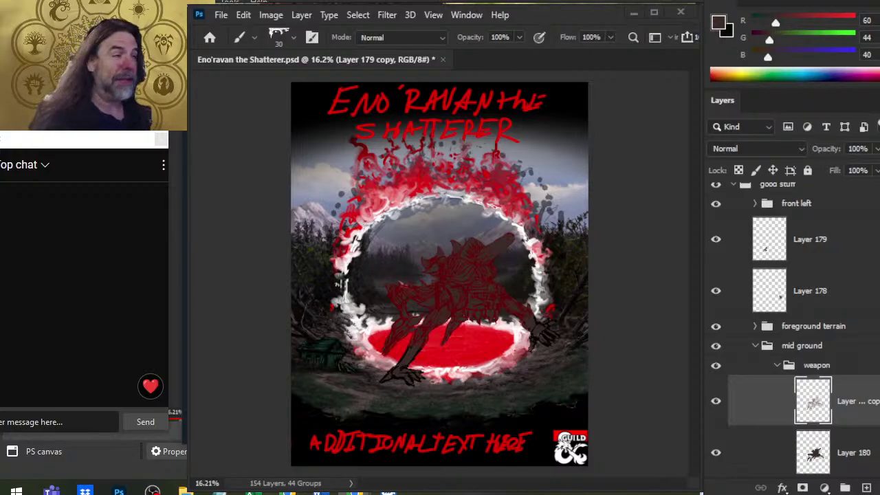
# Switch to the browser, look over the artist's Twitter profile page and close its tab
pyautogui.click(715, 203)
pyautogui.hotkey('alt', 'Tab')
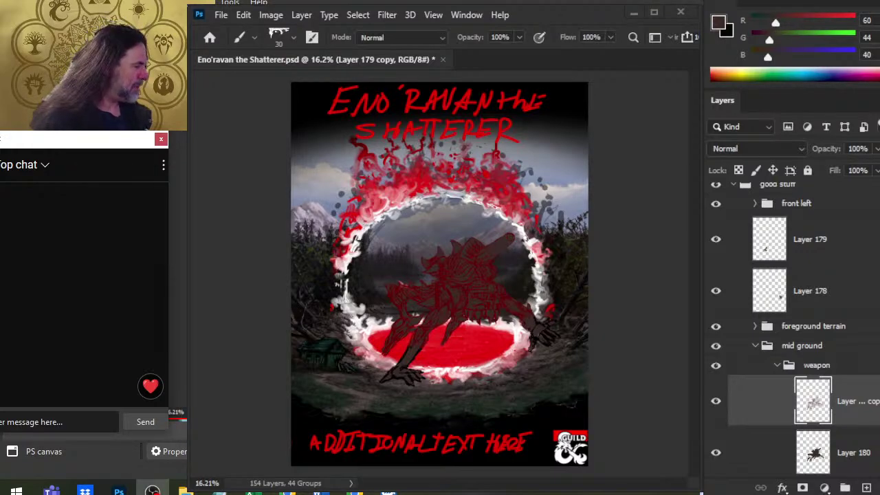
pyautogui.hotkey('alt', 'Tab')
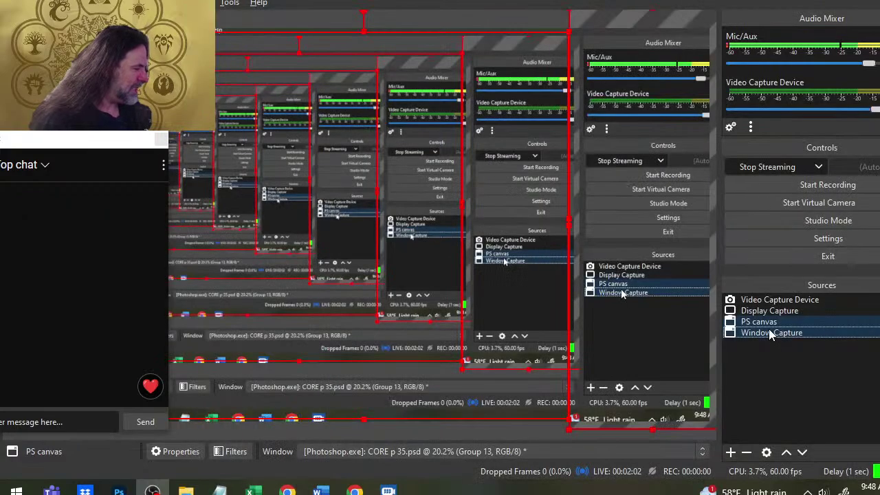
pyautogui.hotkey('alt', 'Tab')
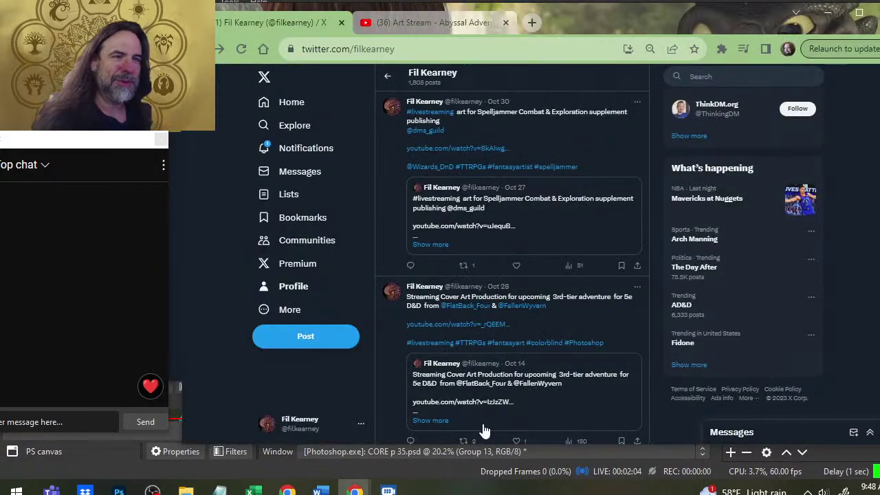
pyautogui.click(309, 293)
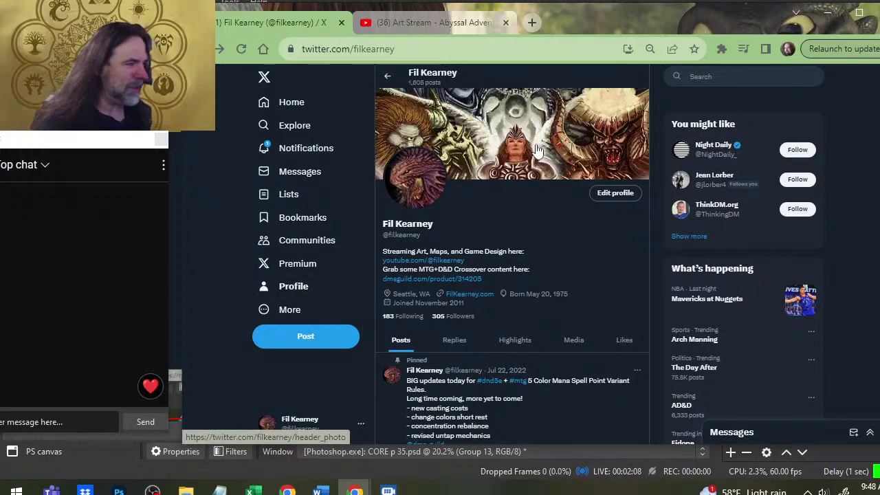
pyautogui.scroll(-3, 544, 257)
pyautogui.scroll(3, 473, 216)
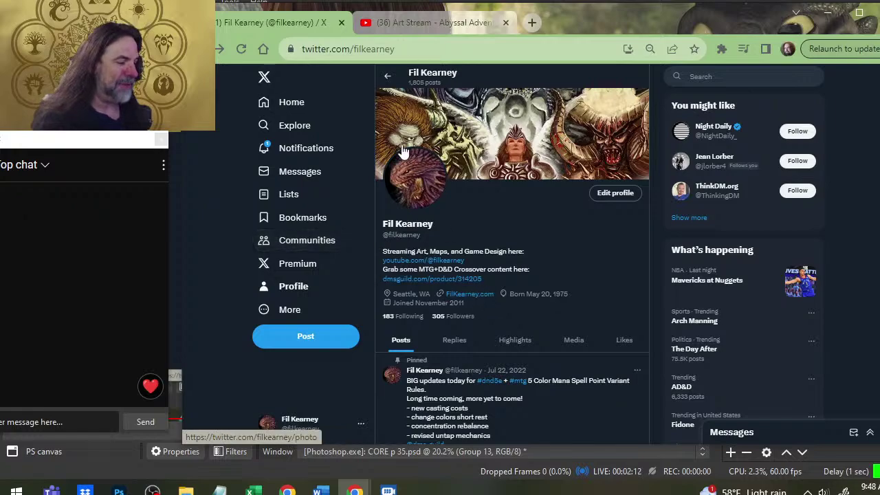
pyautogui.click(340, 24)
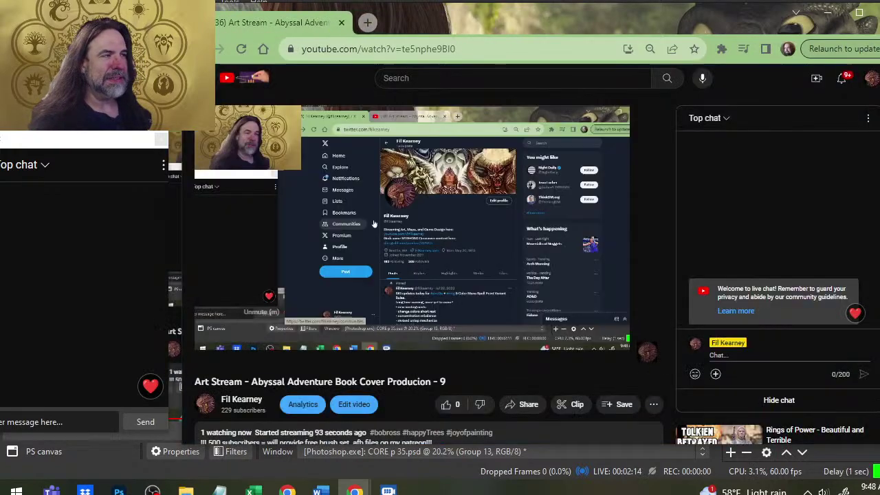
# Like the live art stream video on YouTube and return to the cover painting in Photoshop
pyautogui.click(446, 404)
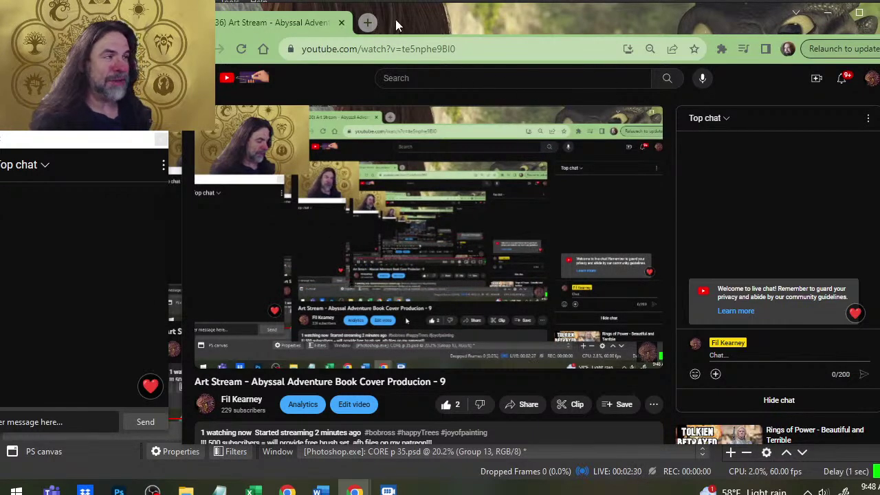
pyautogui.hotkey('alt', 'Tab')
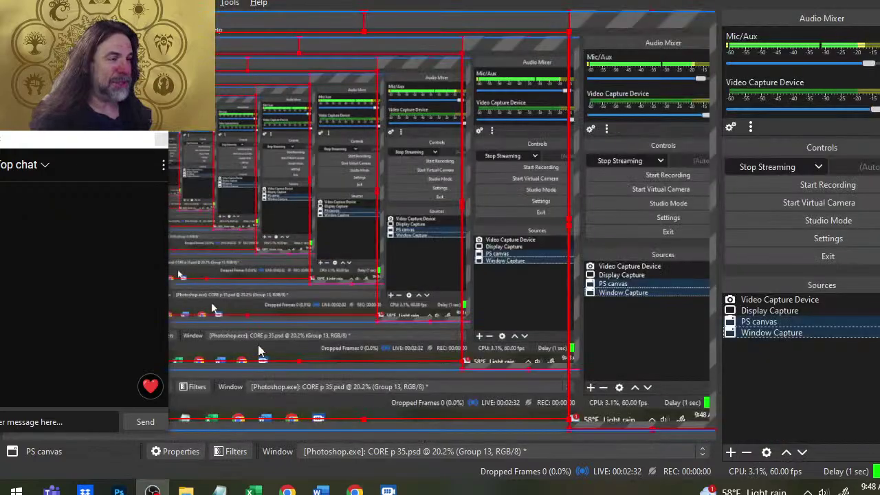
pyautogui.hotkey('alt', 'Tab')
pyautogui.hotkey('alt', 'Tab')
pyautogui.hotkey('alt', 'Tab')
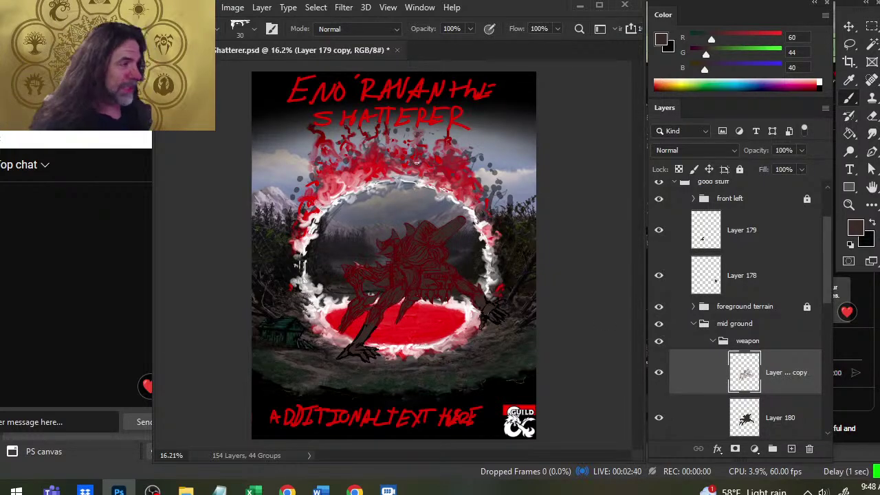
# Examine the creature, the burning portal ring, the red pool and the surrounding terrain of the cover painting up close
pyautogui.press('z')
pyautogui.moveTo(417, 271); pyautogui.dragTo(334, 295)
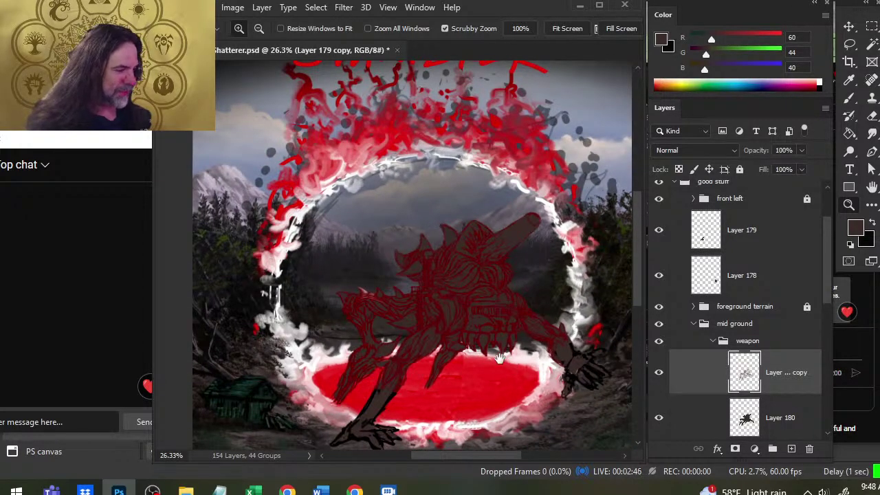
pyautogui.moveTo(500, 358); pyautogui.dragTo(476, 285)
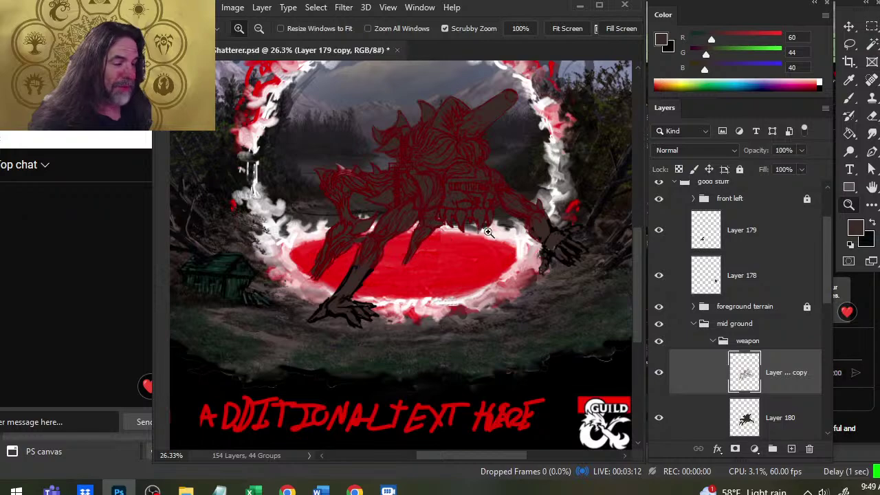
pyautogui.moveTo(529, 183); pyautogui.dragTo(520, 204)
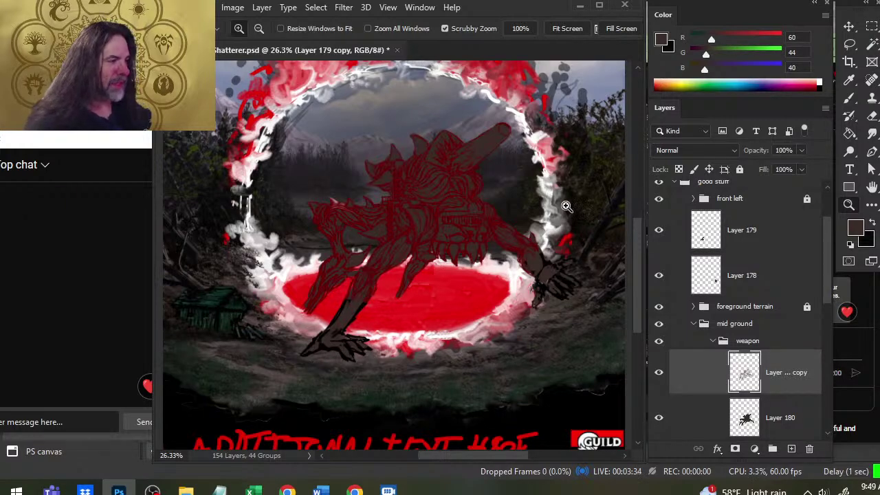
pyautogui.moveTo(374, 188); pyautogui.dragTo(383, 279)
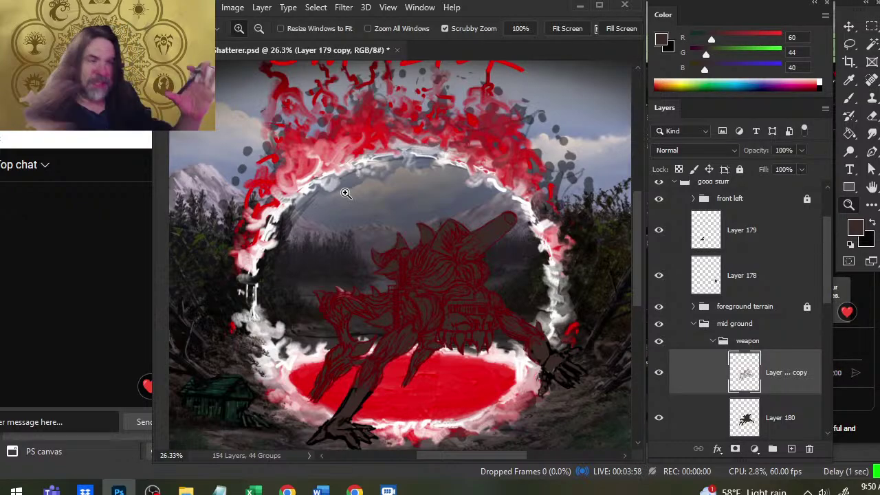
pyautogui.moveTo(579, 279); pyautogui.dragTo(419, 226)
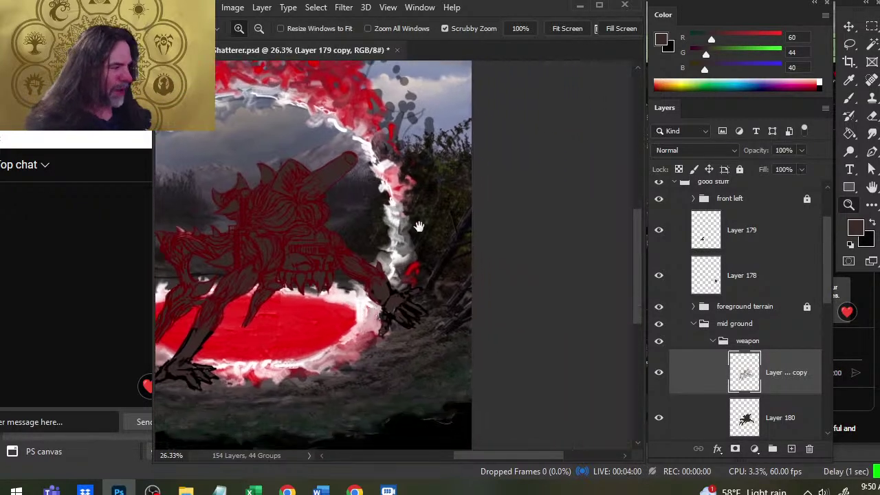
pyautogui.moveTo(231, 312); pyautogui.dragTo(338, 232)
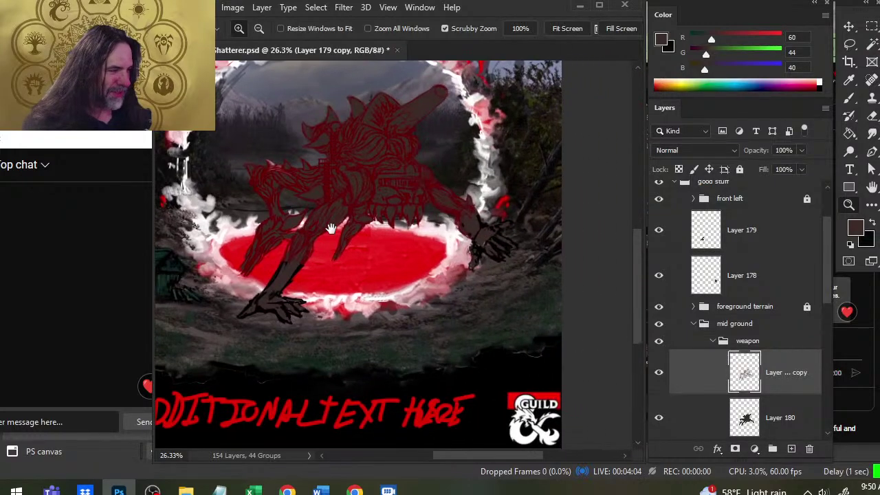
pyautogui.moveTo(414, 201); pyautogui.dragTo(532, 250)
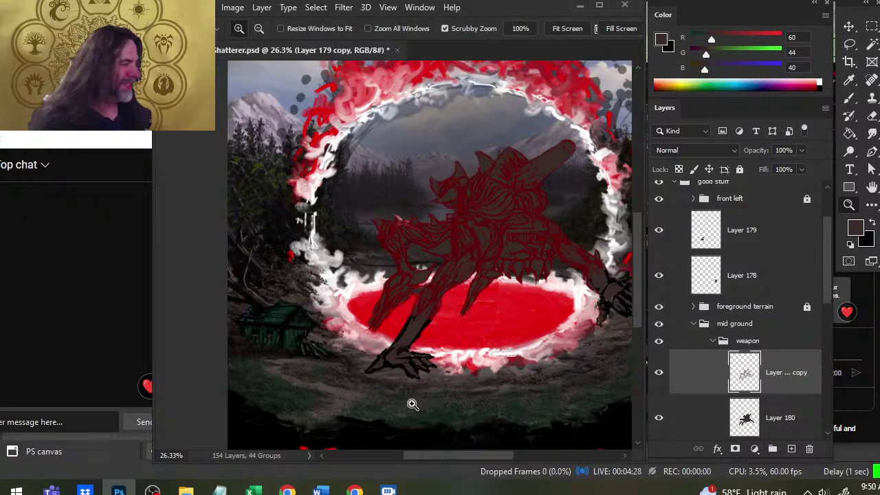
pyautogui.hotkey('ctrl', '0')
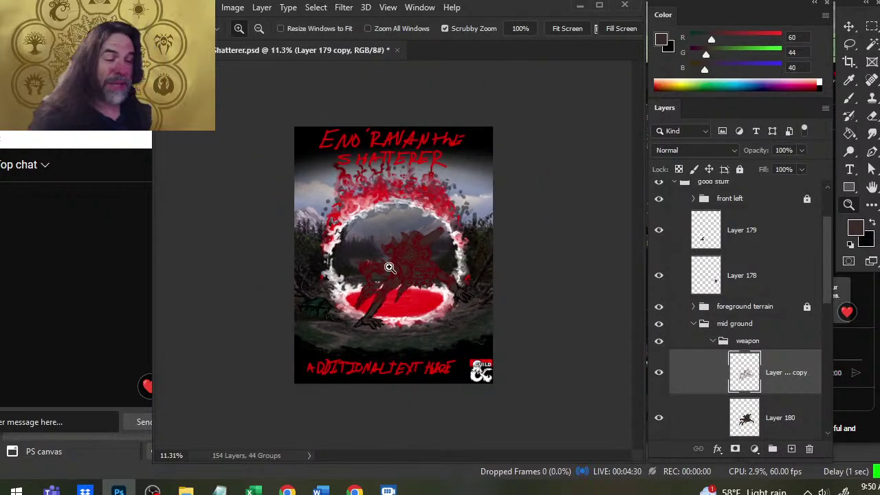
# Check what Layer 180 and the red line-art layer contribute to the creature by toggling each one's visibility
pyautogui.moveTo(436, 275); pyautogui.dragTo(495, 278)
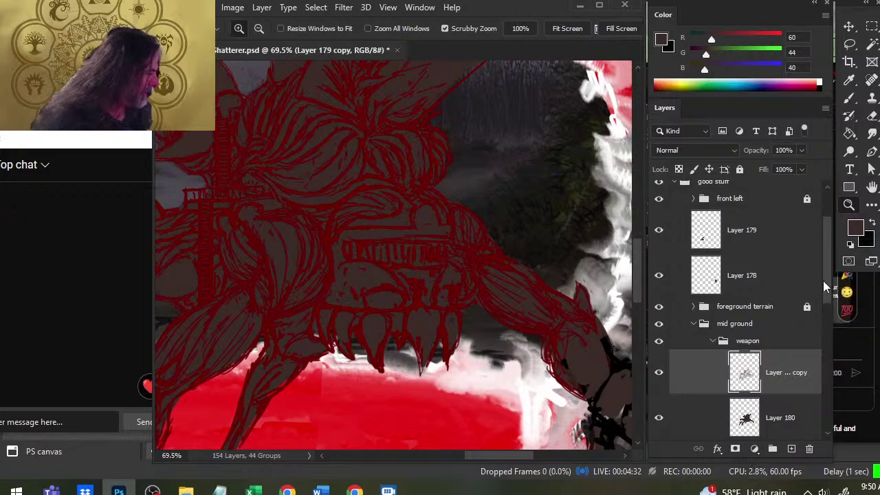
pyautogui.scroll(-5, 824, 296)
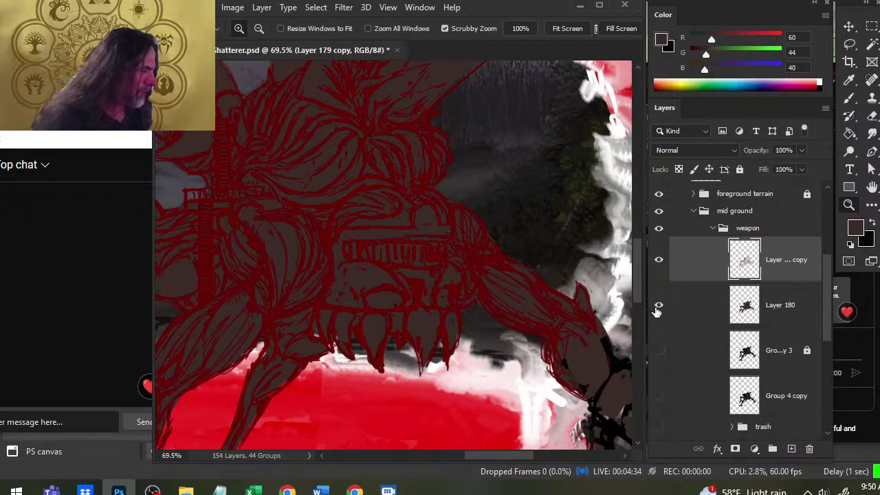
pyautogui.click(659, 307)
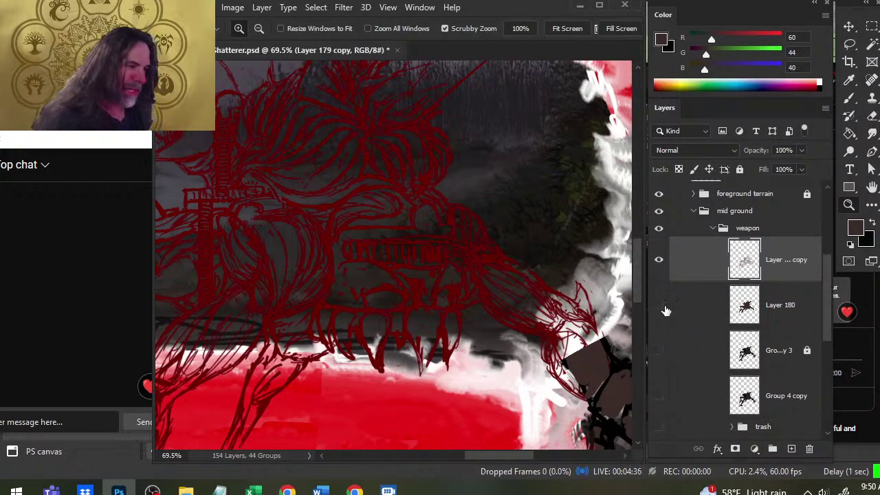
pyautogui.click(661, 308)
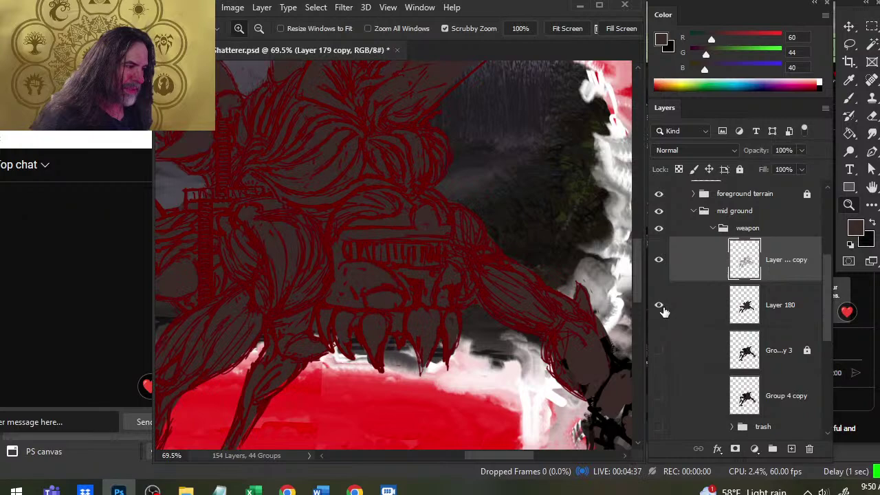
pyautogui.click(659, 260)
pyautogui.click(660, 260)
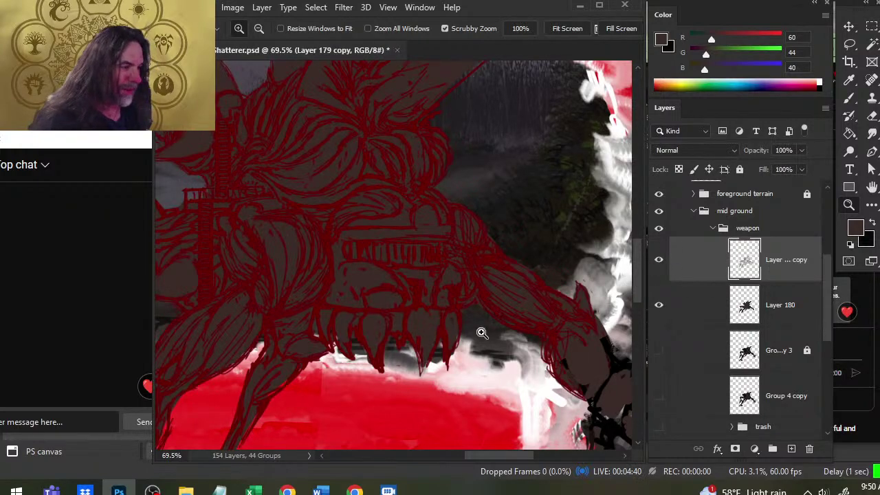
# Duplicate the creature's red line-art layer in the weapon group and hide the original
pyautogui.rightClick(687, 259)
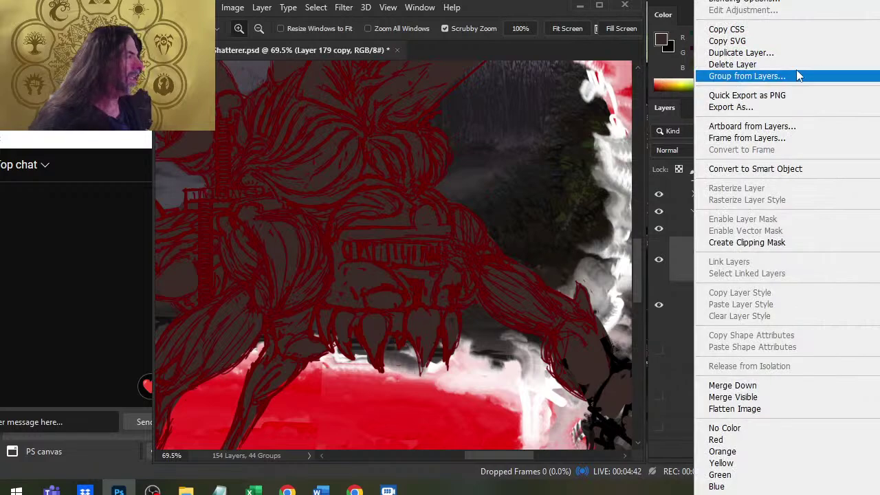
pyautogui.click(763, 54)
pyautogui.press('Return')
pyautogui.click(660, 307)
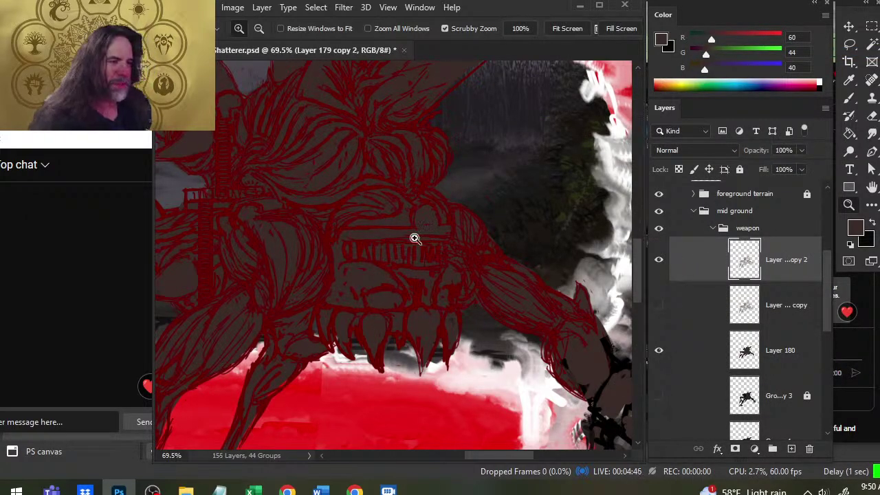
# Choose a hard round tip for both the Eraser and the Brush, with the Brush at 100% hardness
pyautogui.moveTo(457, 349); pyautogui.dragTo(505, 232)
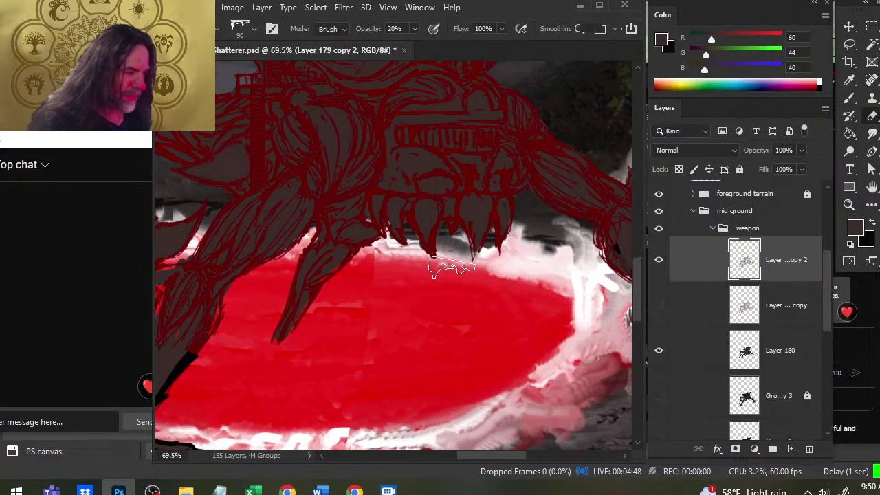
pyautogui.rightClick(404, 338)
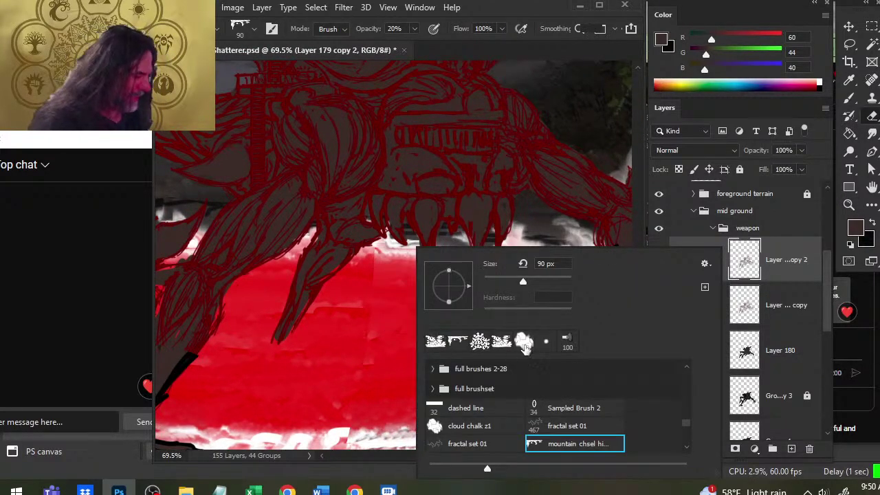
pyautogui.click(435, 341)
pyautogui.press('b')
pyautogui.rightClick(399, 337)
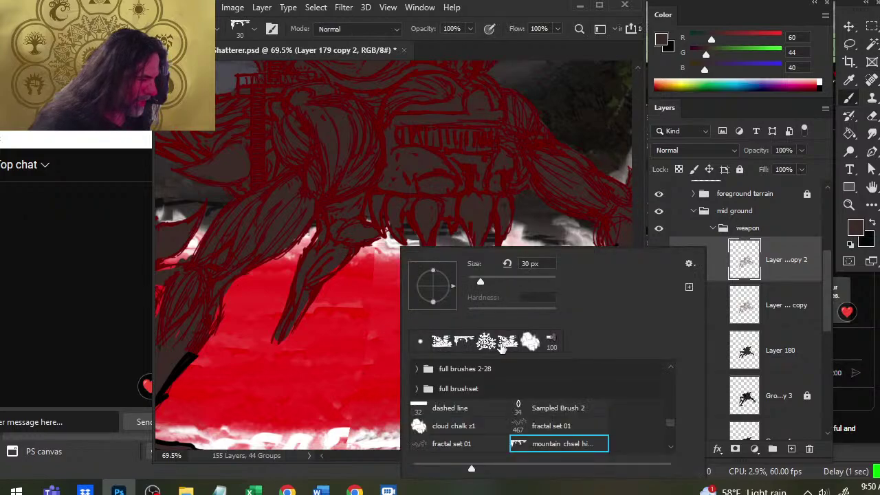
pyautogui.click(420, 342)
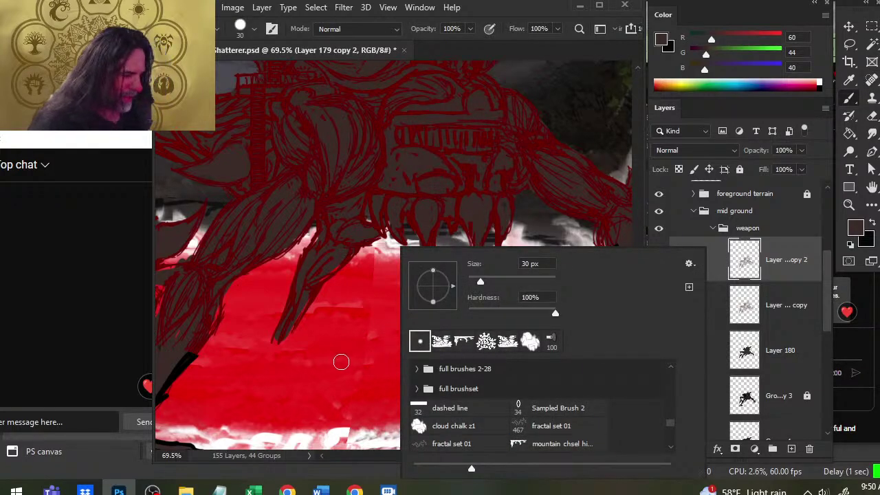
pyautogui.click(341, 362)
# Paint a test dab on the red pool and remove it with the Eraser set to 100% opacity
pyautogui.click(343, 356)
pyautogui.press('e')
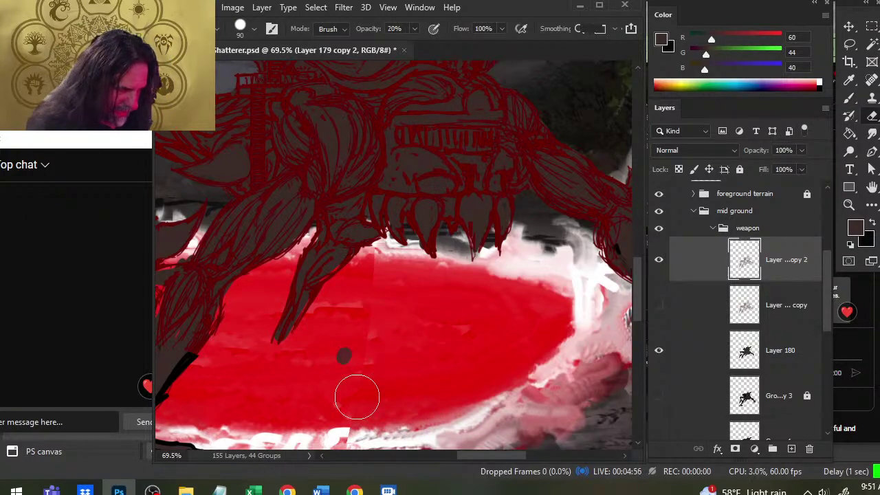
pyautogui.moveTo(356, 398)
pyautogui.mouseDown()
pyautogui.moveTo(335, 330)
pyautogui.moveTo(377, 334)
pyautogui.mouseUp()
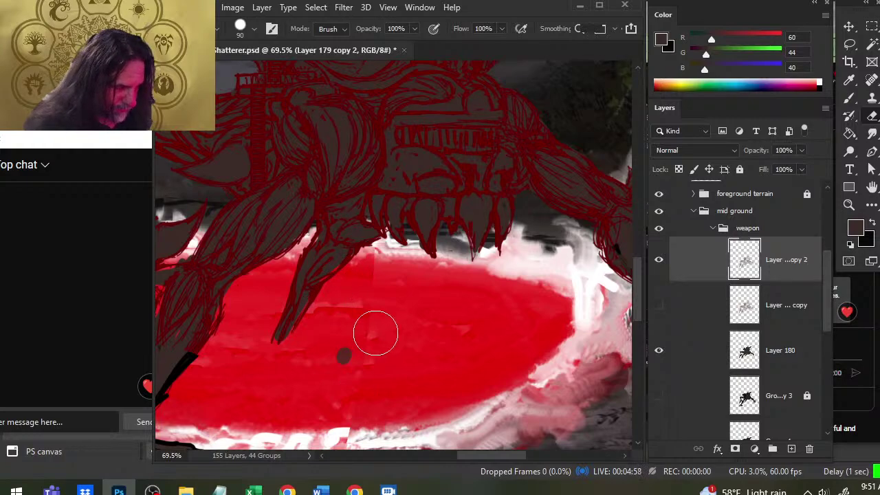
pyautogui.press('b')
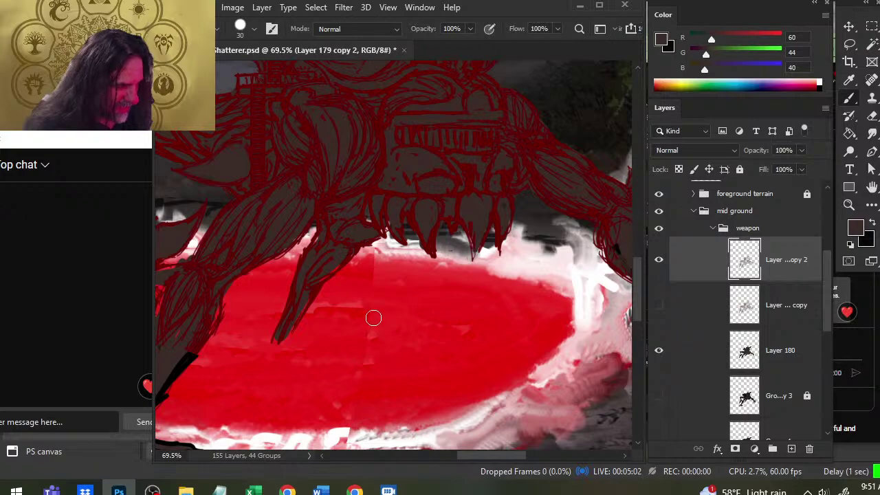
pyautogui.press('z')
pyautogui.hotkey('ctrl', '0')
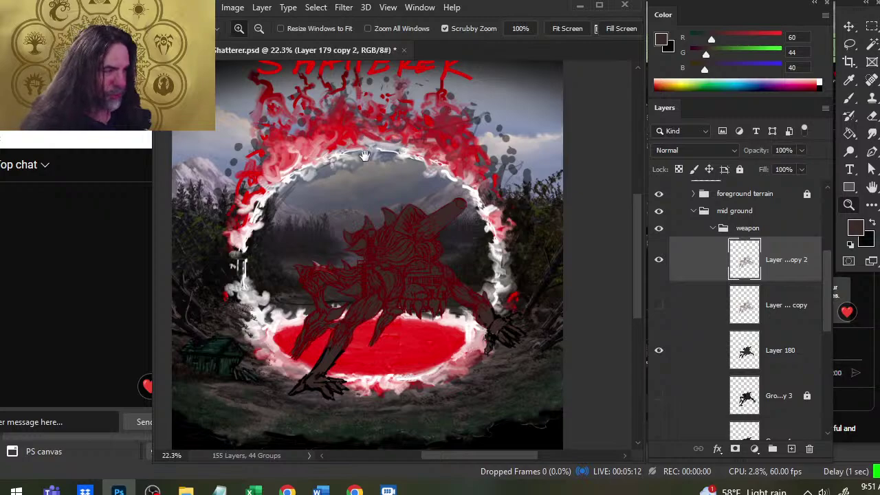
pyautogui.moveTo(364, 155); pyautogui.dragTo(361, 326)
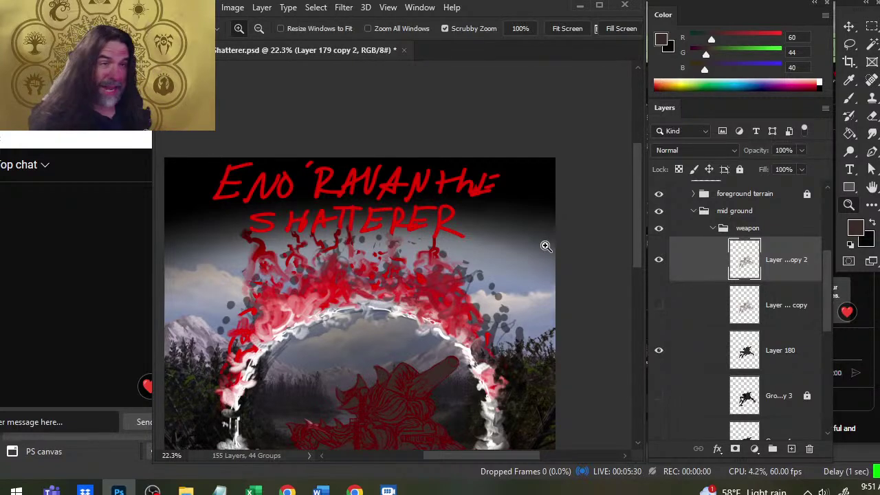
pyautogui.scroll(-3, 344, 250)
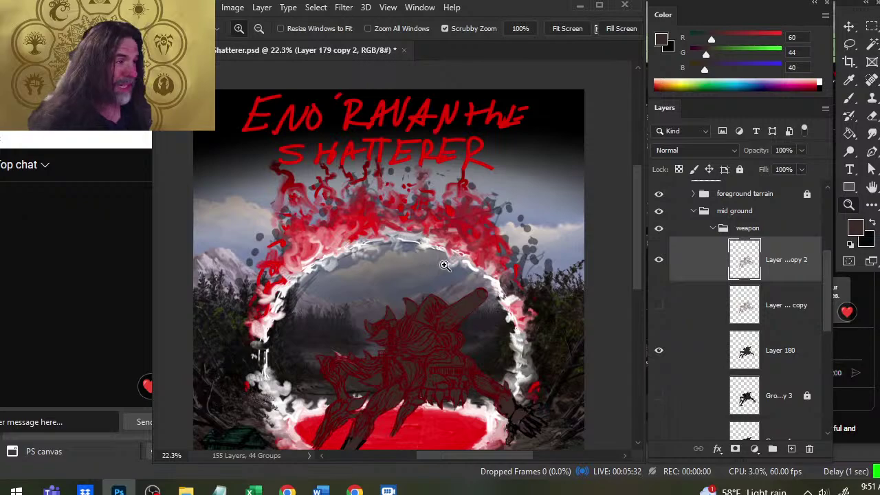
pyautogui.scroll(-2, 444, 265)
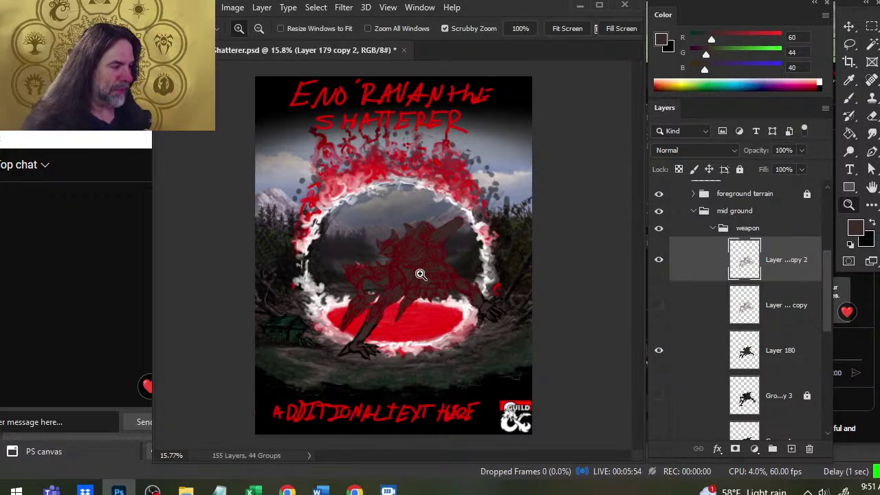
# Reset the painting colors to black foreground and white background and reduce the Brush to 6 px
pyautogui.moveTo(421, 275); pyautogui.dragTo(431, 401)
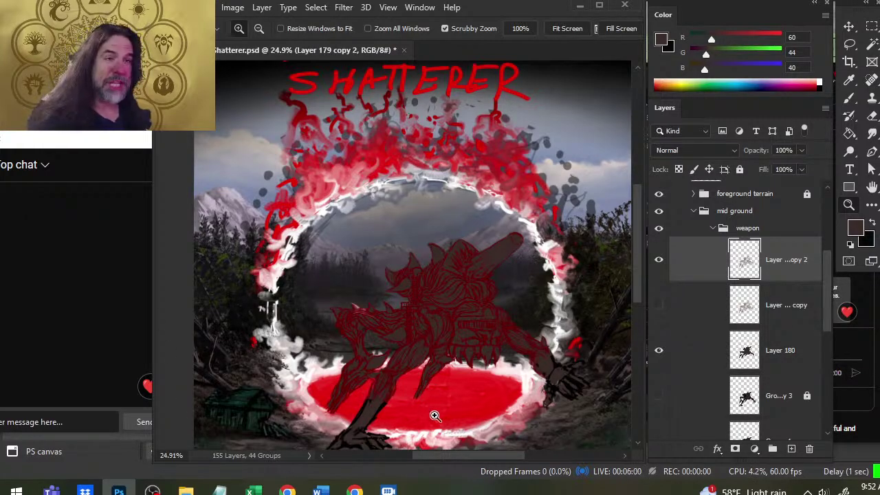
pyautogui.moveTo(477, 351); pyautogui.dragTo(467, 310)
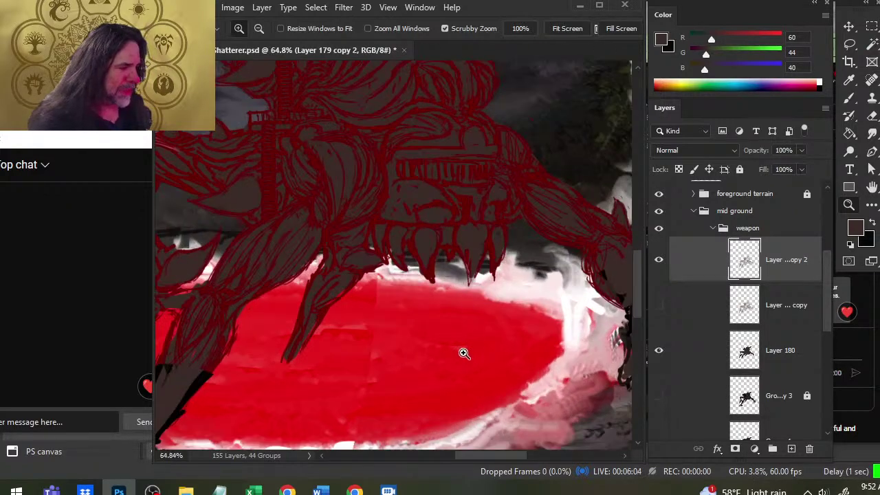
pyautogui.moveTo(312, 213)
pyautogui.mouseDown()
pyautogui.moveTo(515, 293)
pyautogui.moveTo(493, 347)
pyautogui.moveTo(458, 262)
pyautogui.mouseUp()
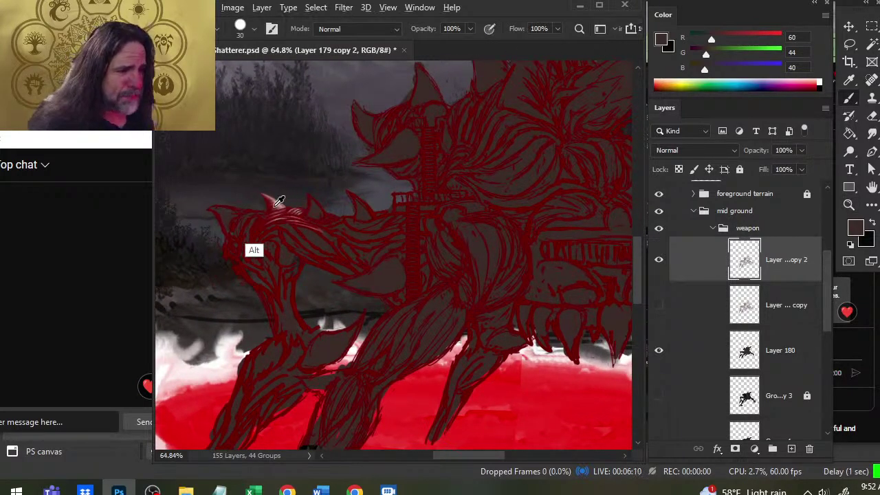
pyautogui.keyDown('alt'); pyautogui.click(260, 232); pyautogui.keyUp('alt')
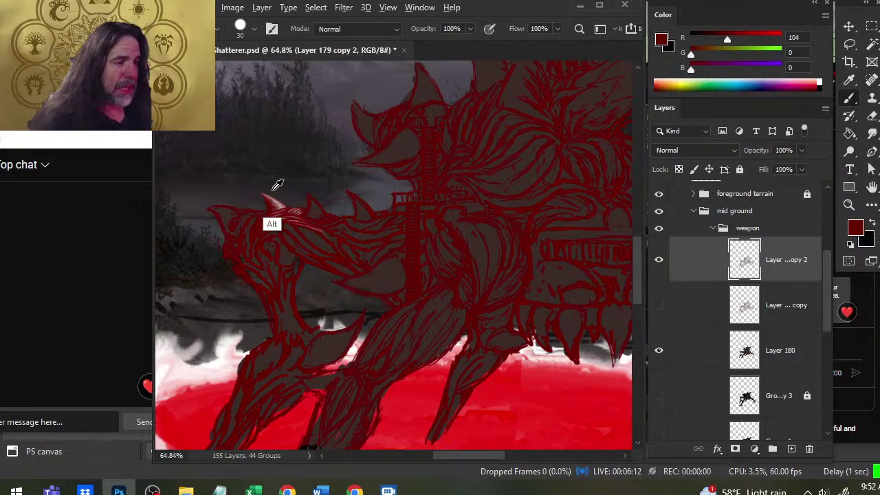
pyautogui.keyDown('alt'); pyautogui.click(253, 227); pyautogui.keyUp('alt')
pyautogui.click(848, 245)
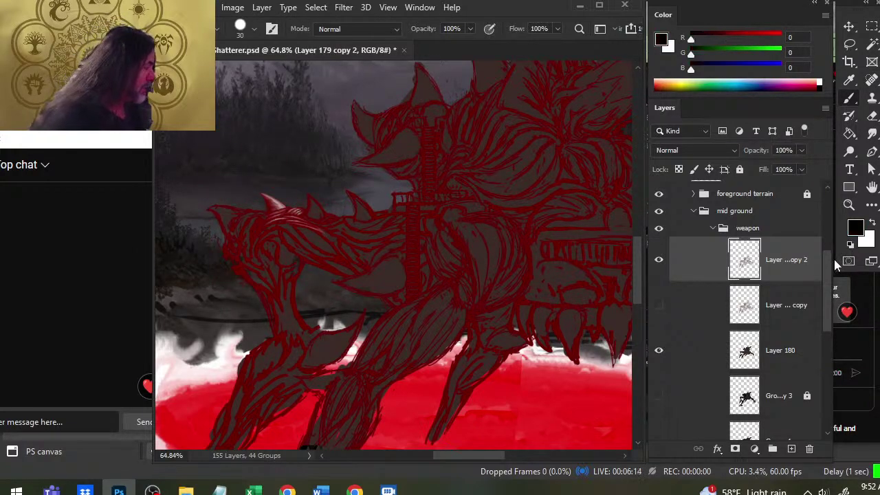
pyautogui.press('[')
pyautogui.press('[')
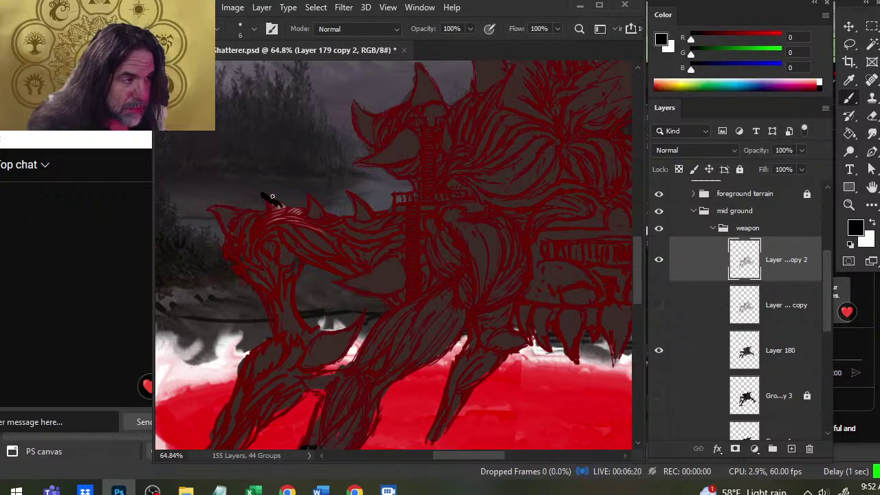
# Fill the first spike on the creature's outstretched forearm with black and trim its edge with the Eraser at 20 px
pyautogui.press('e')
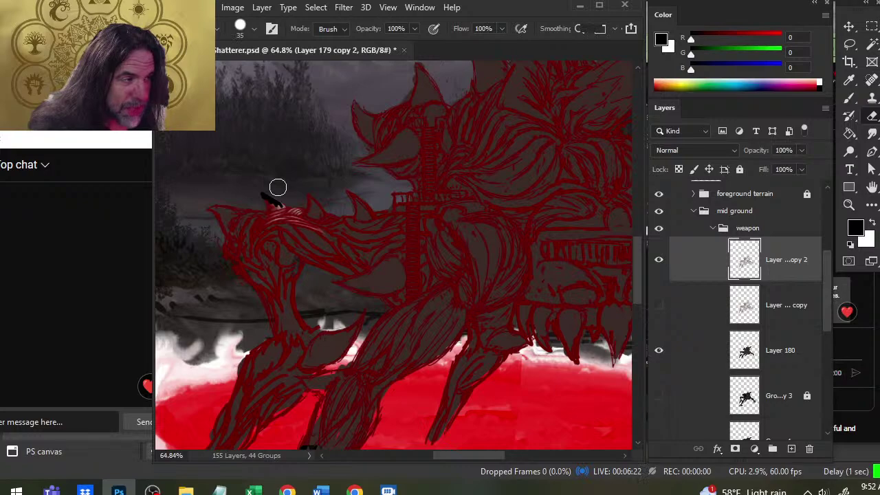
pyautogui.press('b')
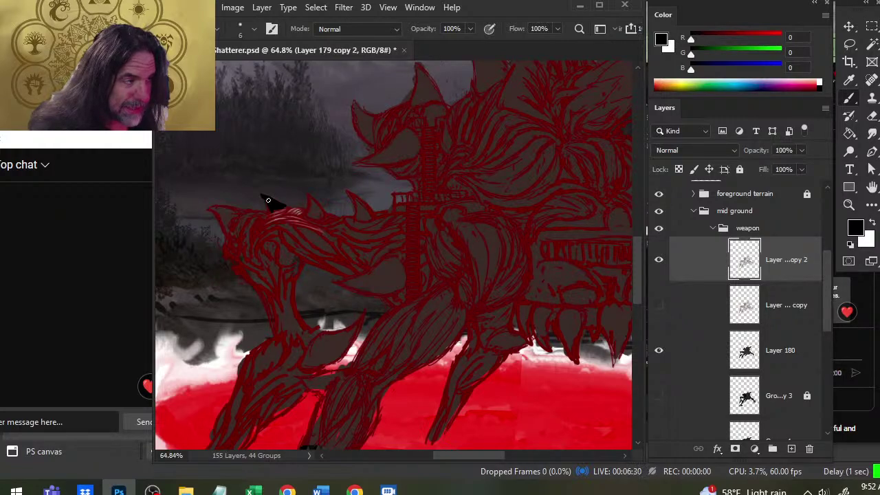
pyautogui.press('e')
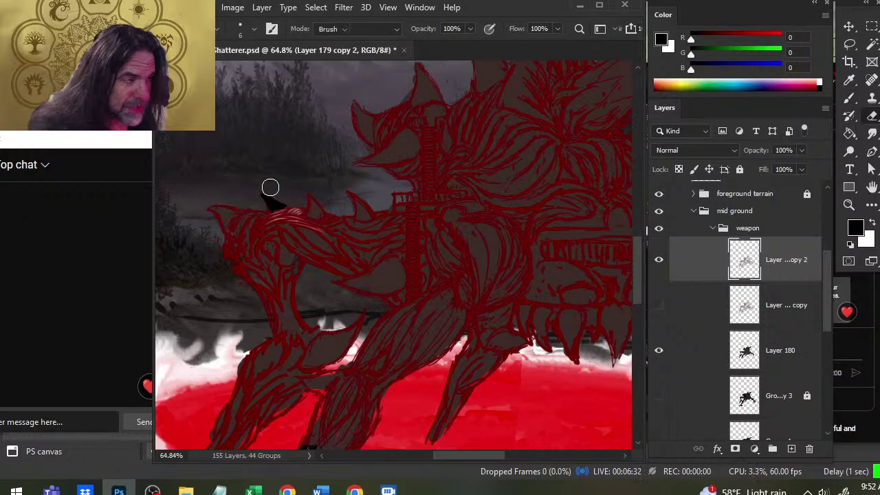
pyautogui.press('[')
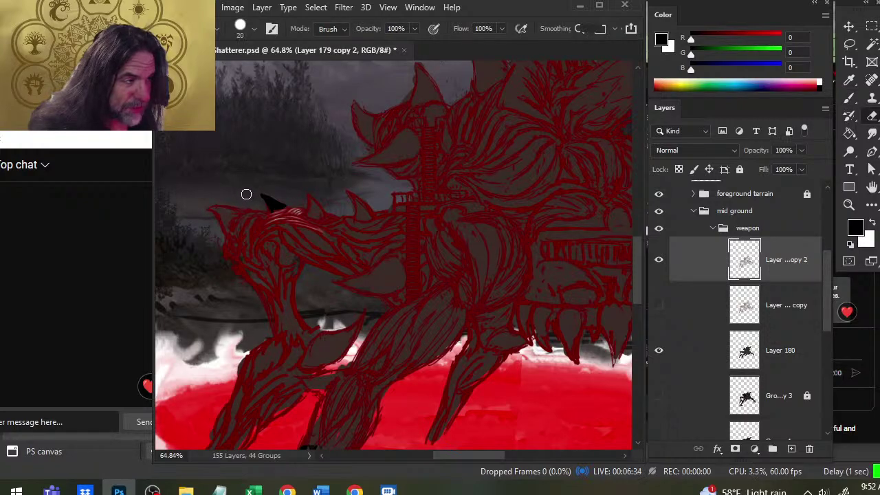
# Paint the second and third forearm spikes black with the 6 px Brush and trim their outlines with the Eraser
pyautogui.press('b')
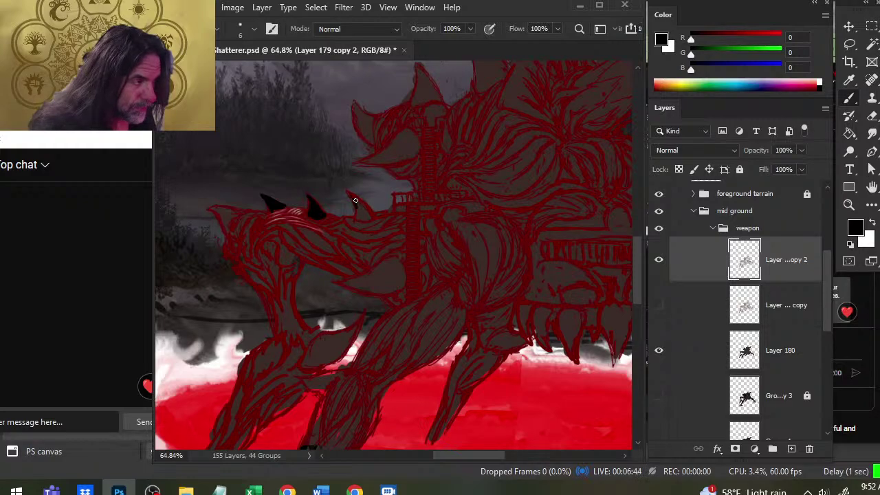
pyautogui.press('e')
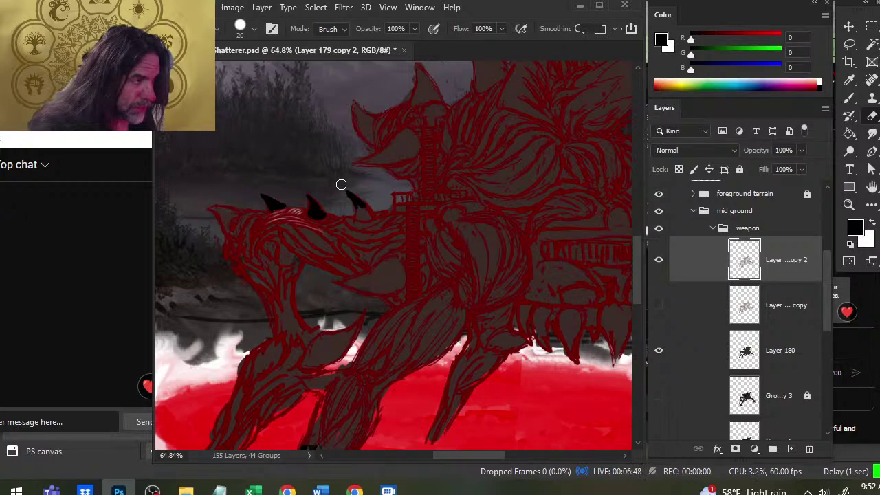
pyautogui.press('b')
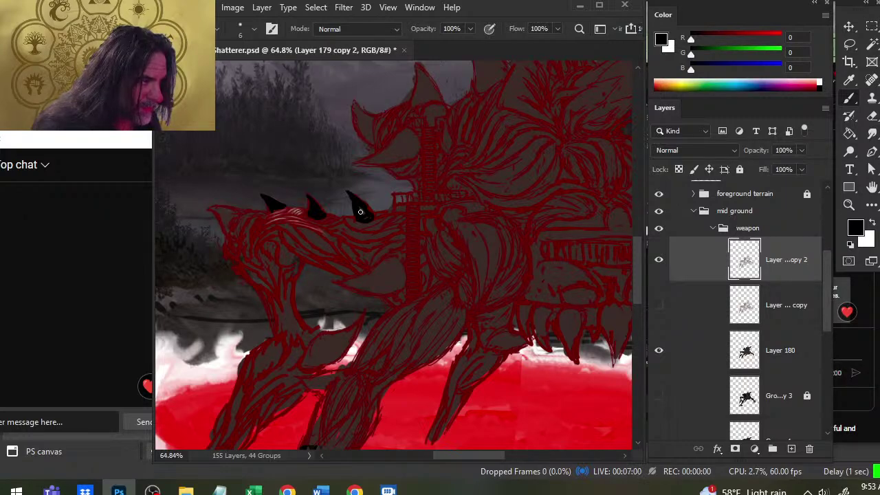
pyautogui.press('e')
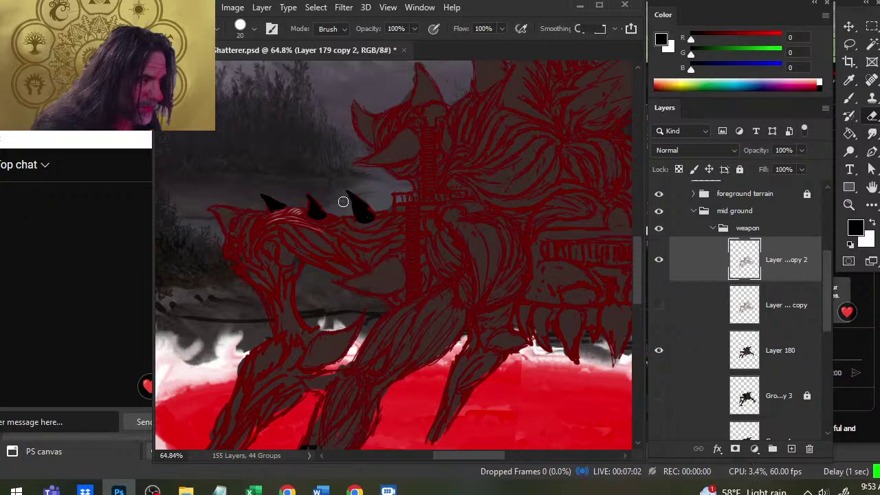
# Paint the front curved horn above the forearm solid black, sharpening its tip with the Eraser and filling the gaps
pyautogui.press('b')
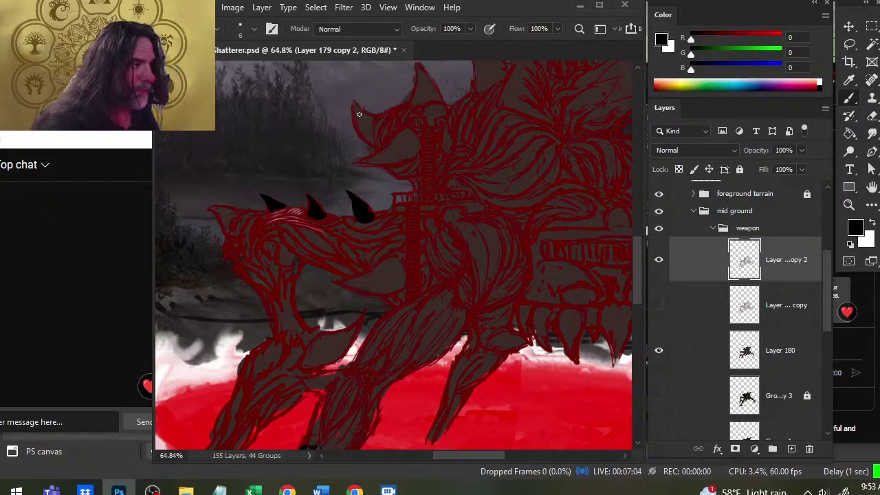
pyautogui.moveTo(358, 114)
pyautogui.mouseDown()
pyautogui.moveTo(356, 105)
pyautogui.moveTo(356, 124)
pyautogui.mouseUp()
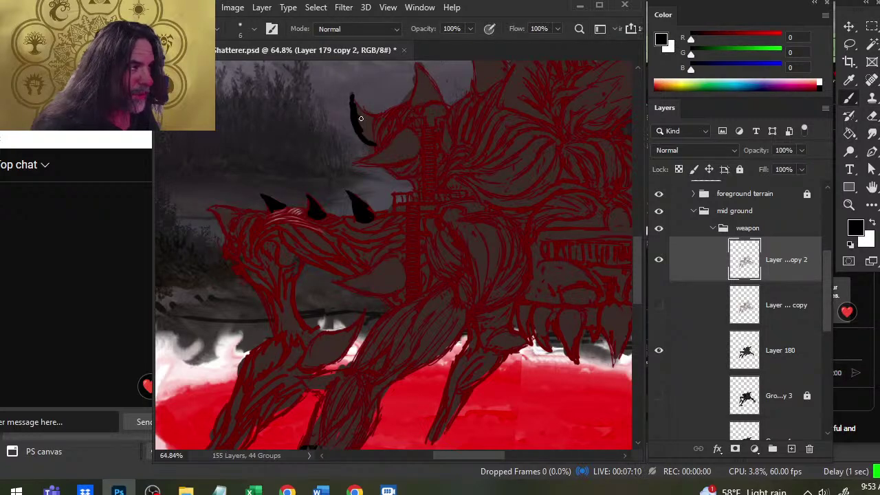
pyautogui.moveTo(360, 118)
pyautogui.mouseDown()
pyautogui.moveTo(354, 103)
pyautogui.moveTo(360, 118)
pyautogui.mouseUp()
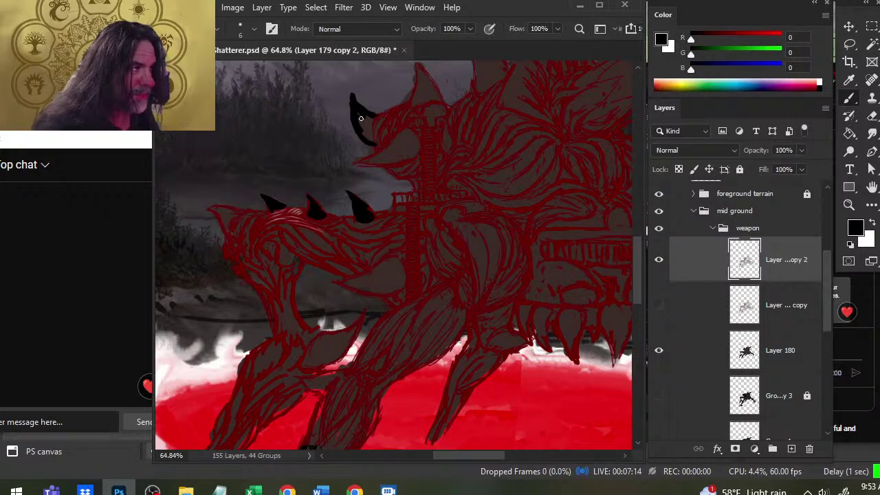
pyautogui.press('e')
pyautogui.moveTo(371, 103); pyautogui.dragTo(352, 87)
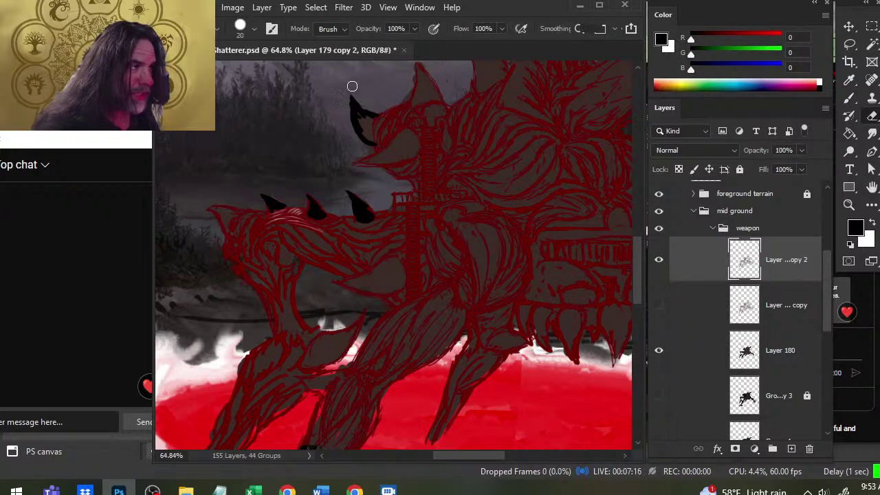
pyautogui.press('b')
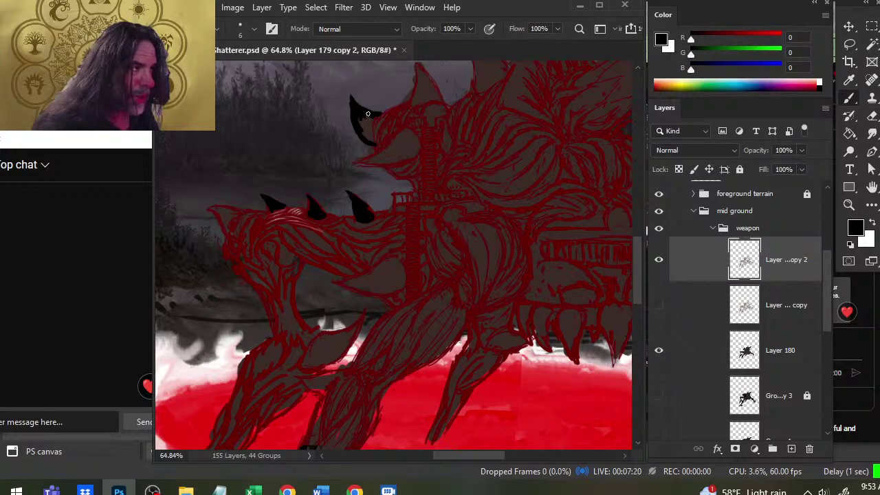
pyautogui.moveTo(351, 94); pyautogui.dragTo(352, 123)
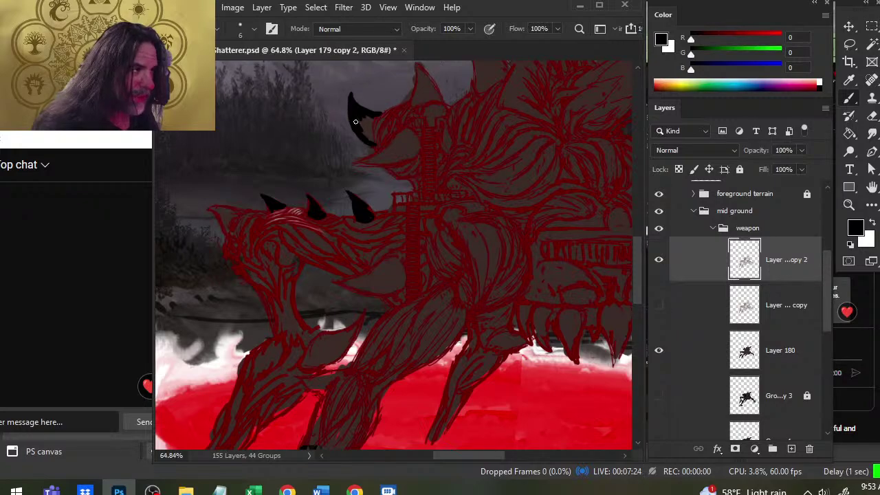
pyautogui.moveTo(359, 123); pyautogui.dragTo(372, 140)
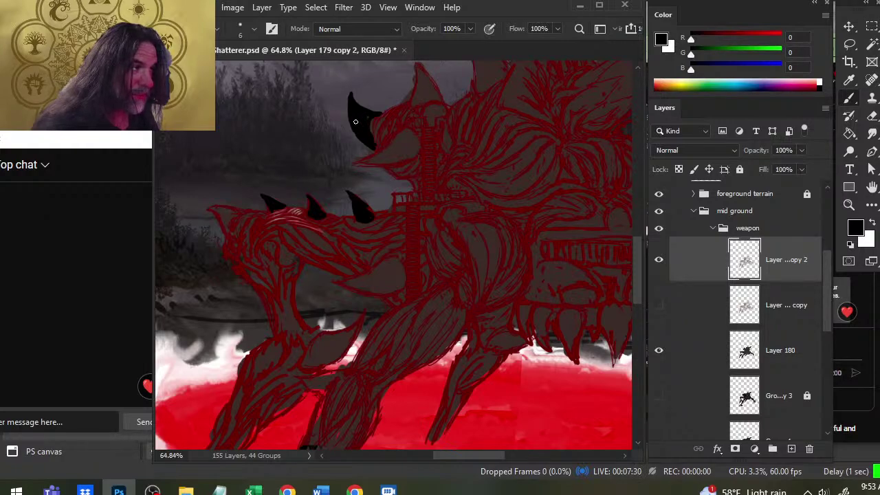
# Pick a tip for the Smudge tool, reduce it to 9 px and smudge the edge of the black horn
pyautogui.press('r')
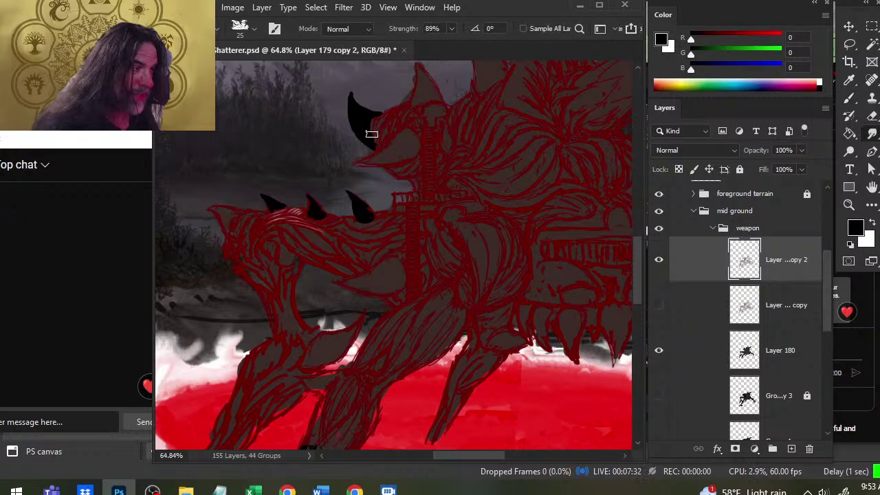
pyautogui.rightClick(314, 140)
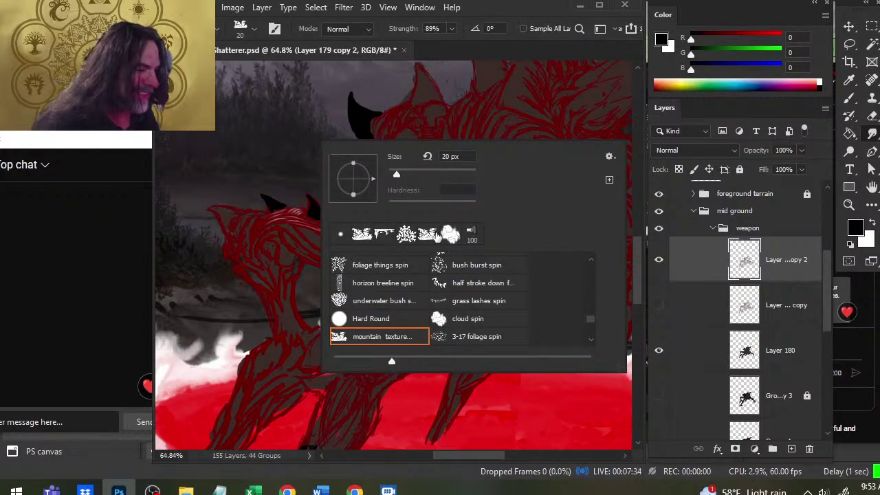
pyautogui.click(454, 236)
pyautogui.press('Return')
pyautogui.press('[')
pyautogui.press('[')
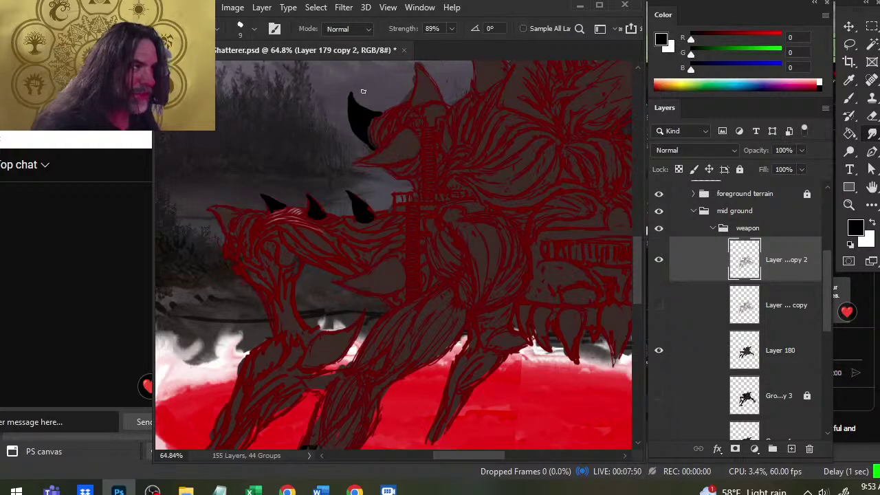
# Touch up the black horn's tip and base with the Eraser, the 6 px Brush and the Smudge tool at 8 px
pyautogui.press('b')
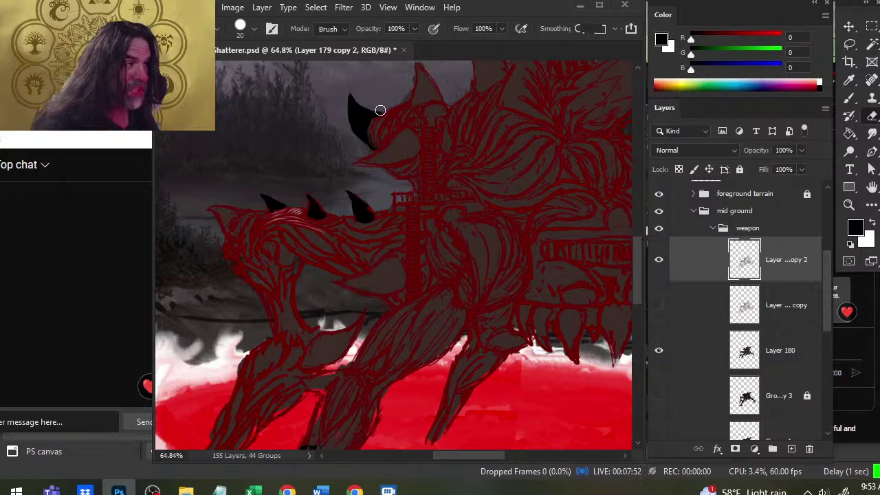
pyautogui.press('b')
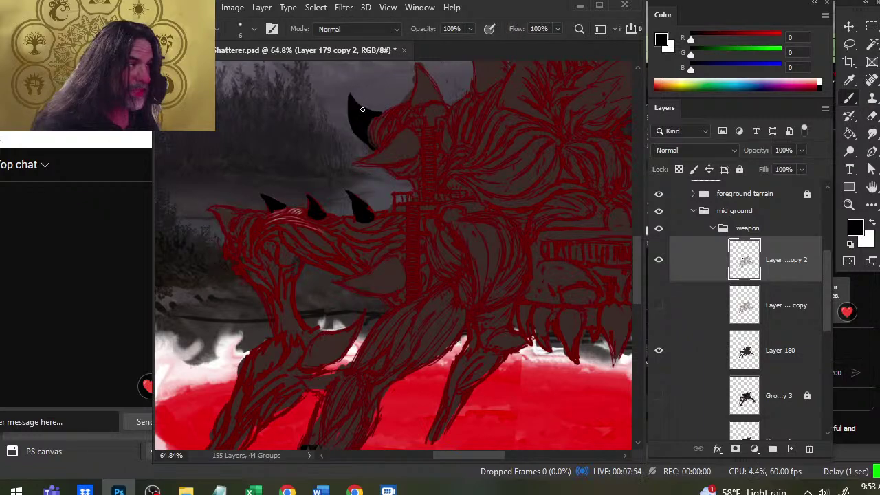
pyautogui.press('r')
pyautogui.moveTo(373, 124); pyautogui.dragTo(378, 109)
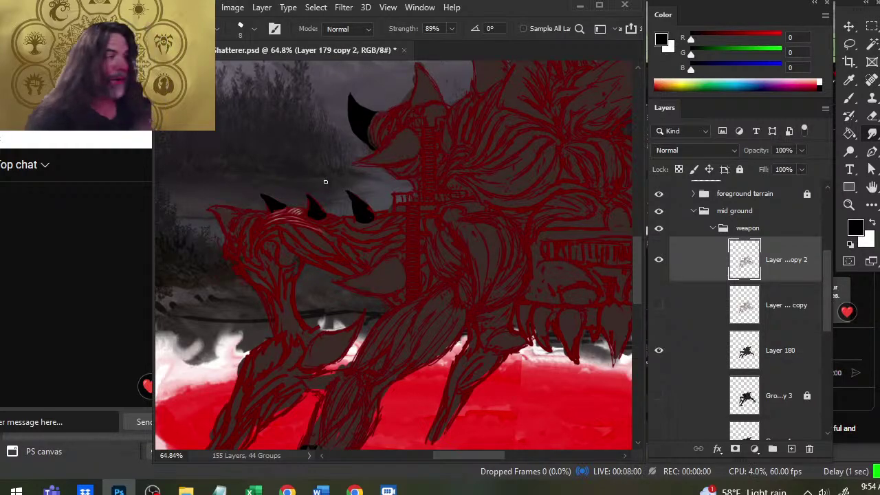
# Compare Layer 180 with the locked group copy beneath it by toggling each one's visibility behind the red line art
pyautogui.press('e')
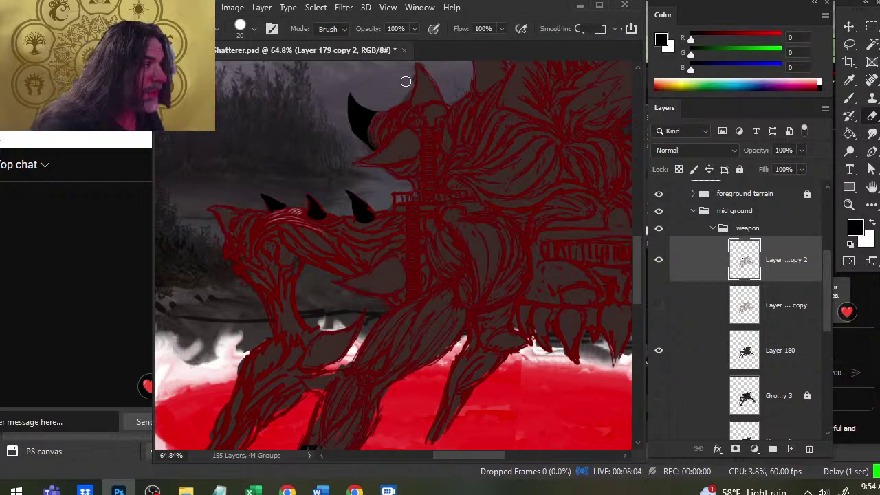
pyautogui.moveTo(416, 122); pyautogui.dragTo(398, 187)
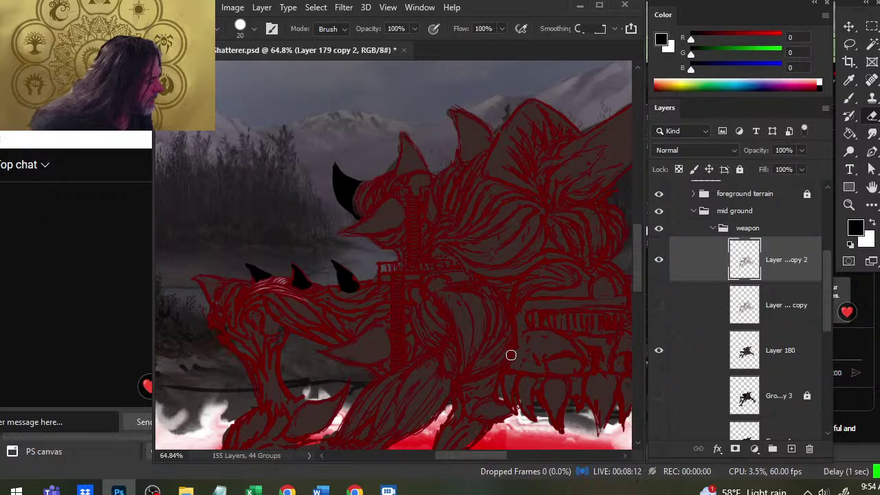
pyautogui.click(658, 350)
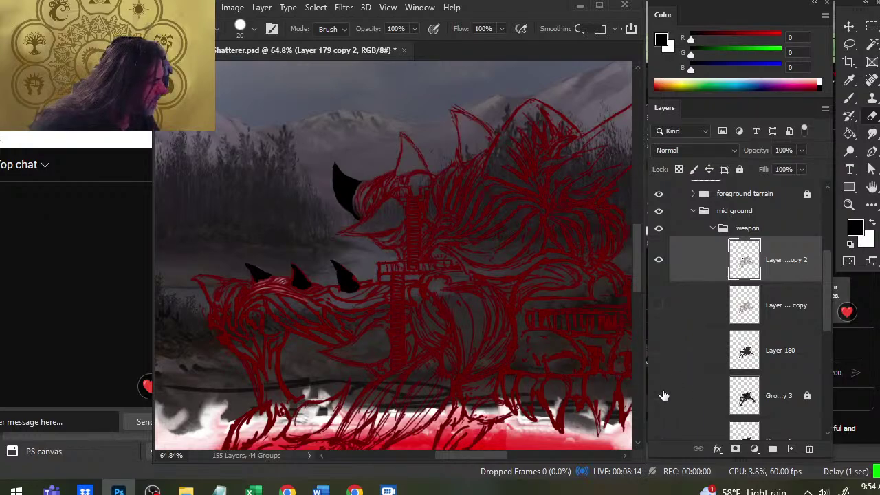
pyautogui.click(658, 395)
pyautogui.click(659, 350)
pyautogui.click(659, 349)
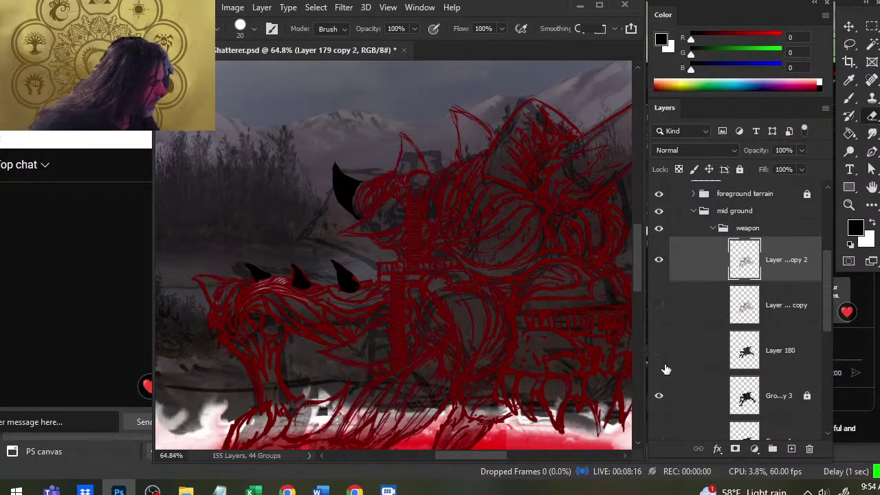
pyautogui.click(659, 395)
pyautogui.click(658, 350)
# Duplicate Layer 180, hide the original and place the copy directly beneath the Layer 179 copy 2 line art
pyautogui.rightClick(693, 351)
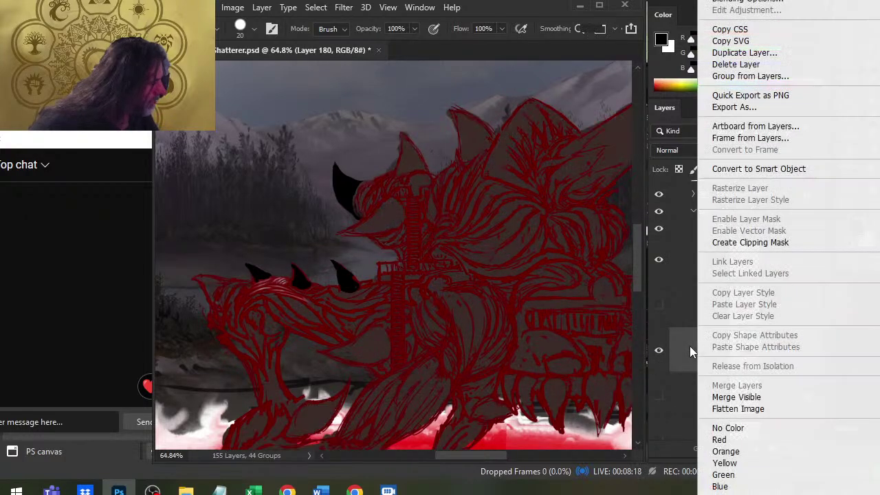
pyautogui.click(745, 52)
pyautogui.press('Return')
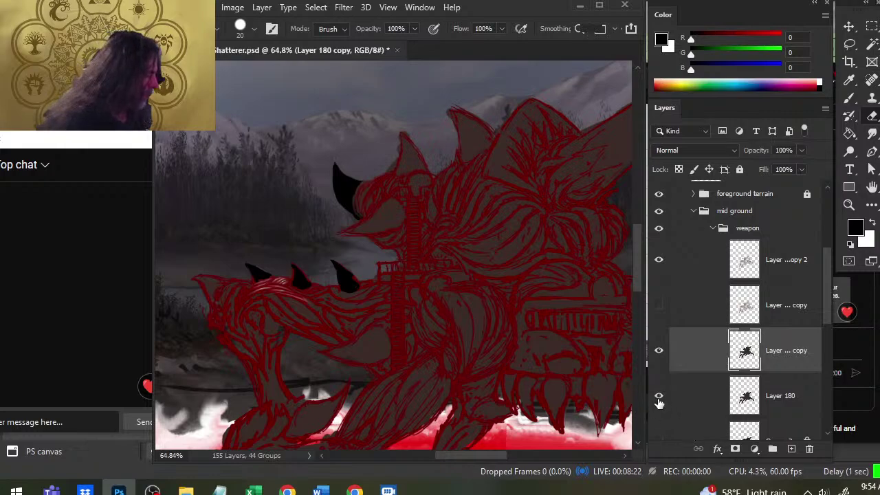
# Merge the Layer 179 copy 2 line art down into the Layer 180 copy
pyautogui.click(693, 260)
pyautogui.rightClick(712, 273)
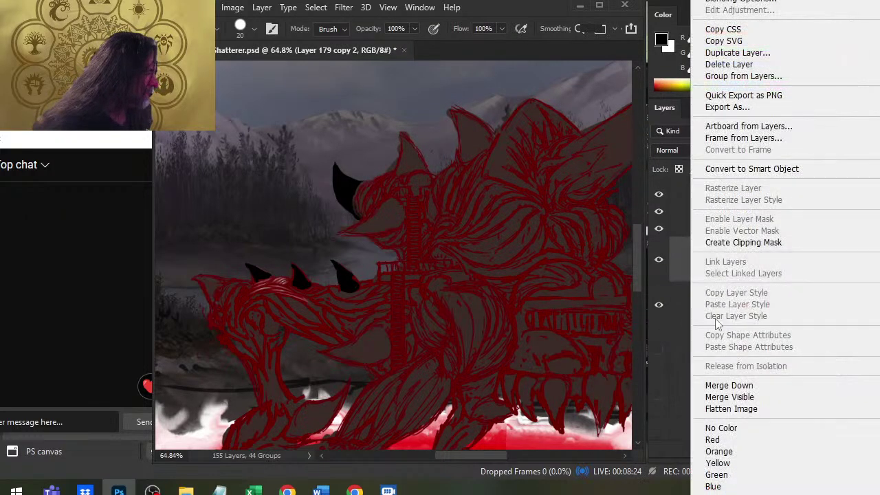
pyautogui.click(727, 385)
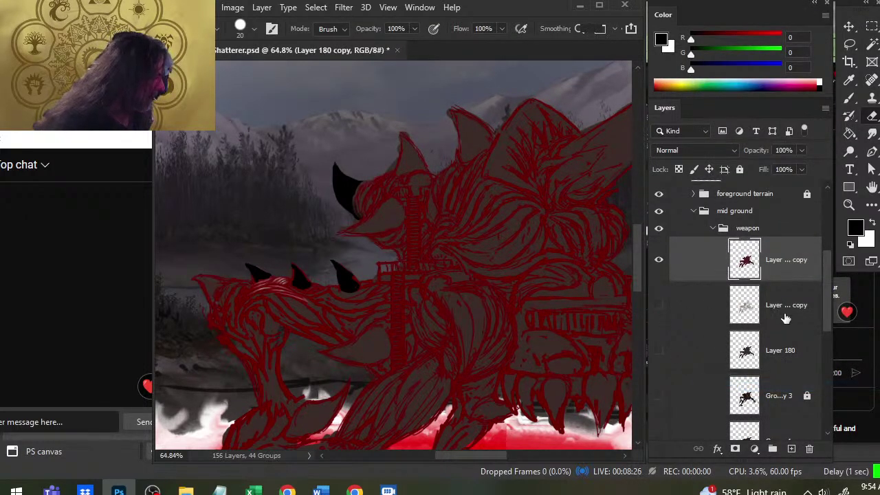
# Check the merged Layer 180 copy by toggling its visibility off and back on
pyautogui.click(691, 268)
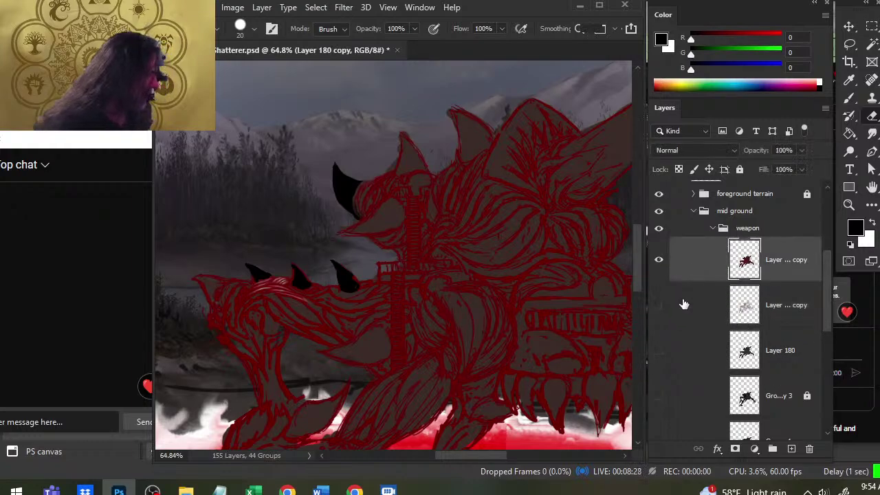
pyautogui.click(661, 260)
pyautogui.click(660, 260)
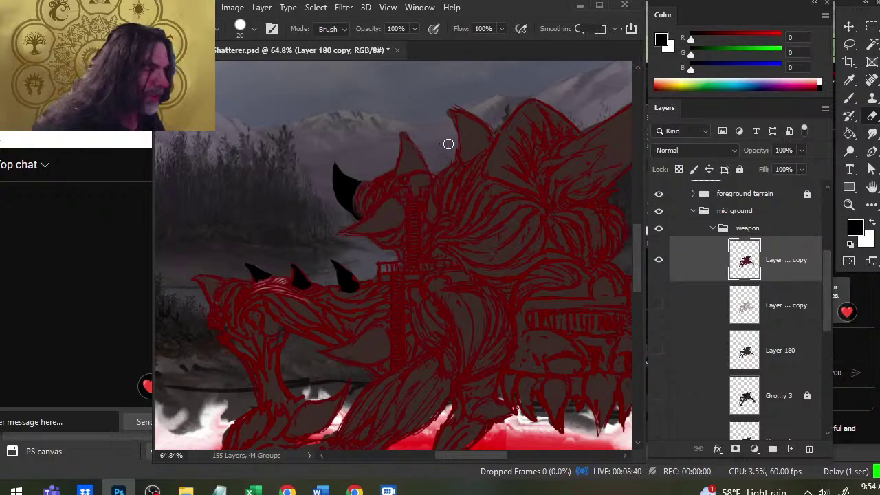
# Refine the black front horn's tip and upper edge with the 8 px Smudge tool, the 9 px Eraser and the 6 px black Brush
pyautogui.press('r')
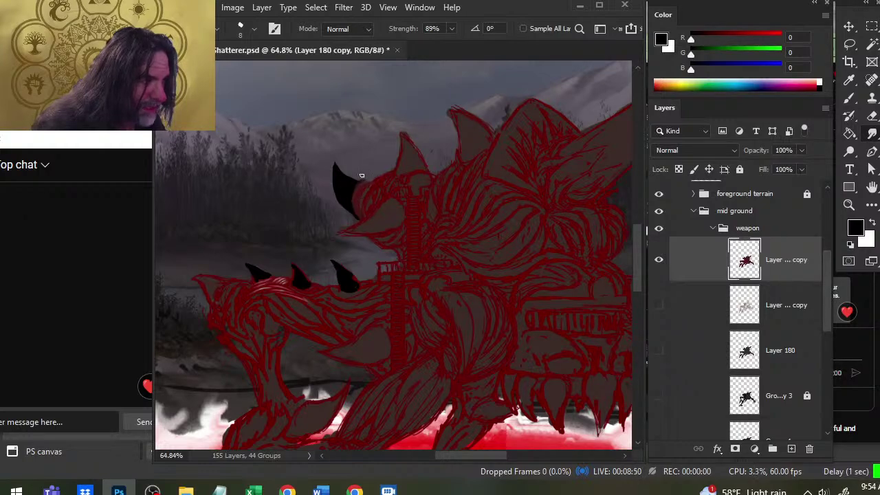
pyautogui.press('e')
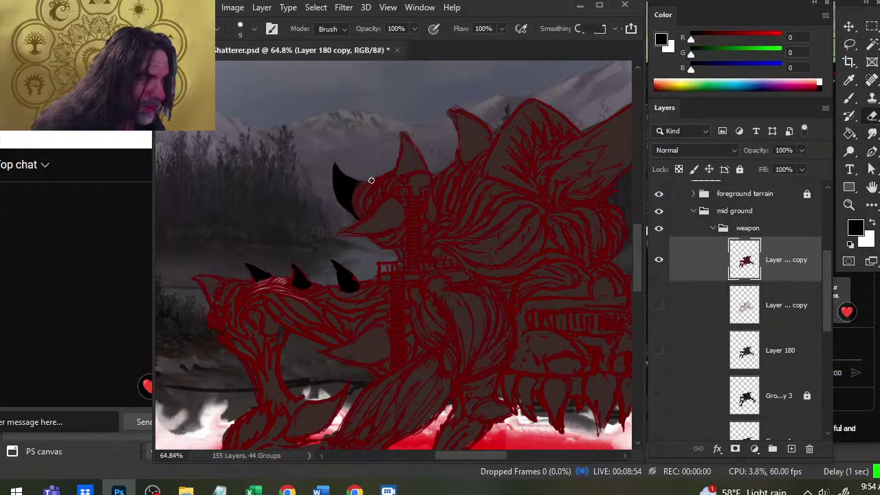
pyautogui.press('r')
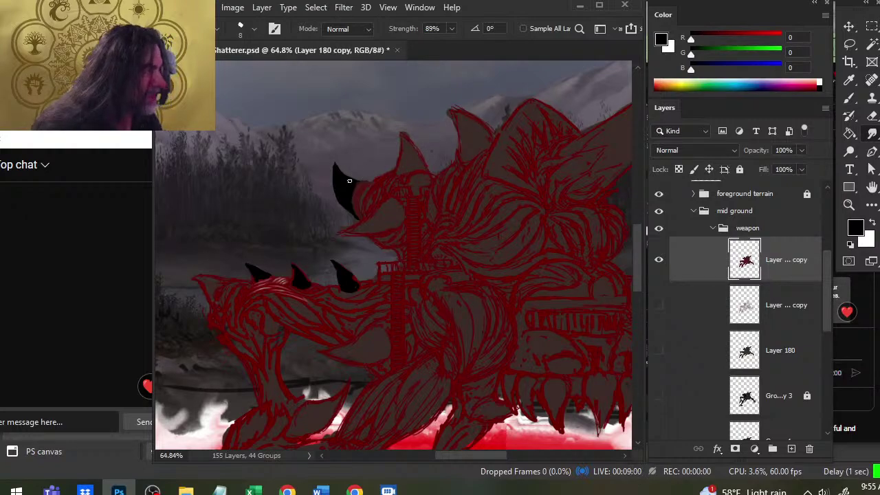
pyautogui.press('e')
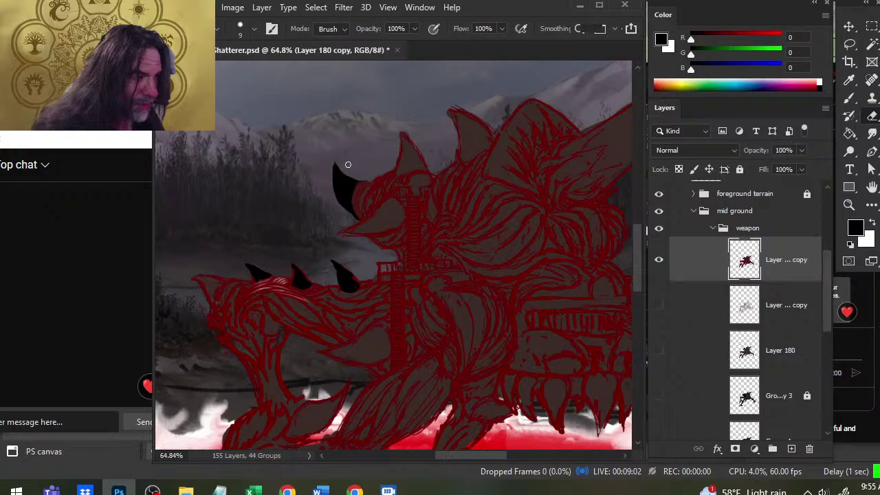
pyautogui.press('b')
pyautogui.keyDown('alt'); pyautogui.click(336, 182); pyautogui.keyUp('alt')
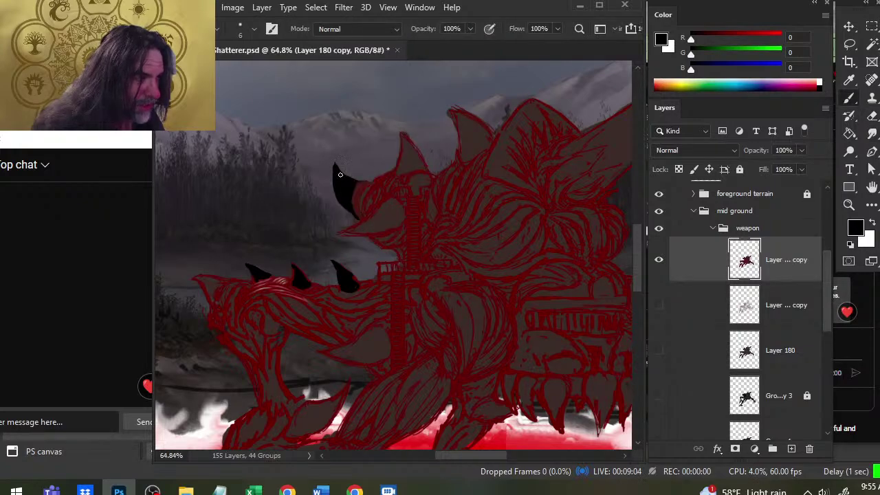
pyautogui.moveTo(339, 175); pyautogui.dragTo(355, 182)
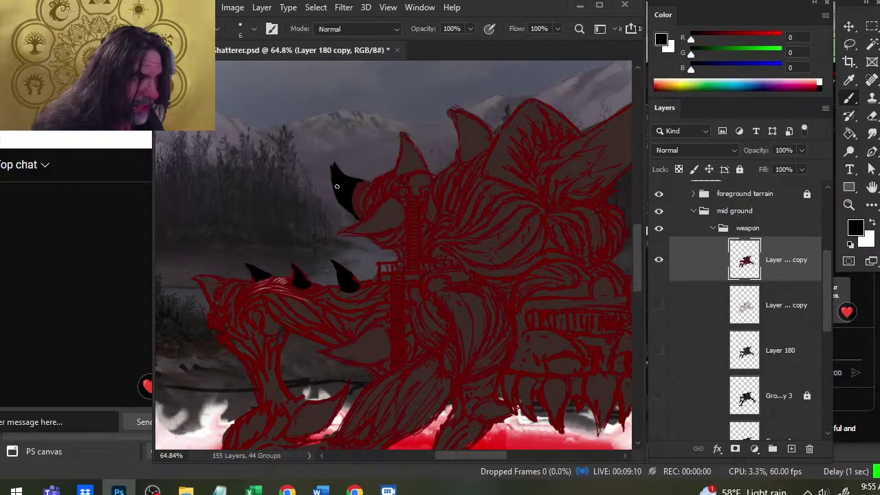
# Trim the front horn's outer edge with the 9 px Eraser and fill its lower edge and base in black with the 6 px Brush
pyautogui.press('e')
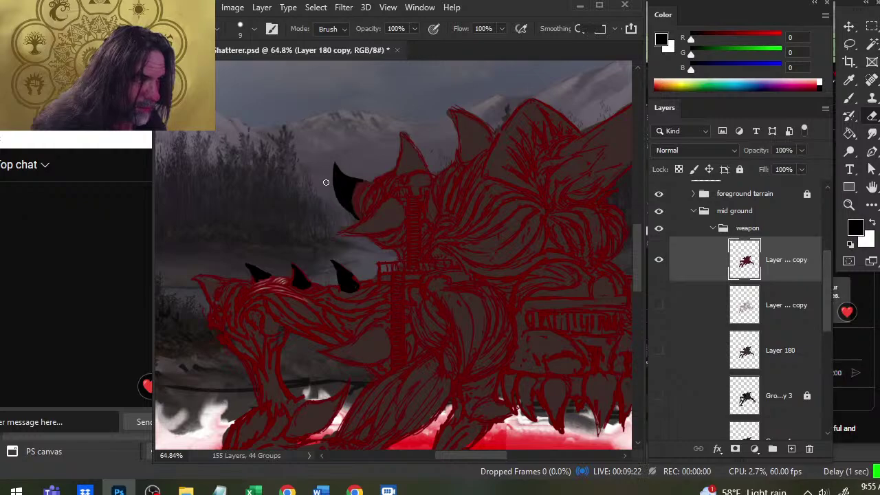
pyautogui.press('b')
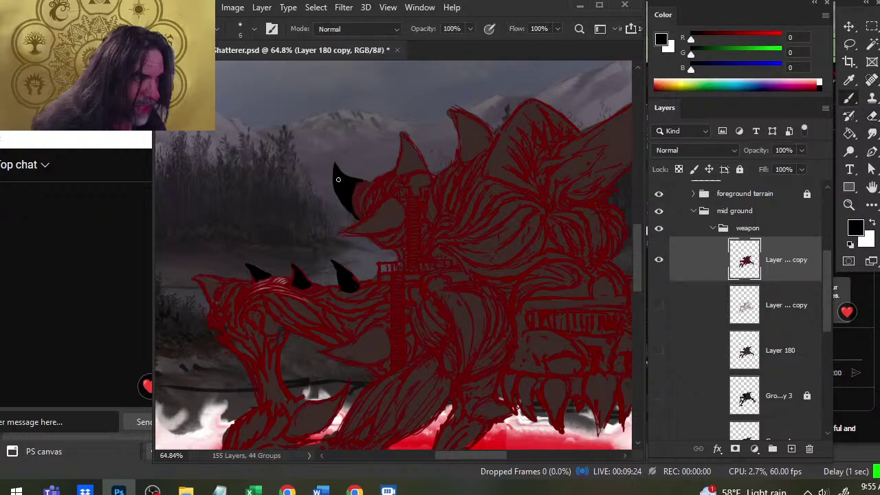
pyautogui.moveTo(336, 195)
pyautogui.mouseDown()
pyautogui.moveTo(335, 176)
pyautogui.moveTo(348, 206)
pyautogui.mouseUp()
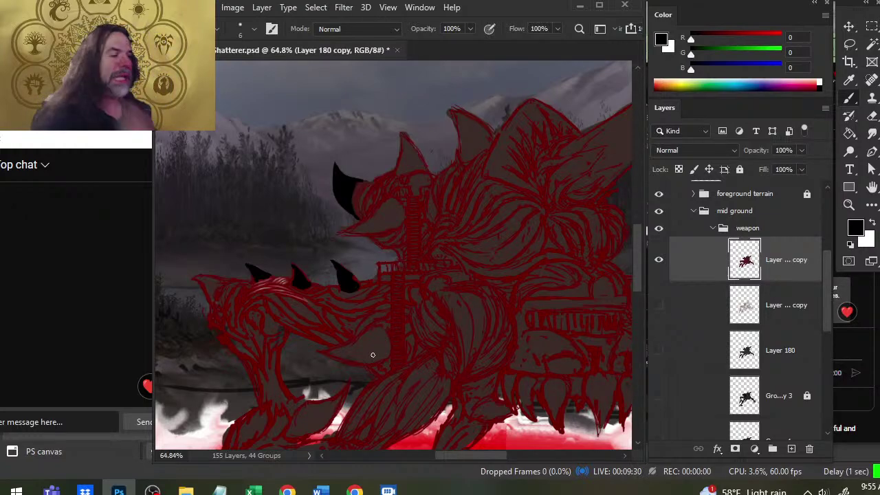
pyautogui.press('alt')
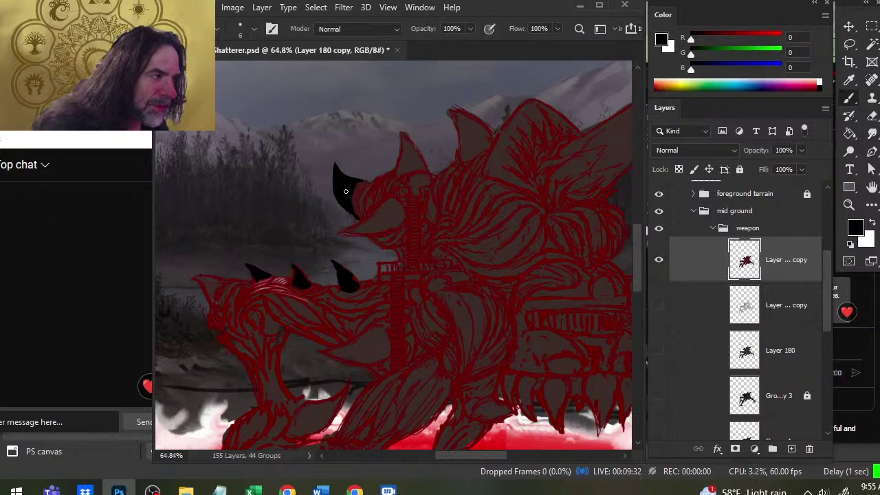
pyautogui.moveTo(347, 188); pyautogui.dragTo(363, 183)
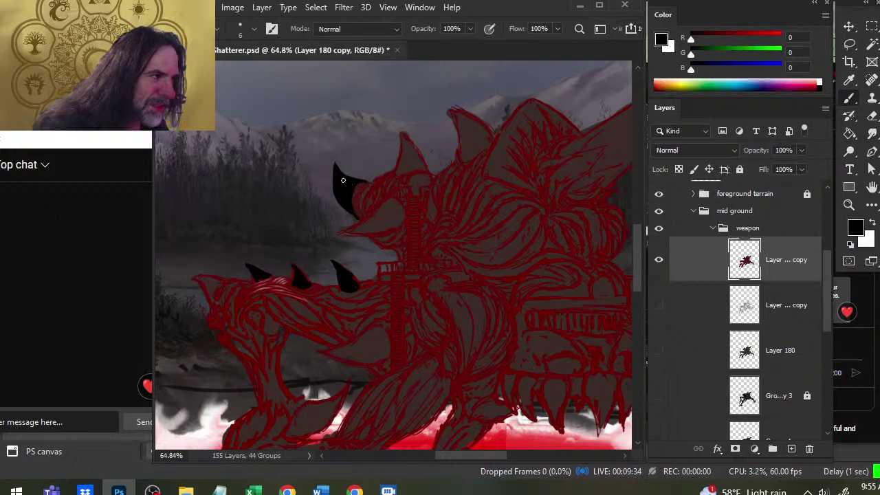
# Clean up the head outline between the front horn and the second spike with the 7 px Smudge tool and the 9 px Eraser
pyautogui.press('r')
pyautogui.press('e')
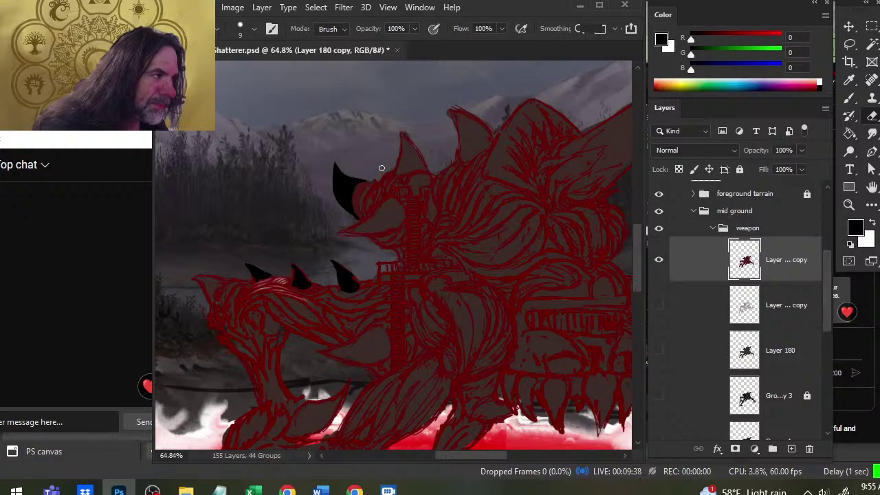
pyautogui.press('r')
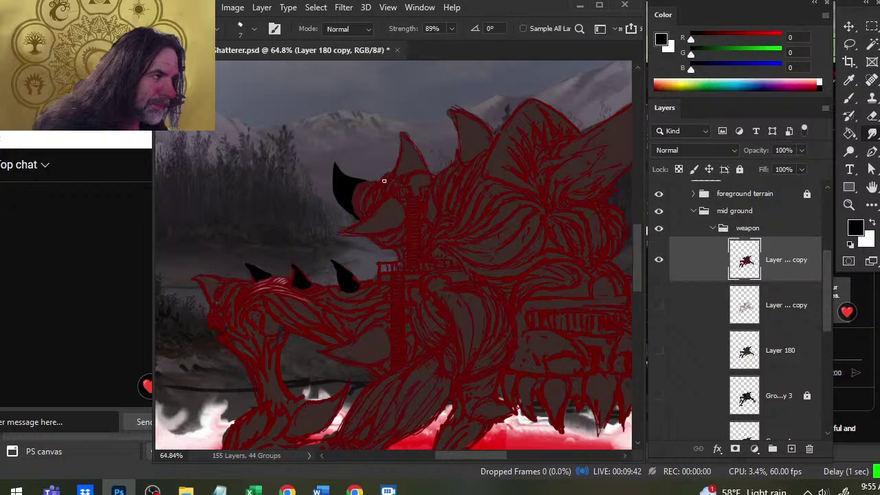
pyautogui.press('e')
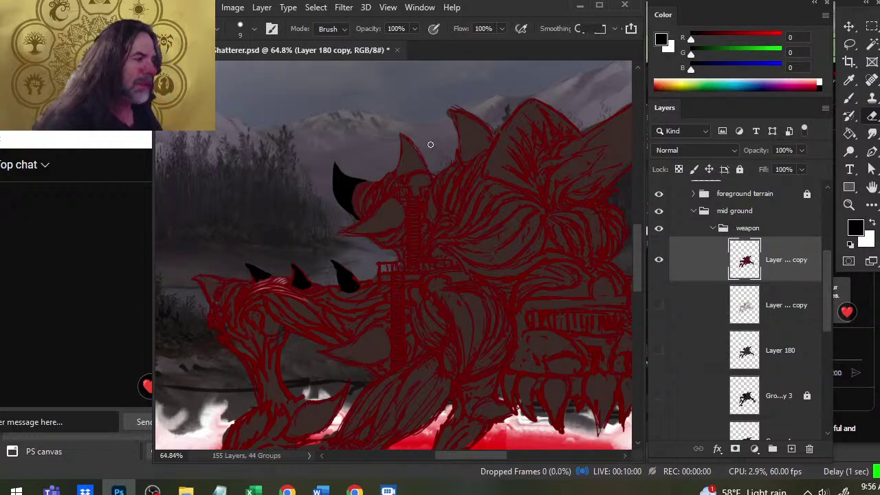
# Clean up the second spike's outline and the round joint at its base using sampled brown (RGB 60, 44, 40), smudging and erasing
pyautogui.press('b')
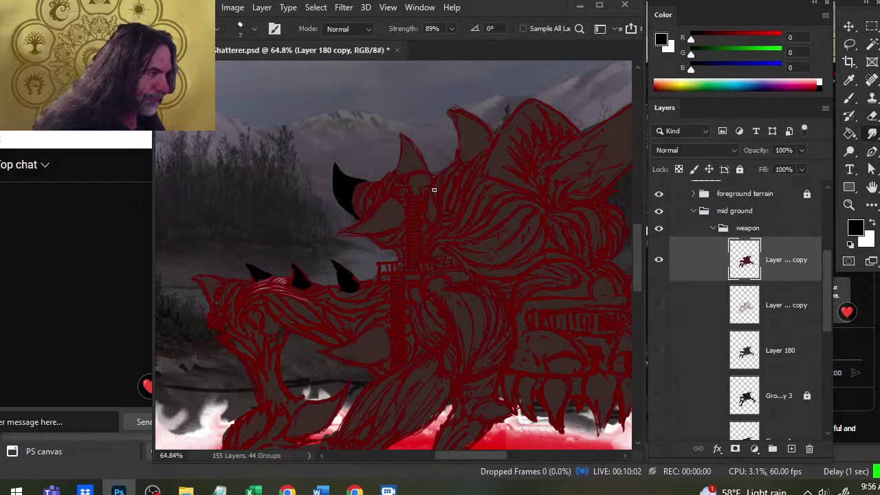
pyautogui.keyDown('alt'); pyautogui.click(431, 176); pyautogui.keyUp('alt')
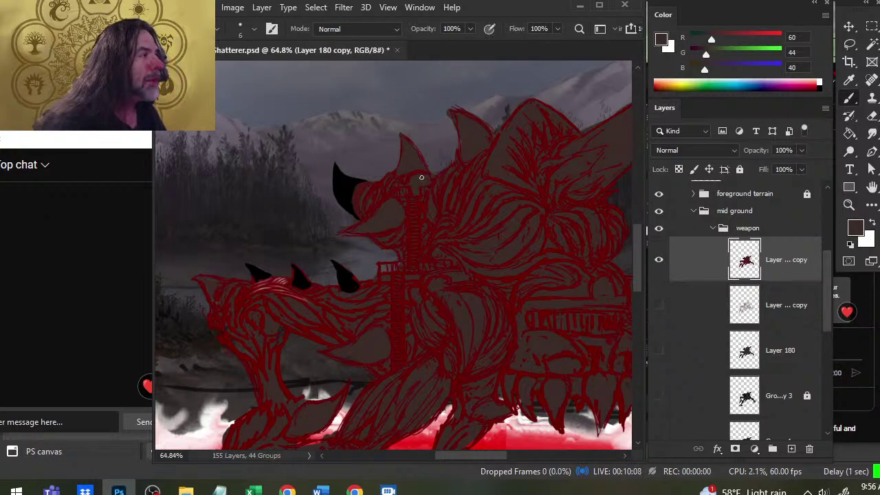
pyautogui.press('r')
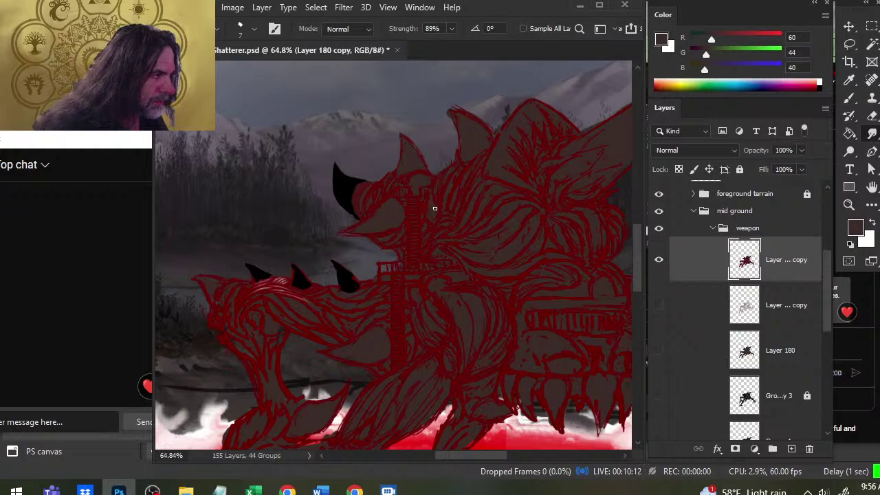
pyautogui.press('b')
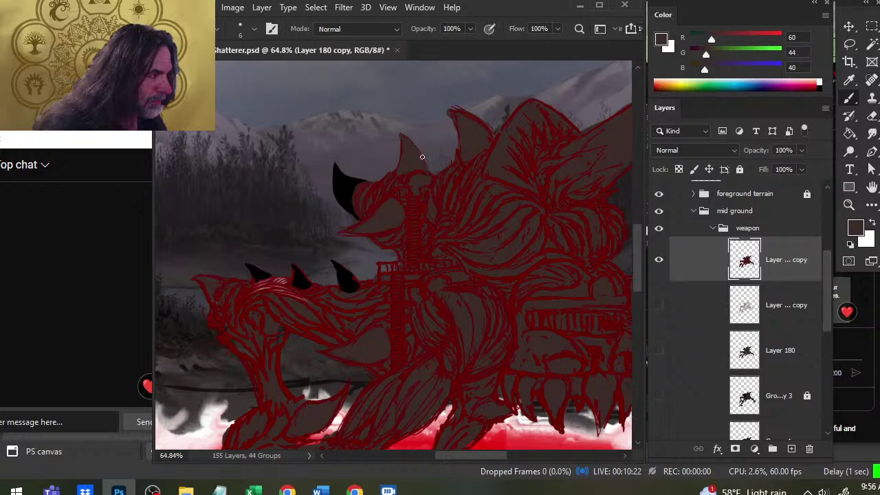
pyautogui.press('e')
pyautogui.press('r')
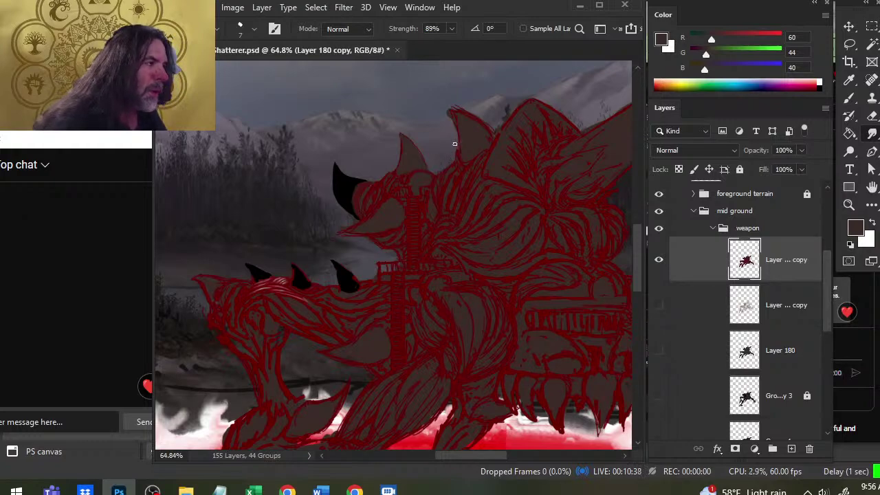
# Fill the second spike, behind the front horn, with black using the 6 px Brush, trimming its tip with the Eraser
pyautogui.press('b')
pyautogui.press('d')
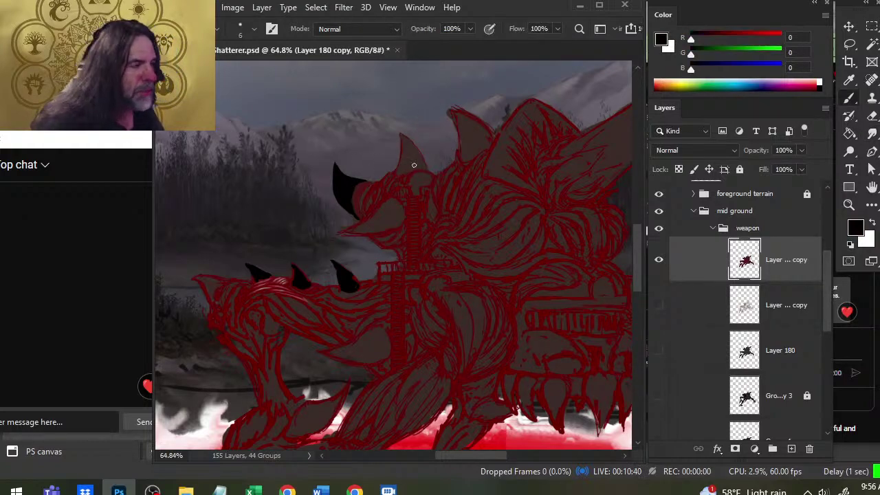
pyautogui.moveTo(408, 147); pyautogui.dragTo(402, 169)
pyautogui.moveTo(407, 137); pyautogui.dragTo(401, 169)
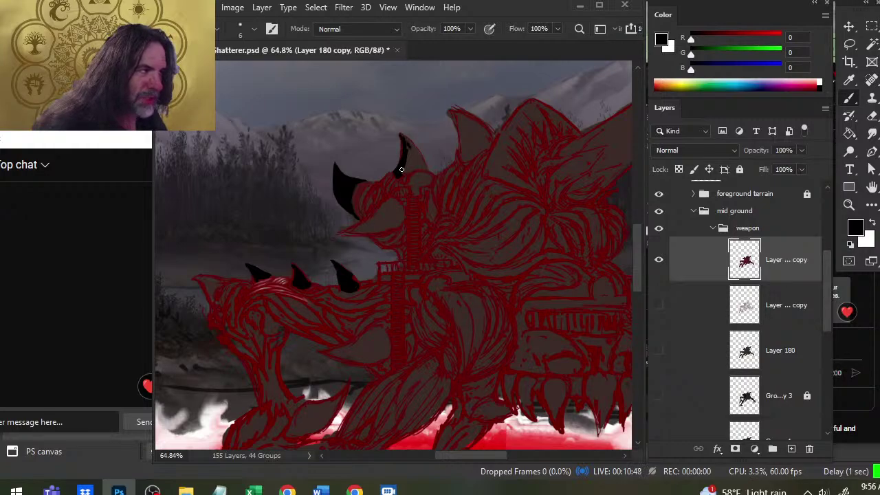
pyautogui.press('e')
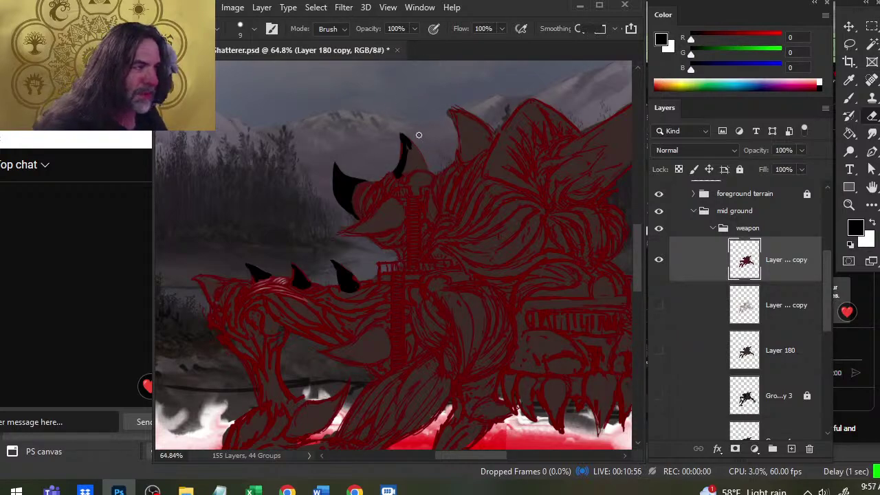
pyautogui.press('b')
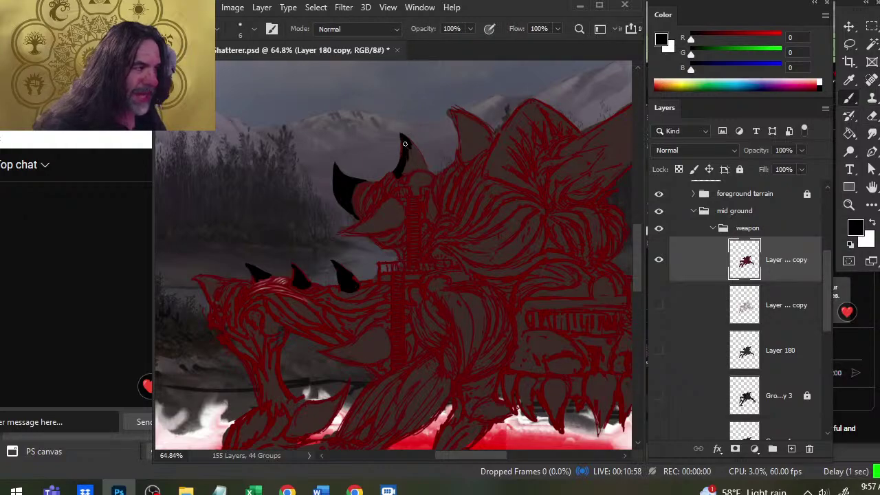
pyautogui.moveTo(407, 147)
pyautogui.mouseDown()
pyautogui.moveTo(425, 165)
pyautogui.moveTo(418, 157)
pyautogui.mouseUp()
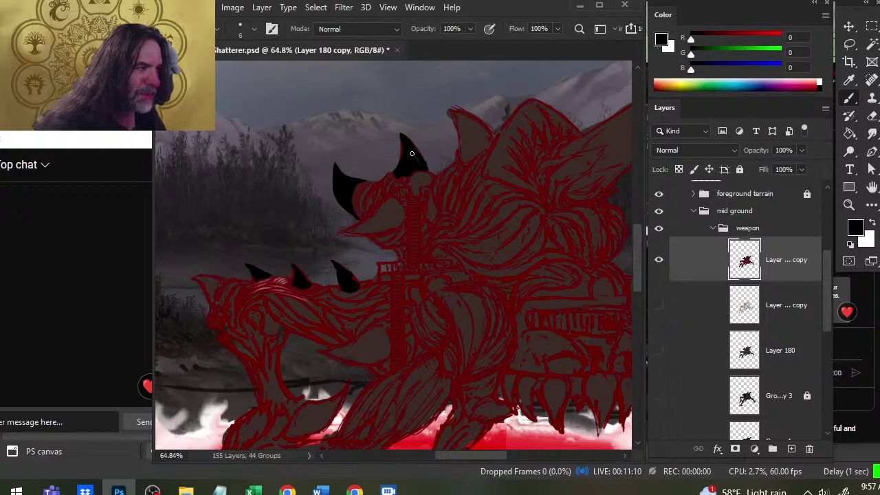
# Smooth the black second spike's back edge and base with the 7 px Smudge tool, the 9 px Eraser and the 6 px Brush
pyautogui.press('r')
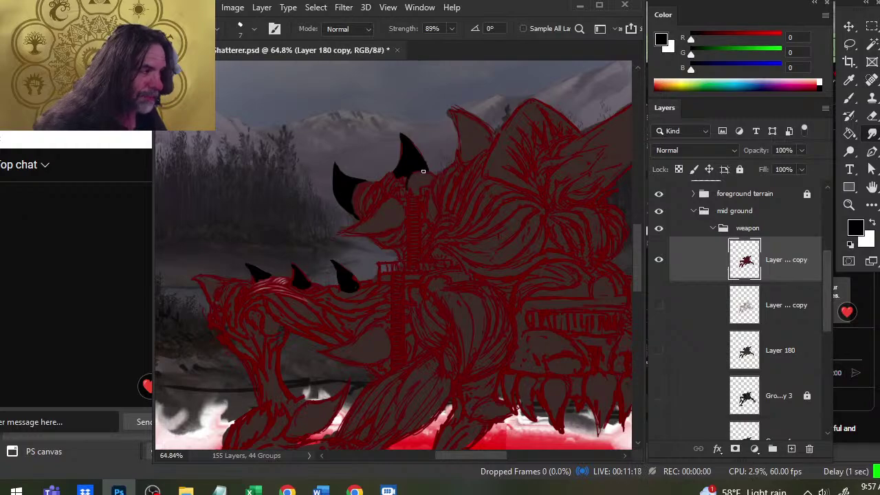
pyautogui.moveTo(422, 171); pyautogui.dragTo(419, 146)
pyautogui.press('b')
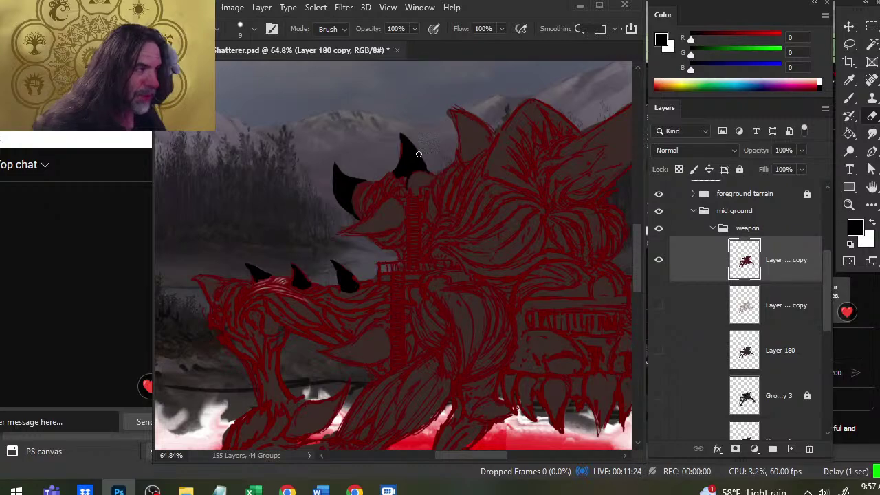
pyautogui.press('b')
pyautogui.keyDown('alt'); pyautogui.click(417, 147); pyautogui.keyUp('alt')
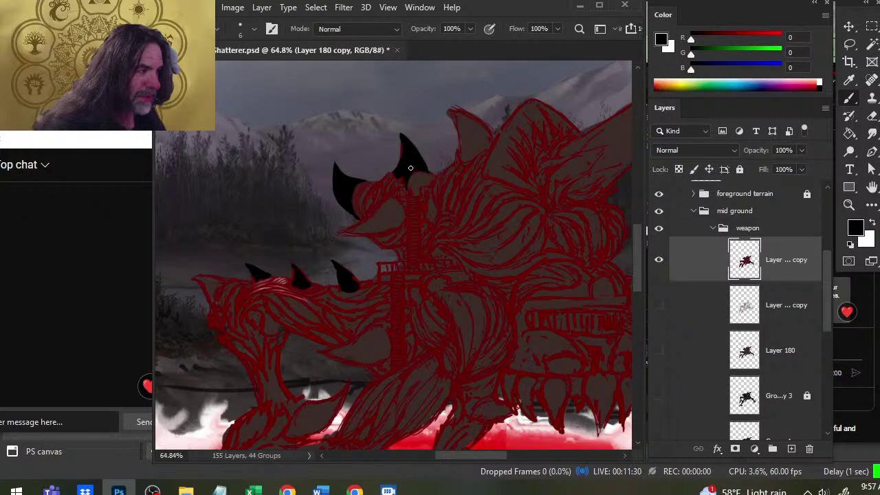
pyautogui.press('r')
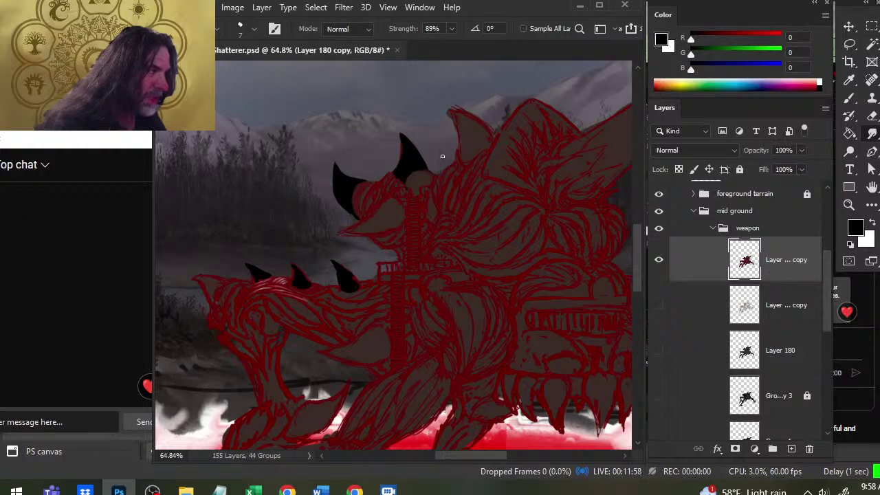
pyautogui.press('e')
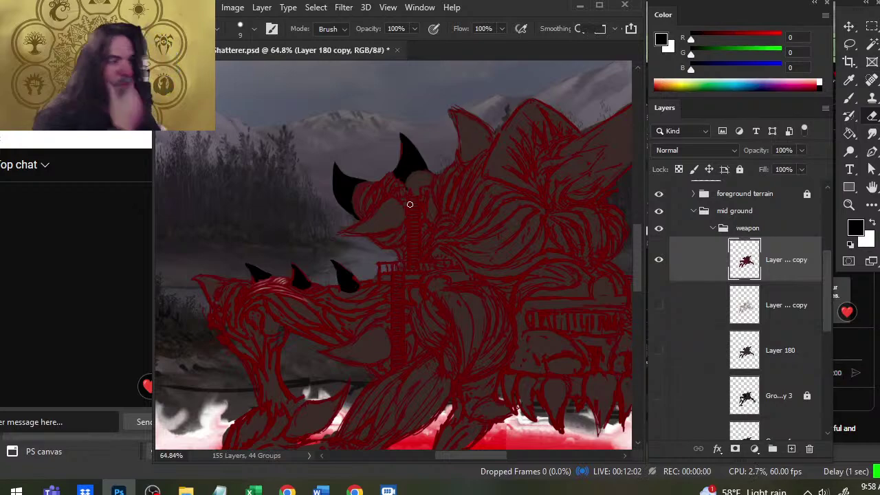
pyautogui.press('b')
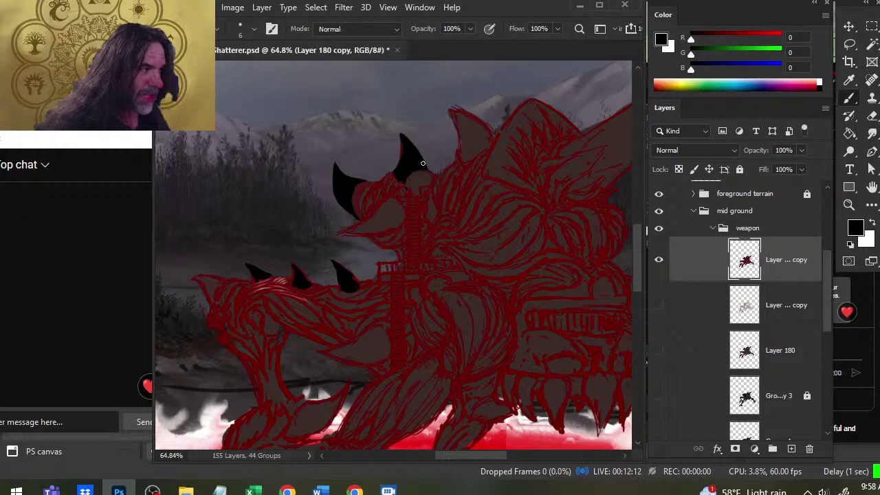
pyautogui.press('e')
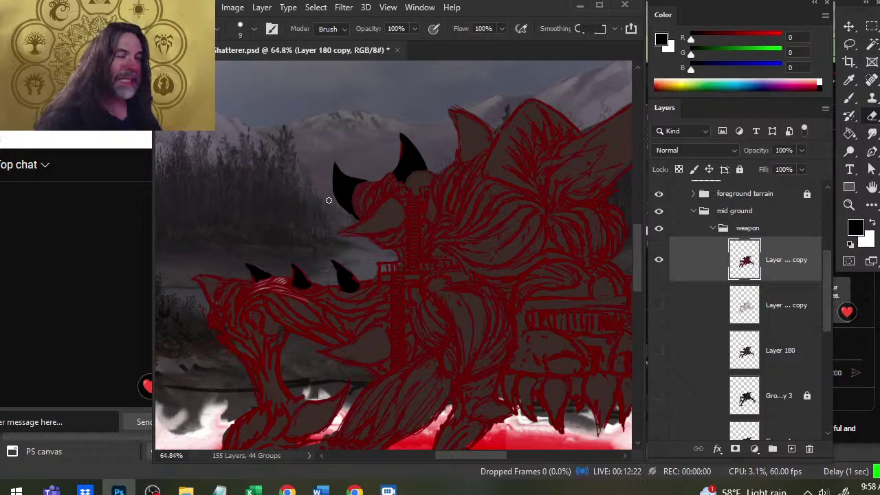
# Lasso the black front horn on the creature's snout and cut it onto its own new layer, Layer 181
pyautogui.press('l')
pyautogui.moveTo(317, 183)
pyautogui.mouseDown()
pyautogui.moveTo(343, 150)
pyautogui.moveTo(336, 213)
pyautogui.moveTo(359, 206)
pyautogui.mouseUp()
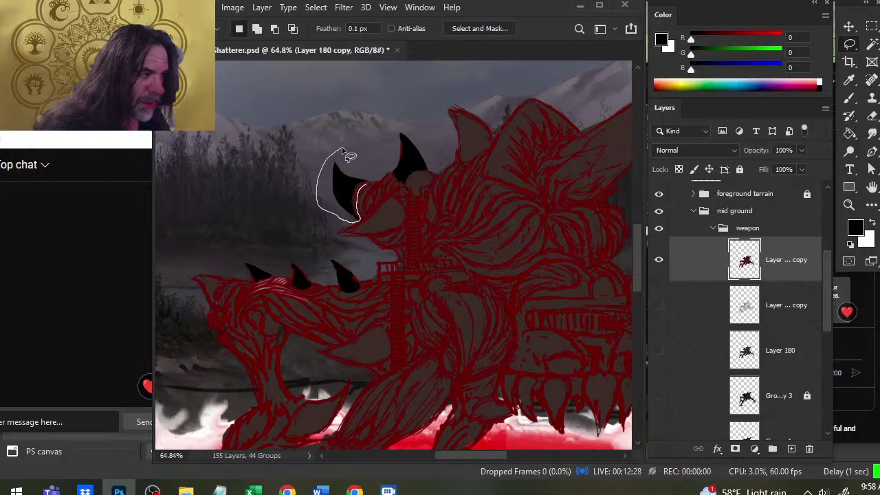
pyautogui.moveTo(343, 150); pyautogui.dragTo(343, 151)
pyautogui.press('v')
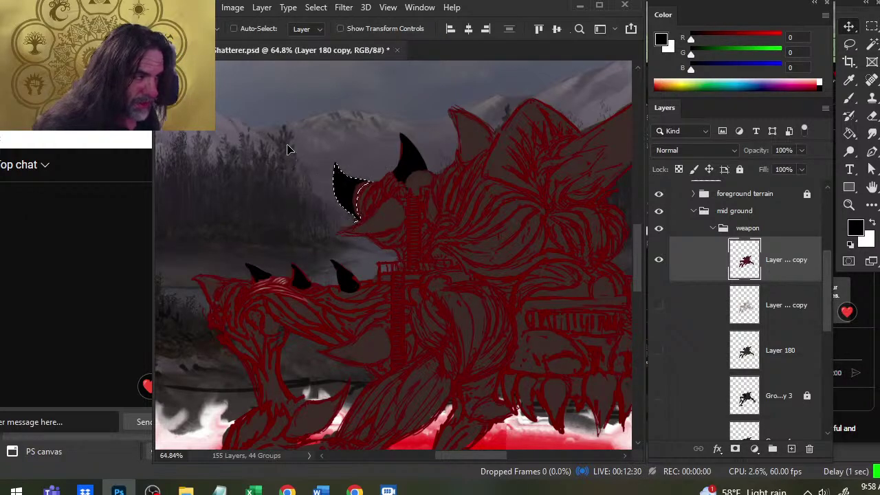
pyautogui.hotkey('alt', 'BackSpace')
pyautogui.hotkey('ctrl', 'shift', 'alt', 'n')
pyautogui.hotkey('ctrl', 'd')
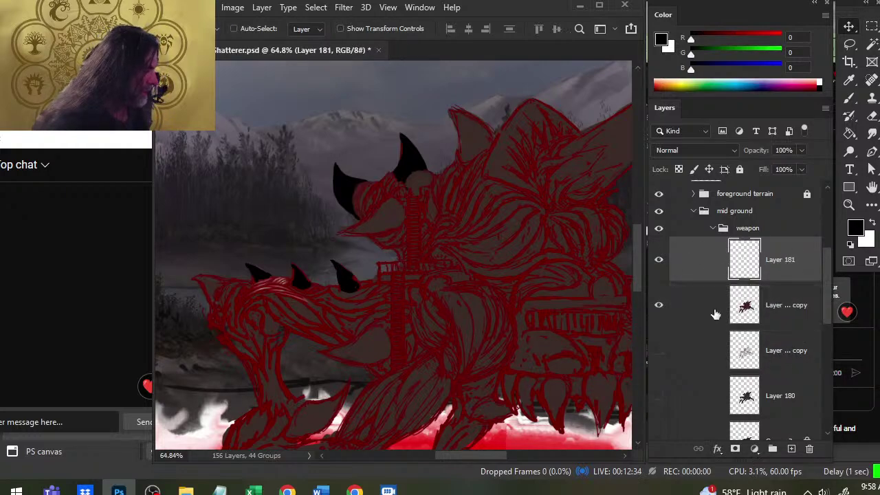
# Place Layer 181 beneath Layer 180 copy, shift the horn slightly back behind the head, and merge Layer 180 copy down
pyautogui.moveTo(715, 314); pyautogui.dragTo(707, 322)
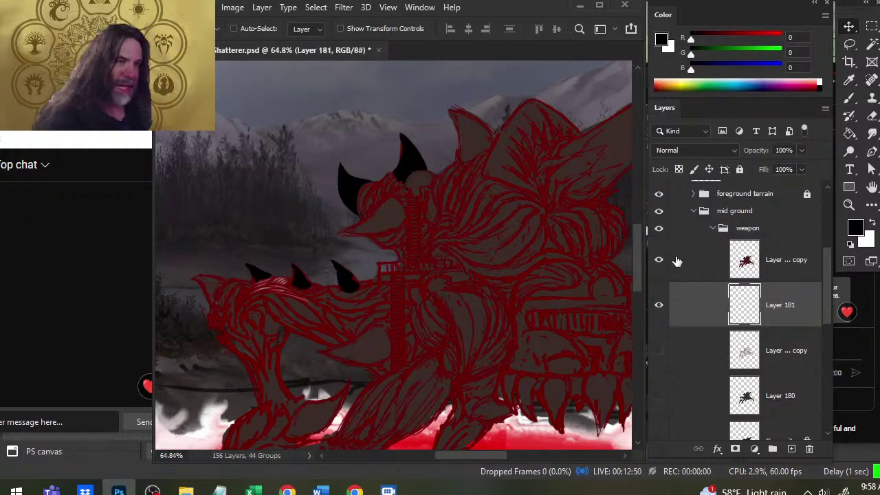
pyautogui.rightClick(712, 261)
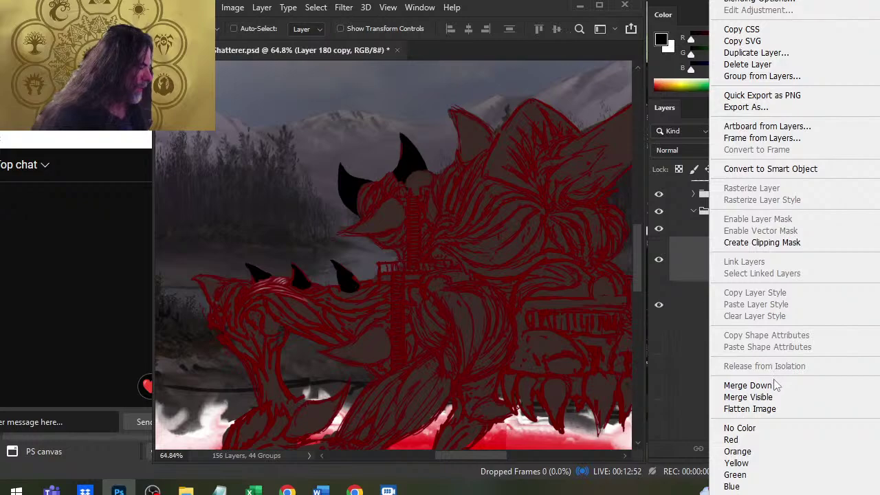
pyautogui.click(775, 385)
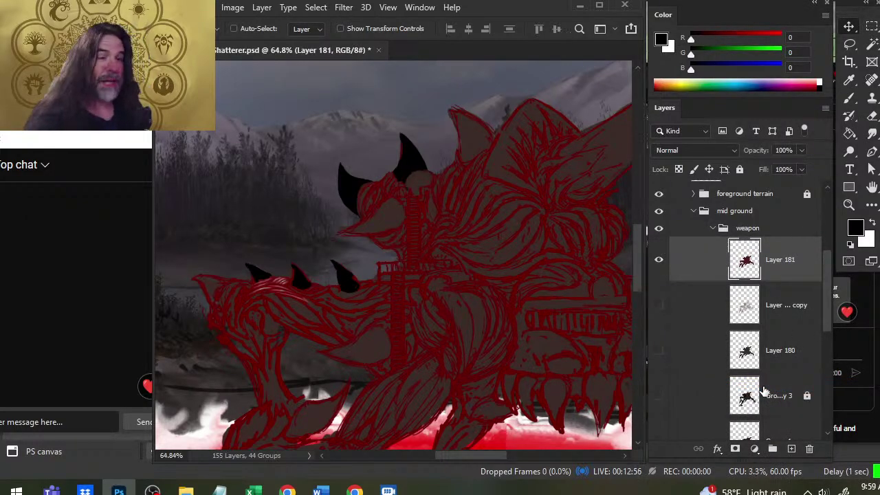
# Clean up the front horn's base and the snout edge below it with the 7 px Smudge tool and Eraser
pyautogui.press('r')
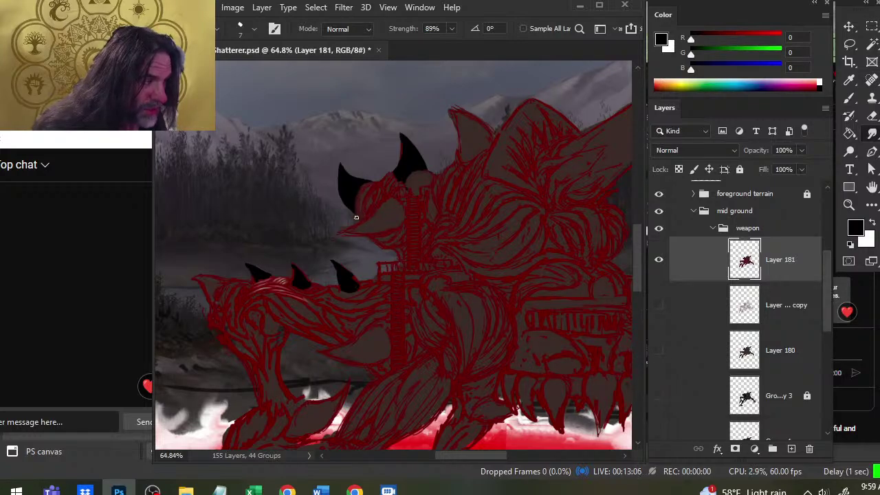
pyautogui.press('e')
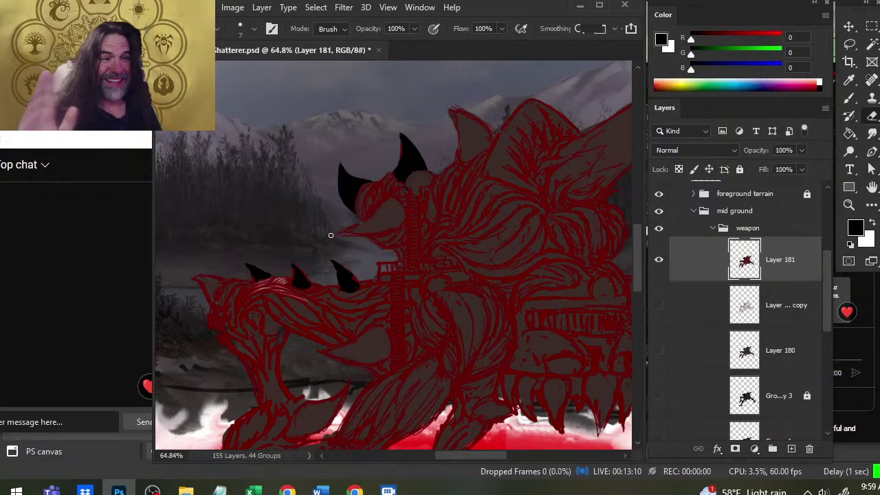
pyautogui.press('r')
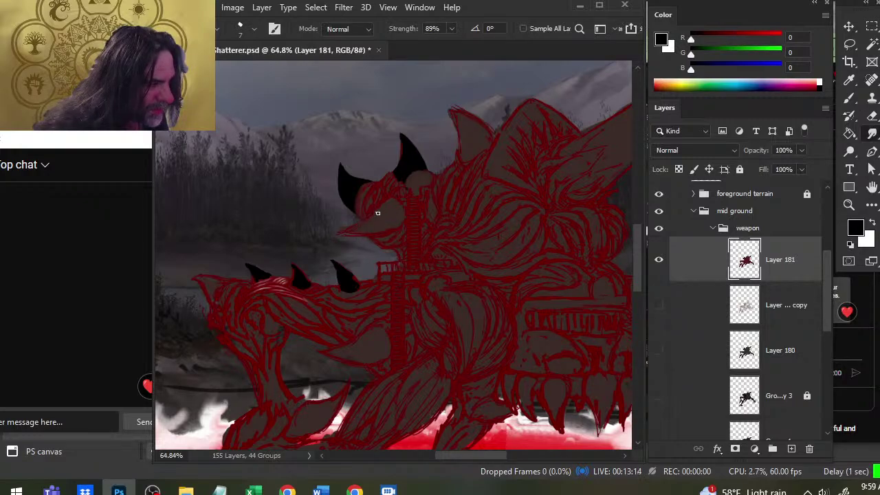
pyautogui.press('e')
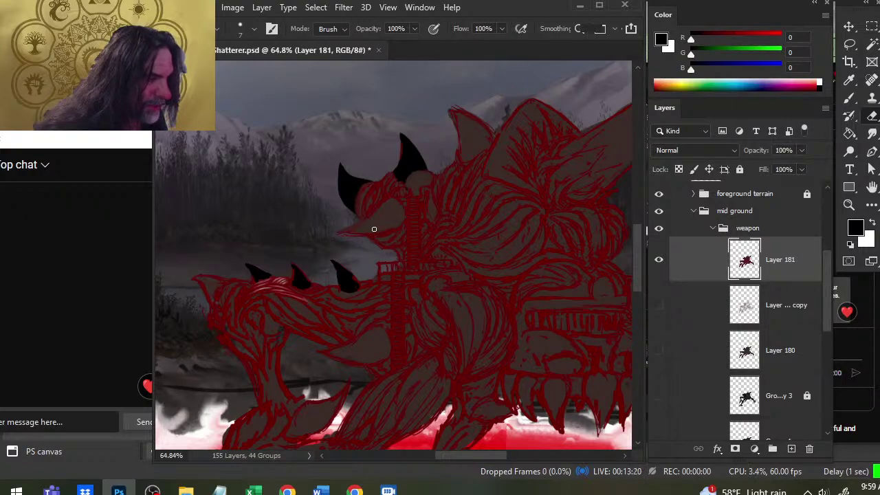
# Paint over the red outline of the tusk below the front horn with sampled brown (RGB 60, 44, 40), erasing stray edges
pyautogui.press('b')
pyautogui.keyDown('alt'); pyautogui.click(374, 229); pyautogui.keyUp('alt')
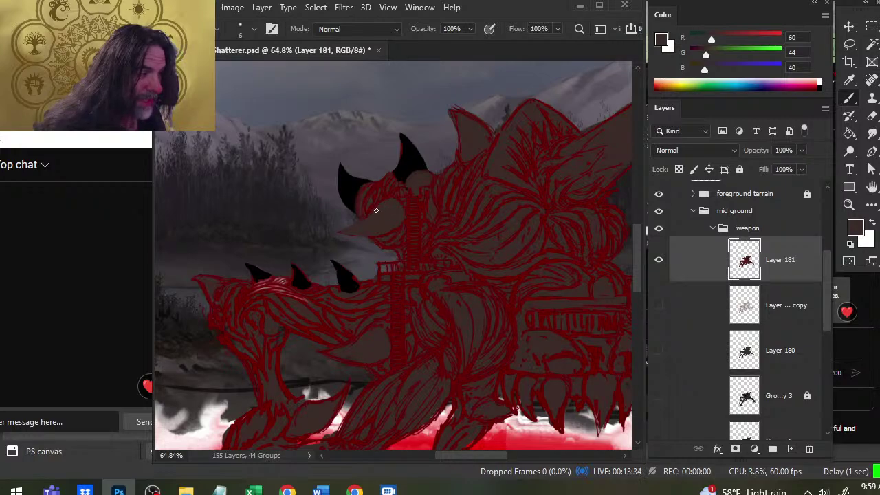
pyautogui.press('e')
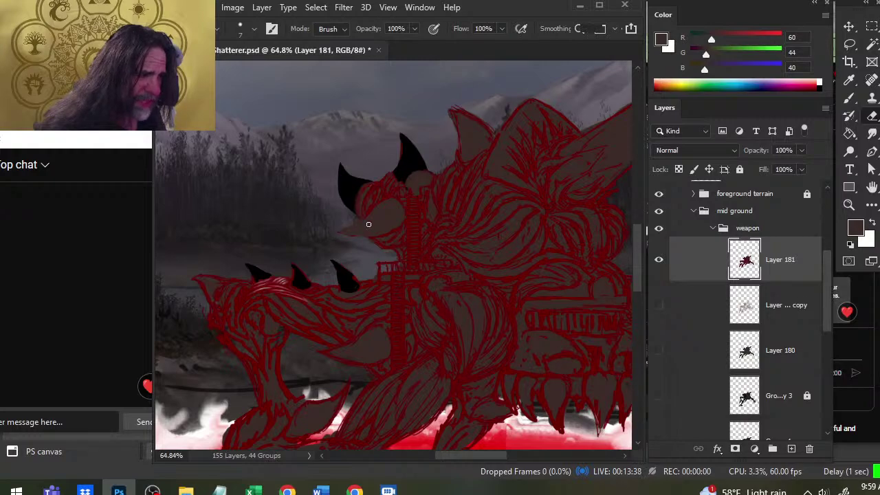
pyautogui.press('b')
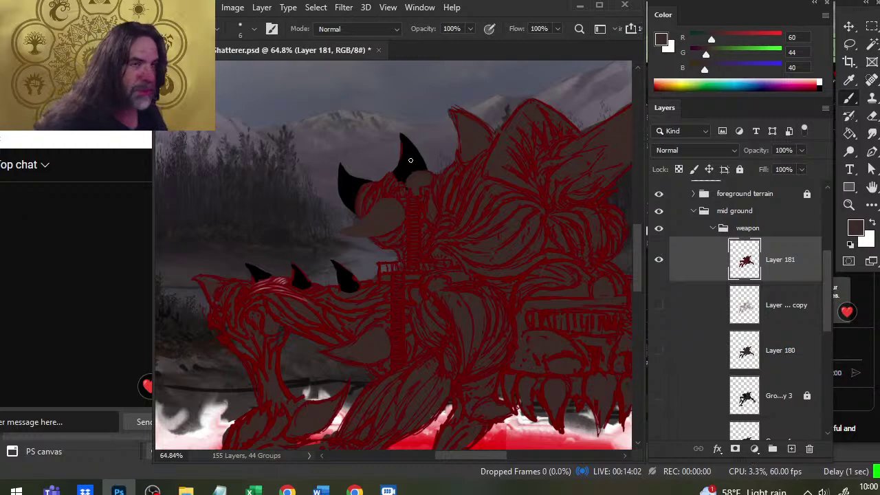
# Outline and fill the tusk below the front horn with sampled black using the 6 px Brush
pyautogui.keyDown('alt'); pyautogui.click(410, 160); pyautogui.keyUp('alt')
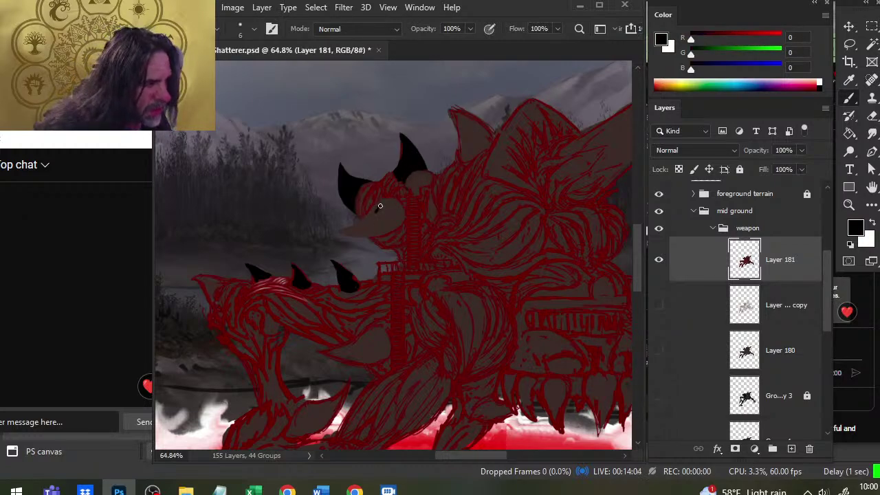
pyautogui.moveTo(373, 217)
pyautogui.mouseDown()
pyautogui.moveTo(380, 206)
pyautogui.moveTo(342, 229)
pyautogui.moveTo(357, 227)
pyautogui.mouseUp()
pyautogui.press('e')
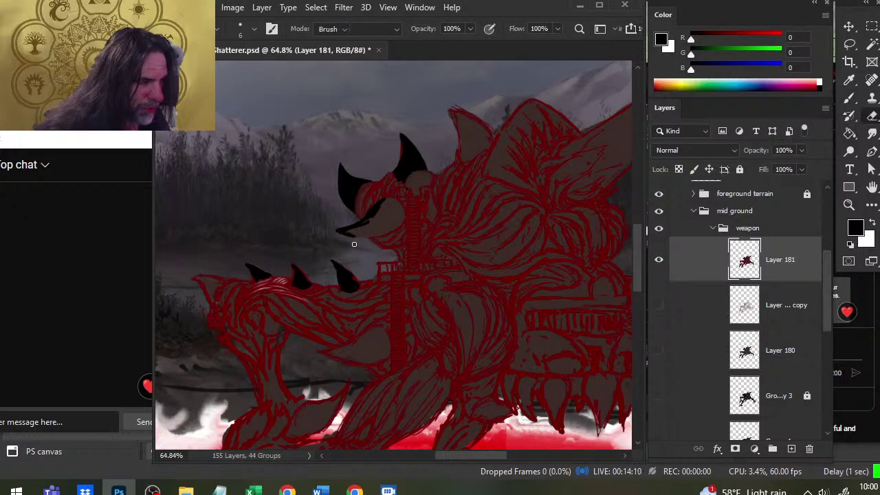
pyautogui.press('b')
pyautogui.moveTo(344, 231); pyautogui.dragTo(374, 235)
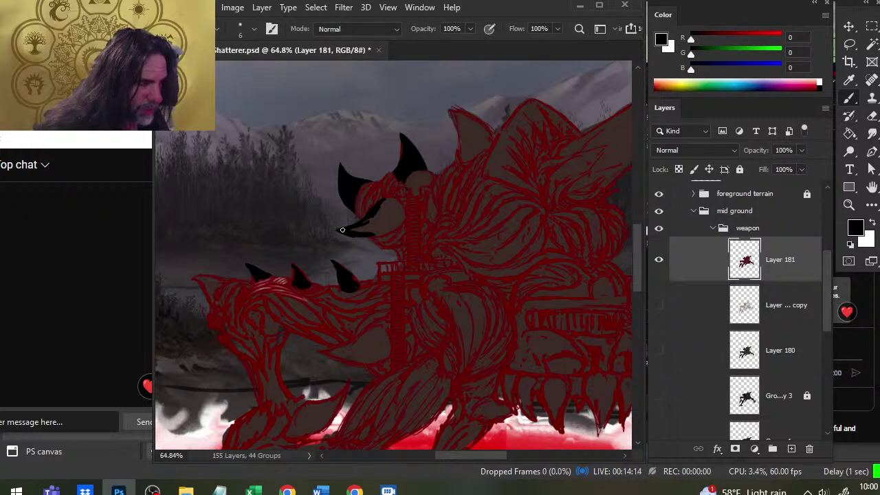
pyautogui.moveTo(342, 230)
pyautogui.mouseDown()
pyautogui.moveTo(385, 237)
pyautogui.moveTo(396, 227)
pyautogui.mouseUp()
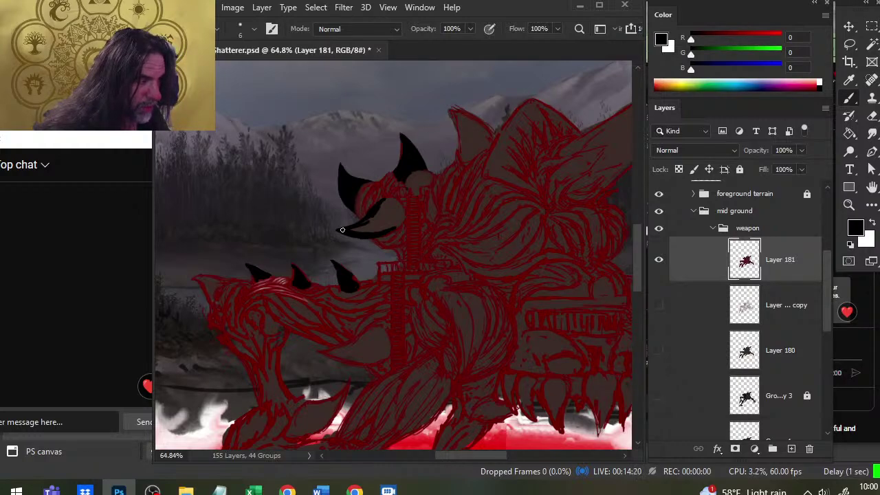
pyautogui.moveTo(342, 230); pyautogui.dragTo(401, 225)
pyautogui.moveTo(342, 230); pyautogui.dragTo(403, 218)
pyautogui.moveTo(341, 229)
pyautogui.mouseDown()
pyautogui.moveTo(394, 201)
pyautogui.moveTo(400, 212)
pyautogui.moveTo(387, 224)
pyautogui.moveTo(355, 228)
pyautogui.moveTo(391, 217)
pyautogui.mouseUp()
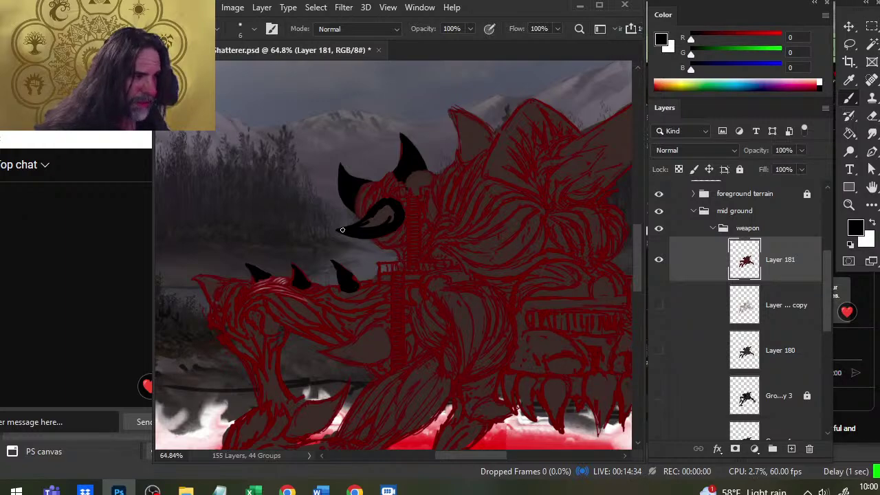
pyautogui.moveTo(364, 227); pyautogui.dragTo(389, 208)
pyautogui.moveTo(342, 230); pyautogui.dragTo(371, 232)
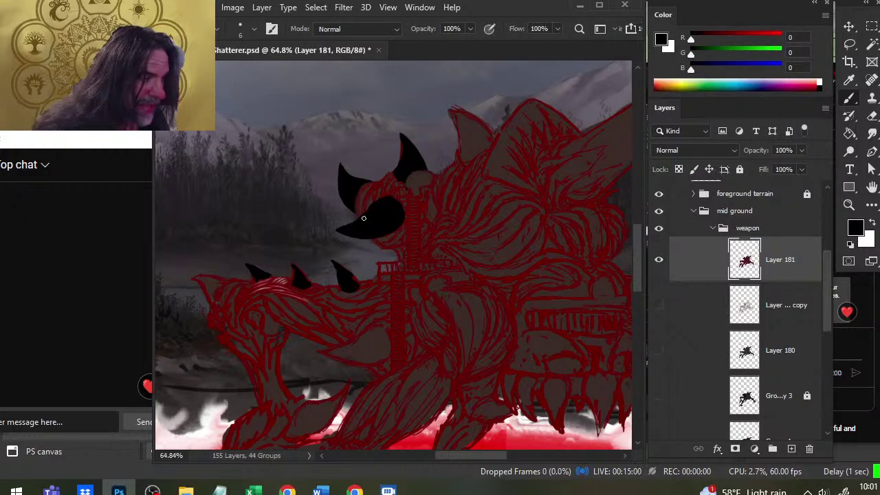
# Refine the black tusk's pointed tip and edges with the 7 px Eraser and the 6 px Brush
pyautogui.press('e')
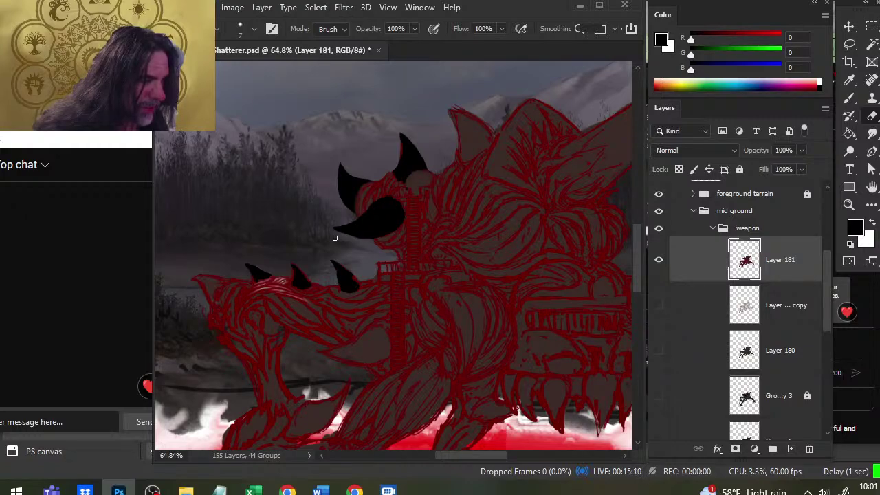
pyautogui.press('b')
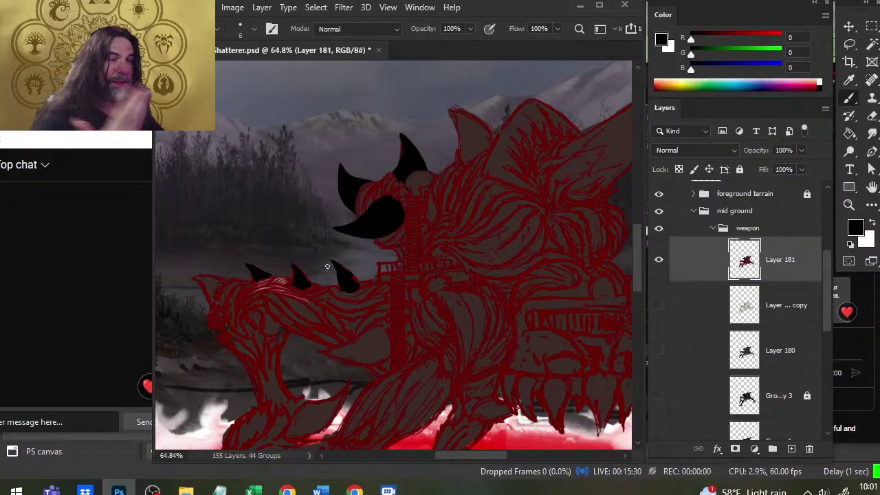
pyautogui.press('e')
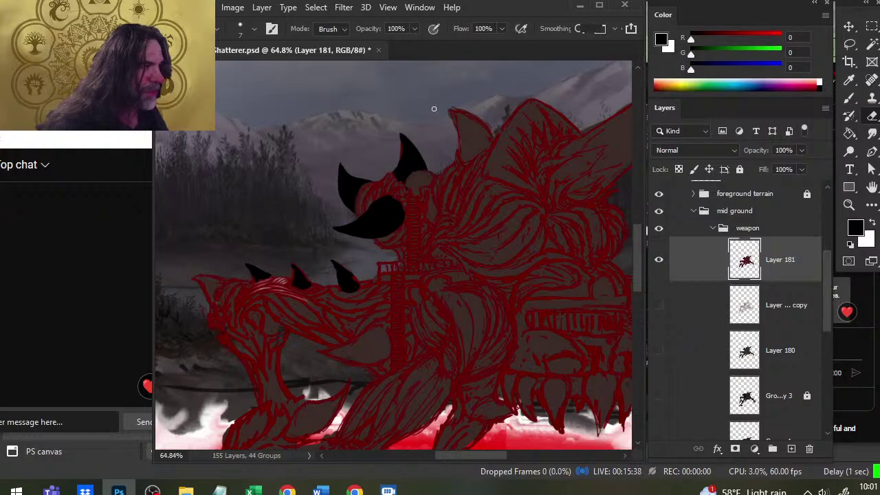
# Outline the tall back spike behind the second spike in black with the 6 px Brush, trimming its edges with the Eraser
pyautogui.press('b')
pyautogui.moveTo(459, 114)
pyautogui.mouseDown()
pyautogui.moveTo(447, 108)
pyautogui.moveTo(461, 114)
pyautogui.moveTo(459, 123)
pyautogui.moveTo(449, 112)
pyautogui.mouseUp()
pyautogui.press('e')
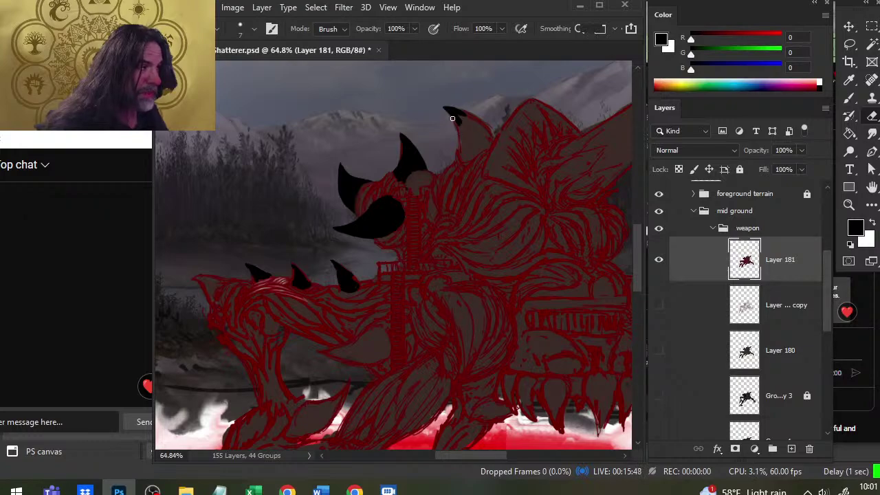
pyautogui.press('b')
pyautogui.moveTo(448, 112); pyautogui.dragTo(462, 143)
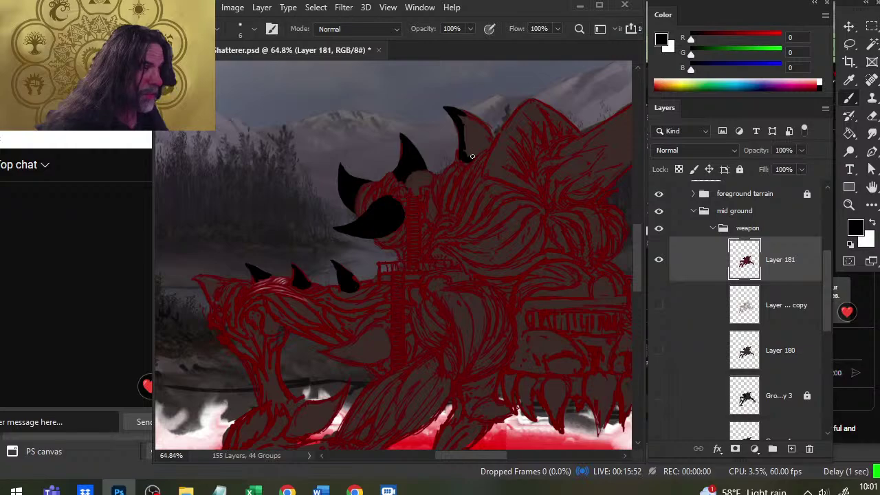
pyautogui.moveTo(487, 136)
pyautogui.mouseDown()
pyautogui.moveTo(474, 153)
pyautogui.moveTo(492, 137)
pyautogui.moveTo(481, 124)
pyautogui.moveTo(492, 134)
pyautogui.moveTo(489, 127)
pyautogui.mouseUp()
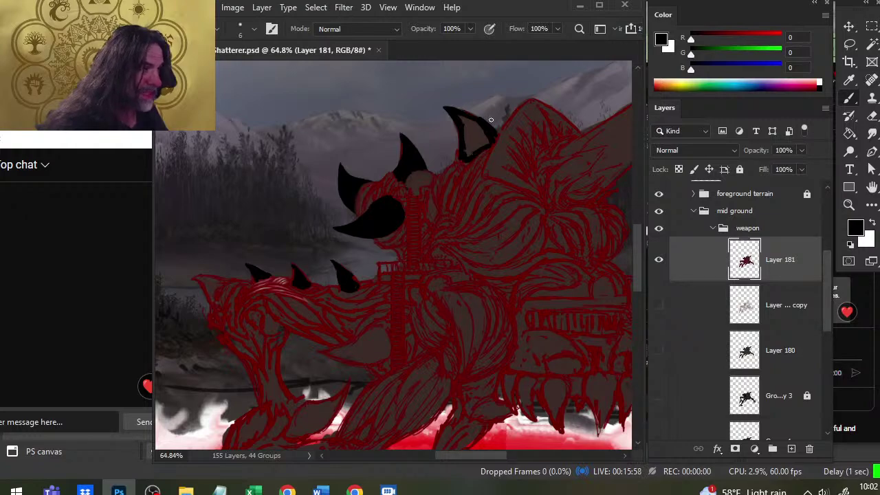
pyautogui.press('e')
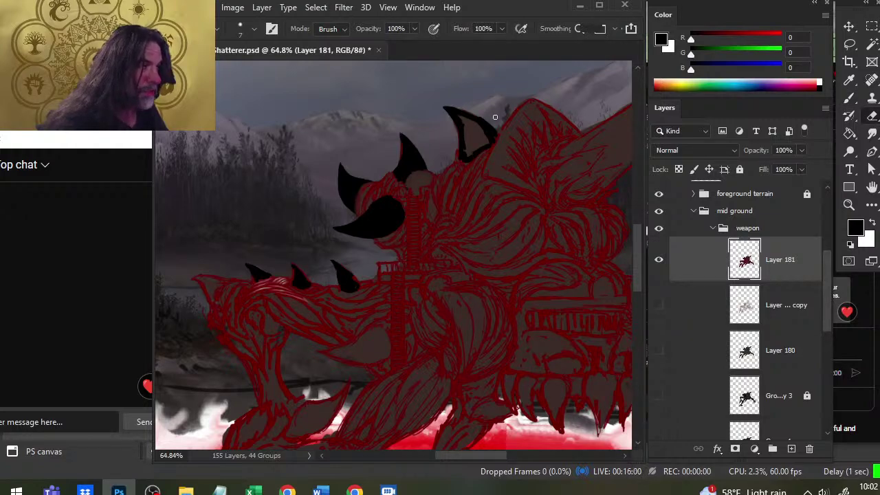
# Fill the inside of the tall back spike with solid black using the 6 px Brush
pyautogui.press('b')
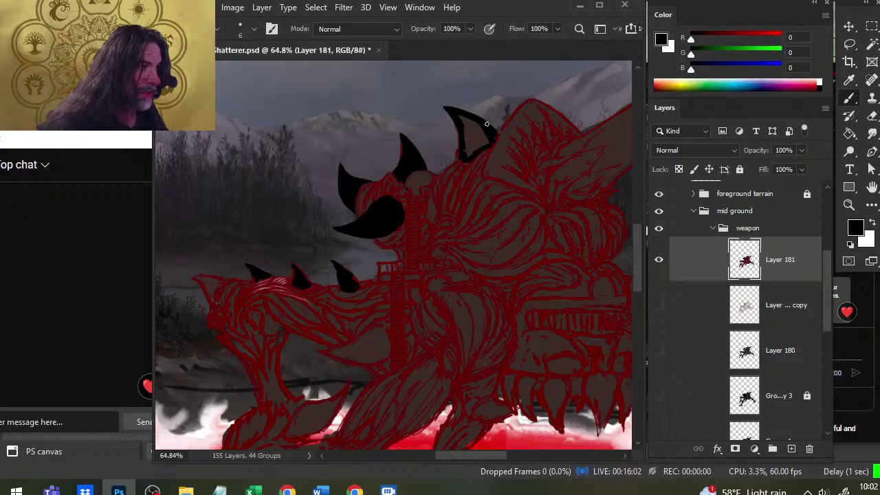
pyautogui.moveTo(487, 141)
pyautogui.mouseDown()
pyautogui.moveTo(466, 155)
pyautogui.moveTo(465, 136)
pyautogui.mouseUp()
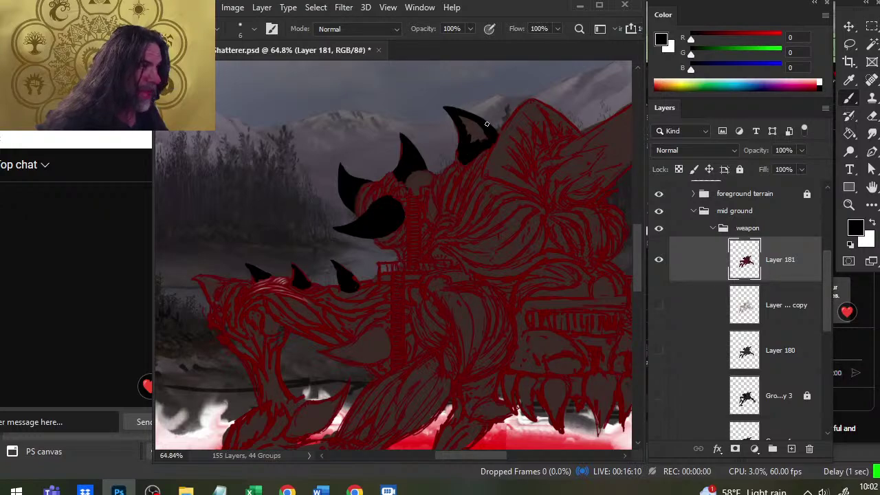
pyautogui.moveTo(471, 141)
pyautogui.mouseDown()
pyautogui.moveTo(485, 136)
pyautogui.moveTo(470, 127)
pyautogui.moveTo(480, 129)
pyautogui.mouseUp()
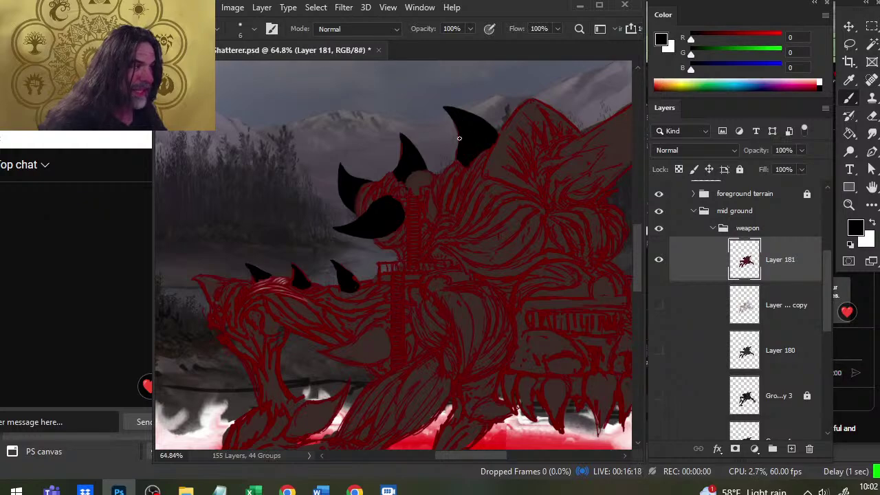
# Clean up the tall back spike's front edge, tip and base with the 7 px Smudge tool and Eraser, using sampled dark red (RGB 85, 16, 15)
pyautogui.press('e')
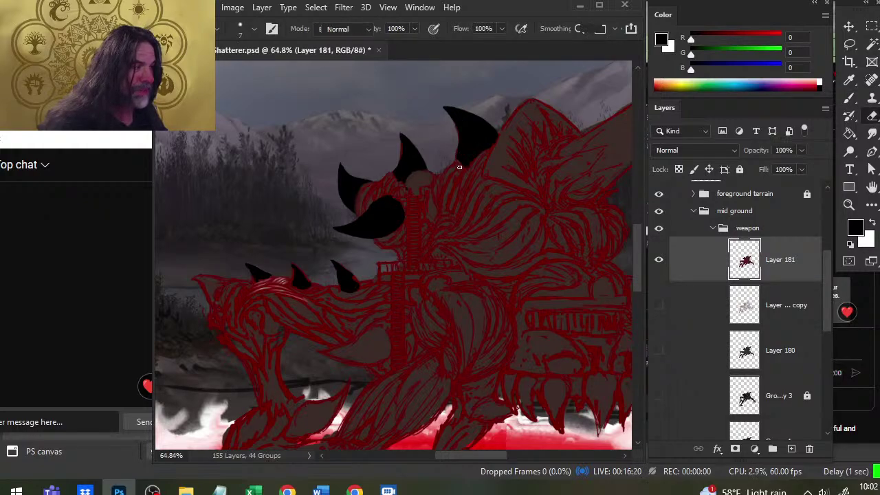
pyautogui.press('r')
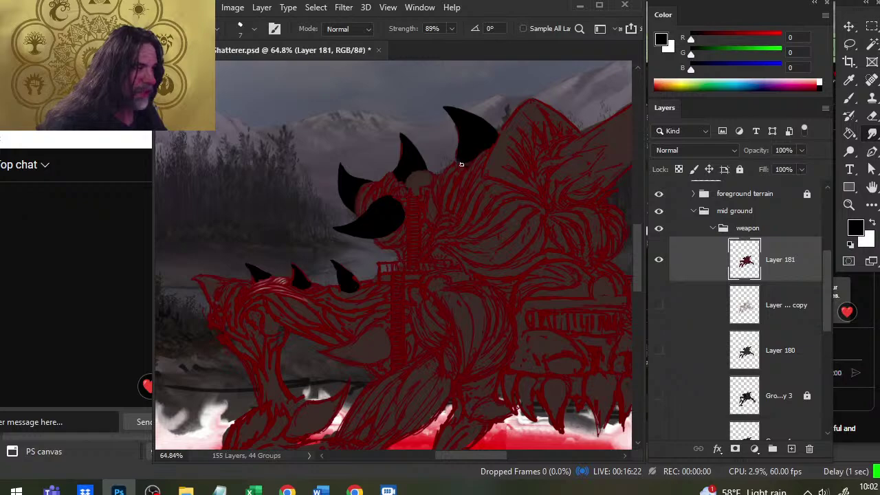
pyautogui.press('b')
pyautogui.keyDown('alt'); pyautogui.click(464, 167); pyautogui.keyUp('alt')
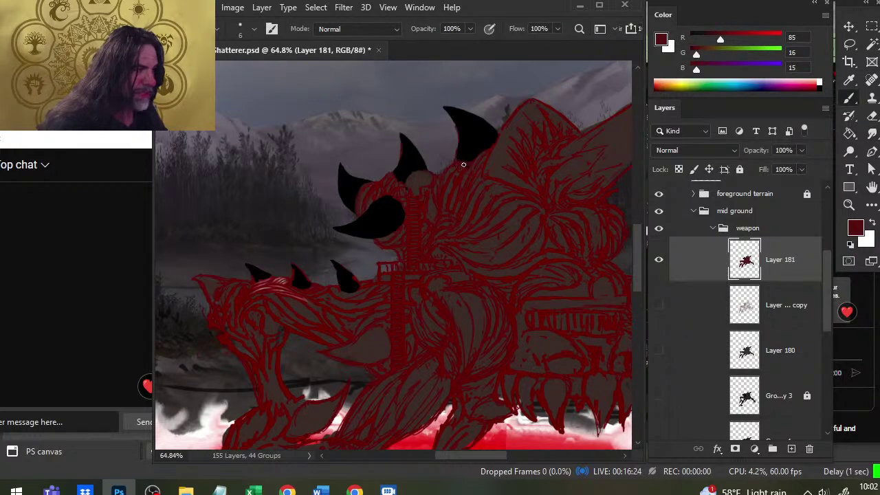
pyautogui.press('r')
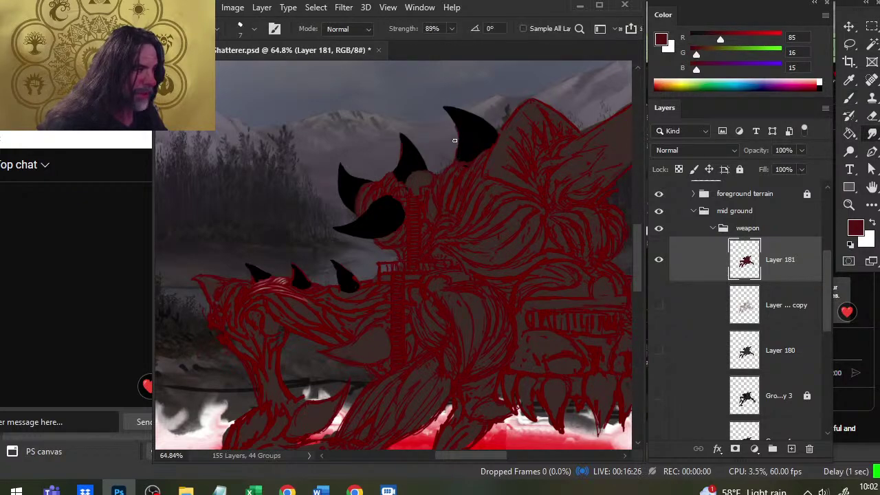
pyautogui.press('b')
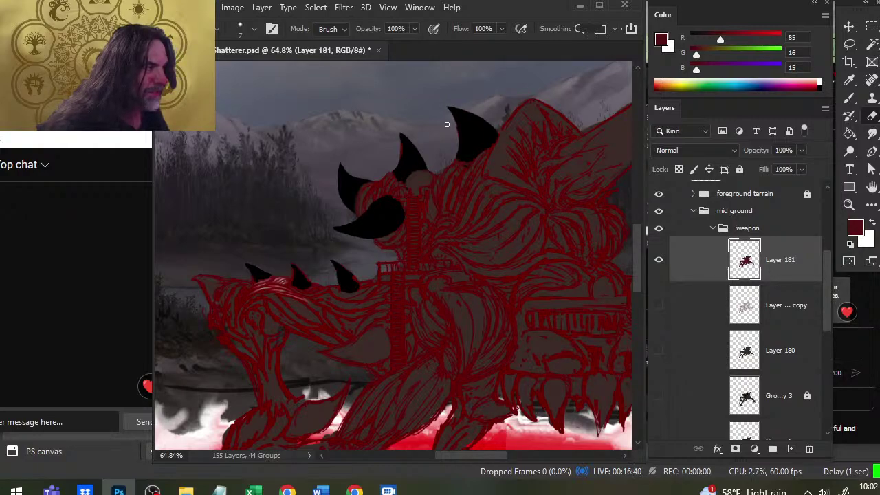
pyautogui.press('b')
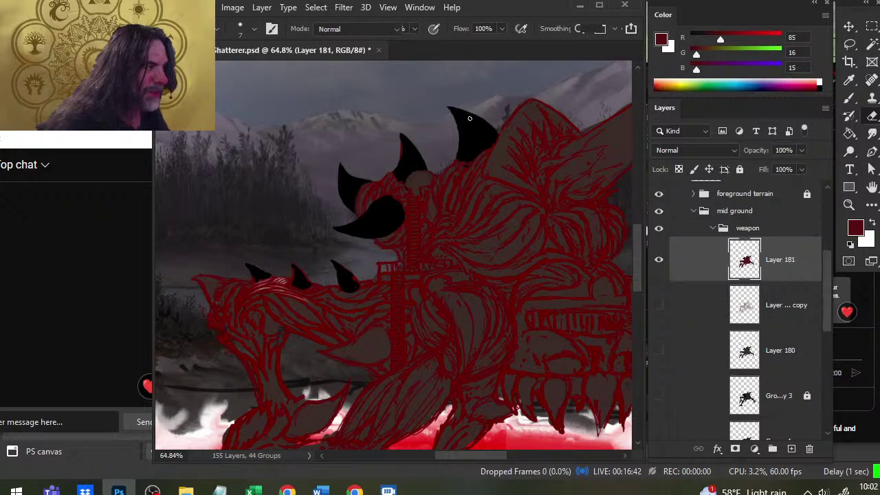
# Repaint the tall back spike's upper rear edge in sampled black (RGB 0, 0, 0) with the 6 px Brush and check it with the Eraser
pyautogui.moveTo(449, 108); pyautogui.dragTo(485, 126)
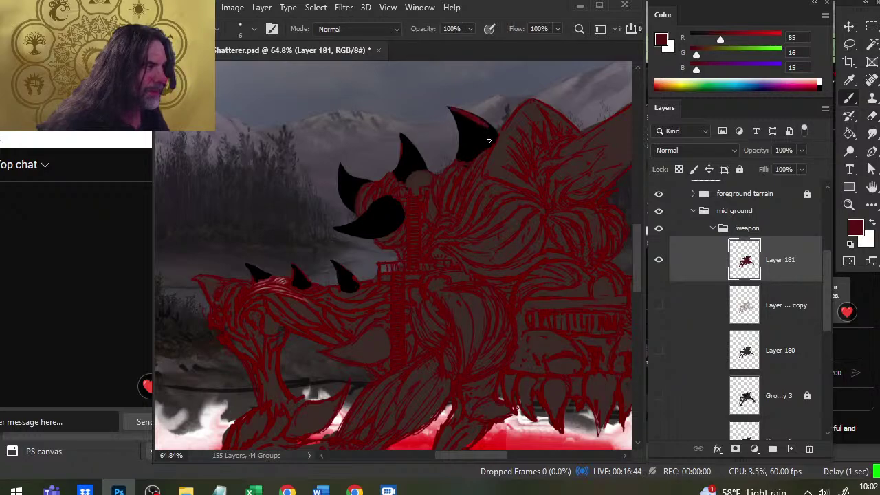
pyautogui.press('alt')
pyautogui.keyDown('alt'); pyautogui.click(480, 131); pyautogui.keyUp('alt')
pyautogui.moveTo(482, 125); pyautogui.dragTo(465, 114)
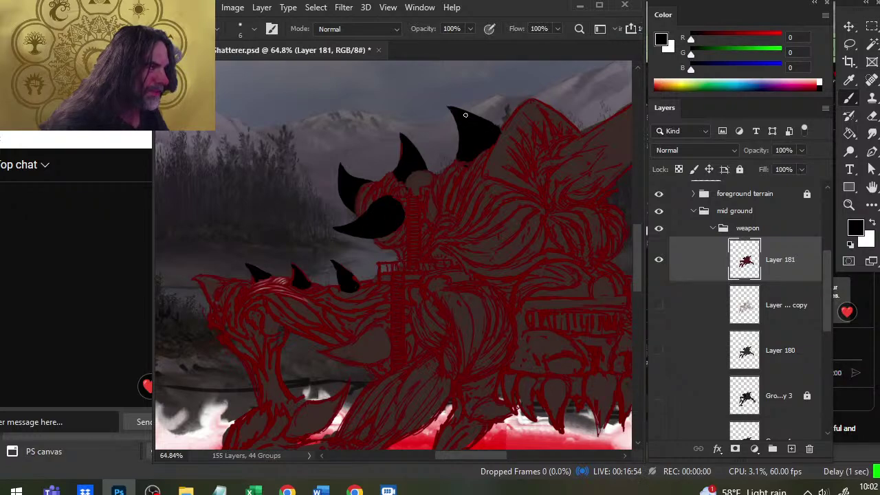
pyautogui.press('e')
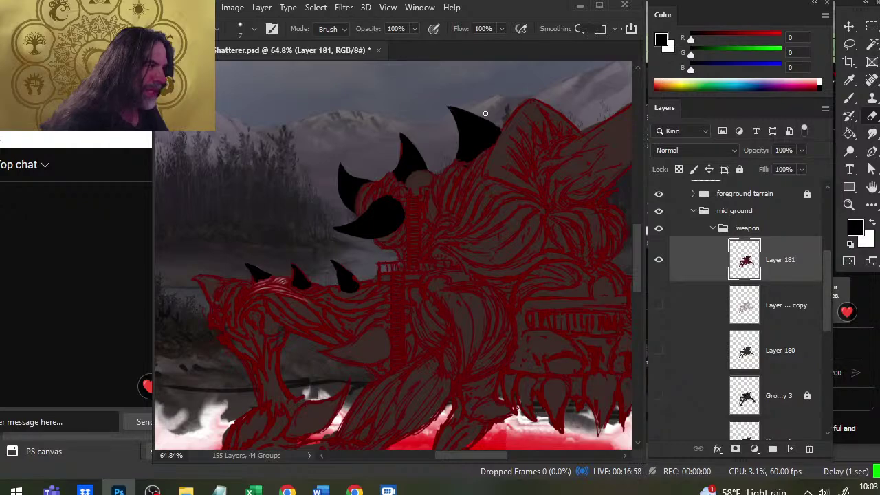
pyautogui.press('b')
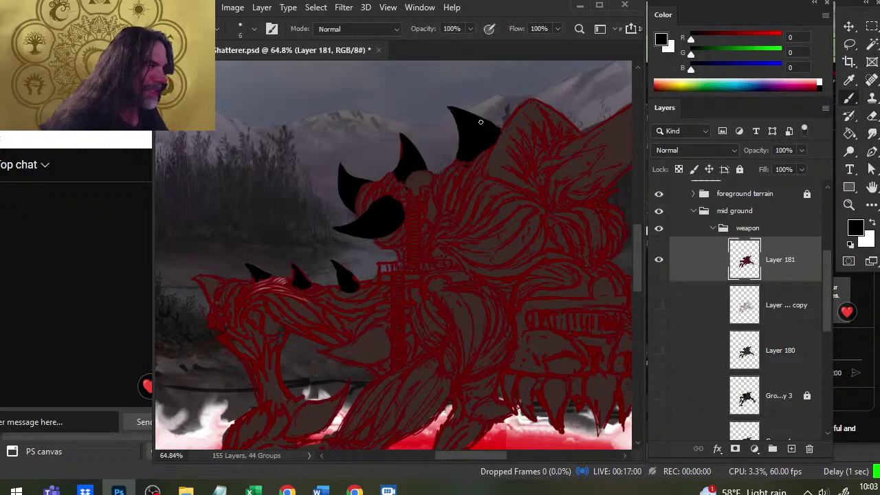
# Round out the tall back spike's rear edge down to the creature's back with the 6 px black Brush and the 7 px Smudge tool
pyautogui.press('r')
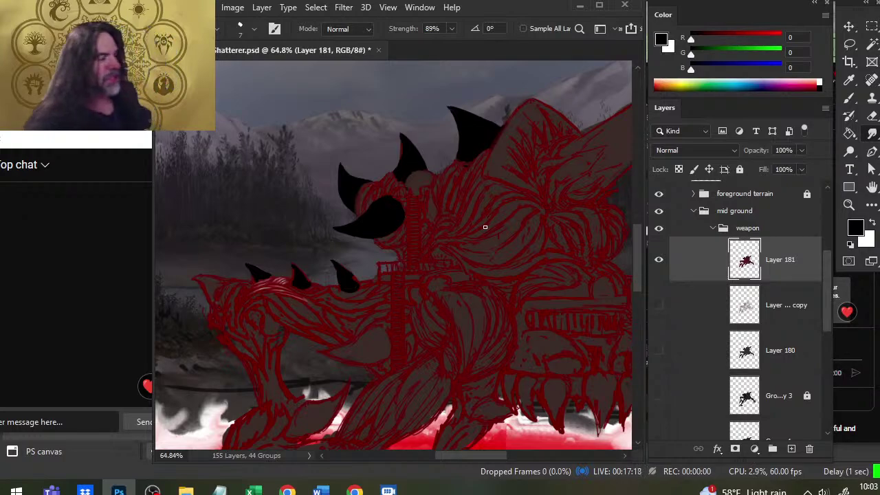
pyautogui.press('b')
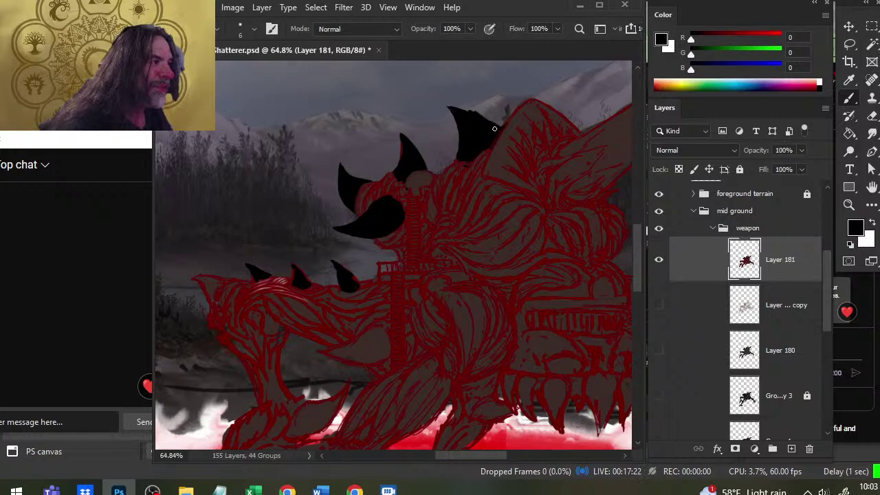
pyautogui.moveTo(495, 128); pyautogui.dragTo(482, 117)
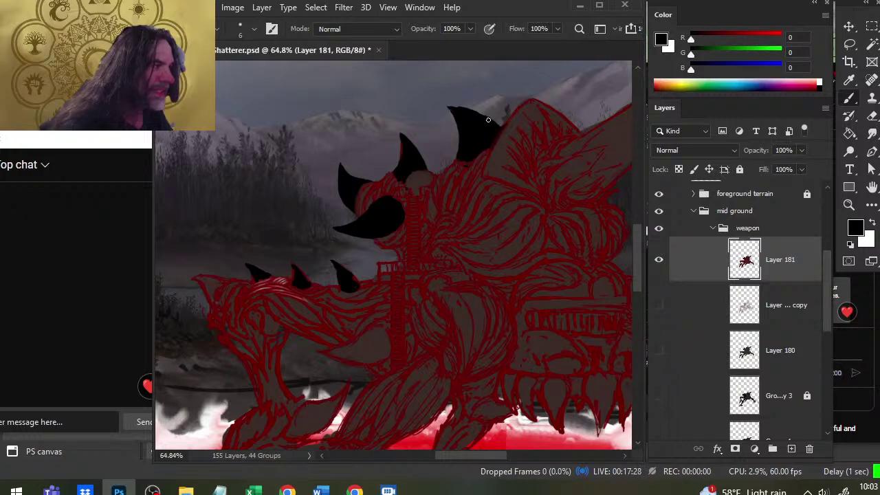
pyautogui.press('e')
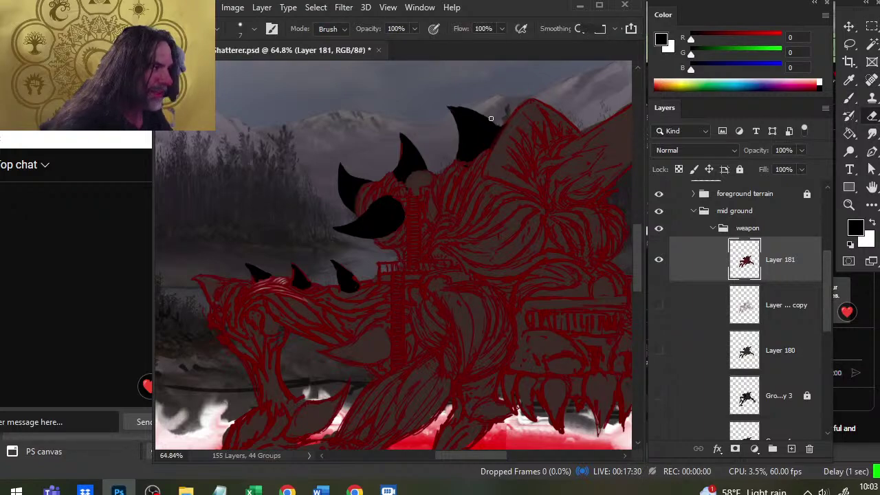
pyautogui.press('b')
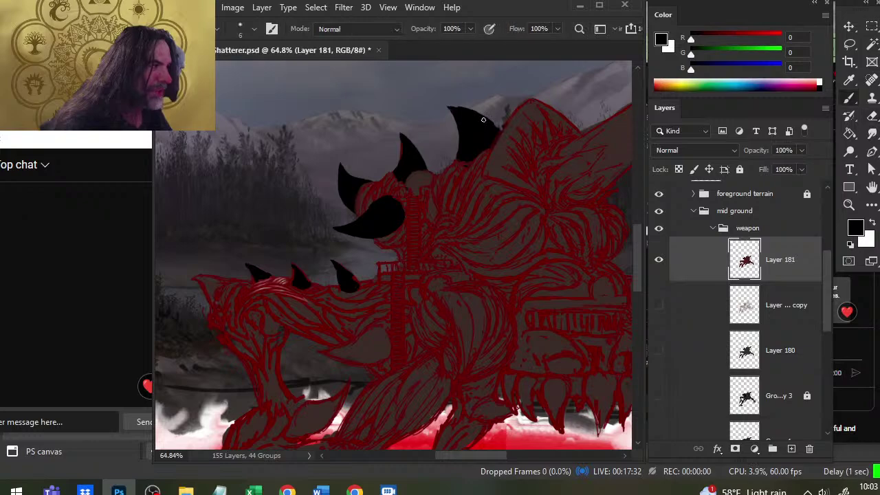
pyautogui.press('r')
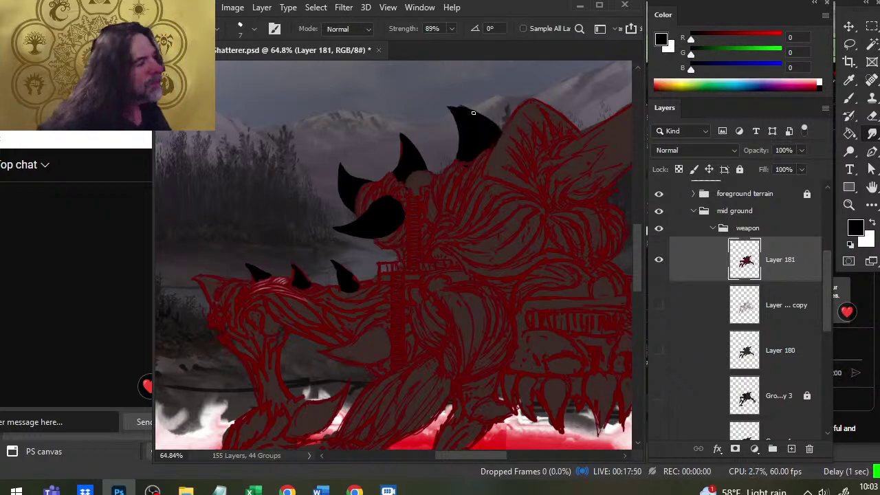
# Sharpen the tall back spike's pointed tip and clean its front and upper edges, alternating the 7 px Eraser and the 6 px black Brush
pyautogui.press('e')
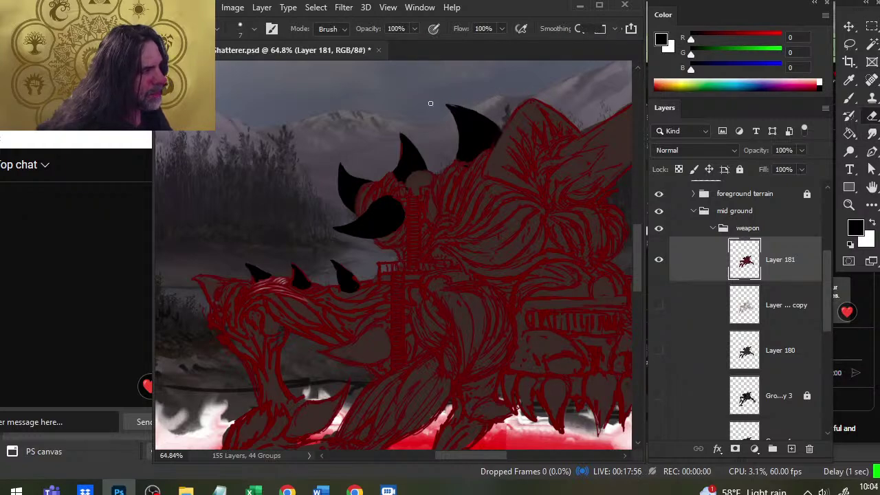
pyautogui.press('b')
pyautogui.press('e')
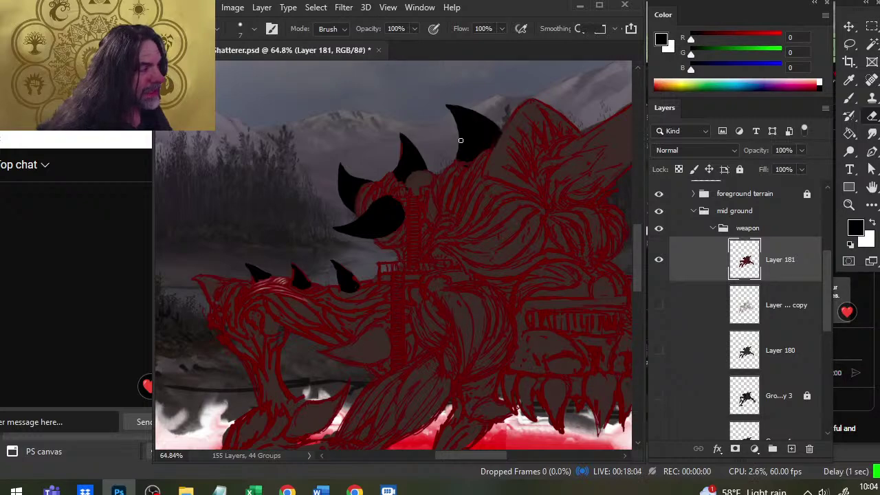
pyautogui.press('b')
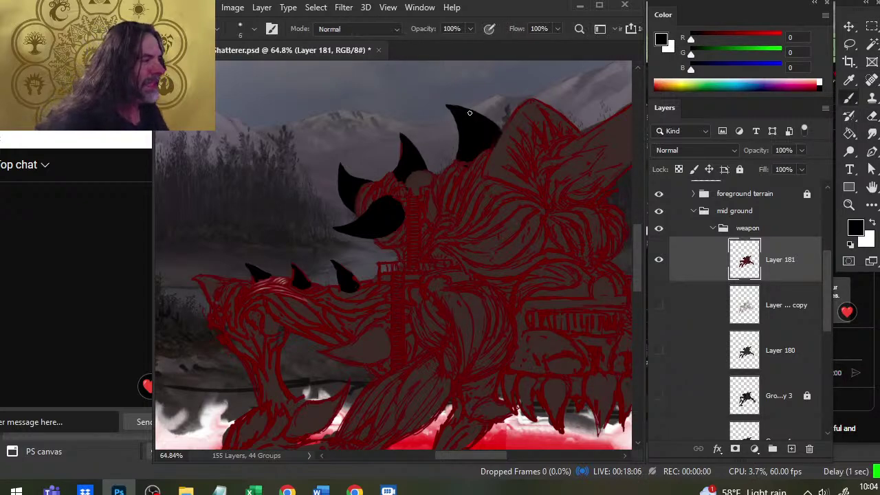
pyautogui.press('e')
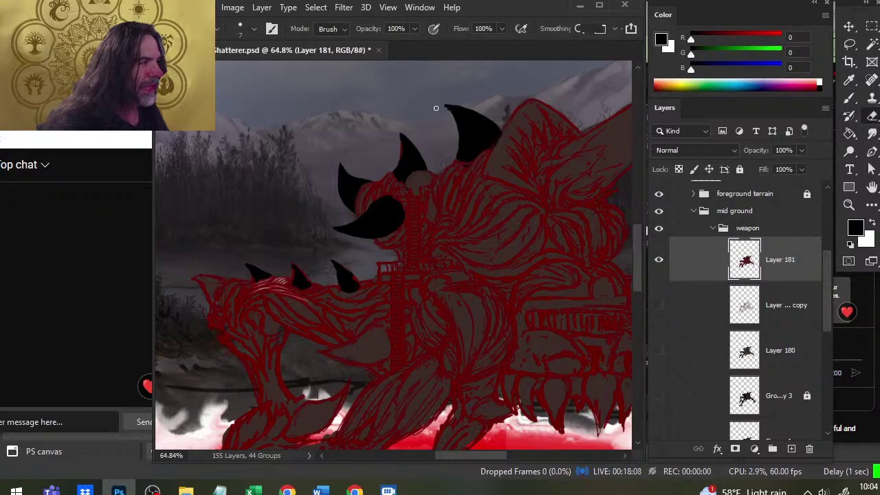
pyautogui.press('b')
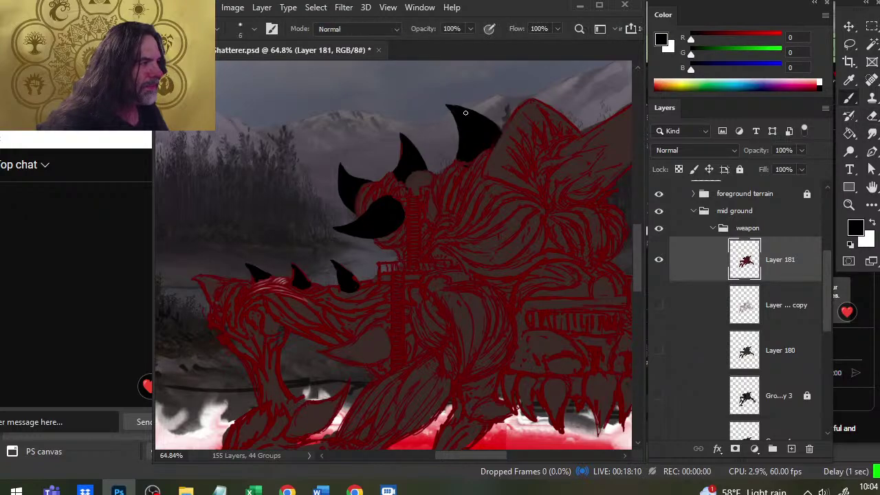
pyautogui.press('e')
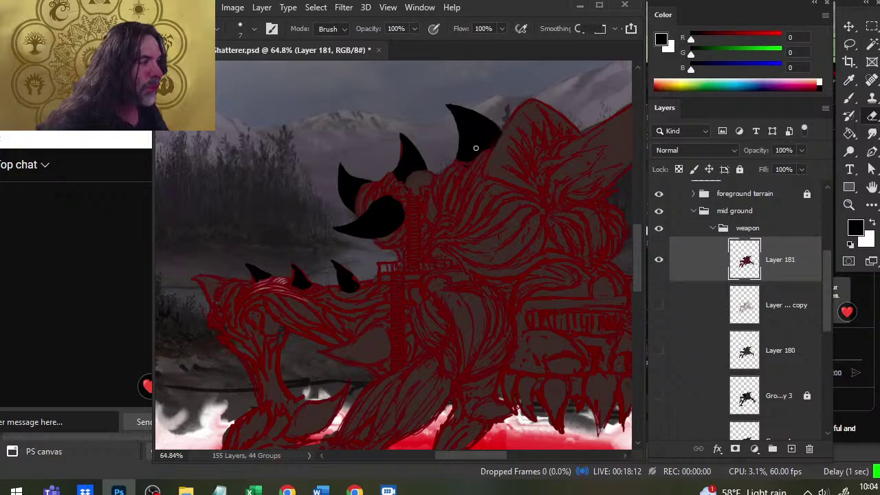
pyautogui.press('b')
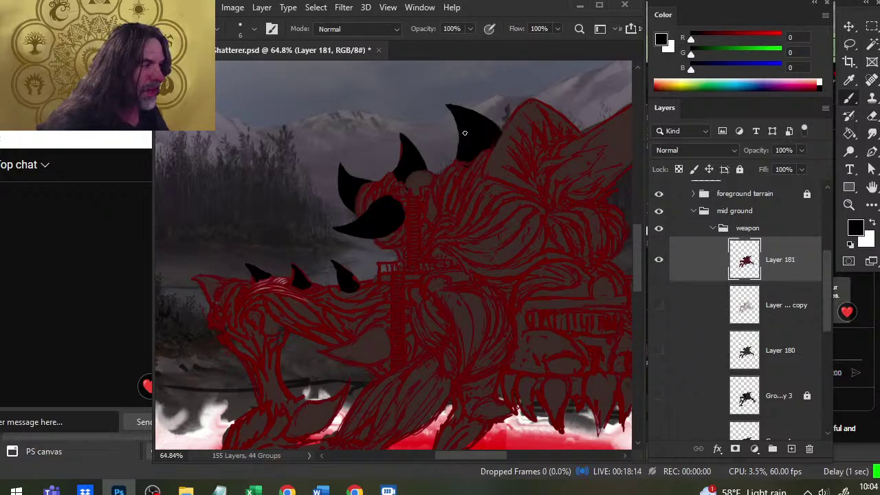
pyautogui.press('e')
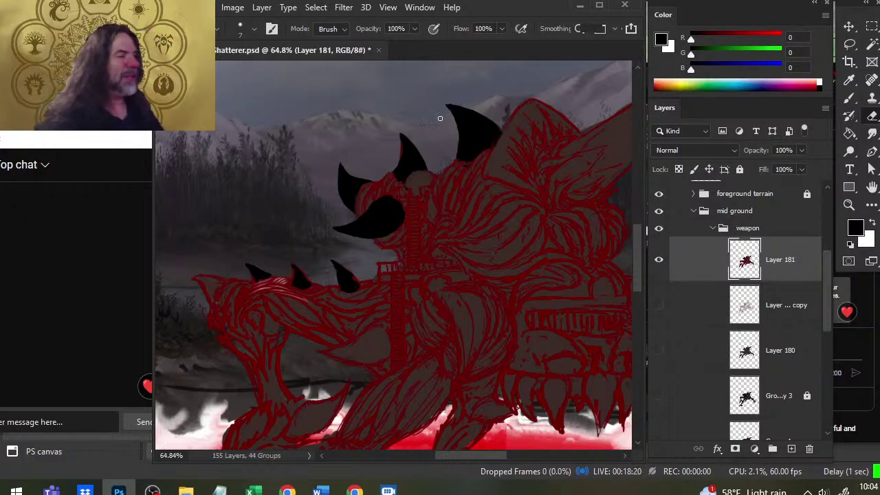
# Smooth the red outline around the cannon barrel's muzzle using the 7 px Smudge tool at 89% strength and the 7 px Eraser
pyautogui.hscroll(2, 527, 170)
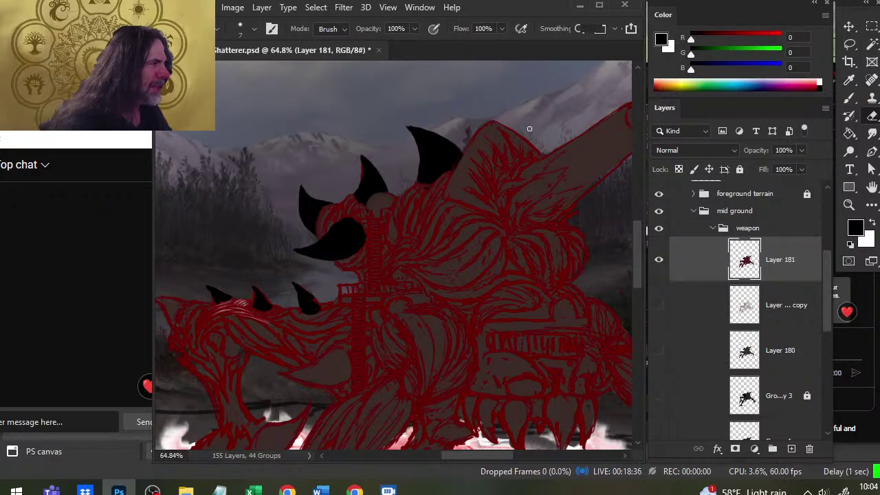
pyautogui.moveTo(592, 128); pyautogui.dragTo(504, 162)
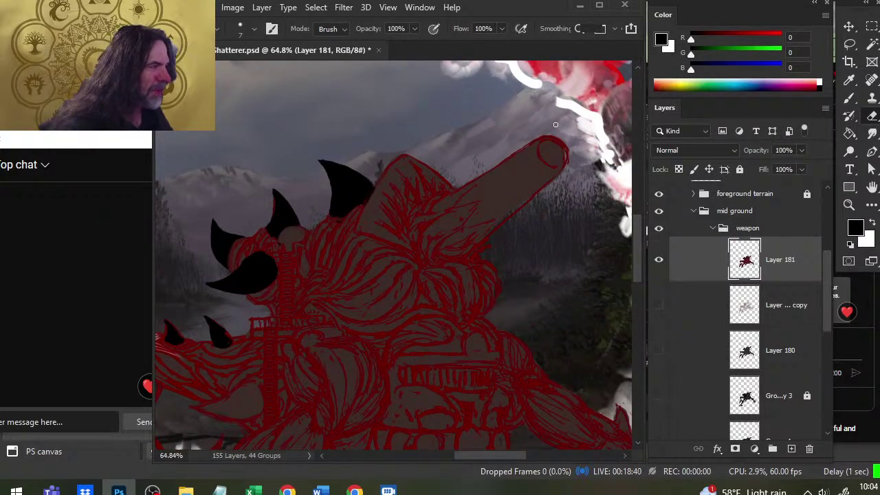
pyautogui.press('r')
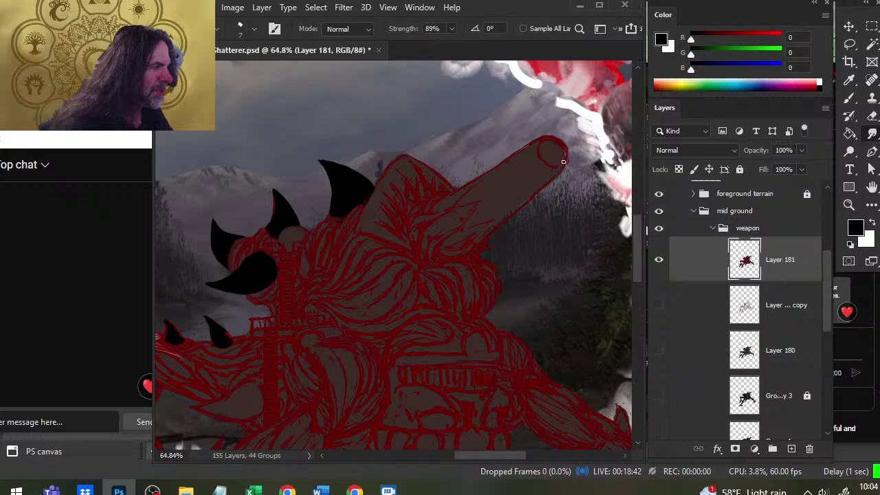
pyautogui.press('e')
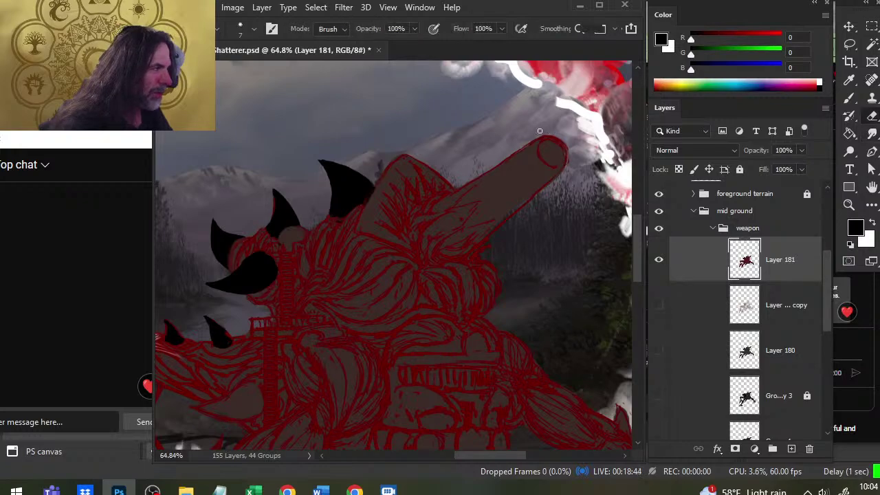
pyautogui.press('r')
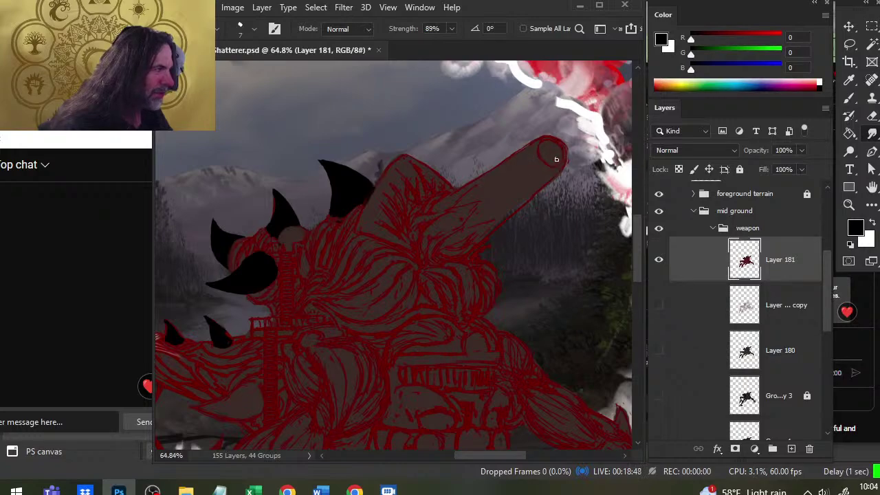
pyautogui.press('e')
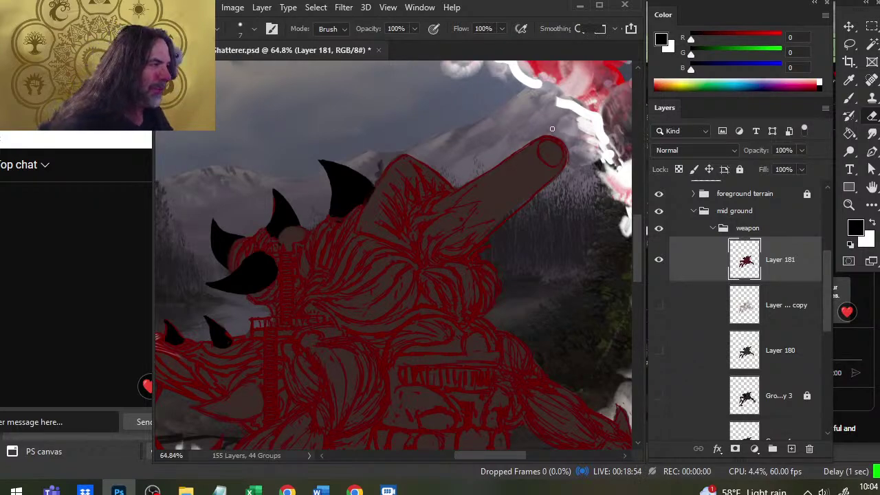
pyautogui.press('r')
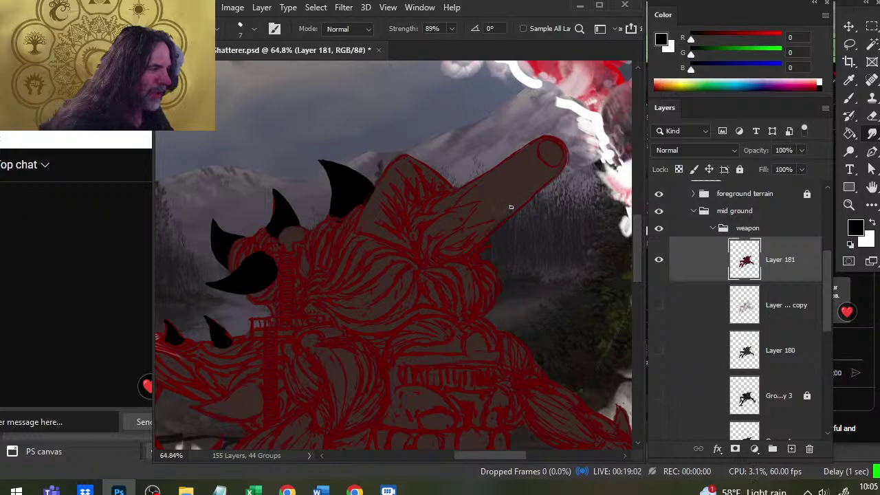
# Clean up the cannon barrel's underside near the muzzle with sampled grey-brown (RGB 60, 44, 40) using the 6 px Brush and the Smudge tool
pyautogui.press('b')
pyautogui.keyDown('alt'); pyautogui.click(539, 183); pyautogui.keyUp('alt')
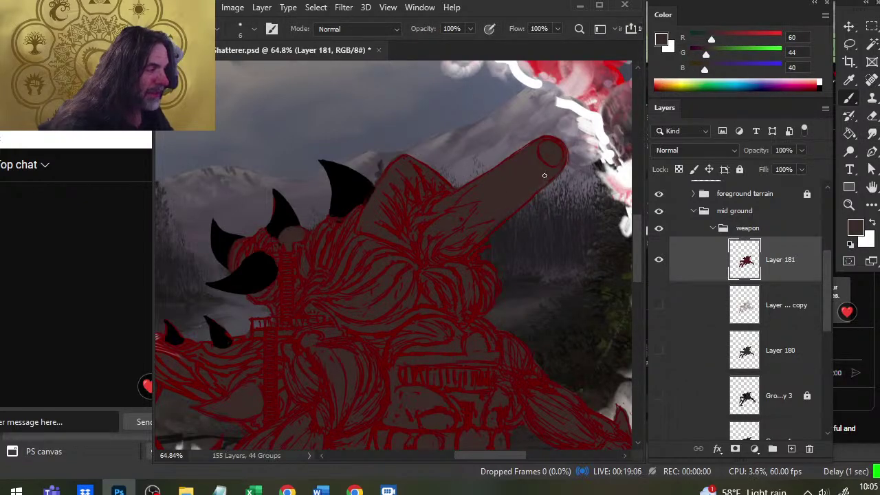
pyautogui.press('r')
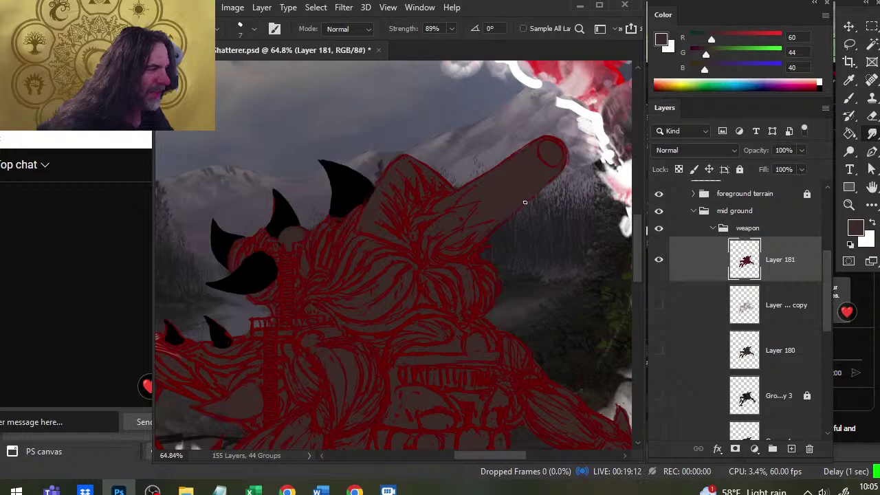
# Redraw the muzzle's outline in sampled dark red (RGB 101, 3, 3) with the Brush reduced to 3 px
pyautogui.press('b')
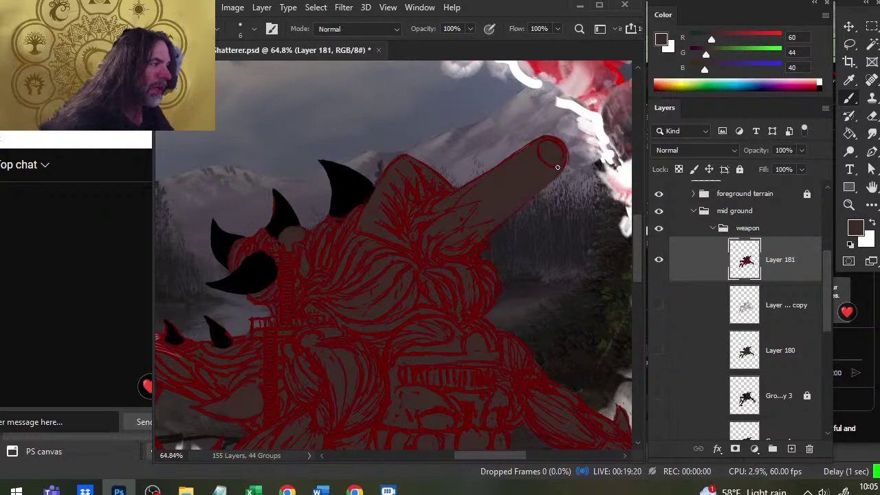
pyautogui.press('alt')
pyautogui.keyDown('alt'); pyautogui.click(411, 185); pyautogui.keyUp('alt')
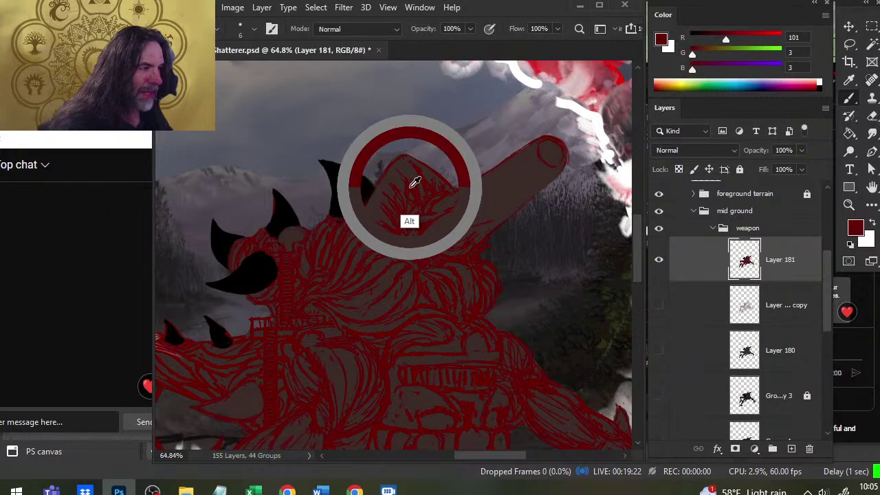
pyautogui.press('[')
pyautogui.press('[')
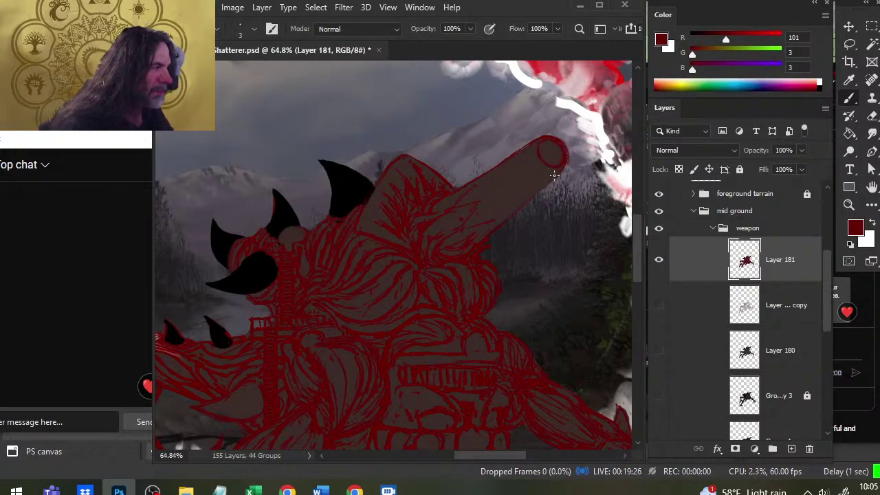
# Refine the muzzle's outer rim and the barrel's lower edge, alternating the 7 px Smudge tool at 89% strength and the 7 px Eraser
pyautogui.press('r')
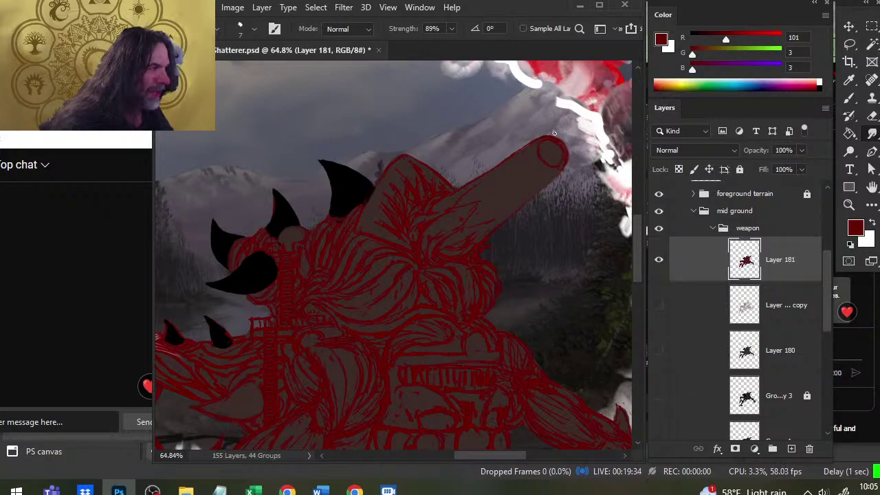
pyautogui.press('e')
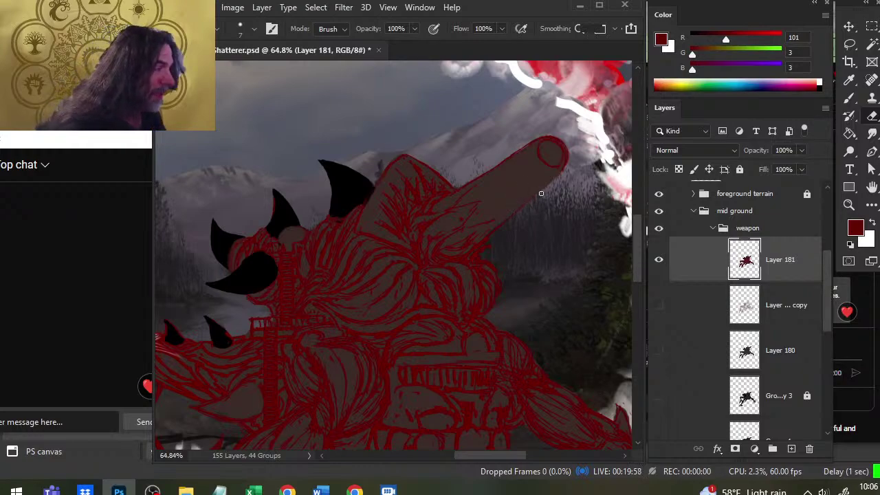
pyautogui.press('r')
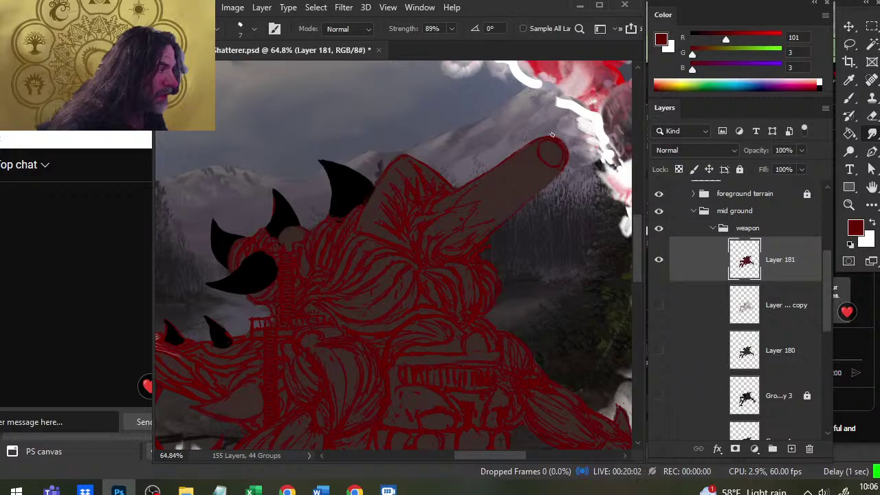
pyautogui.press('e')
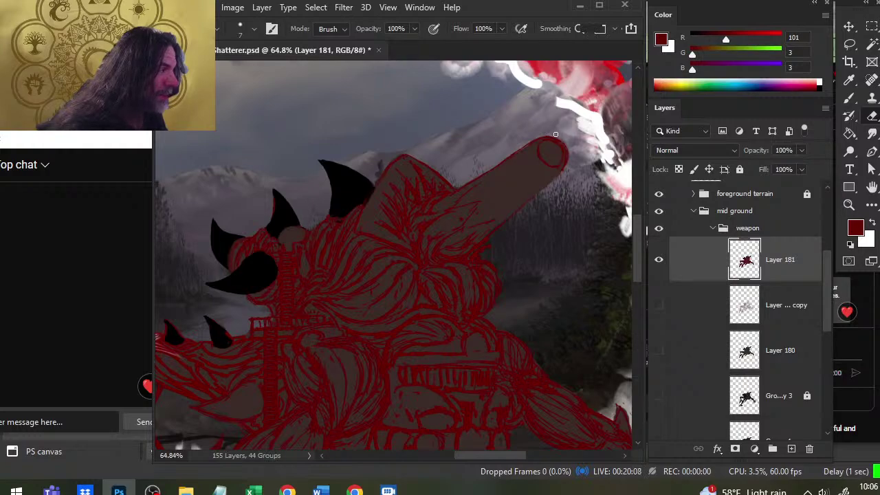
pyautogui.press('r')
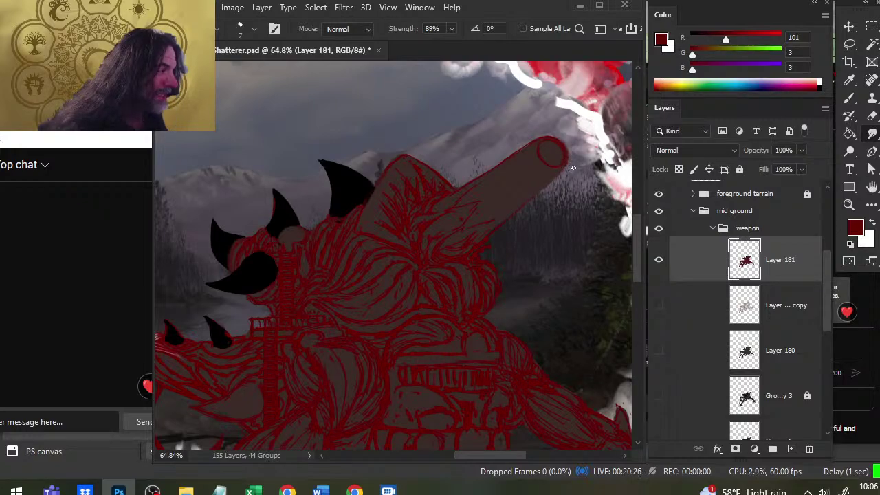
# Redraw the outline beneath the cannon barrel's base in sampled dark red (RGB 104, 0, 0) with the 3 px Brush and 7 px Eraser
pyautogui.press('e')
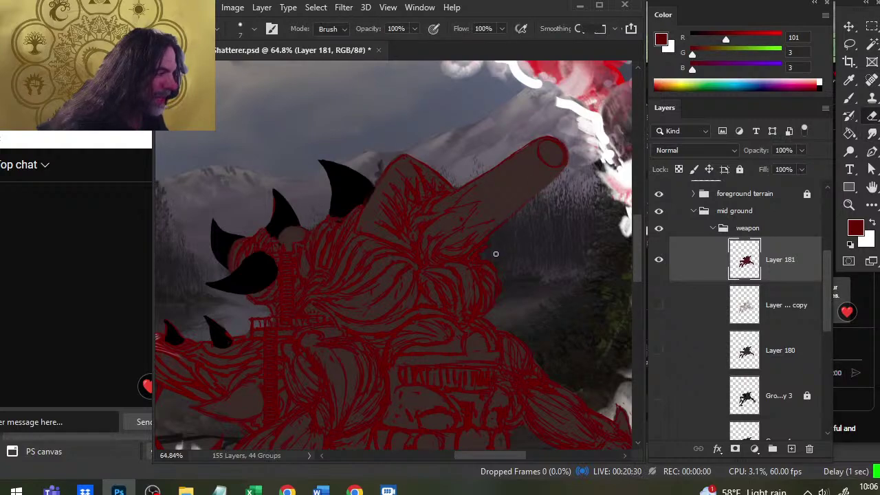
pyautogui.press('b')
pyautogui.keyDown('alt'); pyautogui.click(447, 245); pyautogui.keyUp('alt')
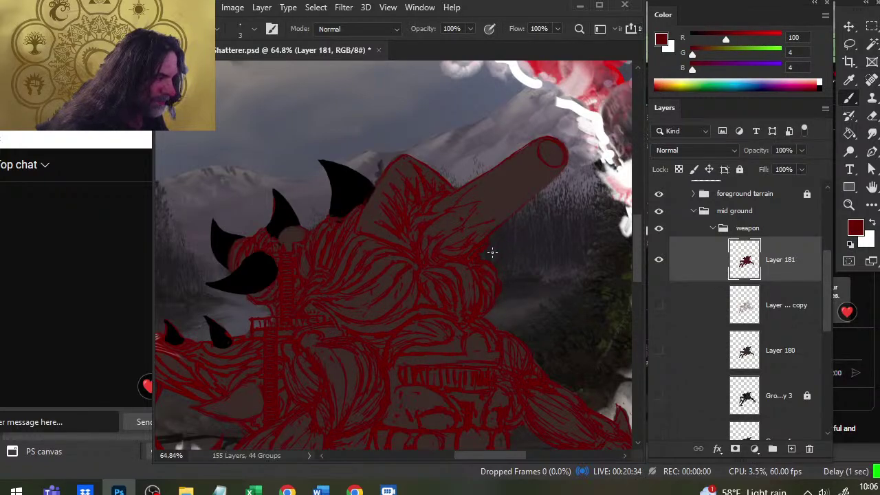
pyautogui.keyDown('alt'); pyautogui.click(477, 253); pyautogui.keyUp('alt')
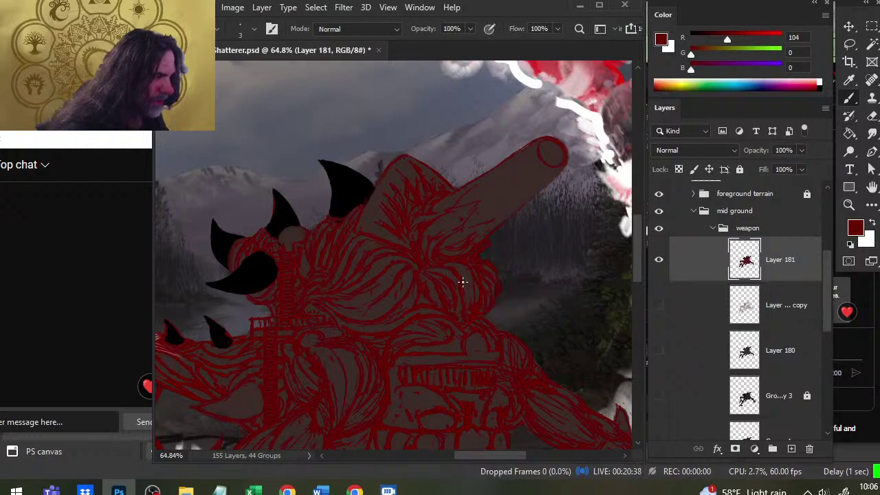
pyautogui.press('e')
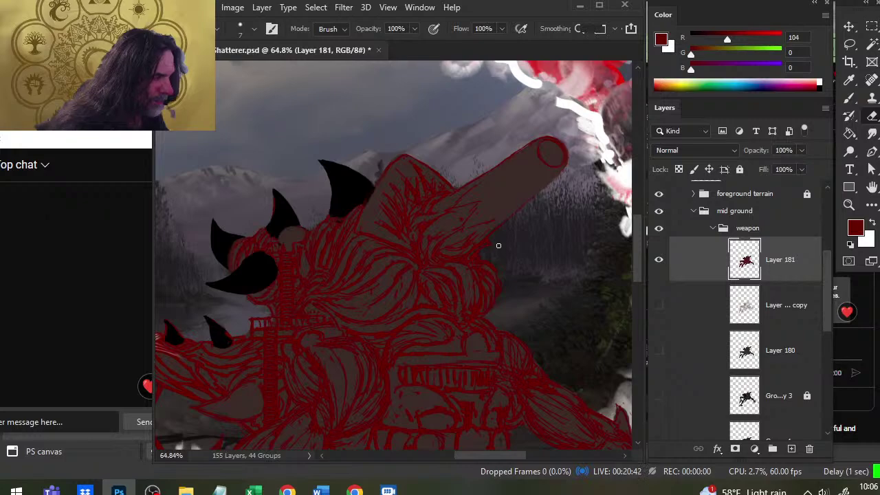
# Smooth the barrel's upper edge from the crest to the muzzle with the Eraser reduced to 5 px and the 7 px Smudge tool at 89% strength
pyautogui.press('[')
pyautogui.press('[')
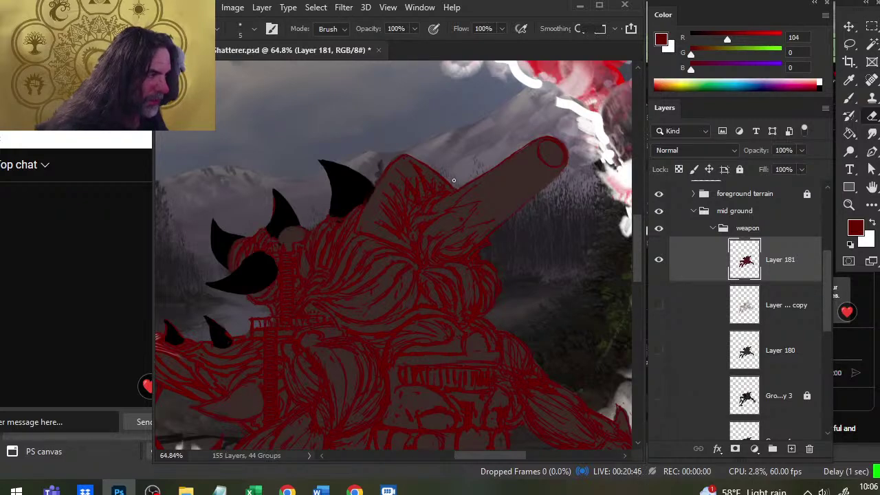
pyautogui.press('r')
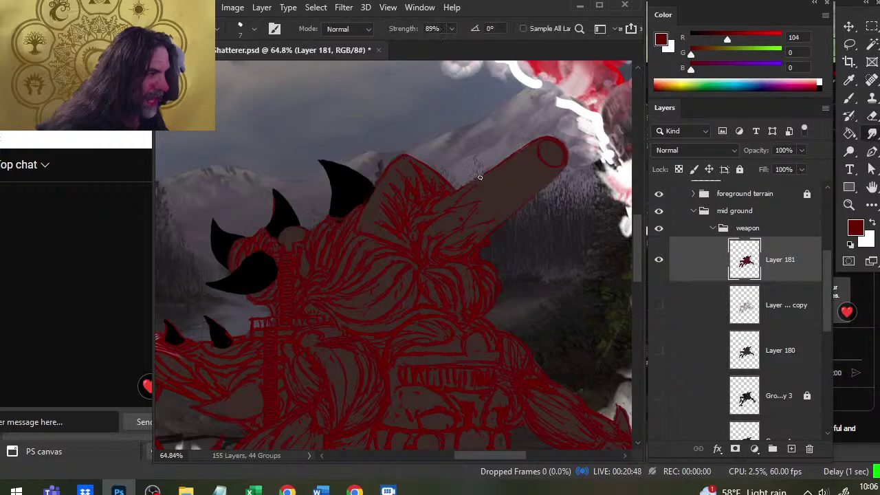
pyautogui.press('e')
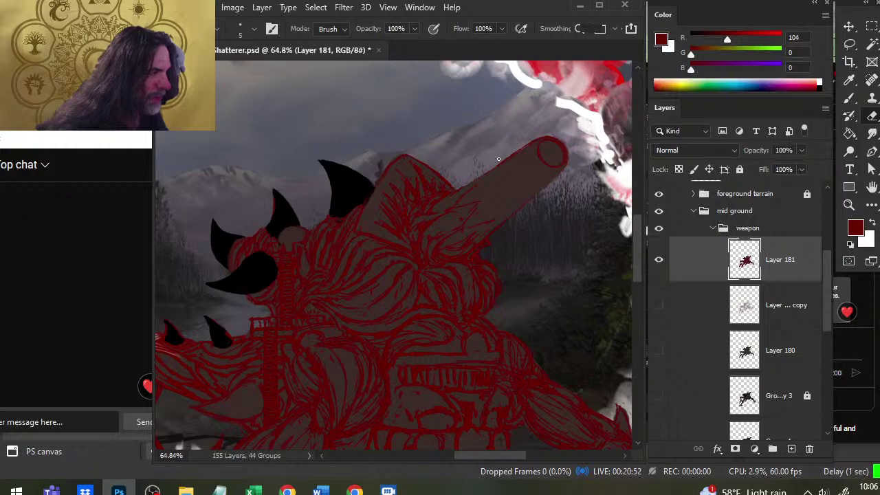
pyautogui.press('r')
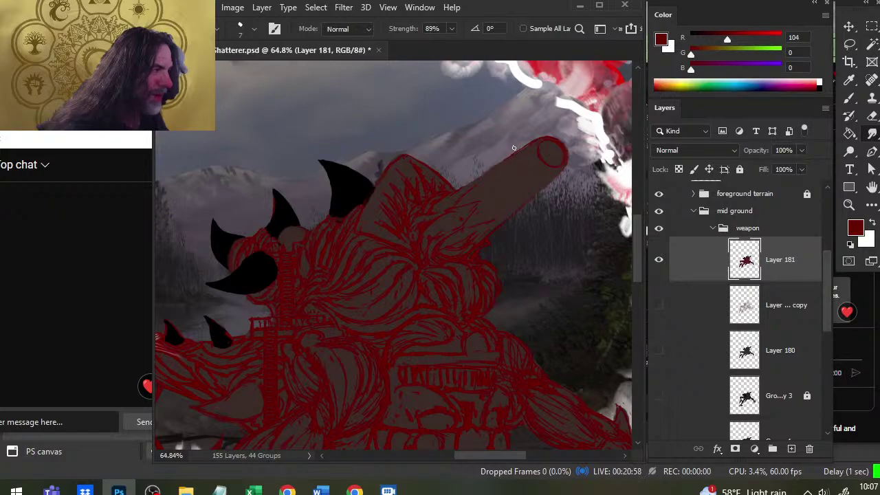
pyautogui.press('e')
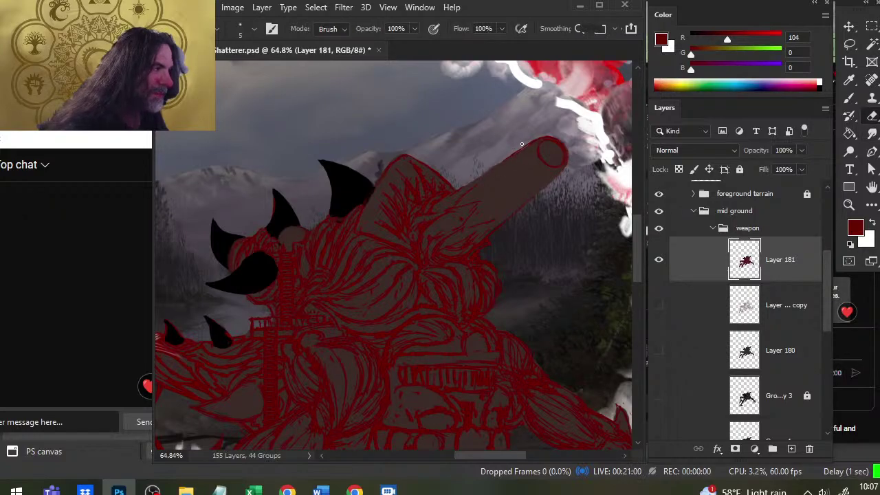
pyautogui.moveTo(517, 142); pyautogui.dragTo(485, 167)
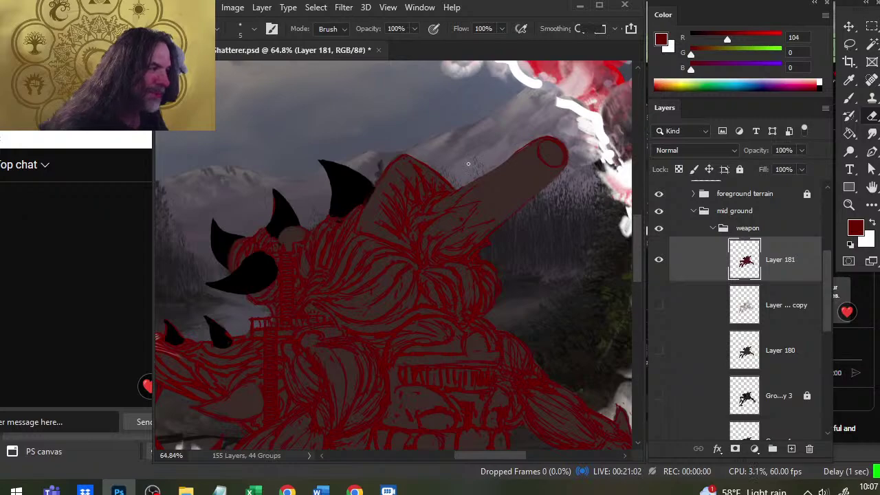
# Touch up the joint between the crest and the barrel with the 3 px Brush, using sampled dark reds and grey-brown (RGB 60, 44, 40)
pyautogui.press('b')
pyautogui.keyDown('alt'); pyautogui.click(412, 189); pyautogui.keyUp('alt')
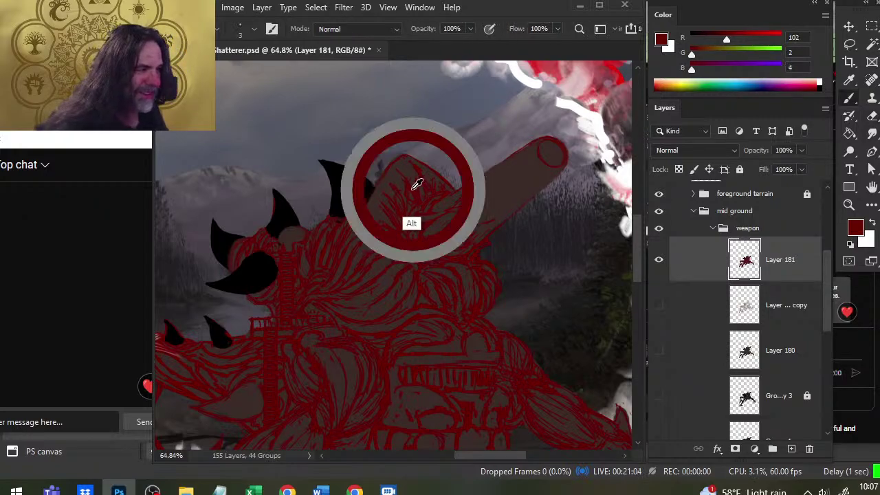
pyautogui.moveTo(417, 184); pyautogui.dragTo(440, 191)
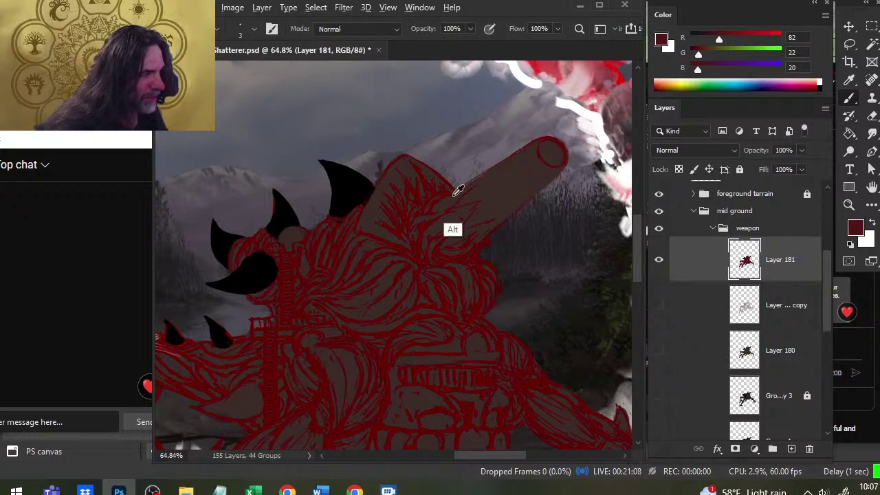
pyautogui.keyDown('alt'); pyautogui.click(491, 176); pyautogui.keyUp('alt')
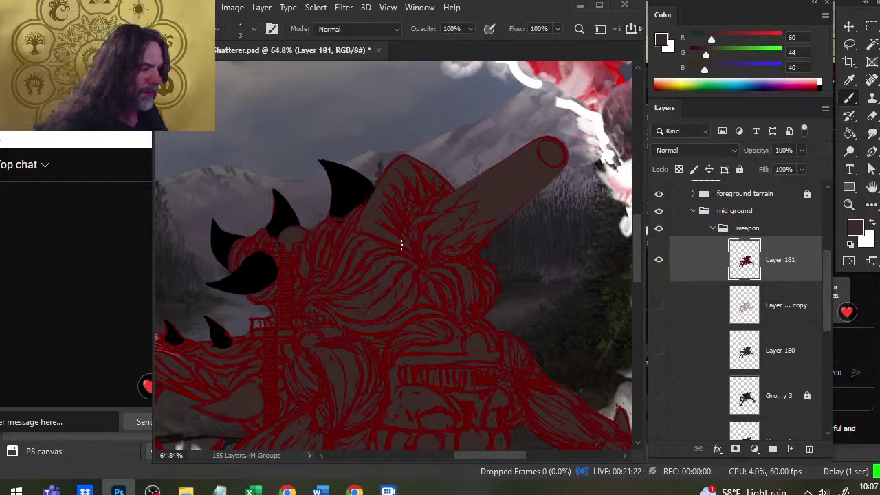
# Draw a straight outline along the barrel's underside in sampled dark red (RGB 101, 3, 3) and trim it with the 5 px Eraser
pyautogui.keyDown('alt'); pyautogui.click(421, 247); pyautogui.keyUp('alt')
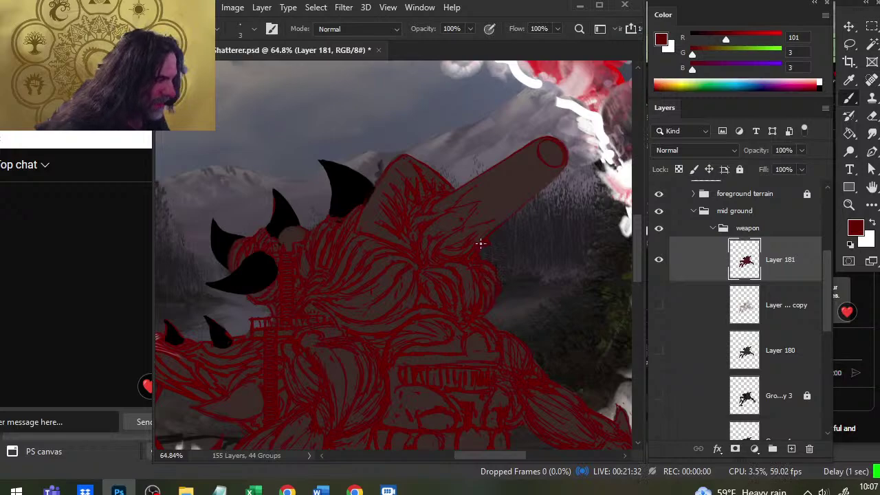
pyautogui.press('shift')
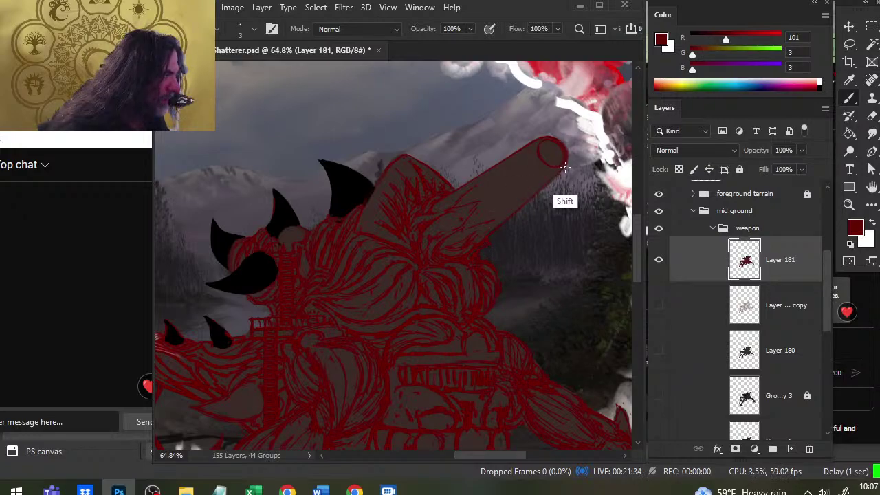
pyautogui.press('e')
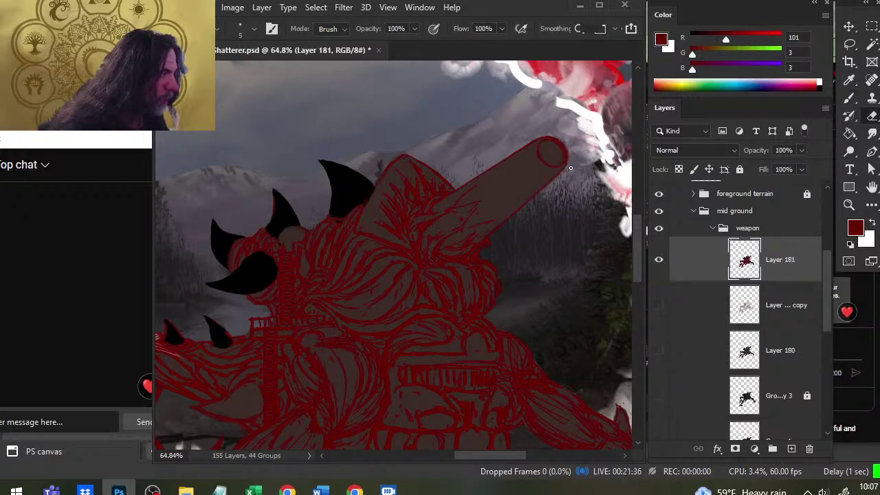
pyautogui.press('b')
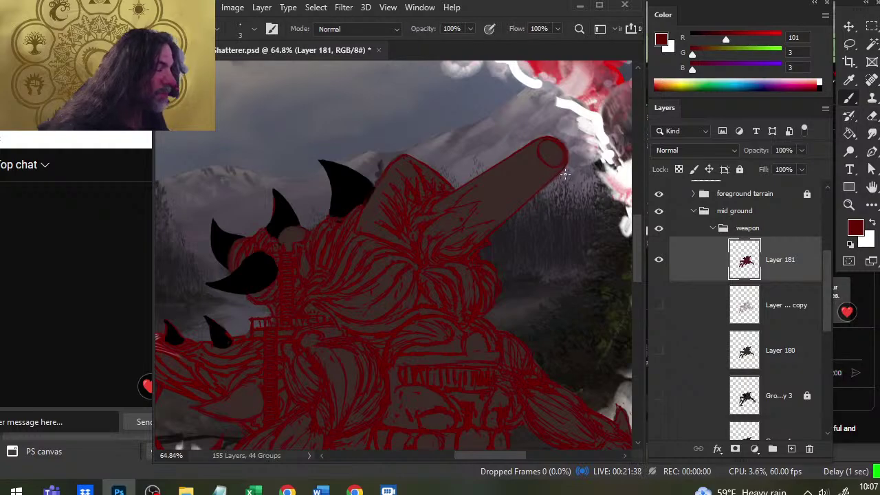
pyautogui.press('e')
pyautogui.press('b')
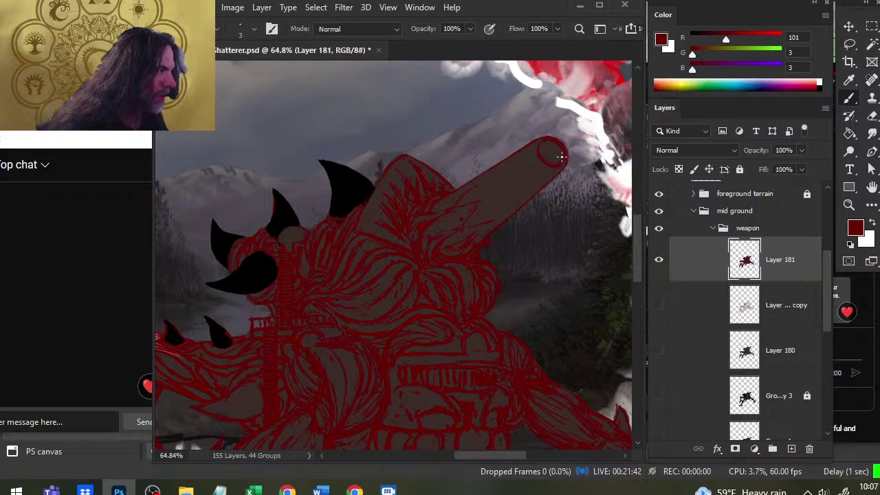
# Refine the muzzle's inner and outer rims, alternating the 3 px Brush in dark red, the 5 px Eraser and the 7 px Smudge tool
pyautogui.press('r')
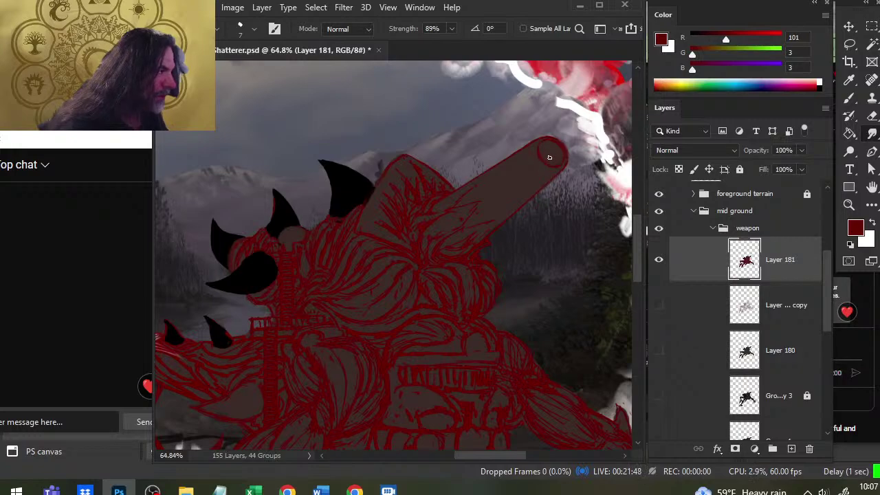
pyautogui.press('b')
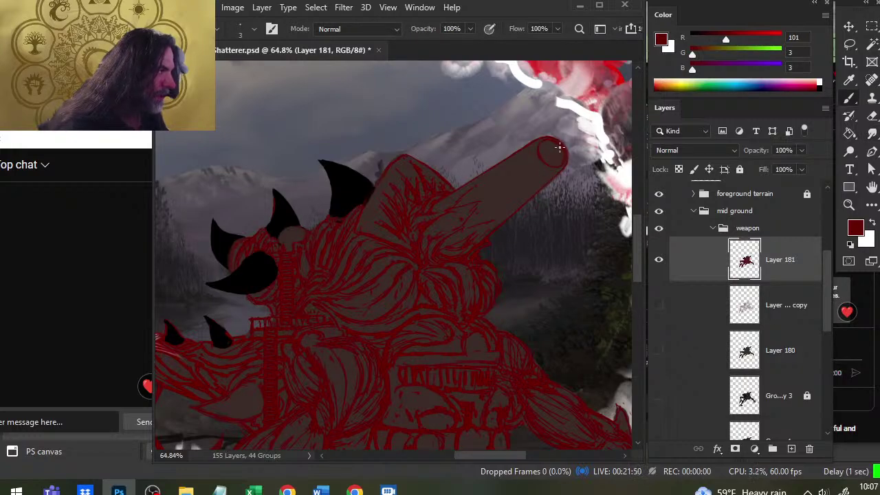
pyautogui.press('e')
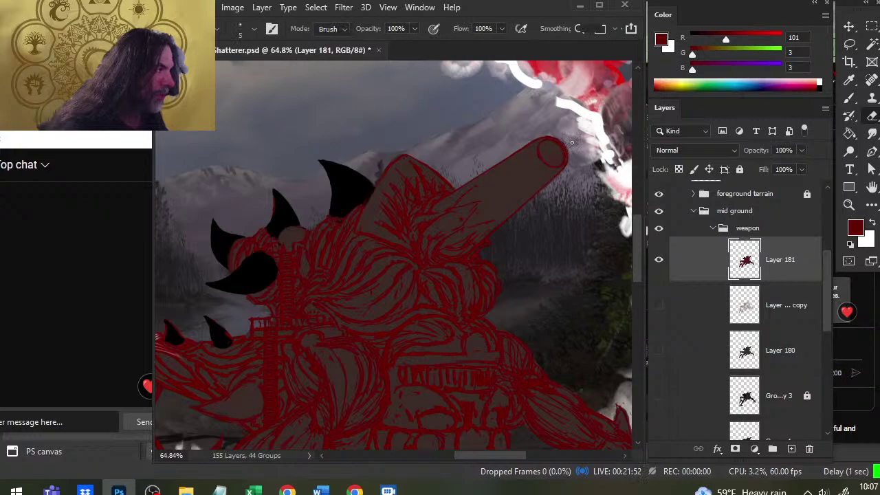
pyautogui.press('b')
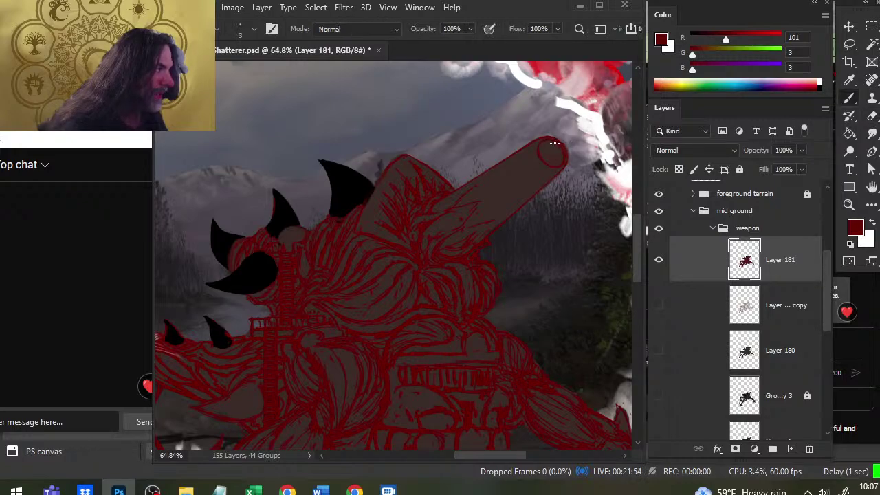
pyautogui.press('r')
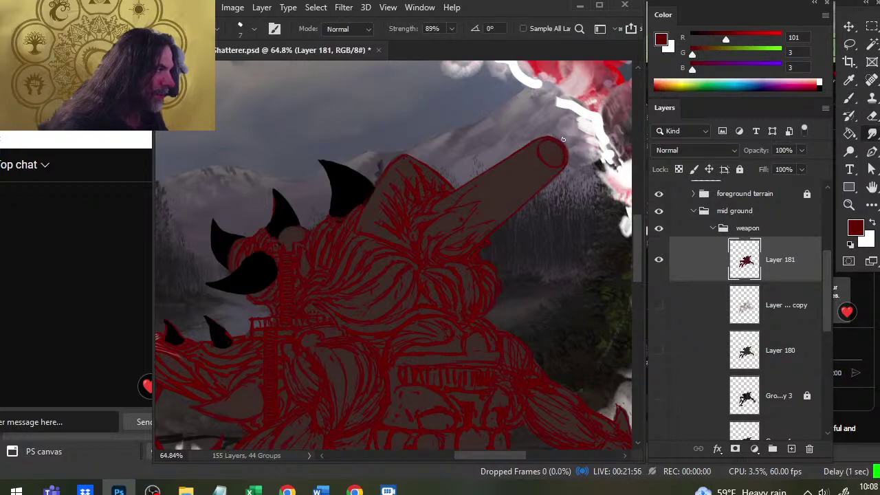
pyautogui.press('e')
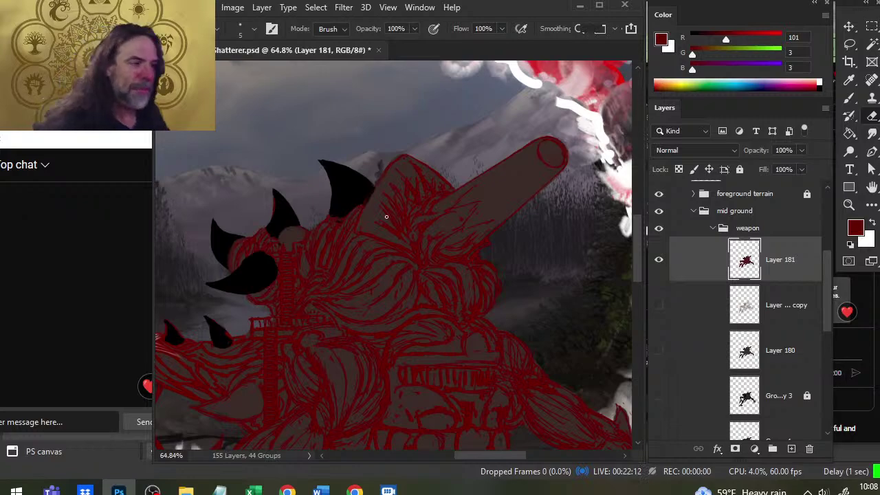
pyautogui.press('r')
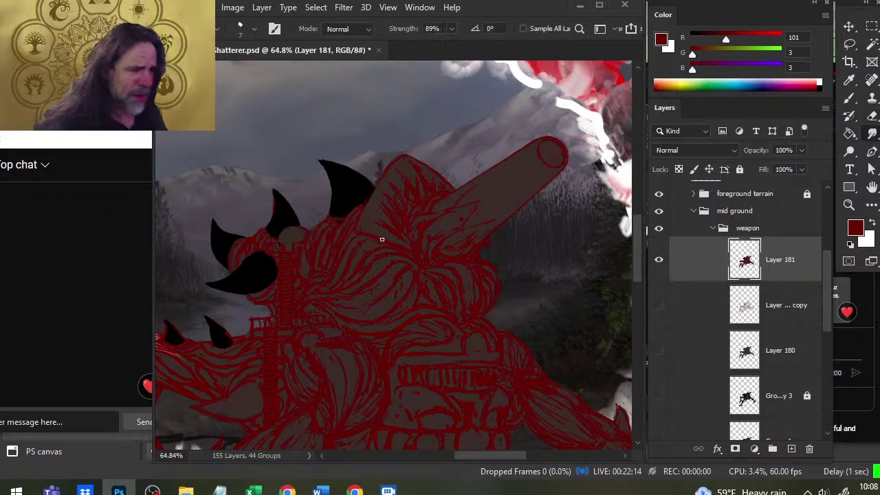
# Paint the upper edge of the large spike between the front legs black with the Brush enlarged to 6 px and default colours
pyautogui.moveTo(323, 220)
pyautogui.mouseDown()
pyautogui.moveTo(375, 222)
pyautogui.moveTo(435, 157)
pyautogui.moveTo(378, 167)
pyautogui.moveTo(364, 158)
pyautogui.mouseUp()
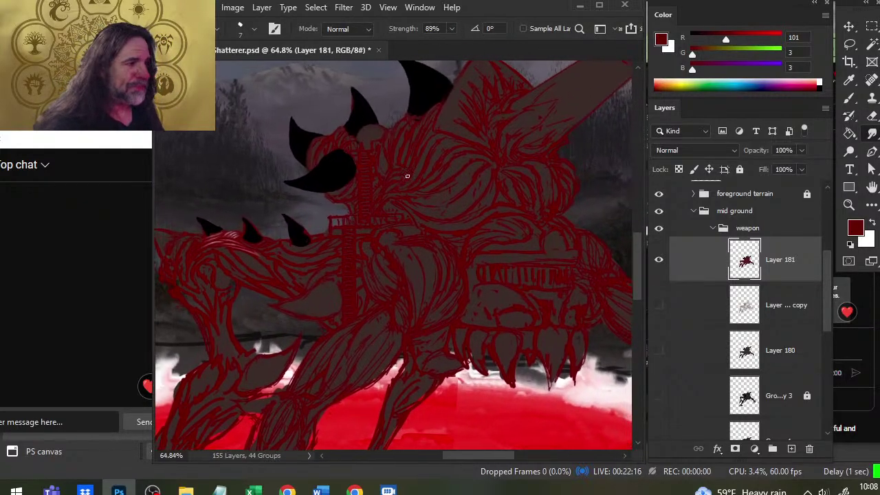
pyautogui.press('b')
pyautogui.press('d')
pyautogui.moveTo(373, 210); pyautogui.dragTo(442, 103)
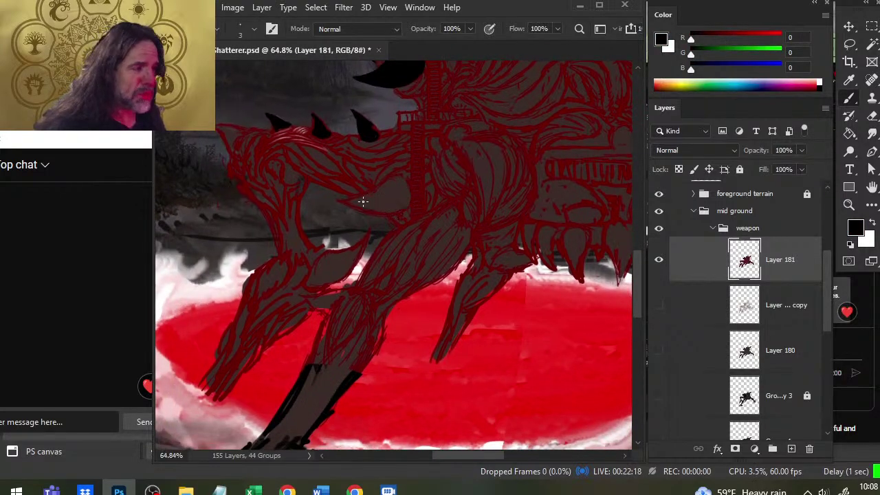
pyautogui.press(']')
pyautogui.press(']')
pyautogui.press(']')
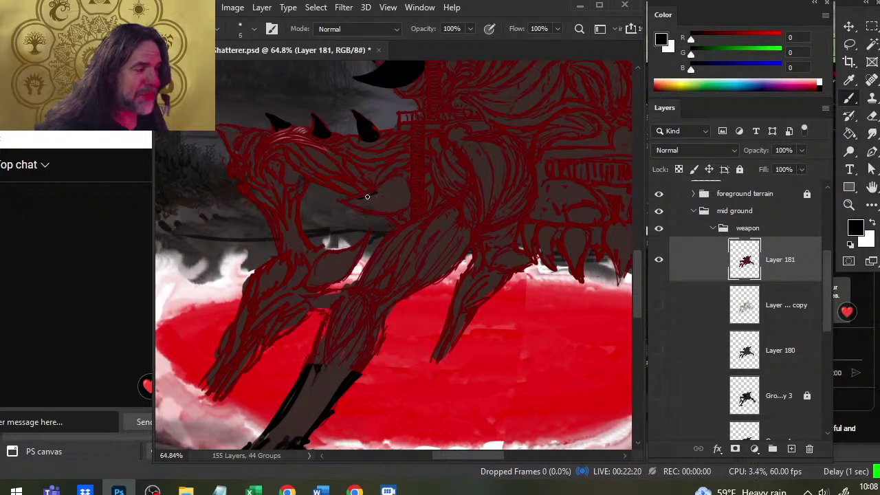
pyautogui.moveTo(348, 202); pyautogui.dragTo(375, 192)
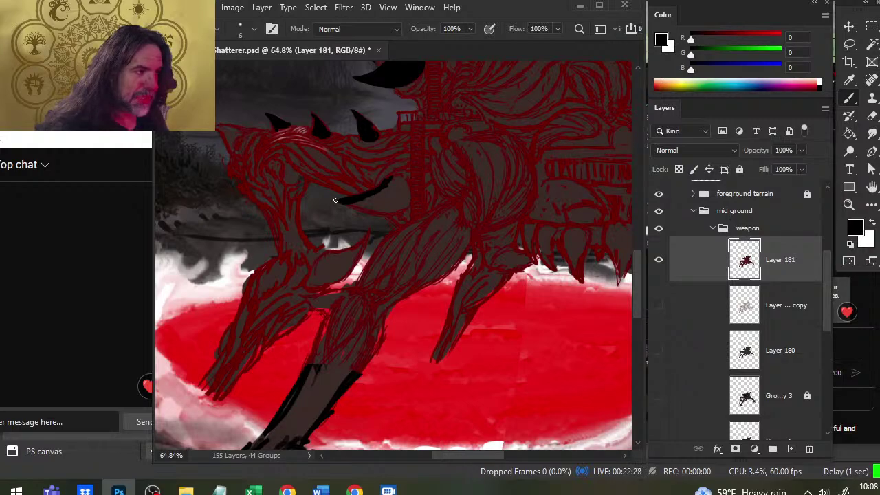
# Sharpen the blackened spike's tip with the 5 px Eraser and start blackening the tip of the spike below it with the 6 px Brush
pyautogui.press('e')
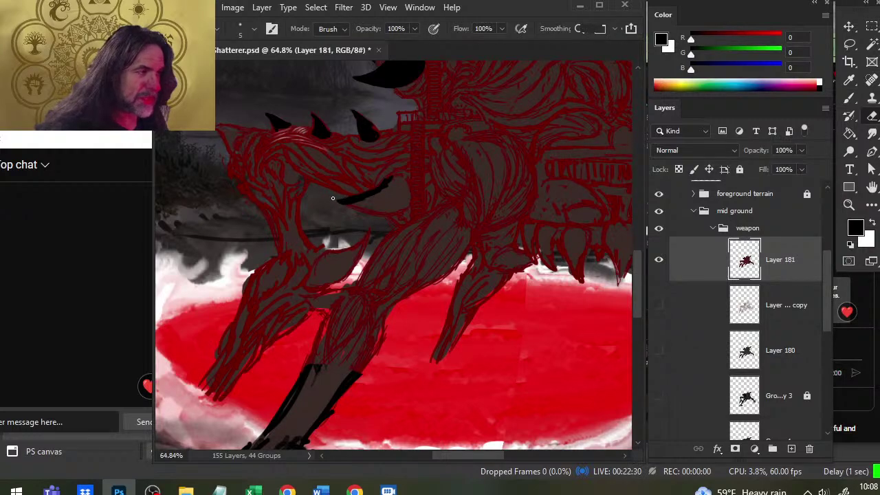
pyautogui.press('b')
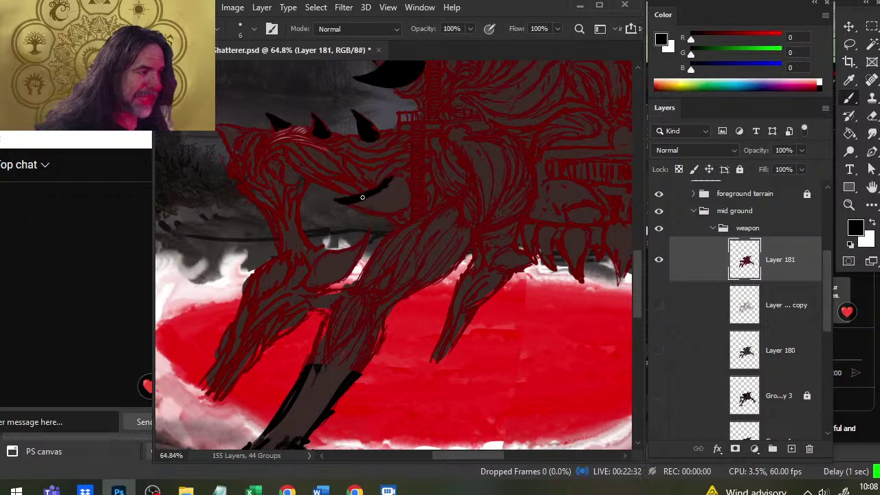
pyautogui.press('e')
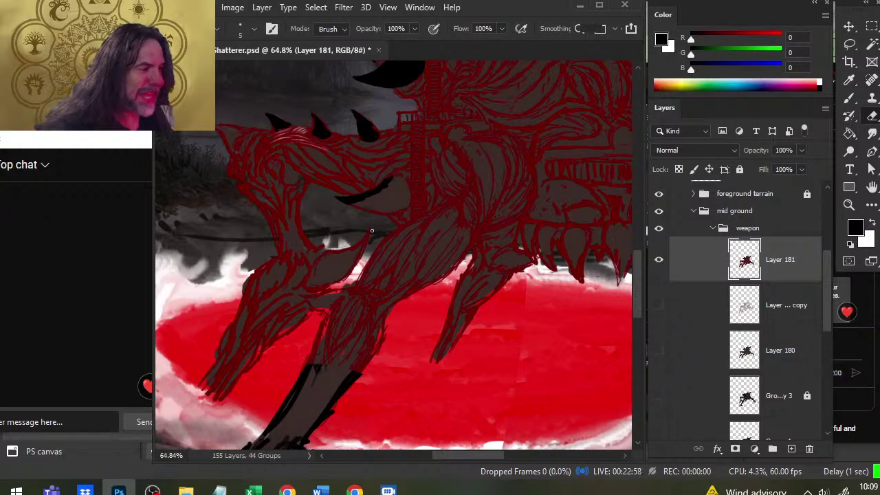
# Switch to the YouTube live stream in the browser, unmute it and rewind to an earlier moment to check the broadcast
pyautogui.hotkey('alt', 'Tab')
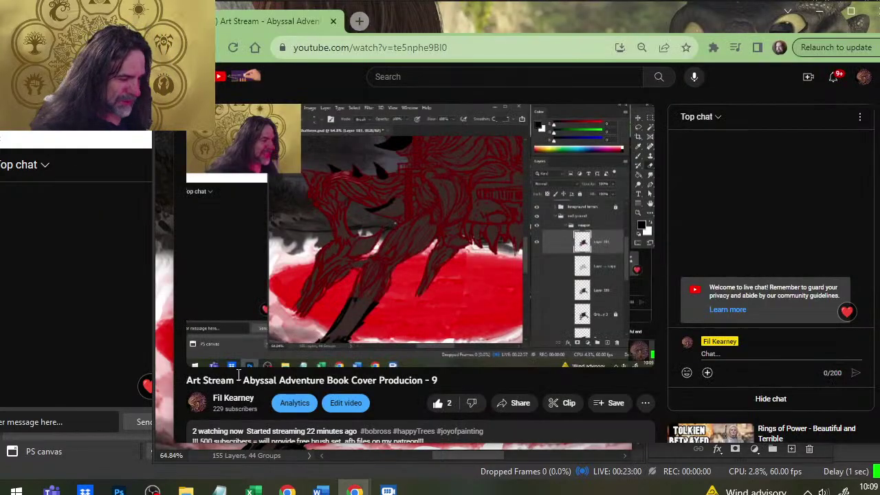
pyautogui.click(253, 354)
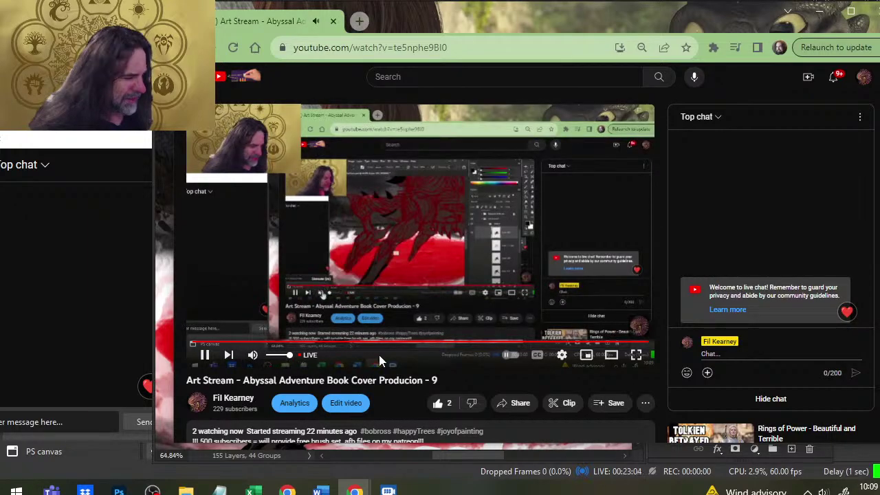
pyautogui.click(632, 343)
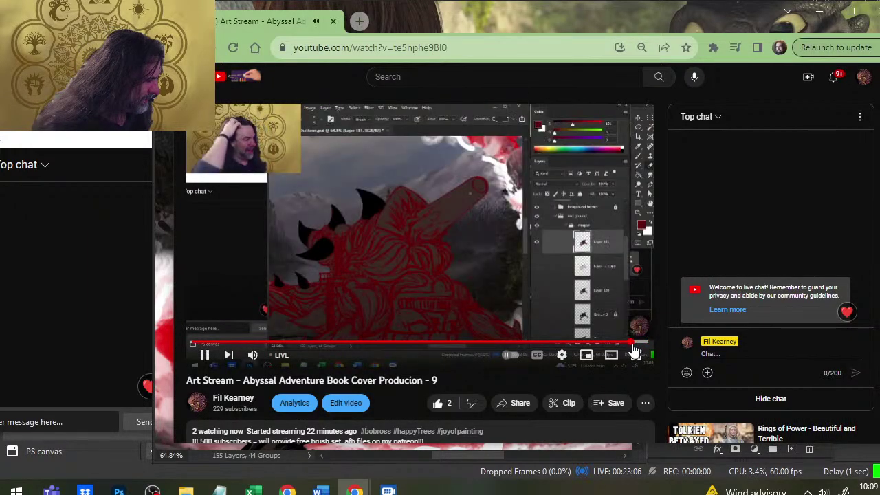
# Skip the live stream forward in 5-second jumps and back again to review recent moments of the broadcast
pyautogui.press('Right')
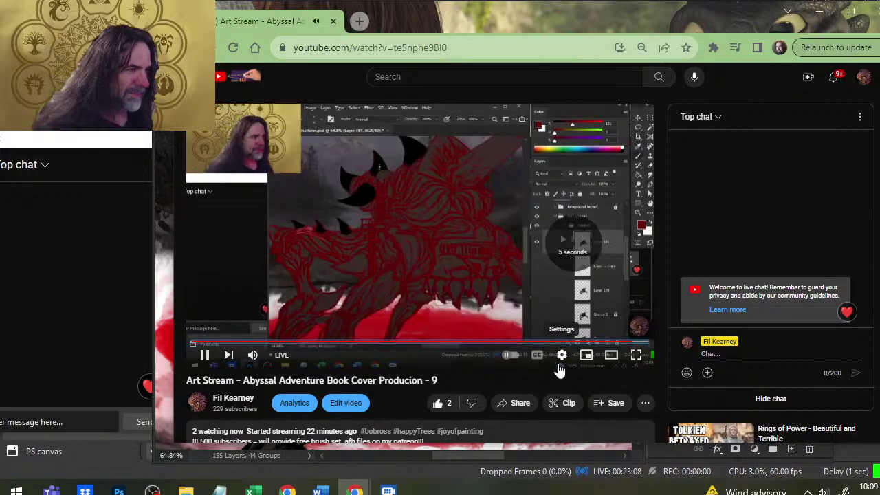
pyautogui.press('Right')
pyautogui.press('Right')
pyautogui.press('Right')
pyautogui.press('Right')
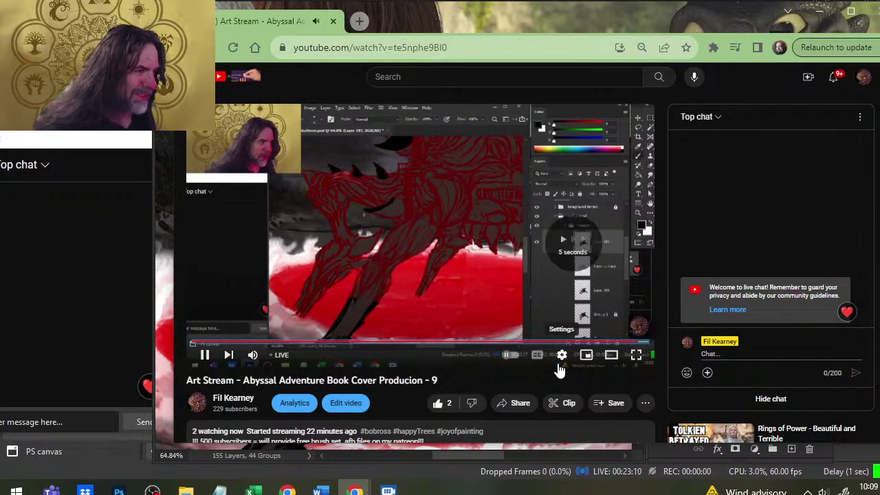
pyautogui.press('Right')
pyautogui.press('Right')
pyautogui.press('Right')
pyautogui.press('Right')
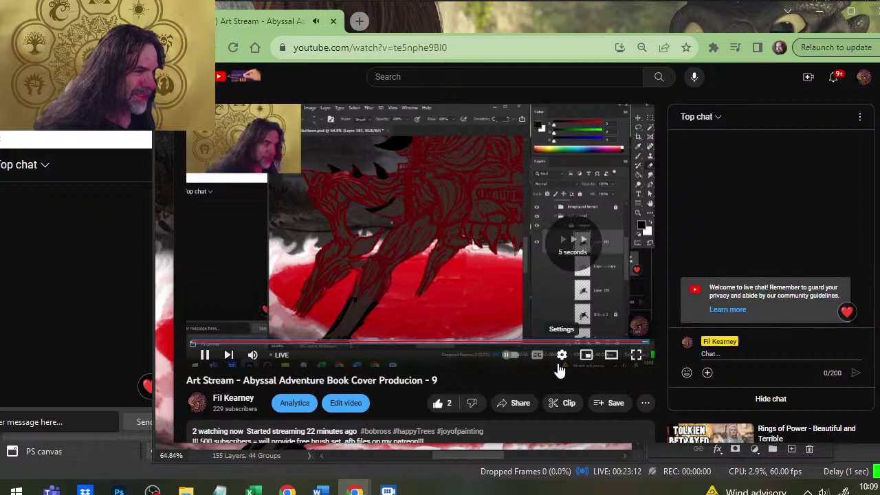
pyautogui.press('Left')
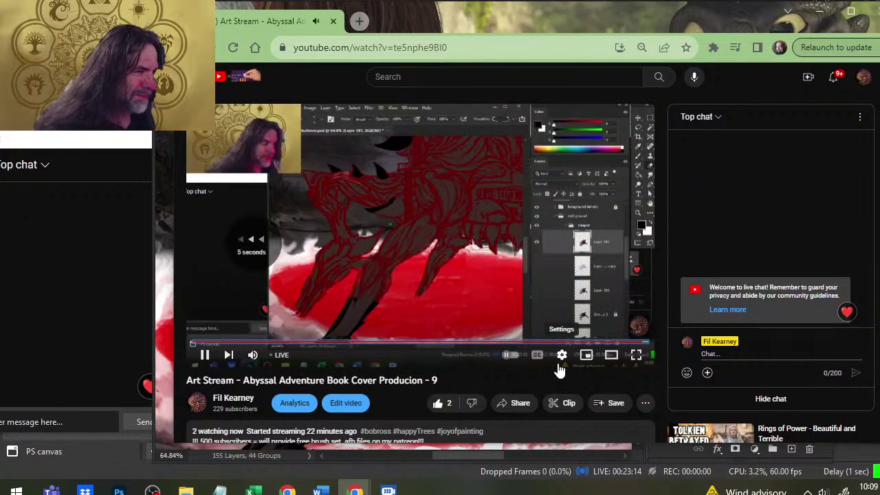
pyautogui.press('Left')
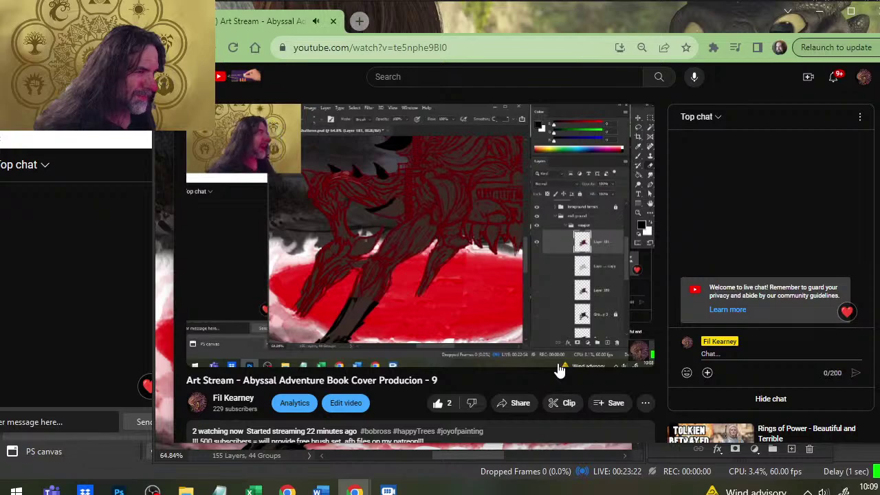
# View the live stream in full screen, leave full screen and resume playback with the sound muted
pyautogui.moveTo(629, 332)
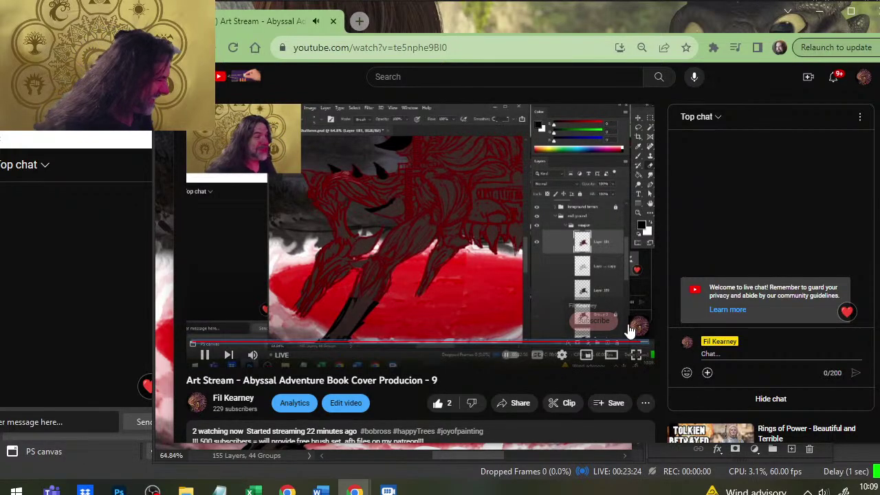
pyautogui.click(635, 355)
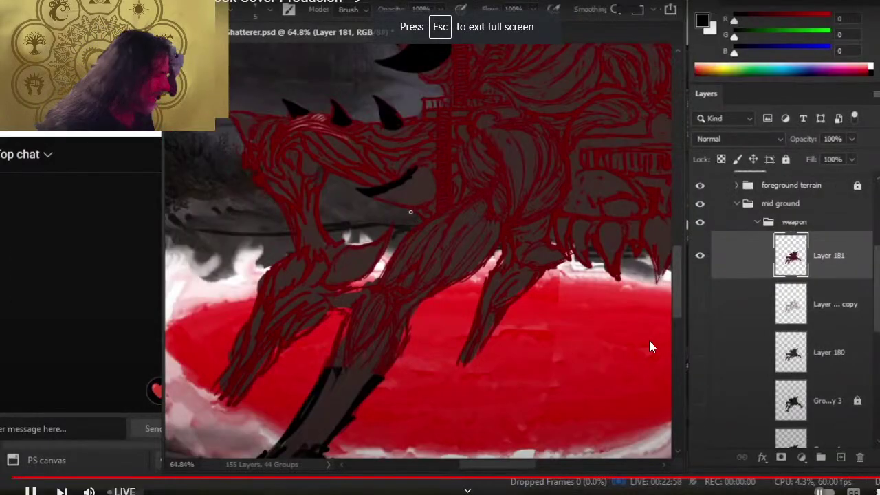
pyautogui.press('Escape')
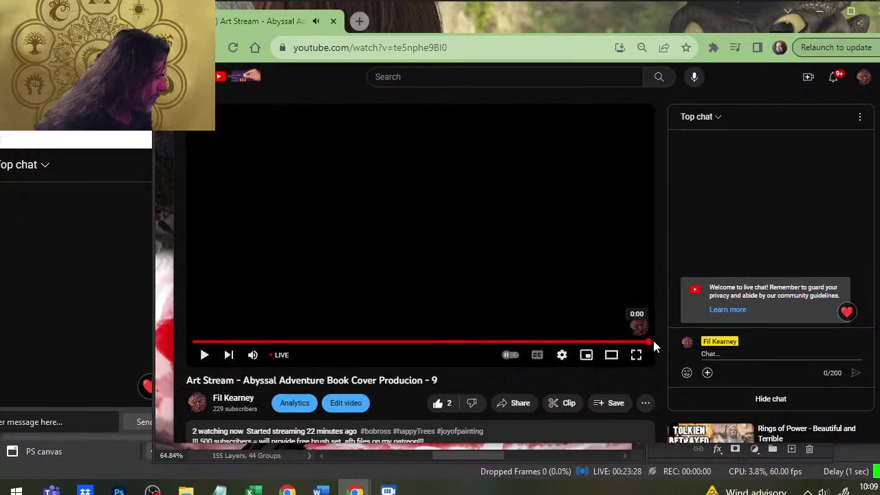
pyautogui.click(571, 253)
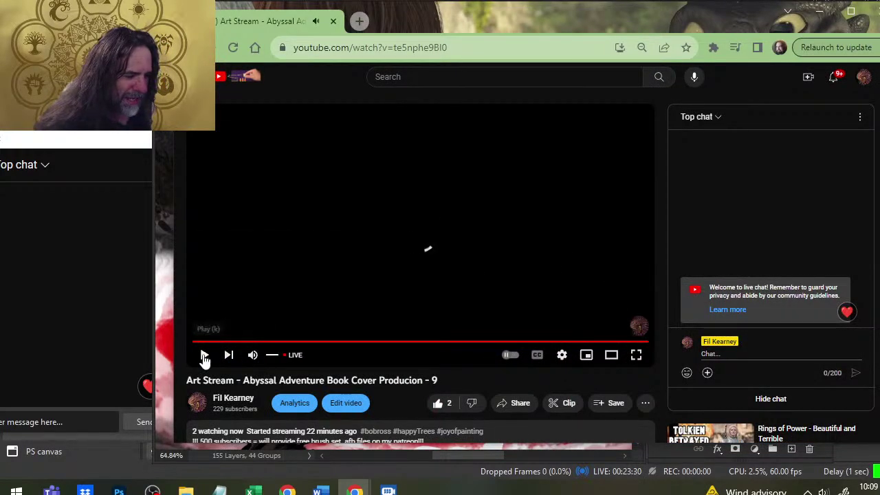
pyautogui.click(204, 355)
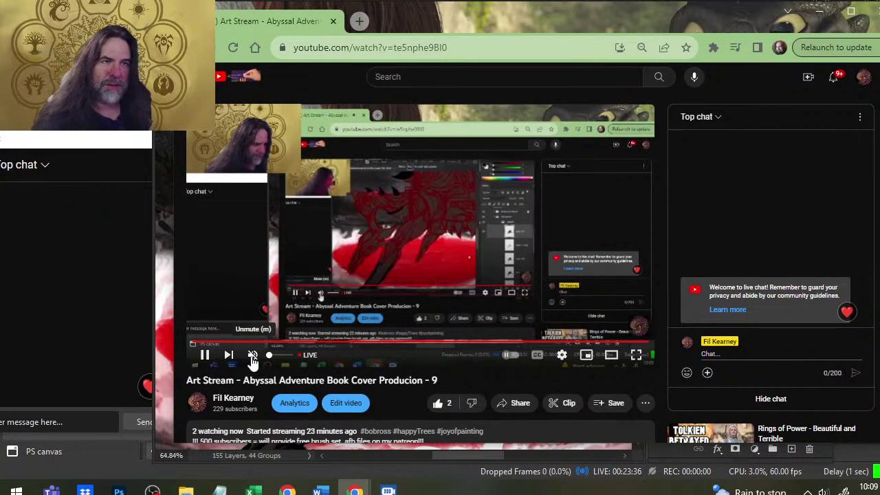
# Switch back to Photoshop and fill the large spike between the legs solid black with the 6 px Brush
pyautogui.hotkey('alt', 'Tab')
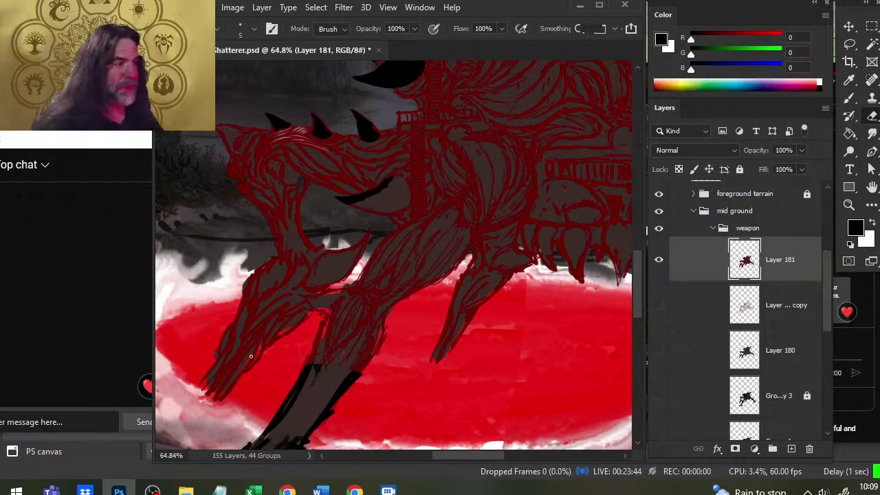
pyautogui.press('b')
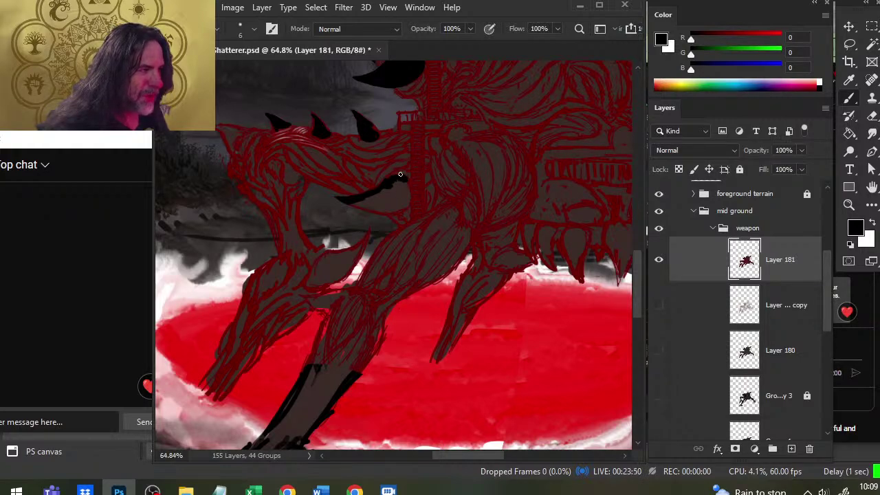
pyautogui.moveTo(388, 191)
pyautogui.mouseDown()
pyautogui.moveTo(397, 184)
pyautogui.moveTo(409, 192)
pyautogui.moveTo(396, 209)
pyautogui.mouseUp()
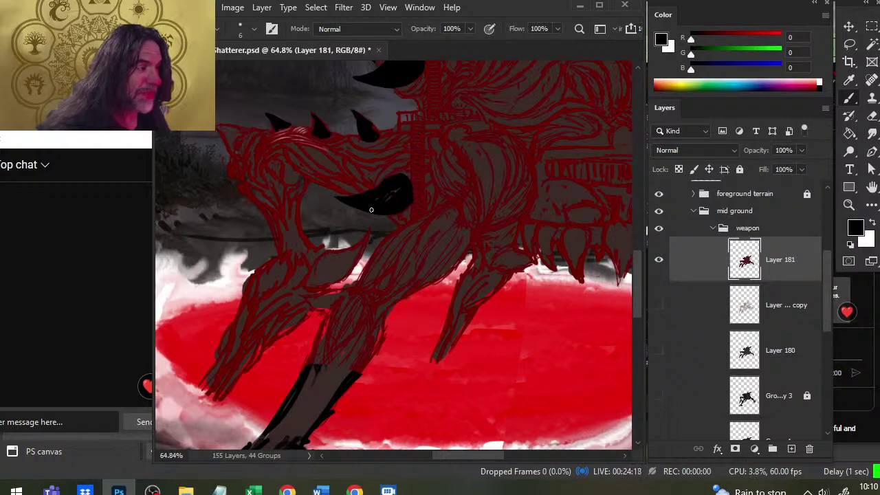
pyautogui.moveTo(400, 187); pyautogui.dragTo(394, 192)
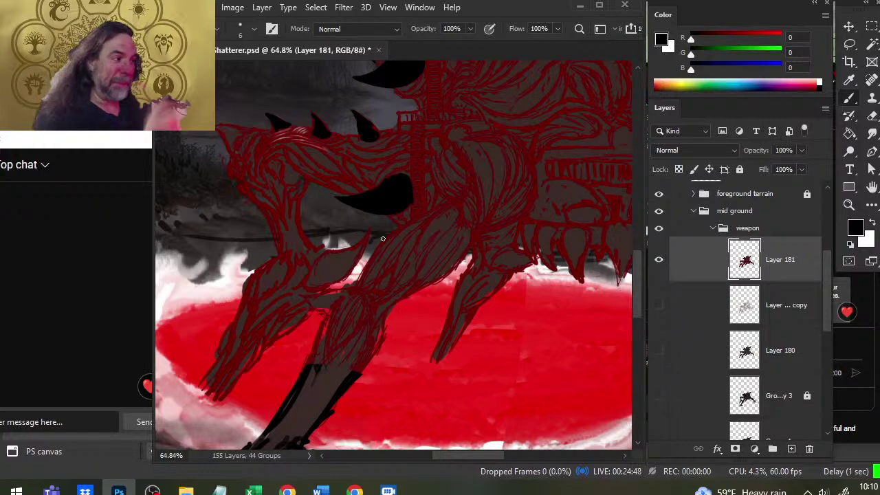
# Paint the outermost spike at the bent leg's joint black with the 6 px Brush and trim its upper edge with the 5 px Eraser
pyautogui.moveTo(301, 187); pyautogui.dragTo(346, 235)
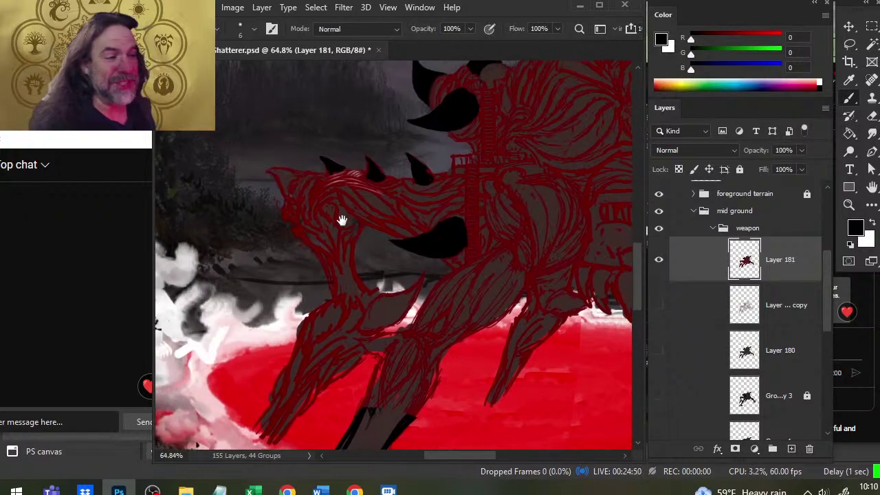
pyautogui.moveTo(282, 180); pyautogui.dragTo(267, 172)
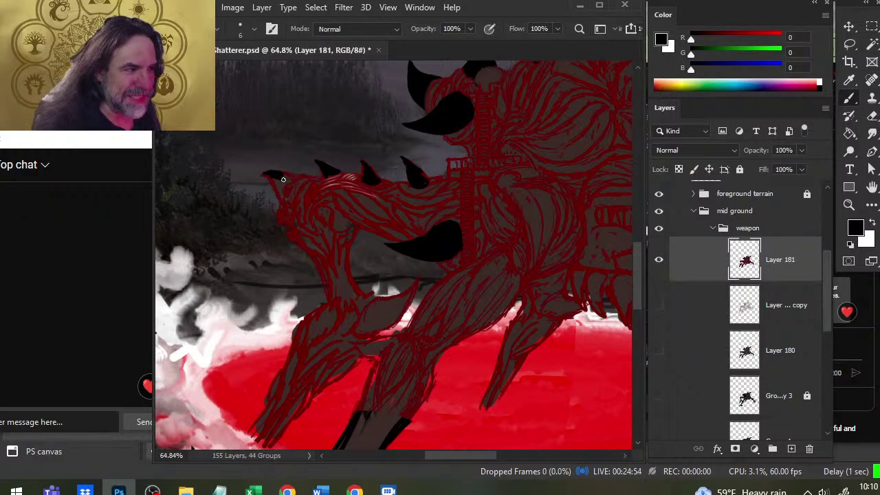
pyautogui.moveTo(283, 180)
pyautogui.mouseDown()
pyautogui.moveTo(296, 178)
pyautogui.moveTo(281, 197)
pyautogui.moveTo(277, 184)
pyautogui.mouseUp()
pyautogui.press('e')
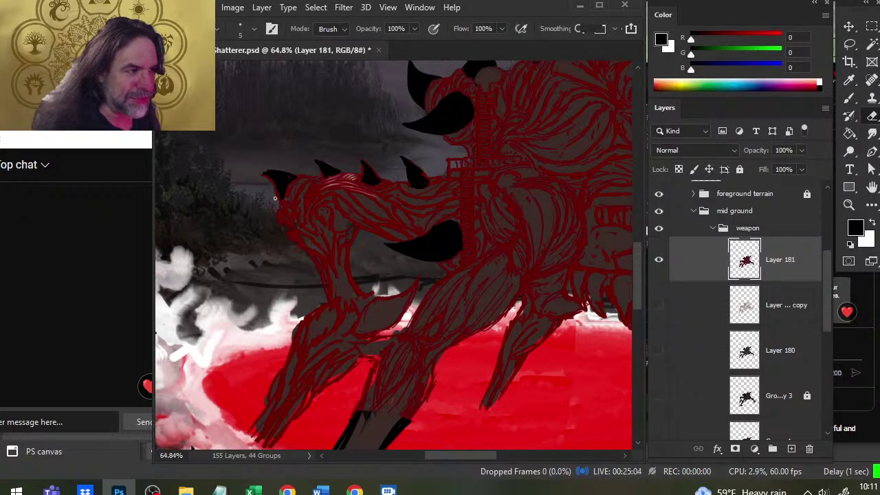
pyautogui.moveTo(274, 172); pyautogui.dragTo(283, 166)
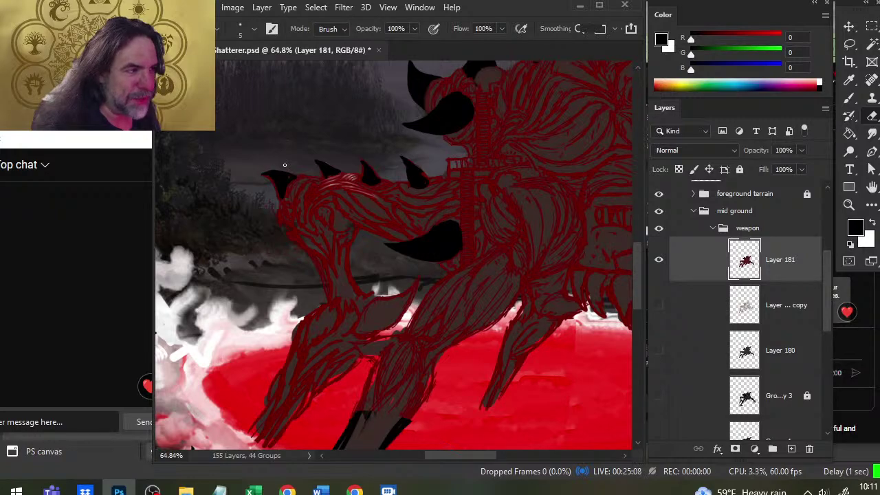
# Touch up the edges of the outermost leg spike and the spike beside it, alternating the 6 px Brush and the 5 px Eraser
pyautogui.press('b')
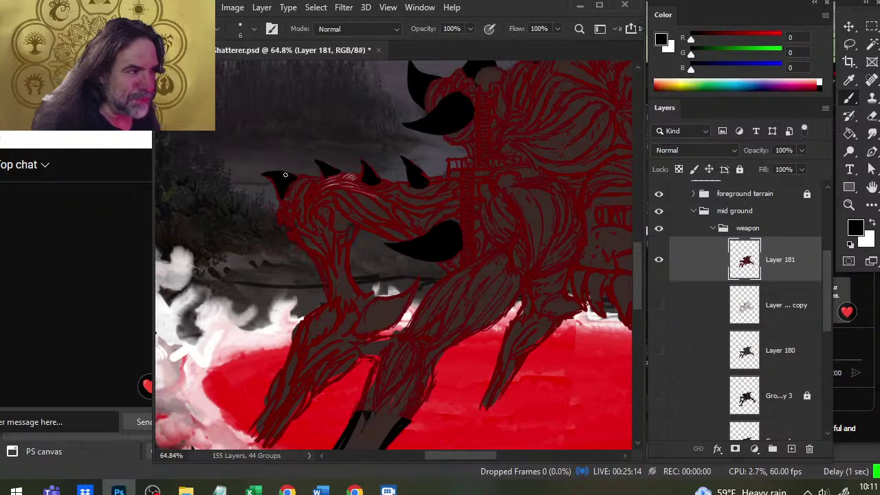
pyautogui.press('e')
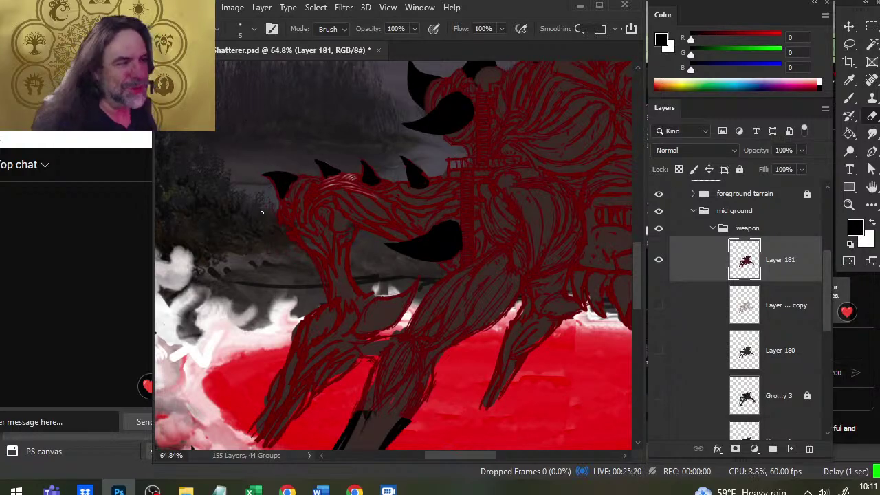
pyautogui.press('b')
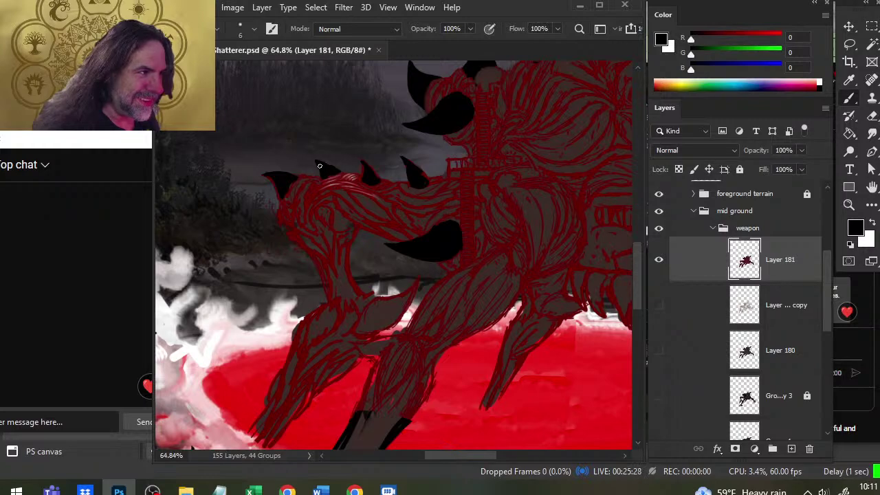
pyautogui.press('e')
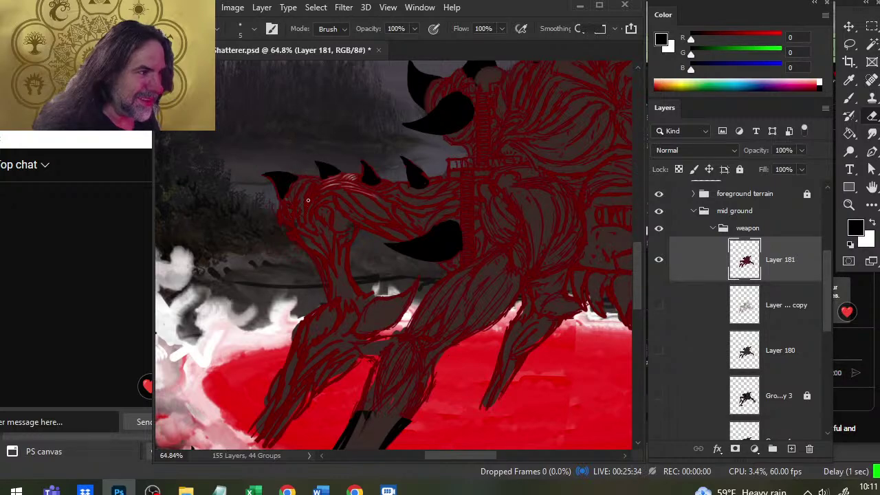
pyautogui.press('r')
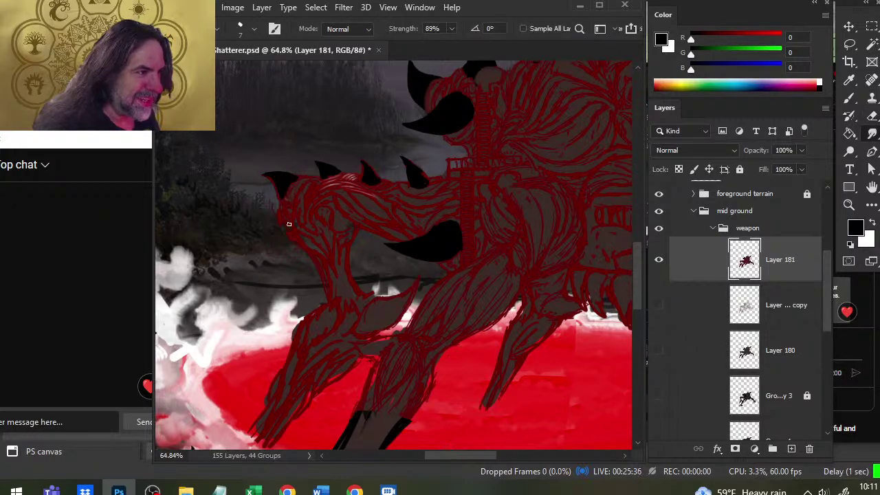
# Reshape the outermost leg spike's tip and curved sides, alternating the 6 px Brush in black and the 5 px Eraser
pyautogui.press('z')
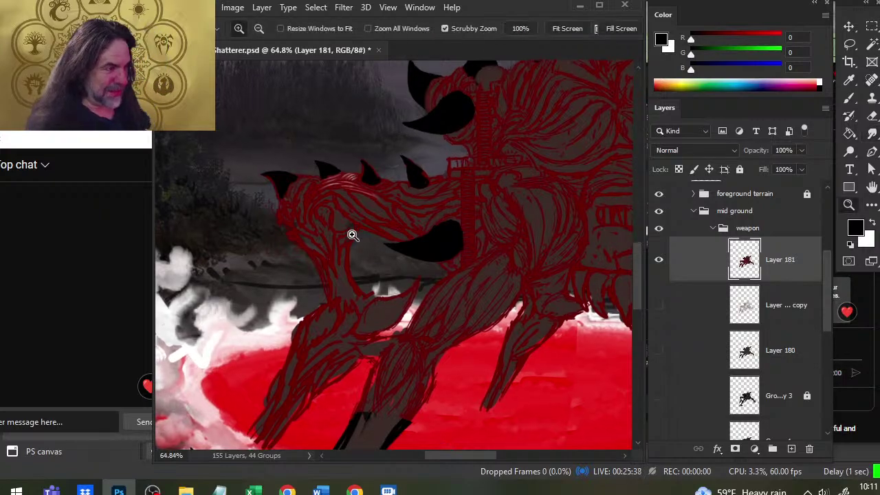
pyautogui.click(352, 235)
pyautogui.press('b')
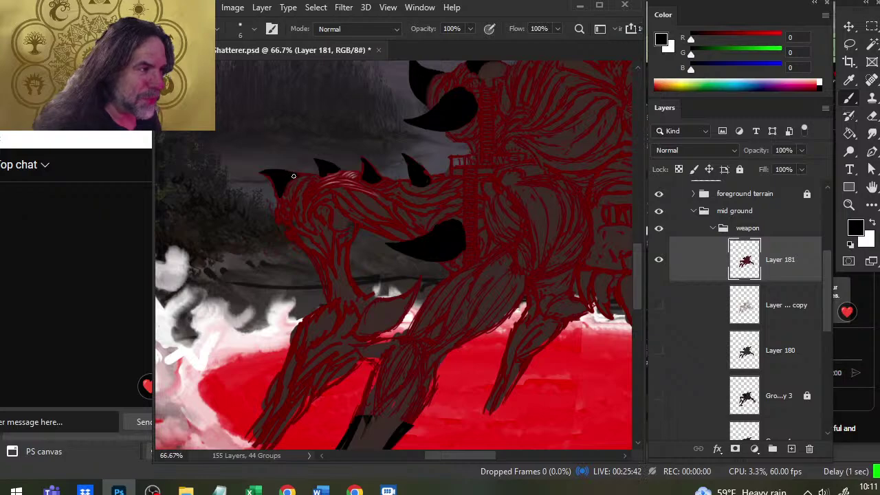
pyautogui.press('e')
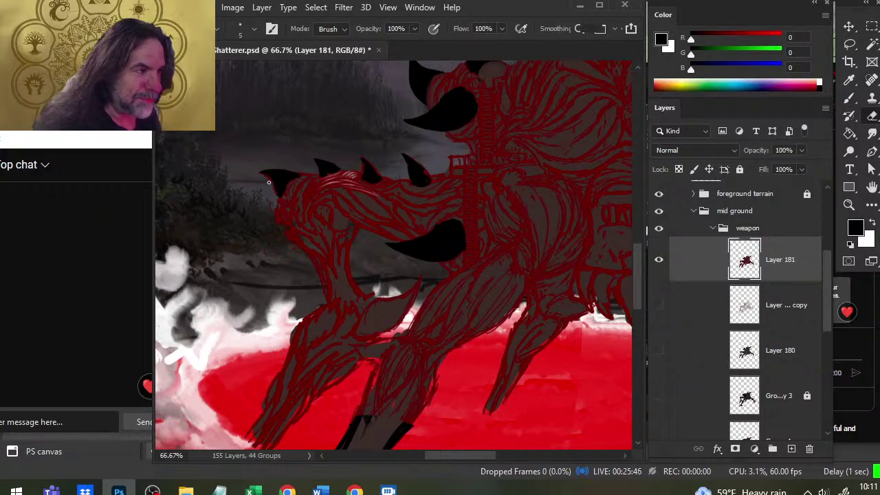
pyautogui.press('b')
pyautogui.moveTo(268, 172); pyautogui.dragTo(260, 169)
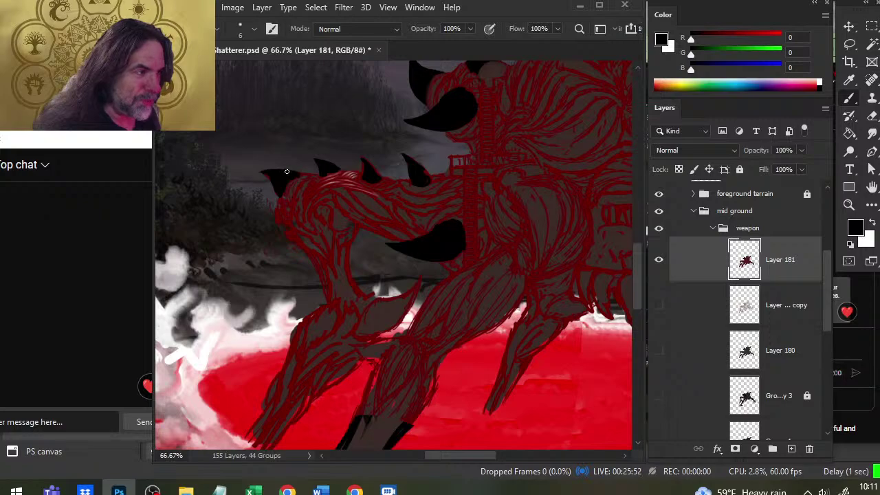
pyautogui.press('e')
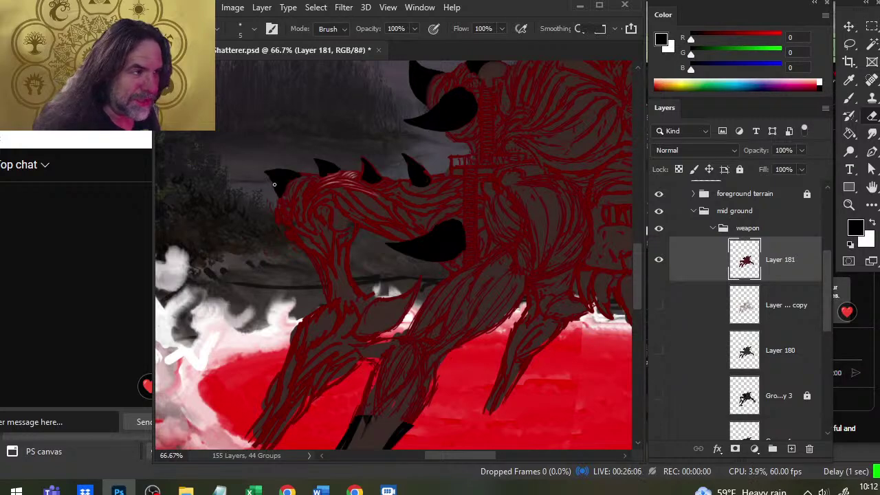
pyautogui.press('b')
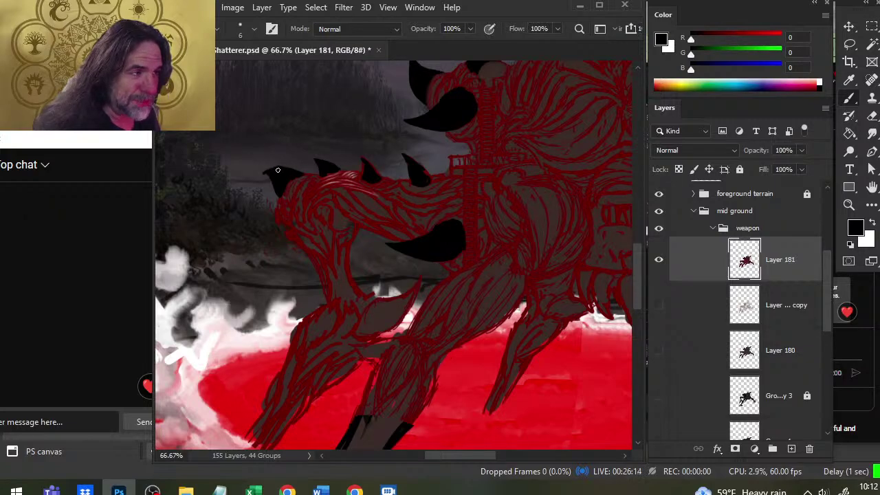
pyautogui.press('e')
pyautogui.moveTo(272, 167)
pyautogui.mouseDown()
pyautogui.moveTo(287, 171)
pyautogui.moveTo(274, 186)
pyautogui.mouseUp()
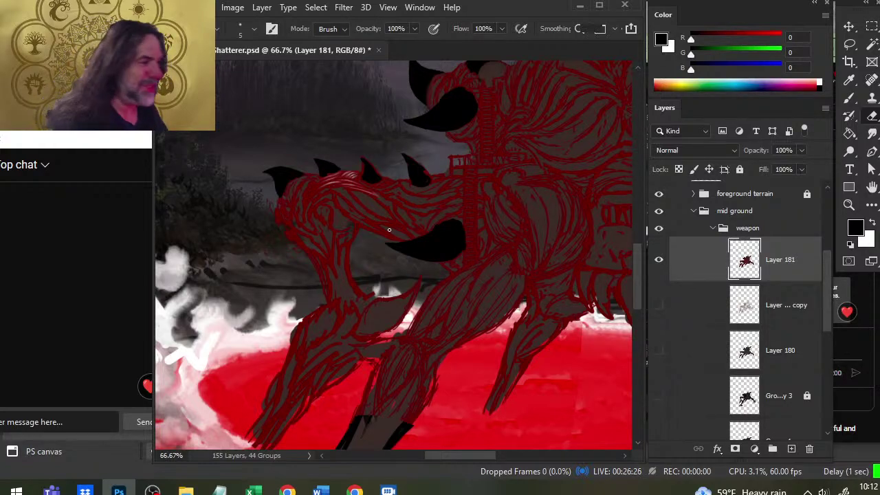
# Paint the base and lower edge of the spike on the lower leg black with the 6 px Brush
pyautogui.moveTo(413, 293); pyautogui.dragTo(436, 220)
pyautogui.press('b')
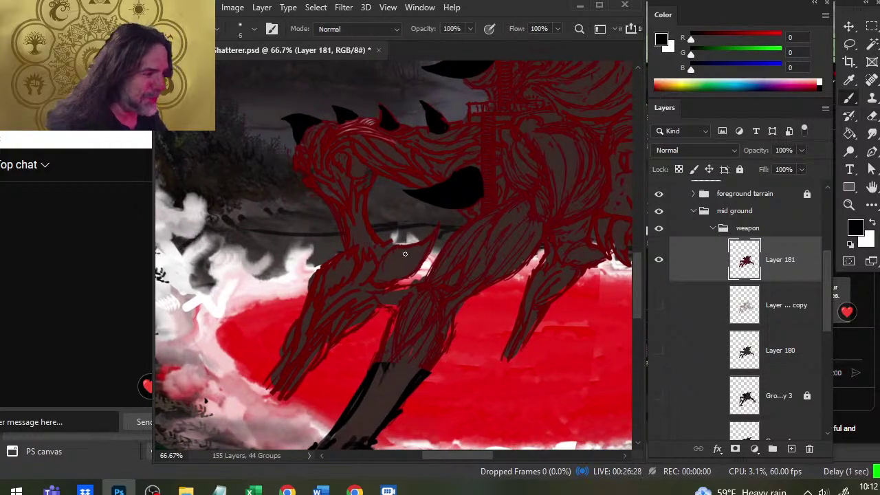
pyautogui.moveTo(389, 255)
pyautogui.mouseDown()
pyautogui.moveTo(378, 278)
pyautogui.moveTo(395, 279)
pyautogui.mouseUp()
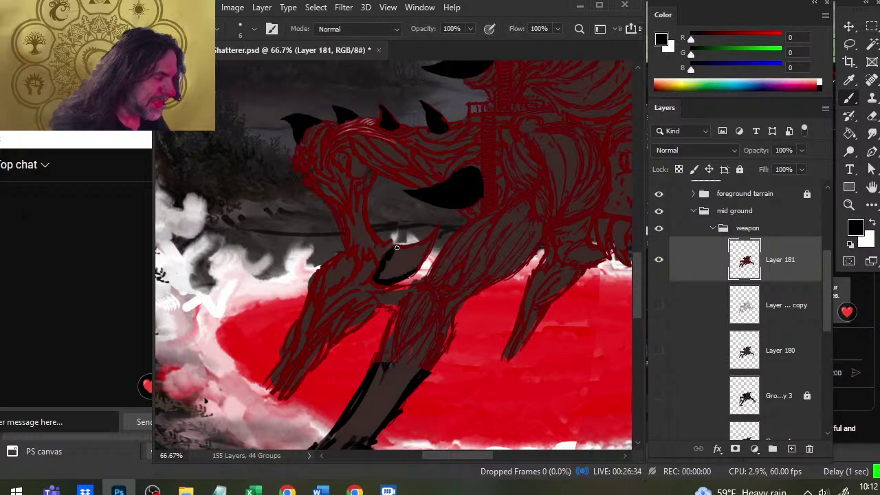
pyautogui.press('e')
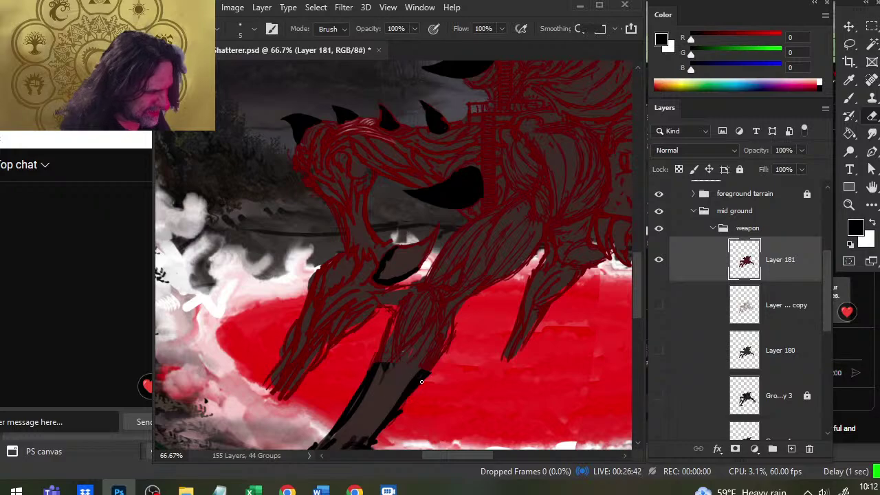
# Outline the small spike just below the lower-leg spike in black with the 6 px Brush
pyautogui.press('z')
pyautogui.moveTo(418, 350); pyautogui.dragTo(384, 344)
pyautogui.press('b')
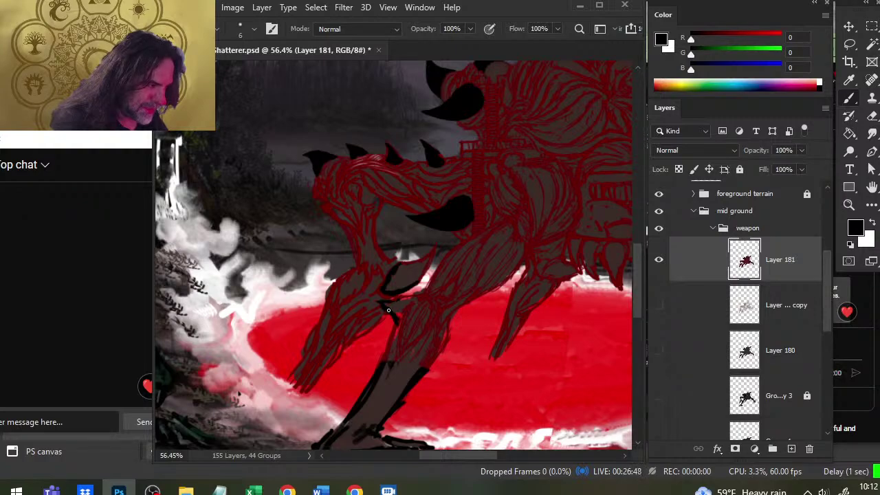
pyautogui.moveTo(389, 311)
pyautogui.mouseDown()
pyautogui.moveTo(413, 295)
pyautogui.moveTo(398, 317)
pyautogui.mouseUp()
# Paint the tip and upper edge of the large lower-leg spike black and fill its interior with the 6 px Brush
pyautogui.moveTo(397, 272); pyautogui.dragTo(388, 290)
pyautogui.moveTo(395, 288)
pyautogui.mouseDown()
pyautogui.moveTo(413, 279)
pyautogui.moveTo(406, 271)
pyautogui.mouseUp()
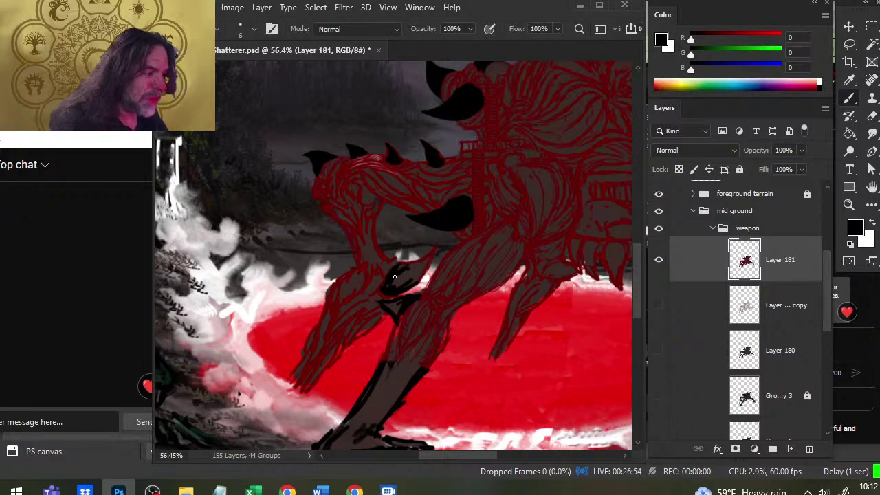
pyautogui.press('r')
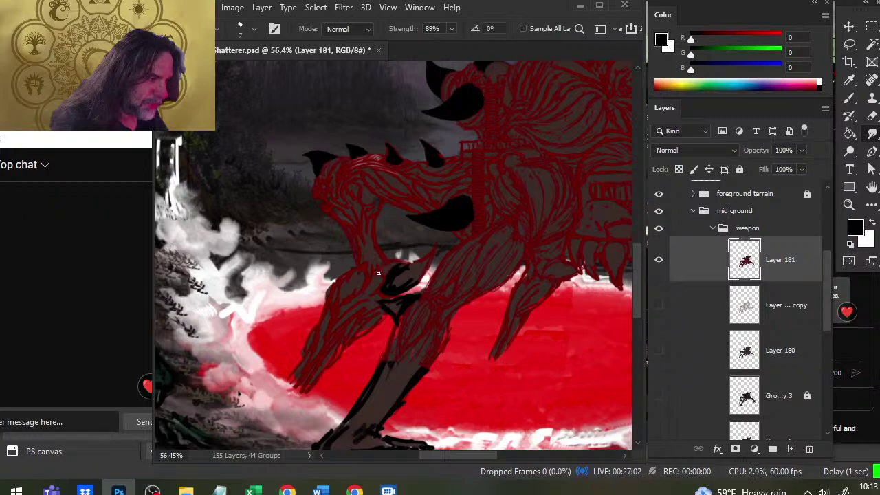
pyautogui.press('b')
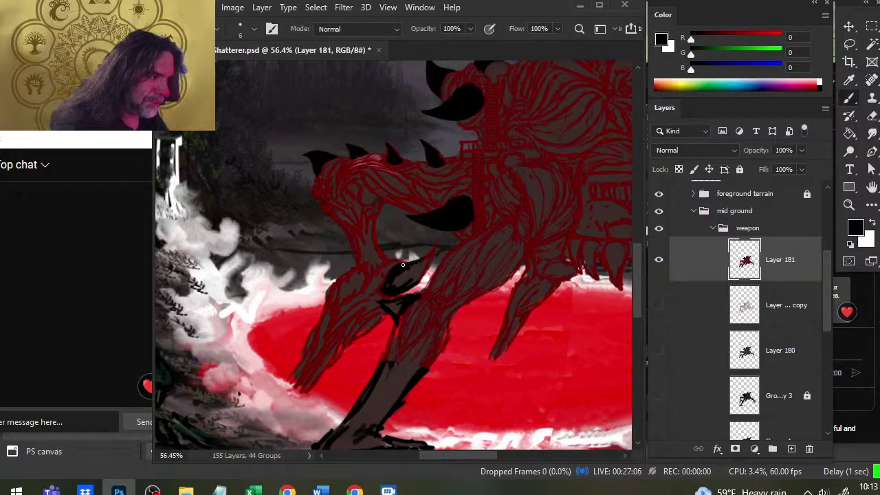
pyautogui.moveTo(431, 256)
pyautogui.mouseDown()
pyautogui.moveTo(436, 247)
pyautogui.moveTo(419, 284)
pyautogui.mouseUp()
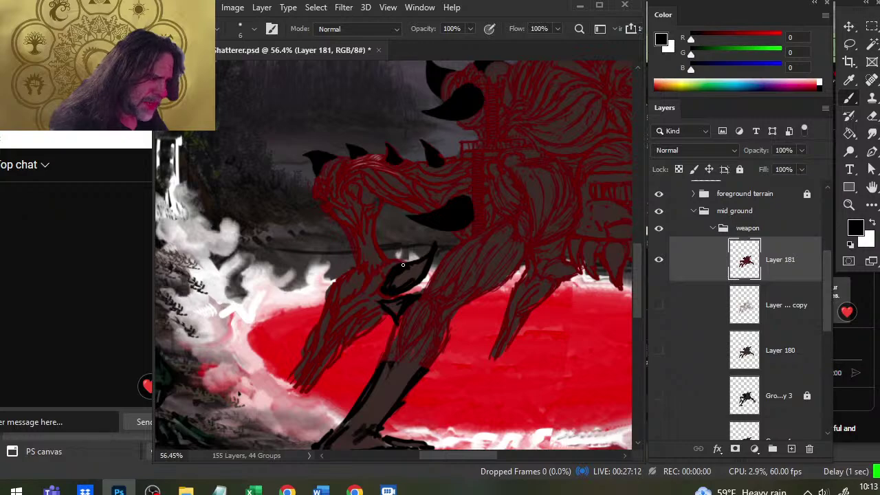
pyautogui.moveTo(398, 296)
pyautogui.mouseDown()
pyautogui.moveTo(413, 289)
pyautogui.moveTo(397, 294)
pyautogui.moveTo(412, 268)
pyautogui.mouseUp()
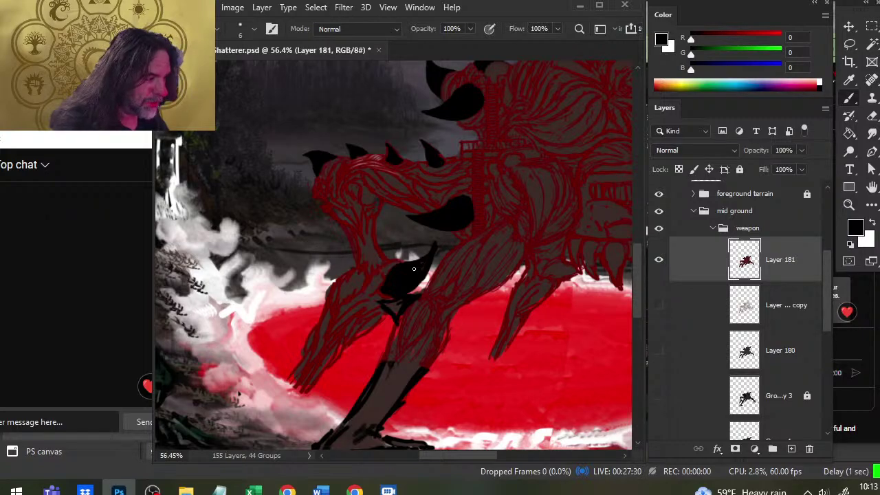
# Refine the large lower-leg spike's edges and tip with the Brush and 5 px Eraser, sampling black and enlarging the Brush to 8 px
pyautogui.press('e')
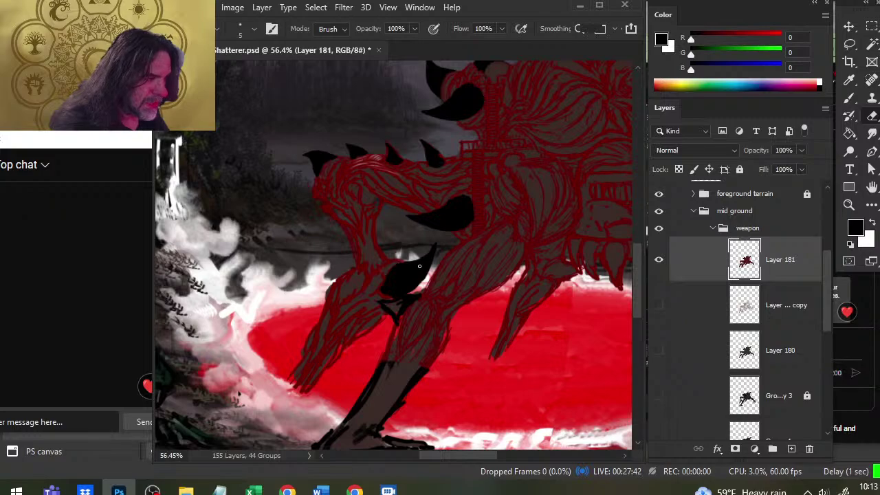
pyautogui.press('b')
pyautogui.moveTo(412, 270); pyautogui.dragTo(389, 281)
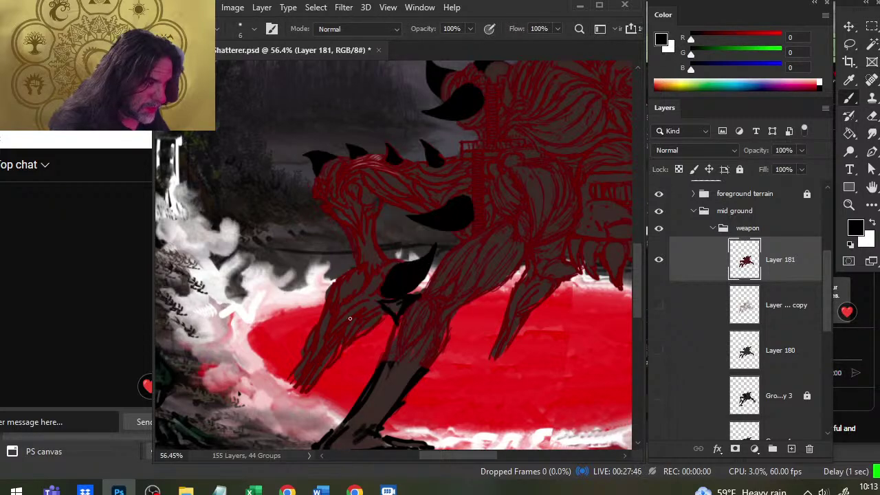
pyautogui.keyDown('alt'); pyautogui.click(463, 213); pyautogui.keyUp('alt')
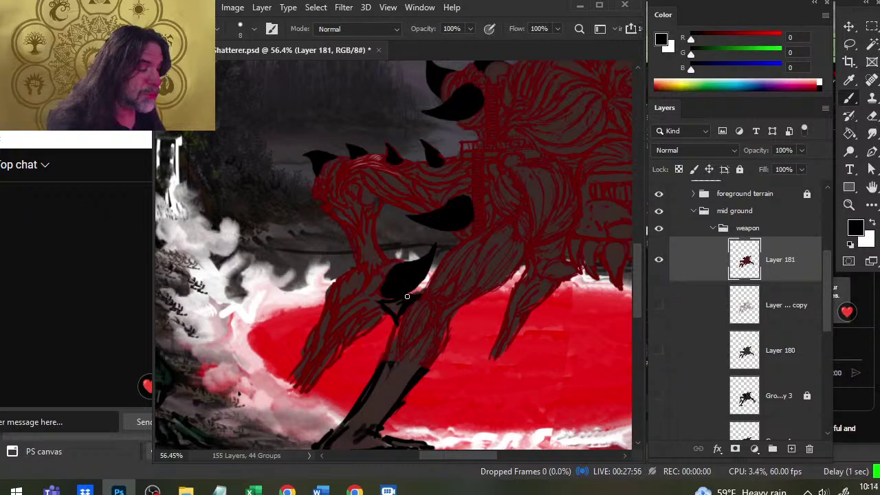
pyautogui.press('e')
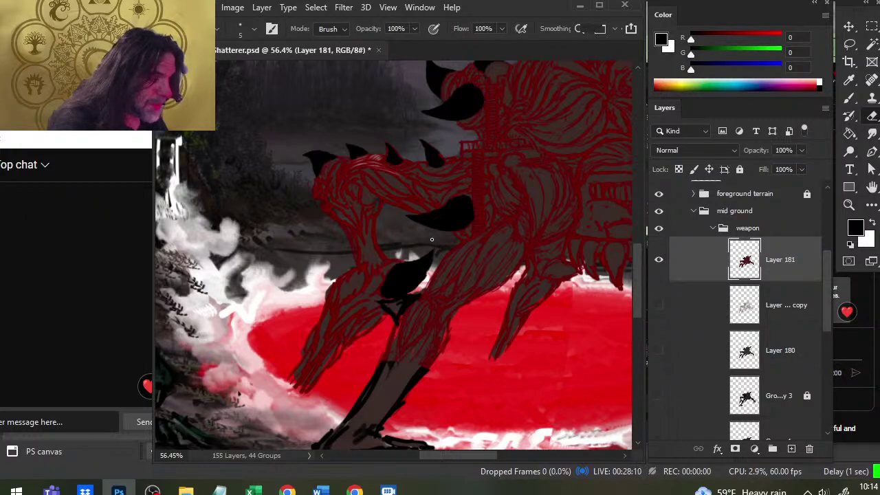
pyautogui.press('b')
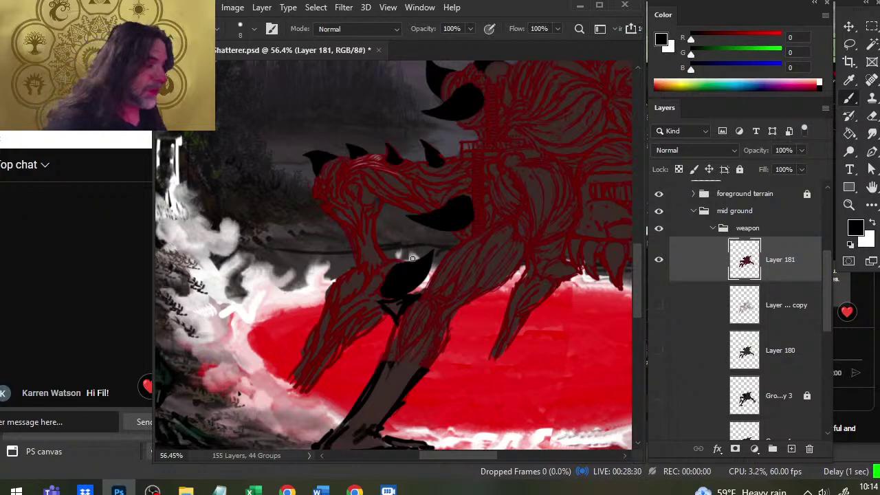
# Fill the small spike below the large lower-leg spike black, alternating the 8 px Brush and the 5 px Eraser to shape its edges
pyautogui.moveTo(413, 258); pyautogui.dragTo(393, 231)
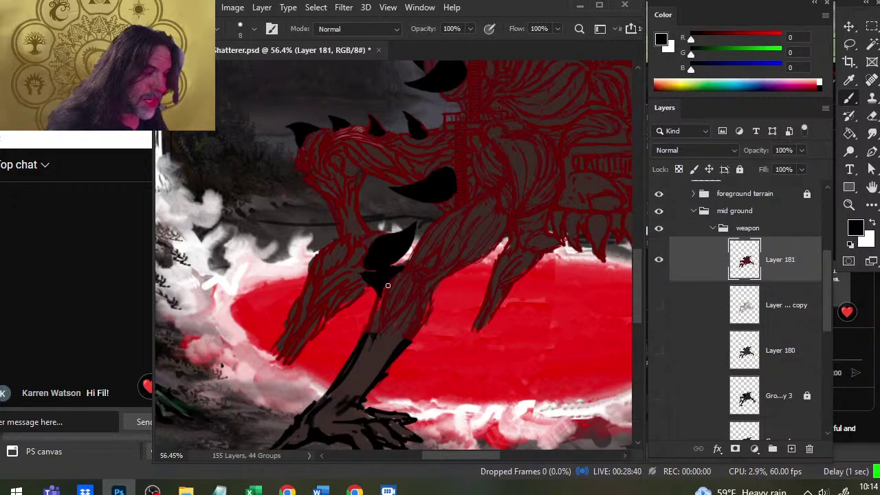
pyautogui.press('e')
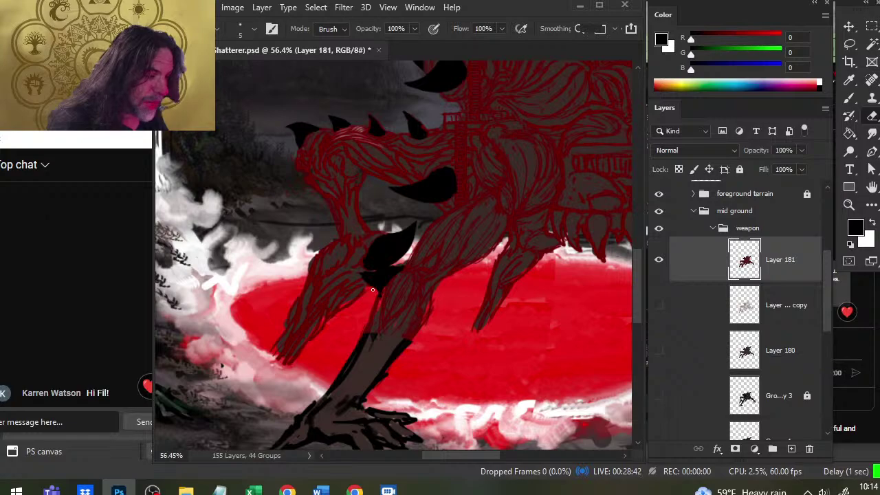
pyautogui.press('b')
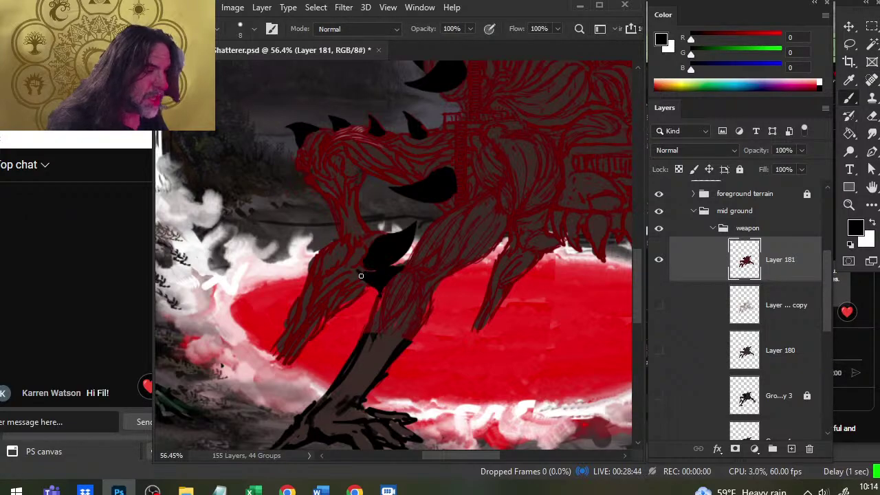
pyautogui.press('e')
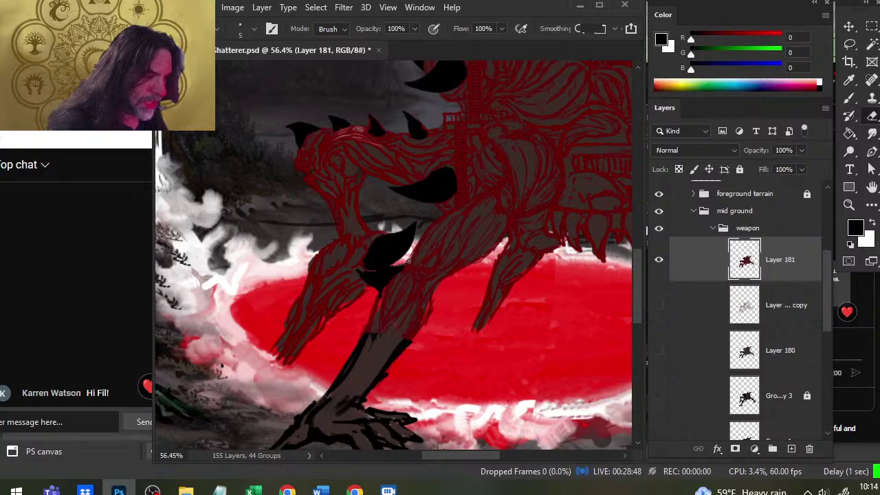
pyautogui.press('b')
# Paint over the red edge of the third spike along the bent leg's upper side in black with the 8 px Brush
pyautogui.press('r')
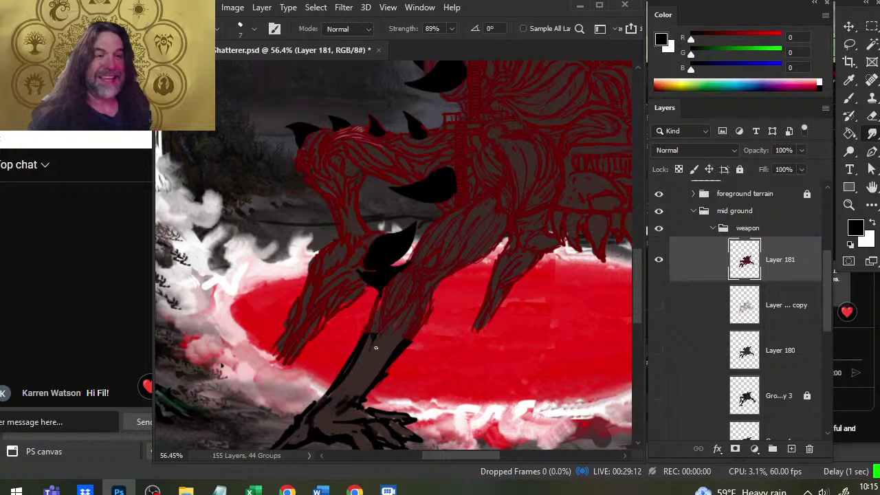
pyautogui.press('b')
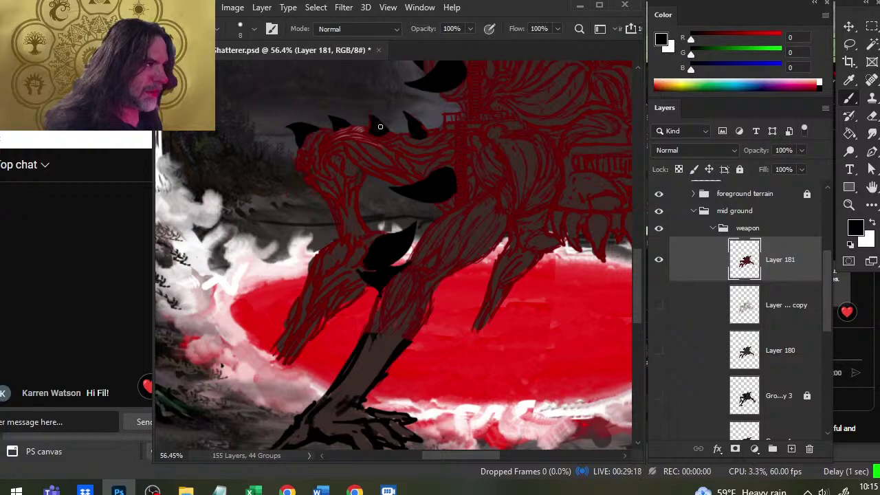
pyautogui.press('e')
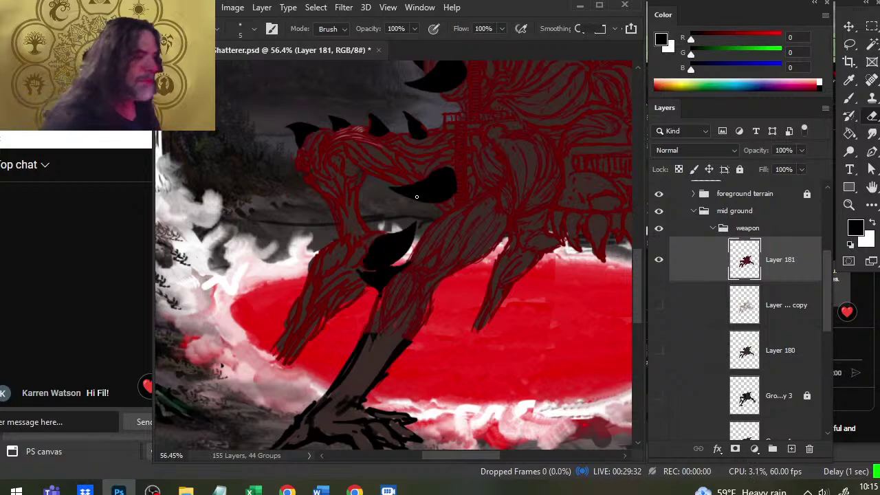
# Paint the spike on the opposite leg, above its clawed hand, black with the 8 px Brush and trim it with the 5 px Eraser
pyautogui.moveTo(416, 196); pyautogui.dragTo(388, 232)
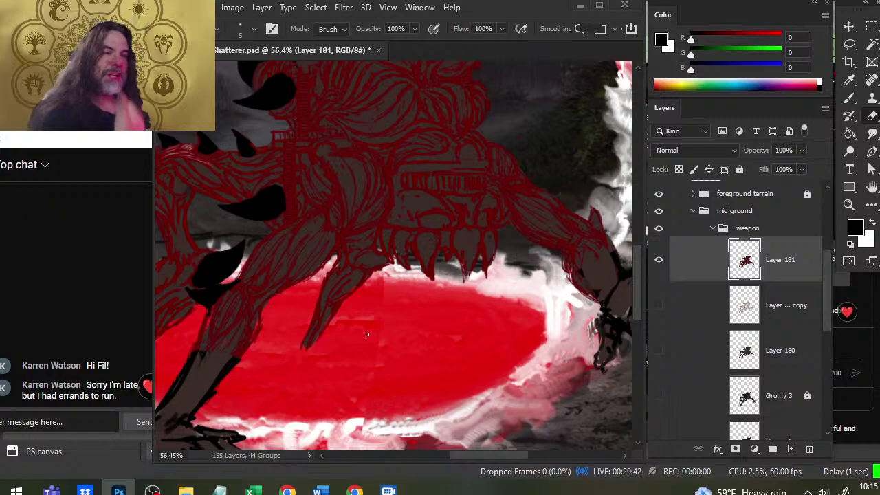
pyautogui.moveTo(560, 206); pyautogui.dragTo(392, 212)
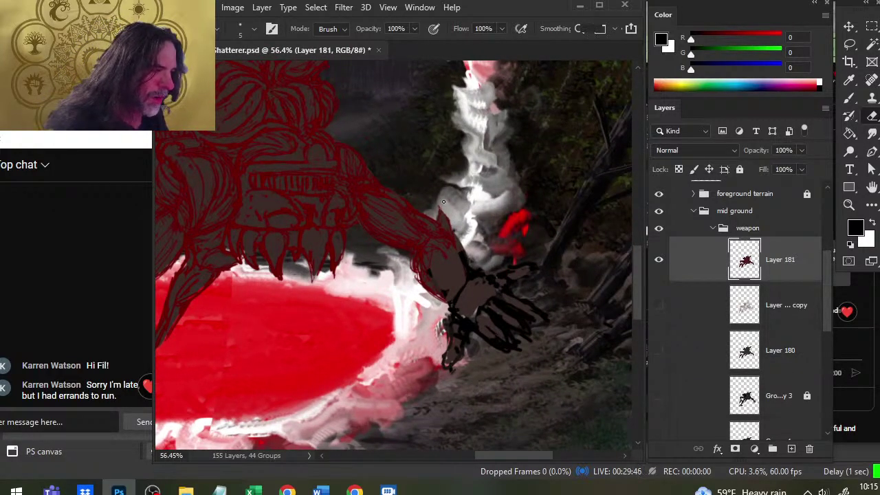
pyautogui.press('b')
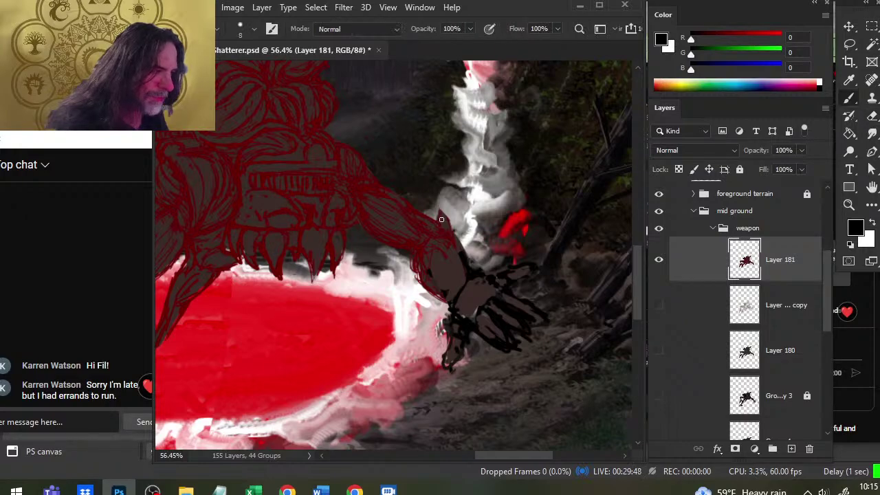
pyautogui.moveTo(439, 209); pyautogui.dragTo(448, 230)
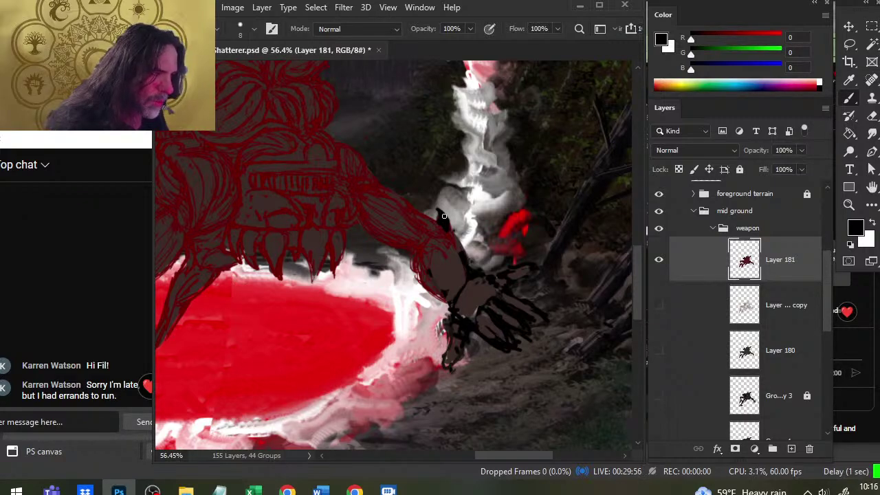
pyautogui.press('e')
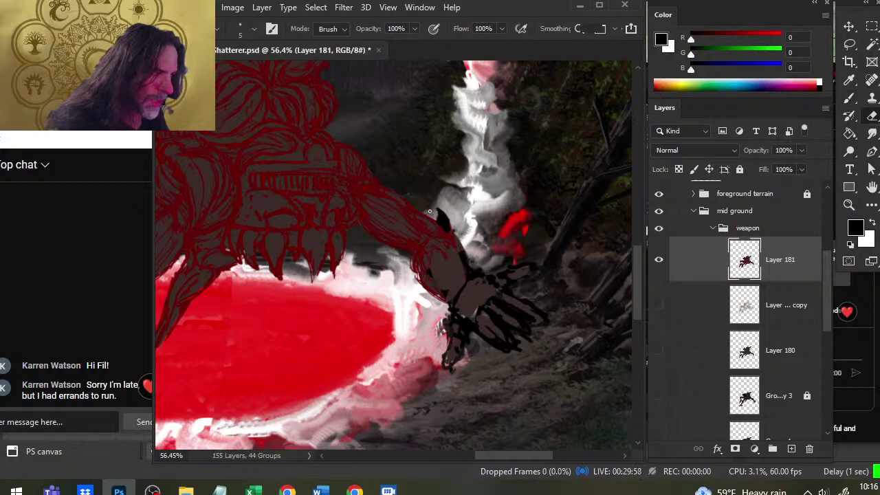
pyautogui.press('b')
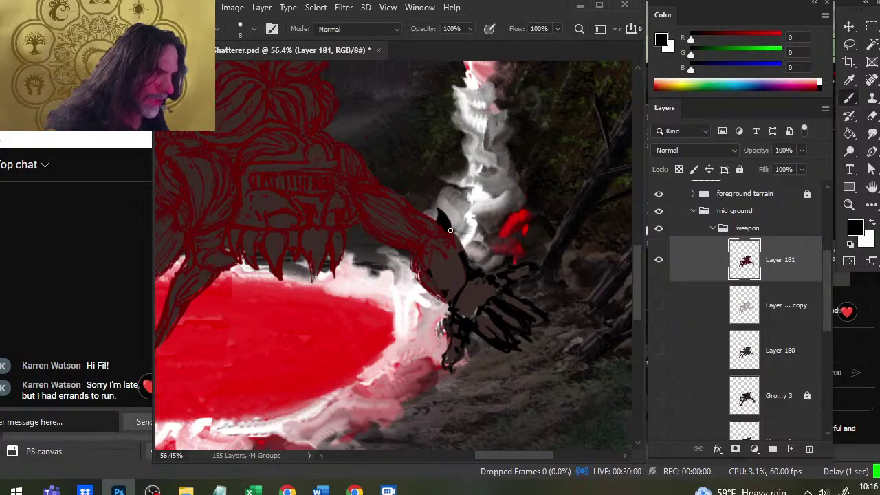
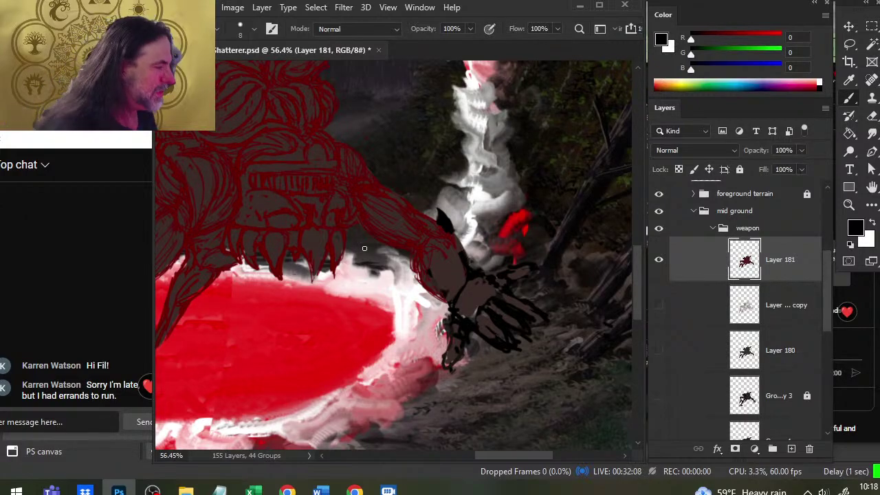
# Paint the spike at the joint of the short leg beside the hanging fangs solid black with the 8 px Brush
pyautogui.moveTo(260, 261); pyautogui.dragTo(363, 199)
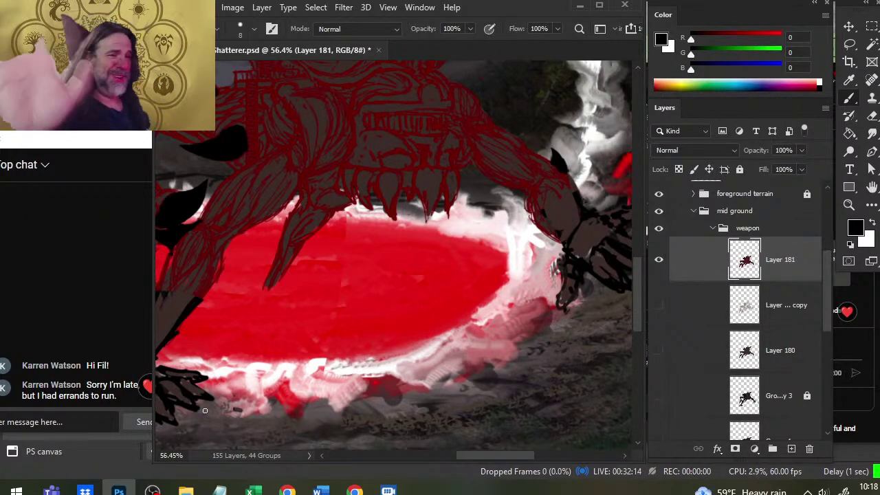
pyautogui.moveTo(315, 174)
pyautogui.mouseDown()
pyautogui.moveTo(325, 201)
pyautogui.moveTo(367, 252)
pyautogui.moveTo(341, 288)
pyautogui.moveTo(314, 229)
pyautogui.mouseUp()
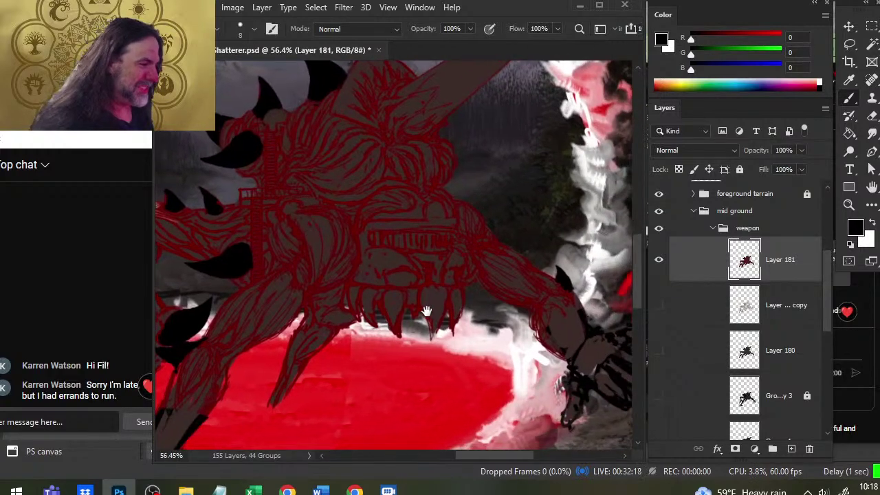
pyautogui.moveTo(426, 309); pyautogui.dragTo(421, 232)
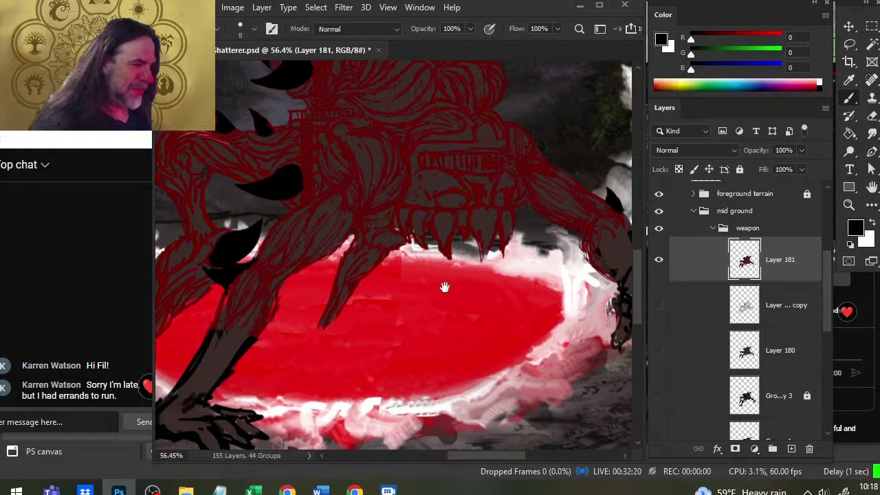
pyautogui.moveTo(446, 289); pyautogui.dragTo(505, 290)
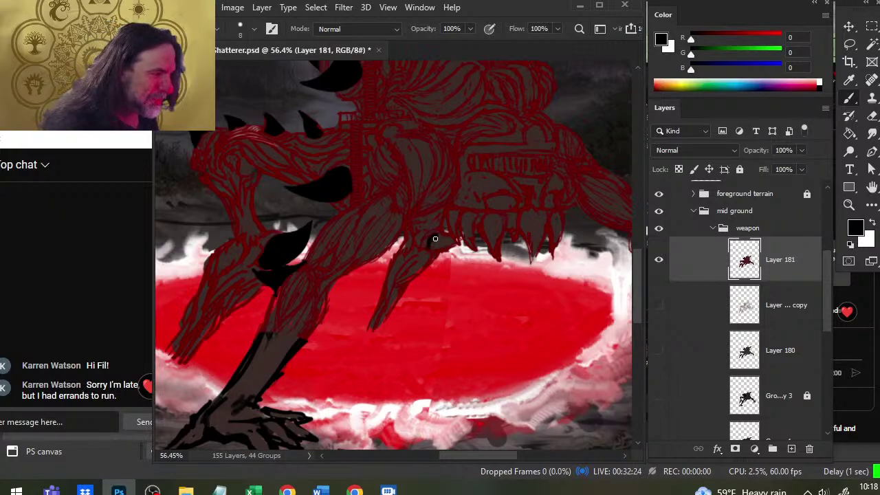
pyautogui.moveTo(436, 238)
pyautogui.mouseDown()
pyautogui.moveTo(425, 243)
pyautogui.moveTo(447, 239)
pyautogui.mouseUp()
pyautogui.press('e')
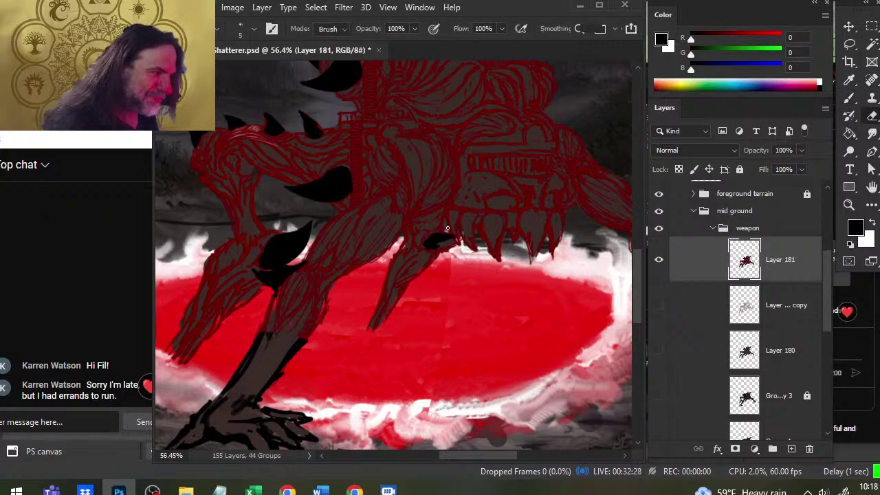
pyautogui.press('b')
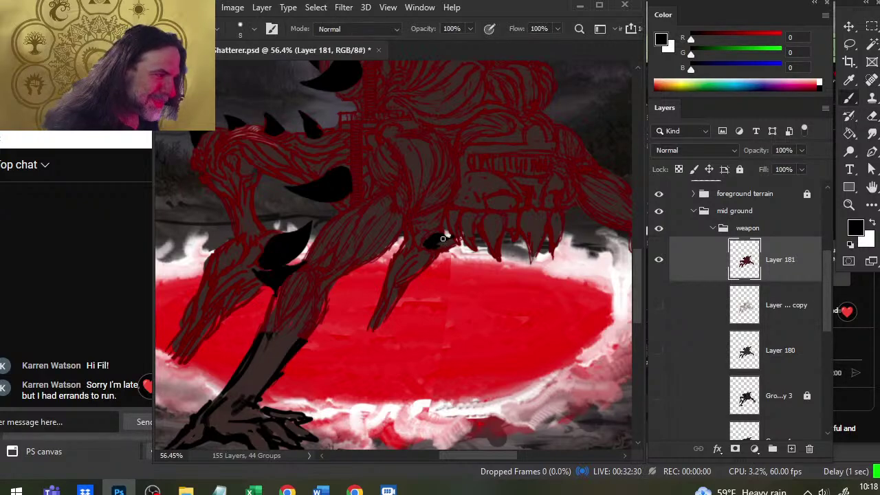
pyautogui.moveTo(444, 245); pyautogui.dragTo(425, 243)
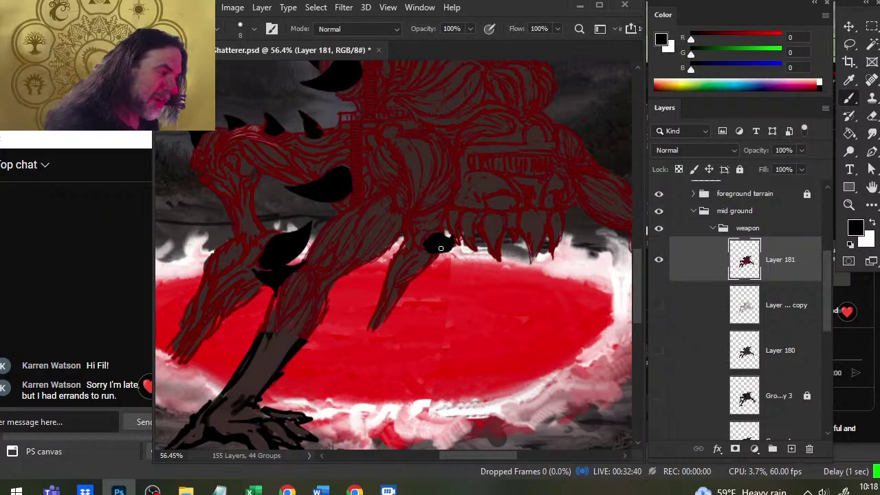
# Sharpen the short leg's joint spike at its tip and edges, alternating the 5 px Eraser and the 8 px Brush
pyautogui.press('e')
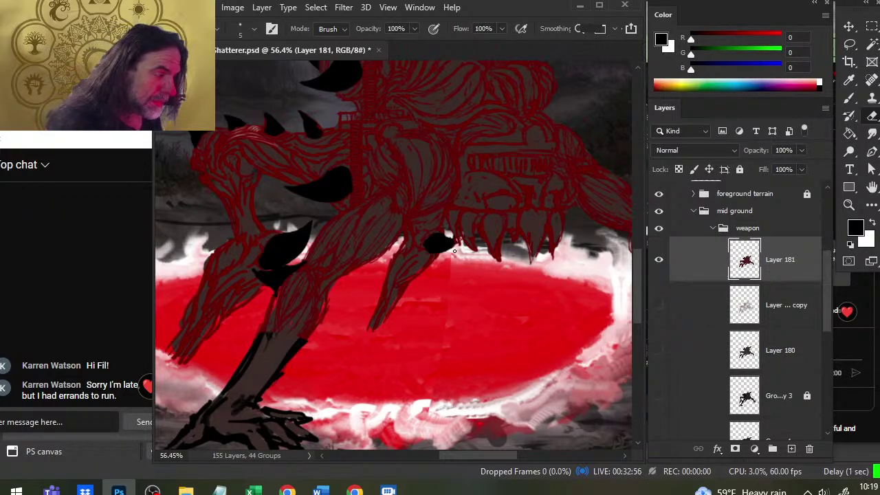
pyautogui.press('b')
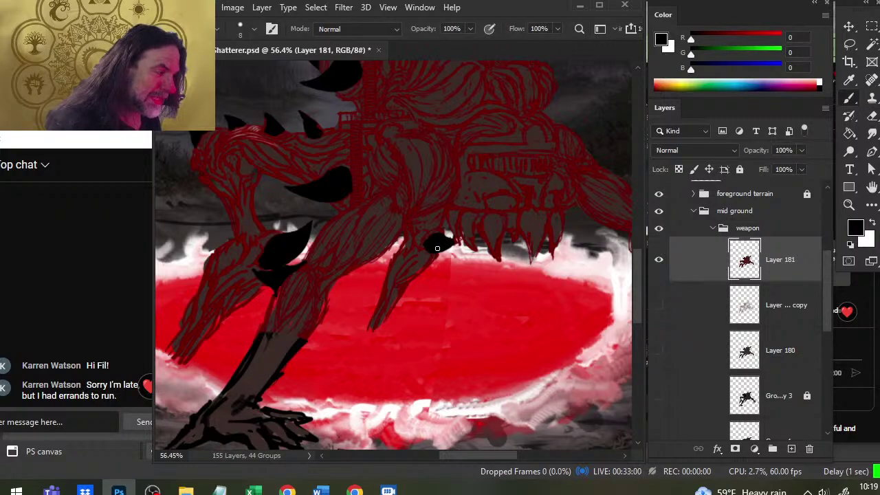
pyautogui.press('e')
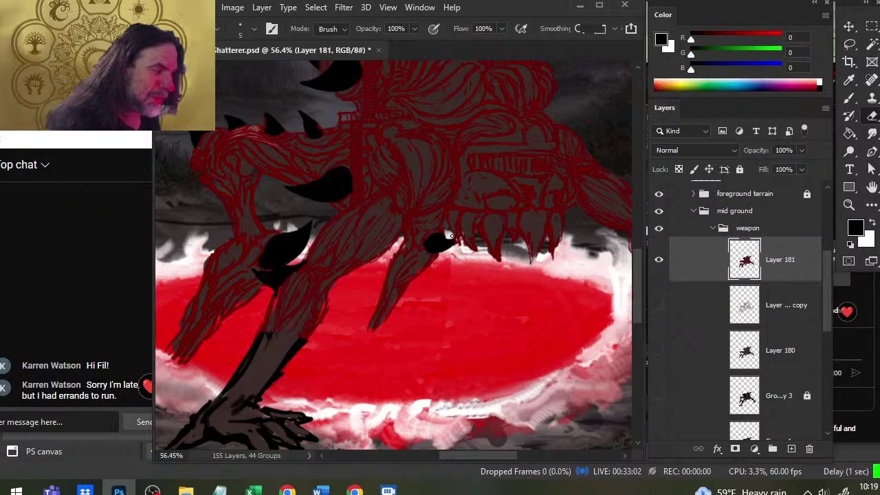
# Paint the hanging fang nearest the short leg solid black with the 8 px Brush and trim its edges with the Eraser
pyautogui.press('b')
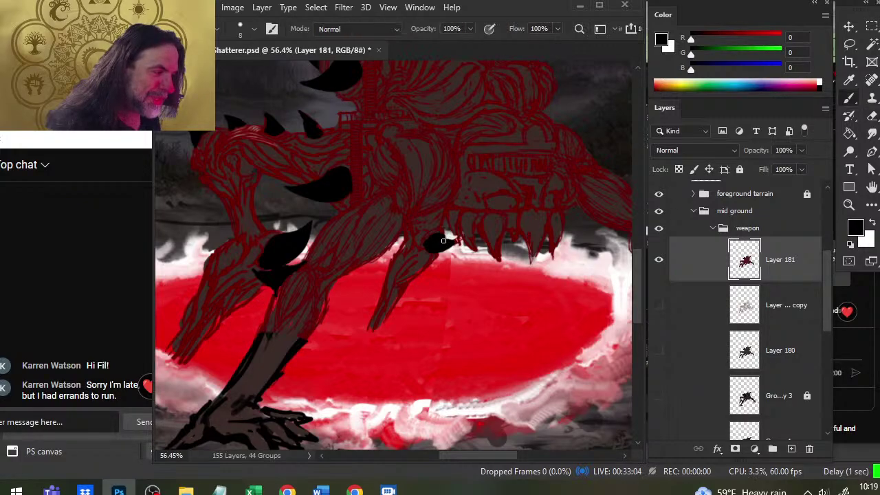
pyautogui.moveTo(444, 240)
pyautogui.mouseDown()
pyautogui.moveTo(457, 244)
pyautogui.moveTo(447, 215)
pyautogui.moveTo(451, 231)
pyautogui.moveTo(460, 215)
pyautogui.moveTo(452, 211)
pyautogui.mouseUp()
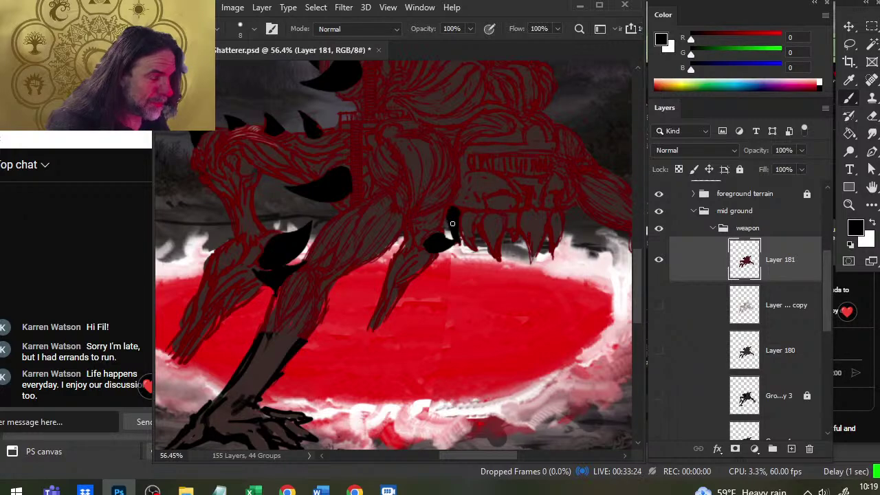
pyautogui.press('e')
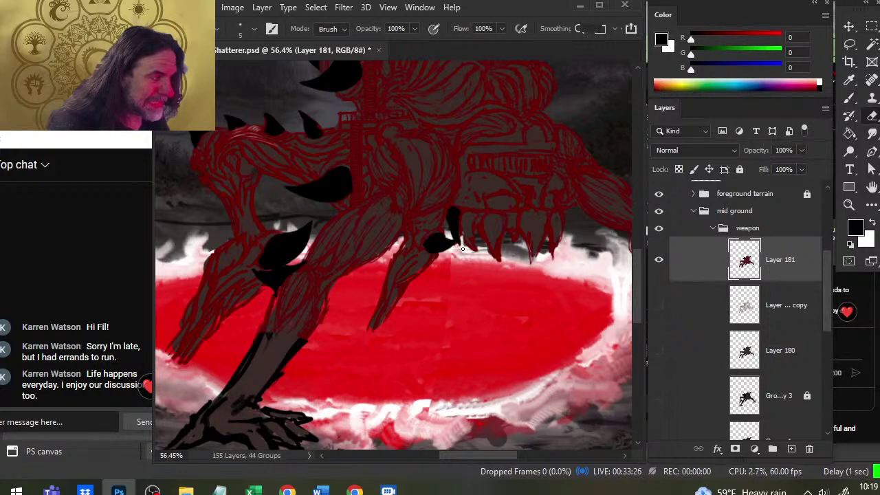
pyautogui.press('b')
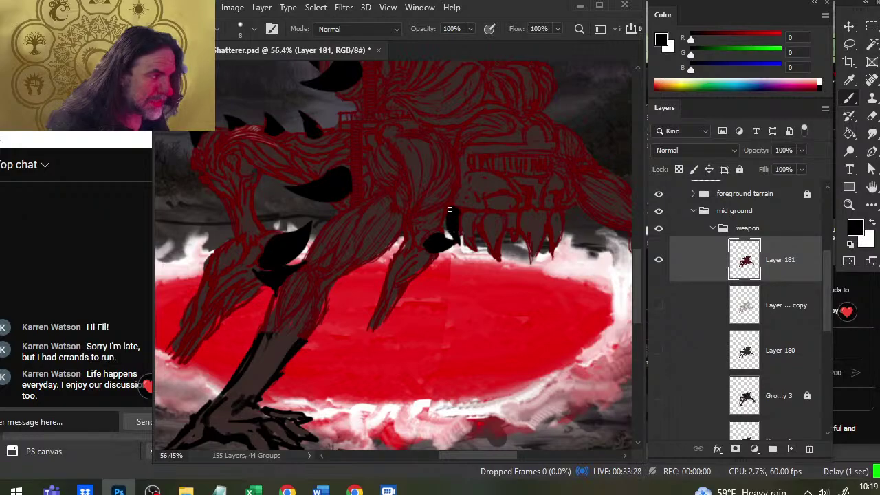
pyautogui.moveTo(450, 209); pyautogui.dragTo(452, 235)
pyautogui.press('e')
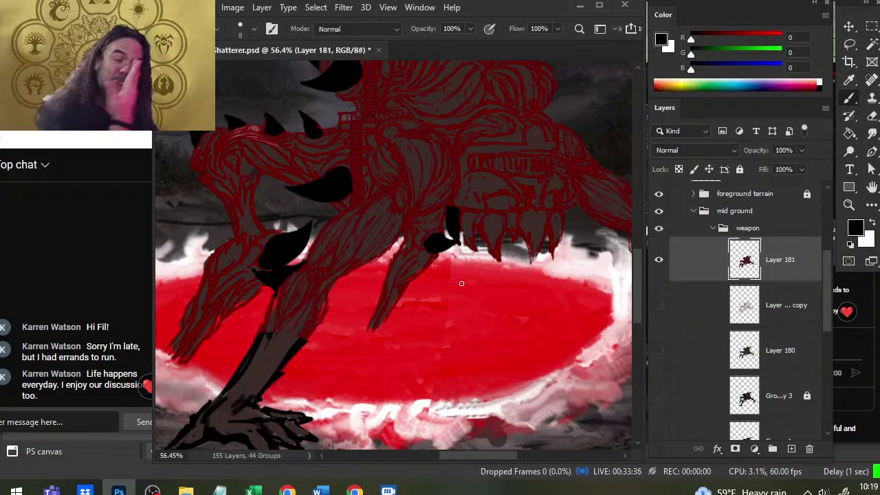
pyautogui.press('e')
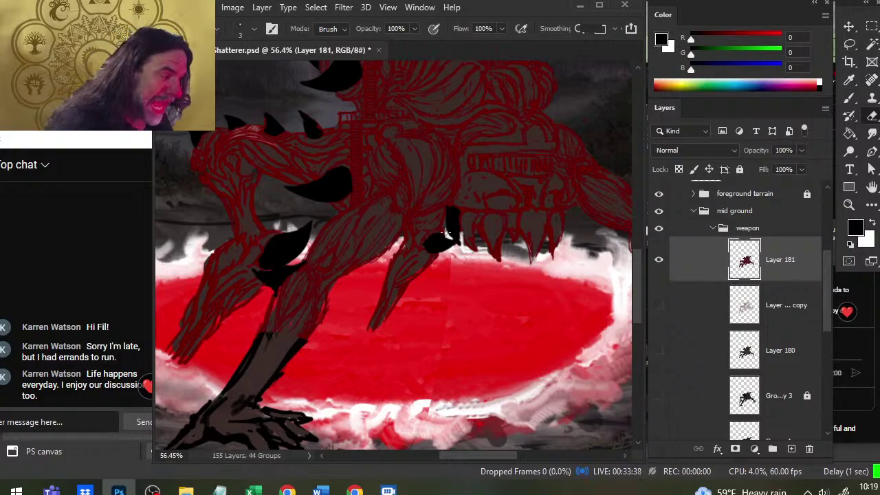
# Rough in the second hanging fang in black with the 8 px Brush and narrow its edge with sampled brown at 5 px
pyautogui.press('b')
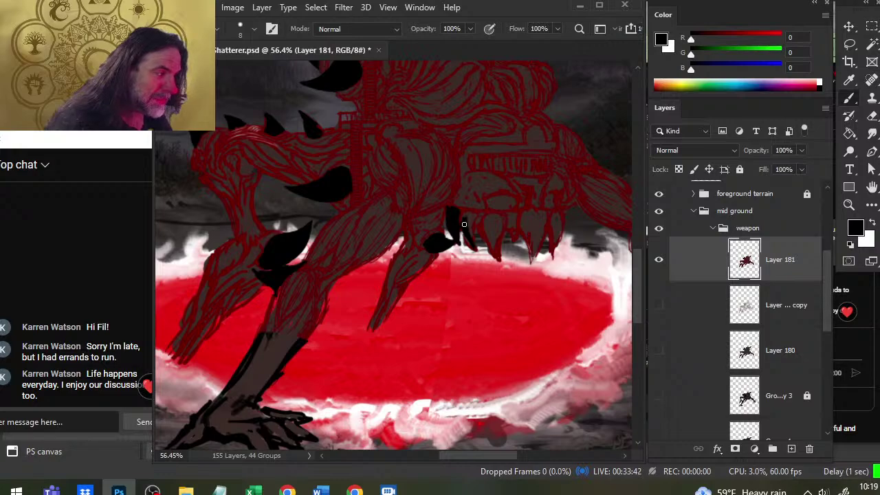
pyautogui.keyDown('alt'); pyautogui.click(463, 230); pyautogui.keyUp('alt')
pyautogui.press('[')
pyautogui.press('[')
pyautogui.press('[')
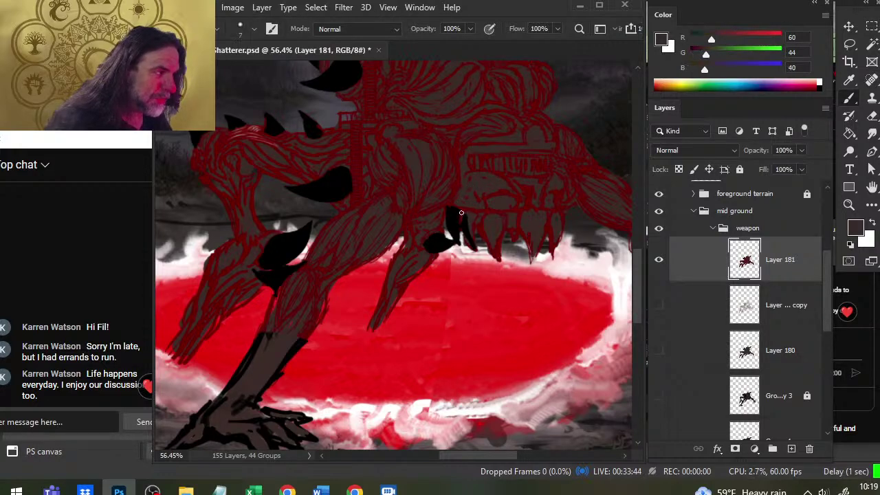
pyautogui.moveTo(460, 221); pyautogui.dragTo(473, 251)
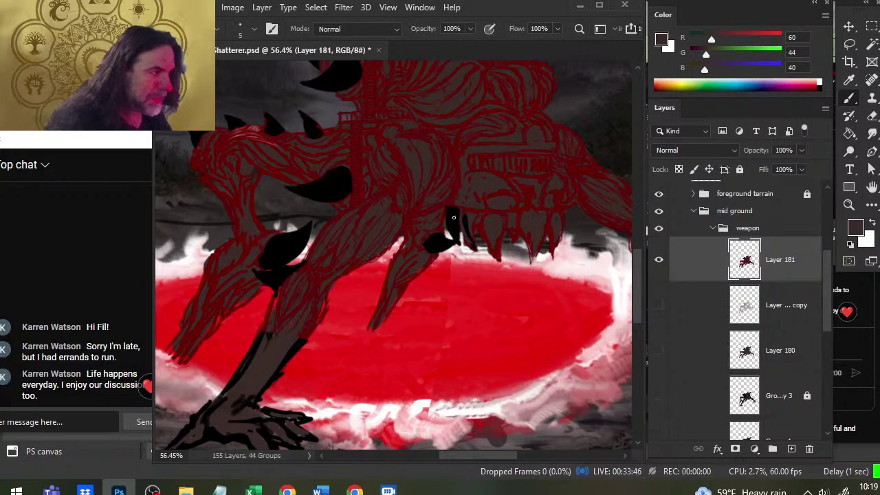
# Fill in the second hanging fang with sampled black using the 5 px Brush, cleaning its edge with the 3 px Eraser
pyautogui.keyDown('alt'); pyautogui.click(454, 217); pyautogui.keyUp('alt')
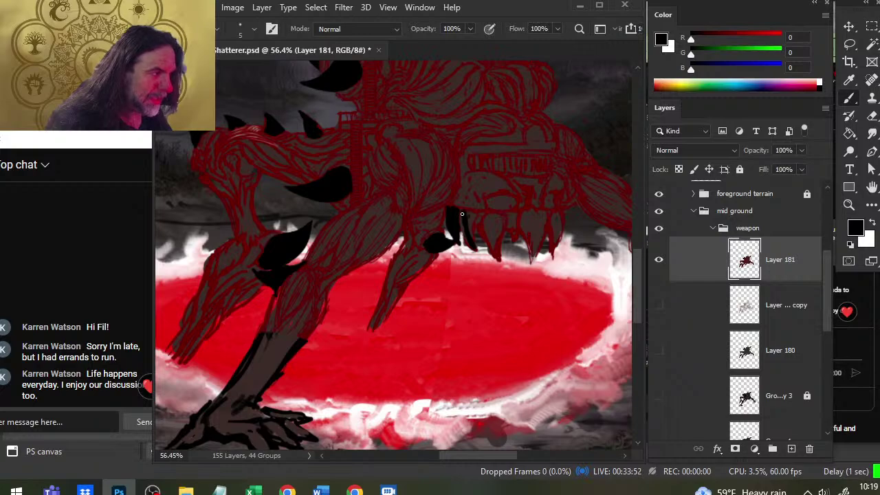
pyautogui.moveTo(470, 213); pyautogui.dragTo(472, 232)
pyautogui.press('e')
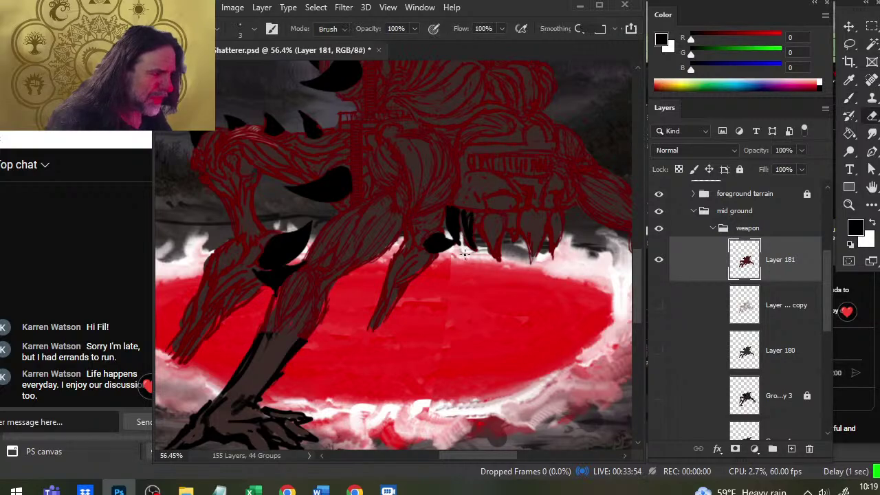
pyautogui.press('b')
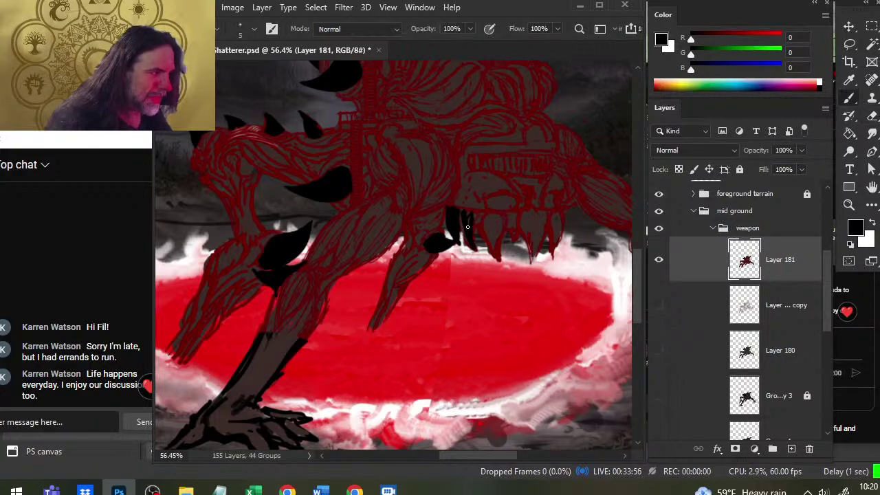
pyautogui.moveTo(475, 221); pyautogui.dragTo(467, 228)
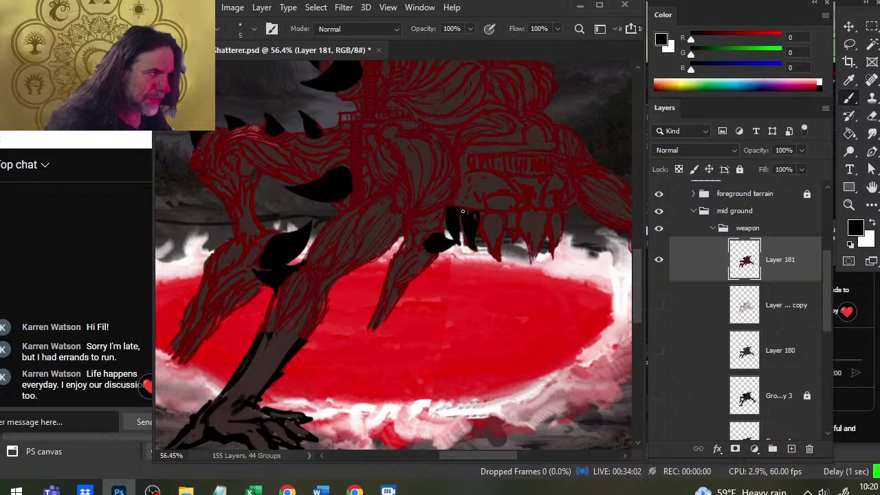
pyautogui.moveTo(463, 213); pyautogui.dragTo(467, 240)
# Trim the second fang with the 6 px Eraser and cover stray red lines above it with sampled brown
pyautogui.press('e')
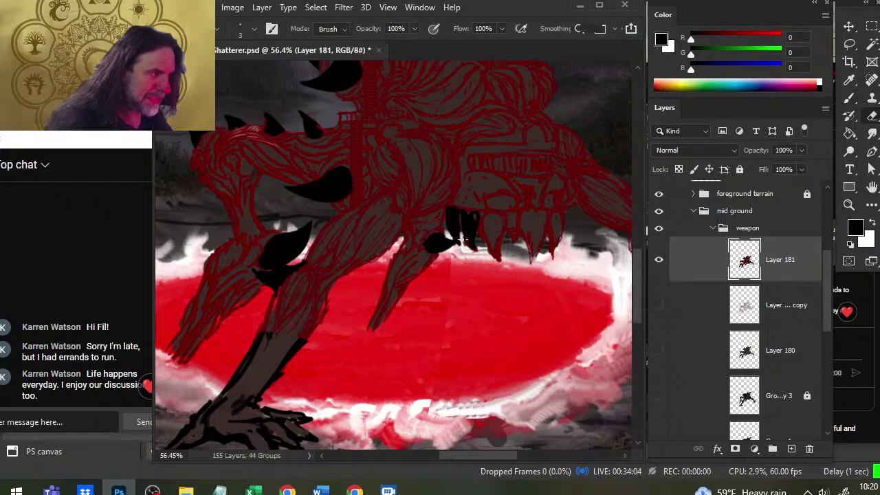
pyautogui.press(']')
pyautogui.press(']')
pyautogui.press(']')
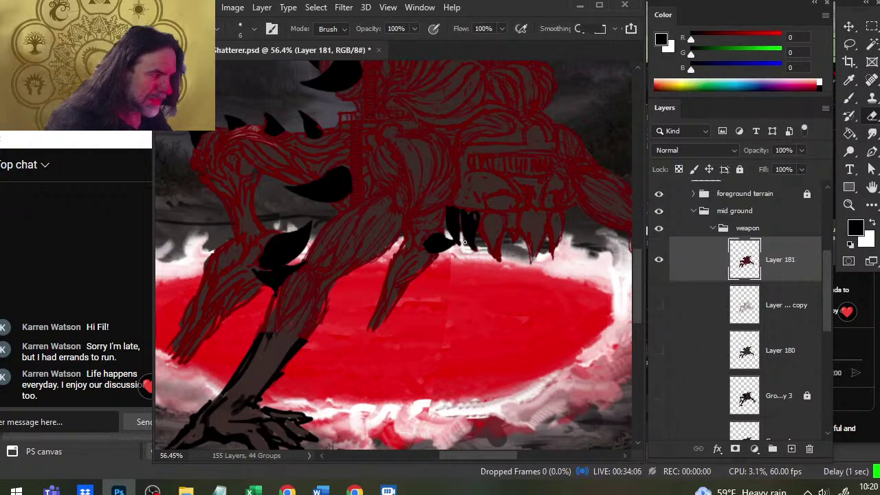
pyautogui.press('b')
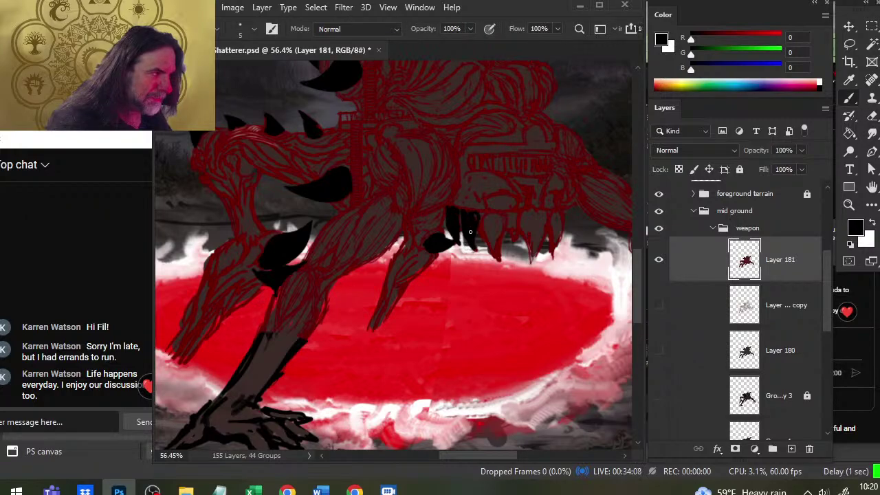
pyautogui.keyDown('alt'); pyautogui.click(472, 206); pyautogui.keyUp('alt')
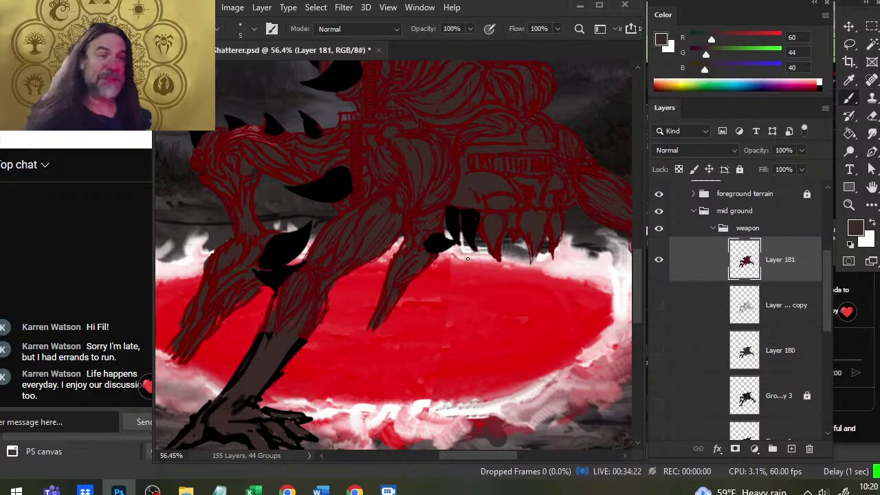
pyautogui.press('alt')
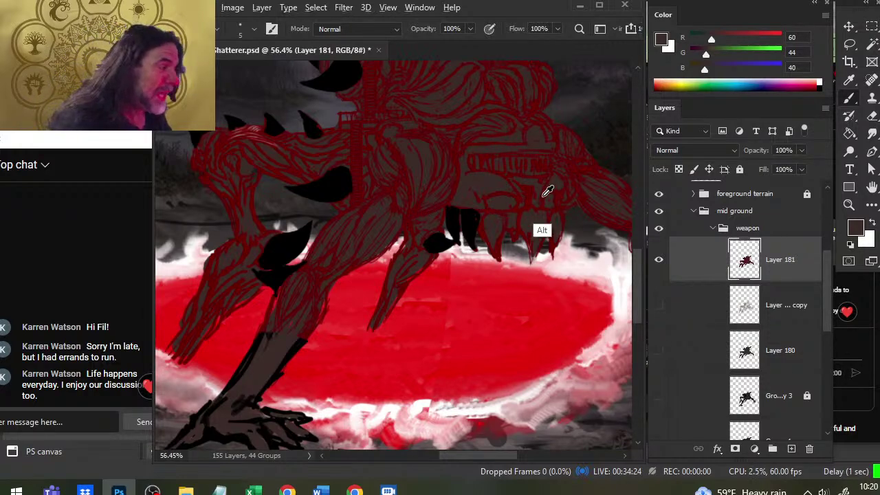
# Rework the contours just above the remaining red fangs in sampled dark red, alternating the 5 px Brush and 7 px Smudge tool
pyautogui.keyDown('alt'); pyautogui.click(528, 188); pyautogui.keyUp('alt')
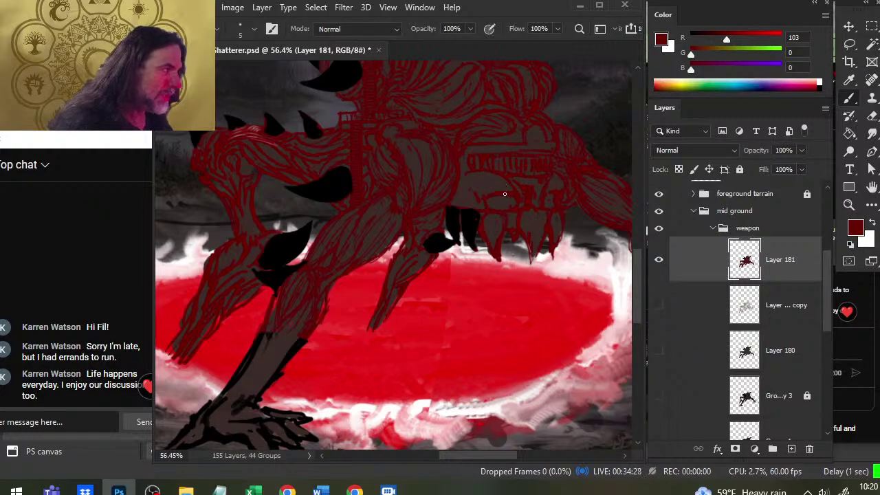
pyautogui.press('r')
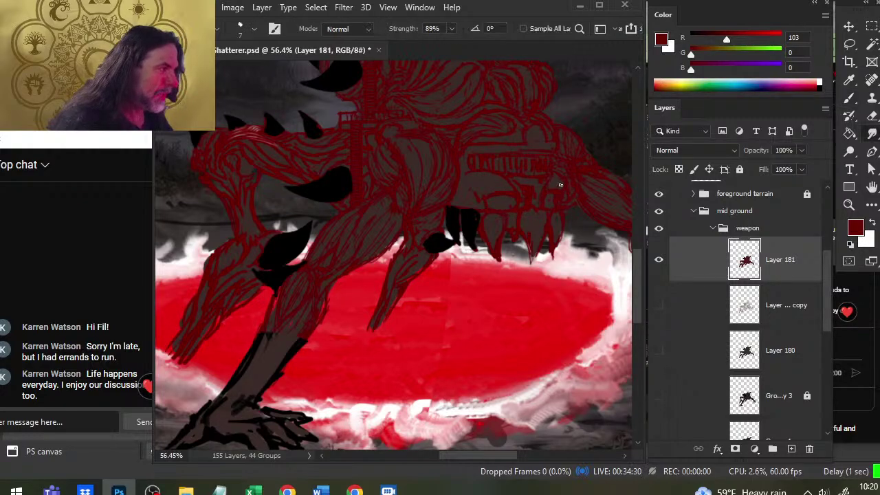
pyautogui.press('b')
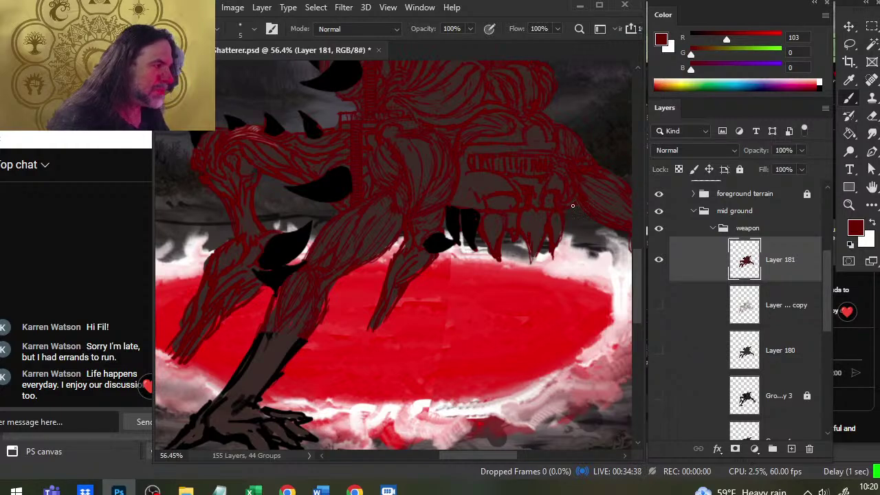
pyautogui.press('r')
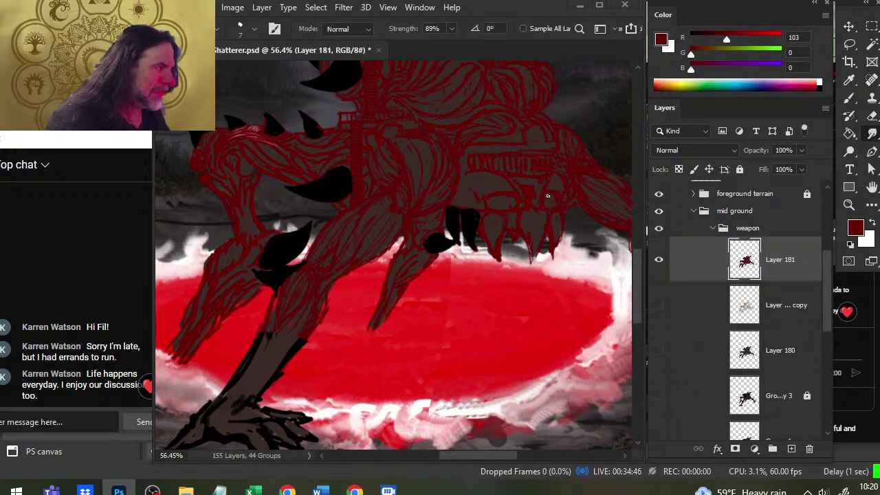
pyautogui.press('b')
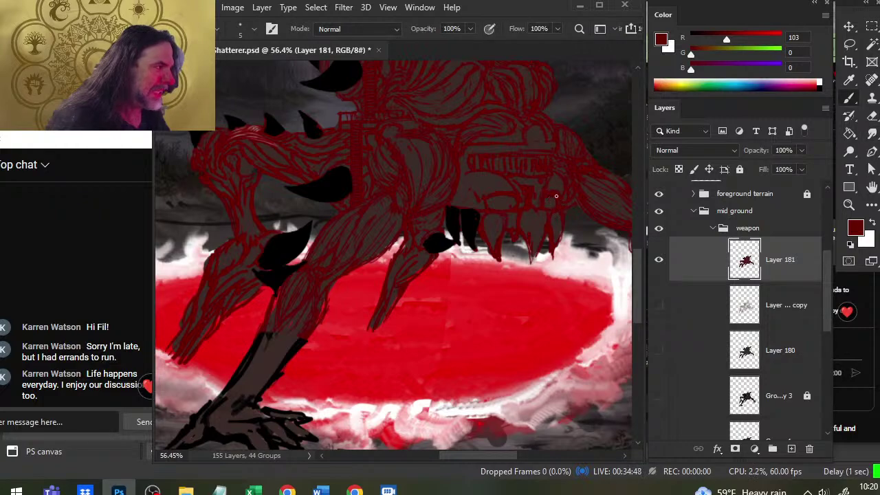
pyautogui.press('r')
pyautogui.press('b')
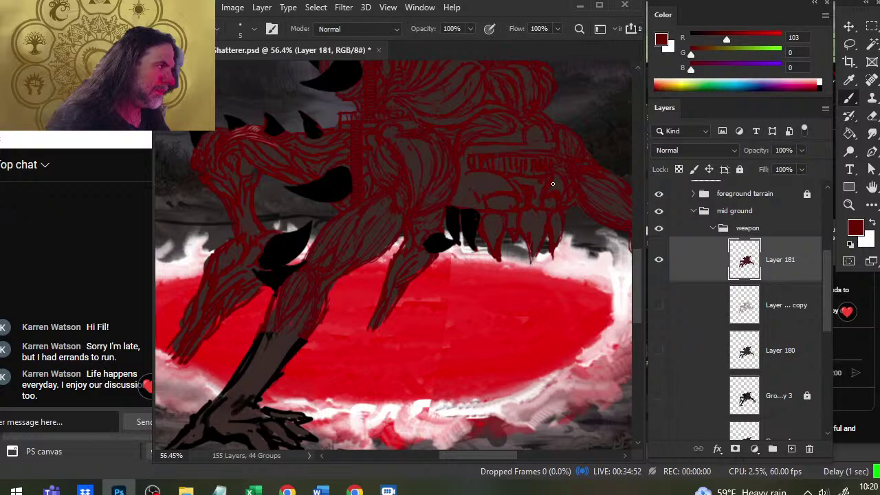
# Refine the dark red lines around the barred band above the fangs with the 5 px Brush and 7 px Smudge tool
pyautogui.press('r')
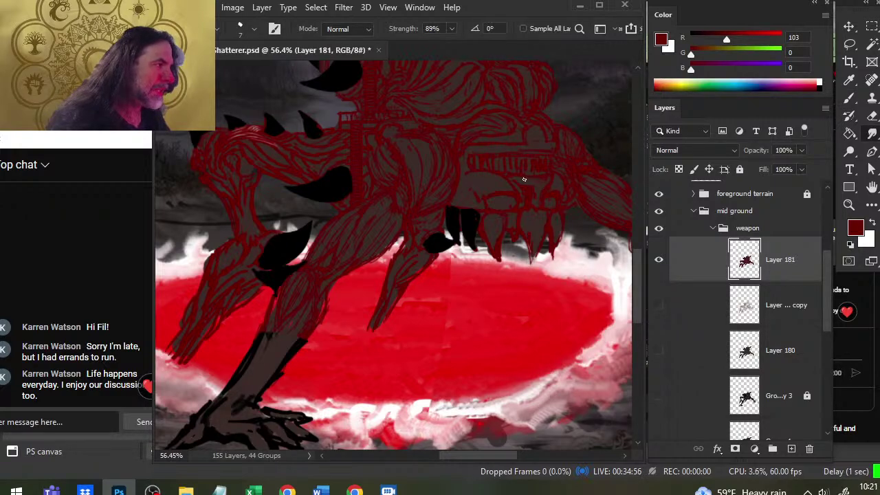
pyautogui.press('b')
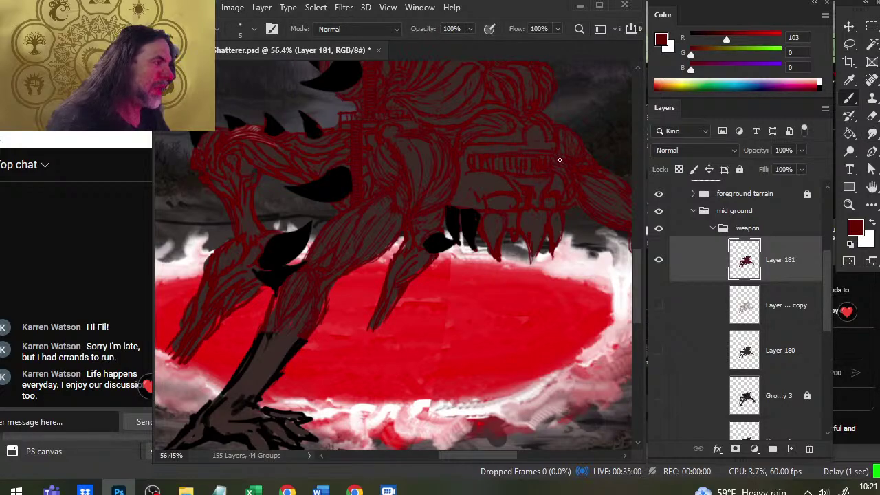
pyautogui.press('r')
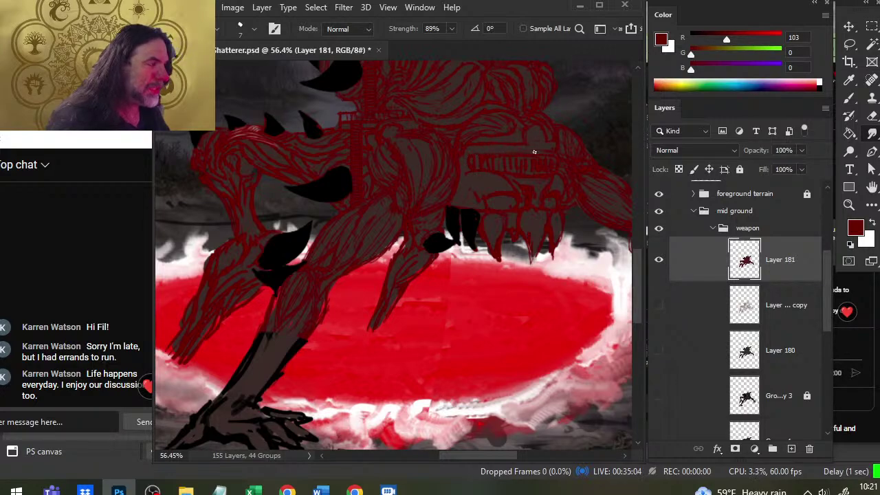
# Redraw and shade the rounded dome above the barred band in dark red, blending its edges with the 7 px Smudge tool at 89% strength
pyautogui.press('b')
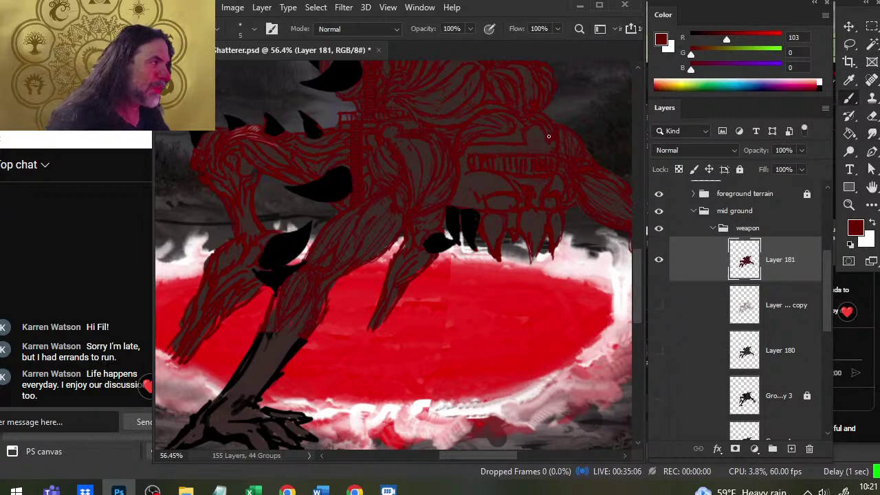
pyautogui.press('r')
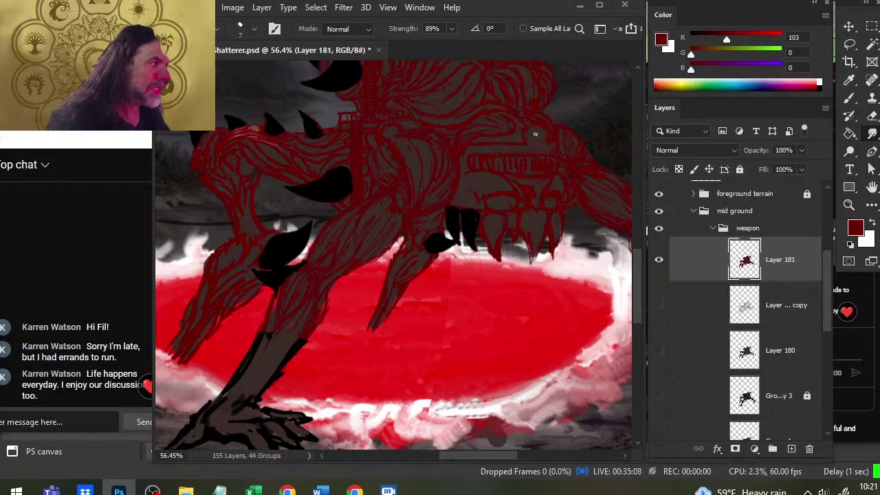
pyautogui.press('b')
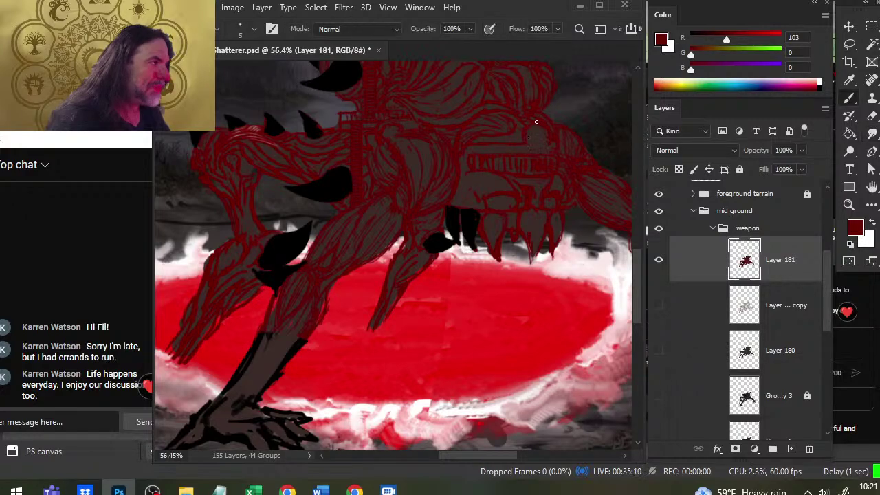
pyautogui.press('r')
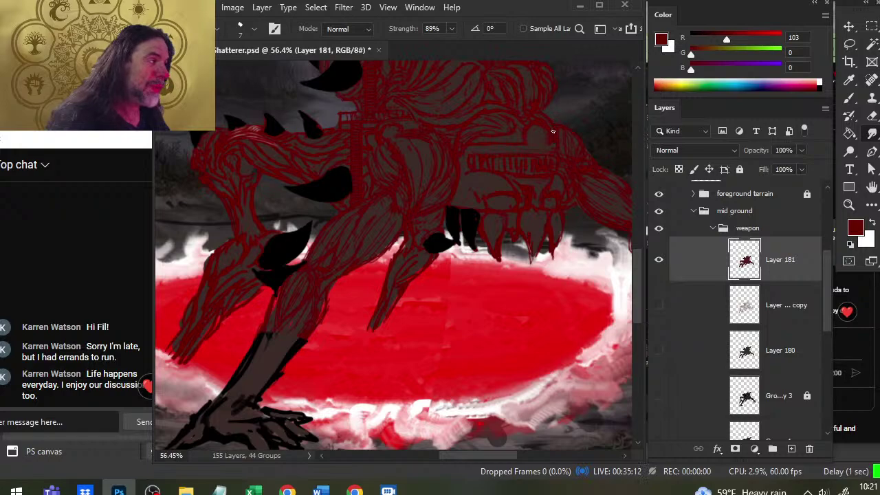
pyautogui.press('b')
pyautogui.press('r')
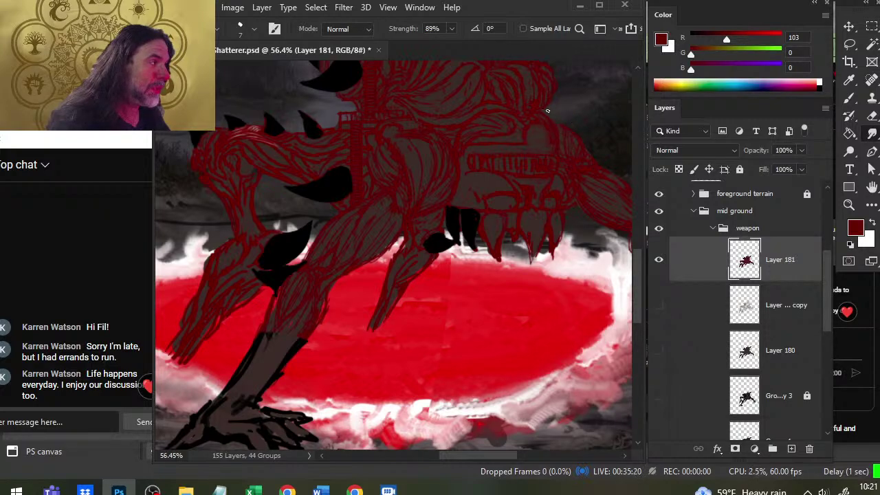
pyautogui.press('b')
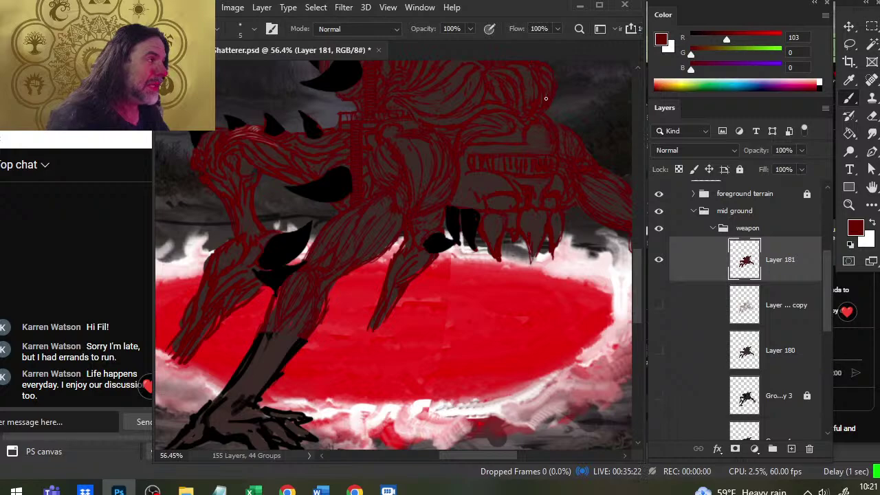
pyautogui.press('r')
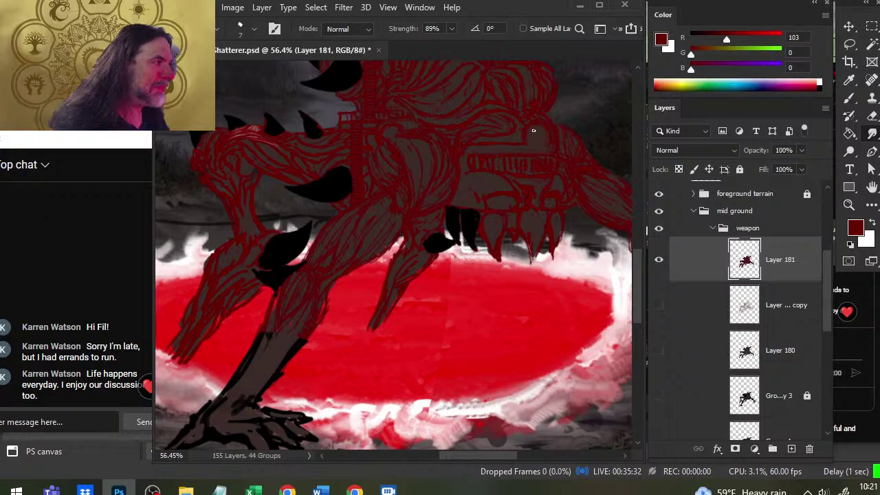
pyautogui.press('b')
pyautogui.press('r')
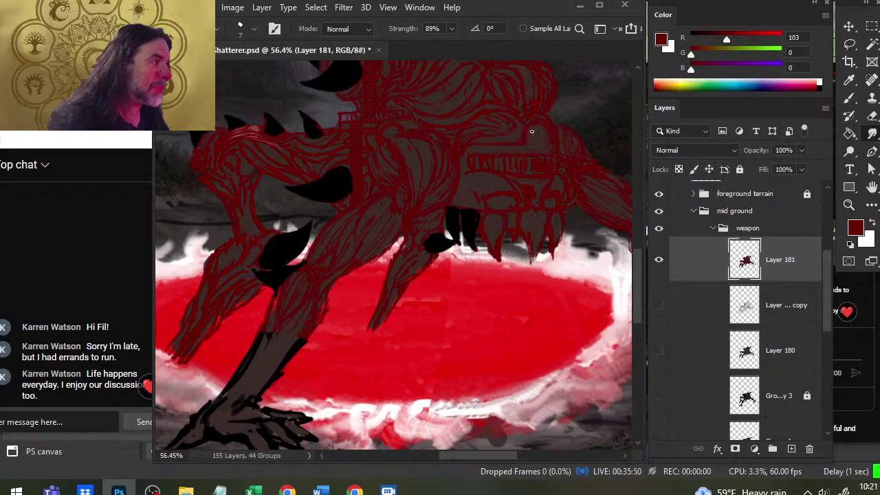
# Refine the dome's right edge and the ledge above the barred band in dark red, alternating the 5 px Brush and 7 px Smudge tool
pyautogui.press('b')
pyautogui.press('r')
pyautogui.press('b')
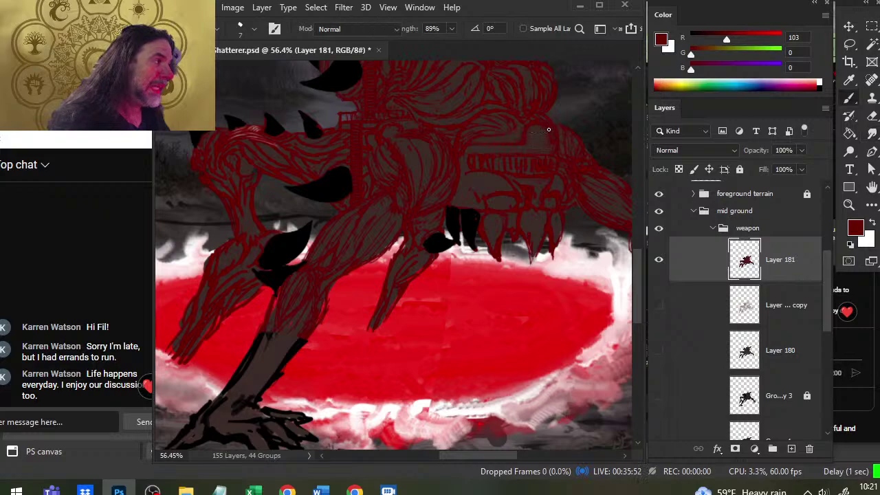
pyautogui.press('b')
pyautogui.press('r')
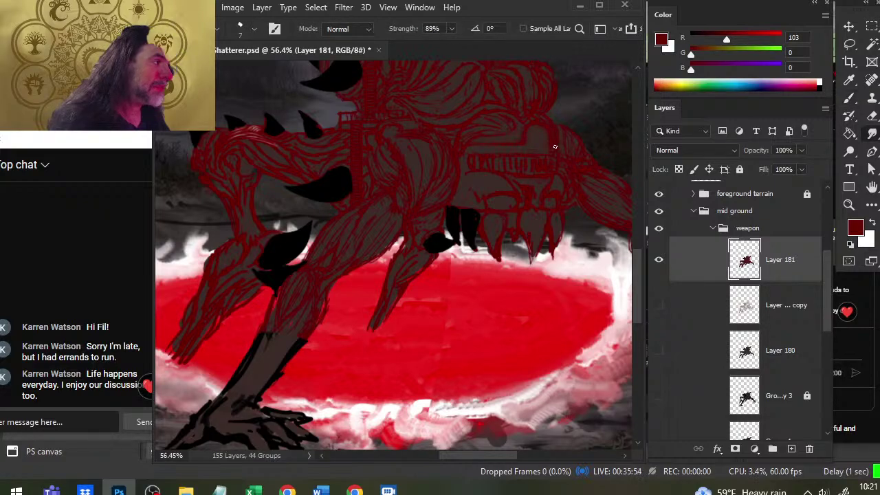
pyautogui.press('b')
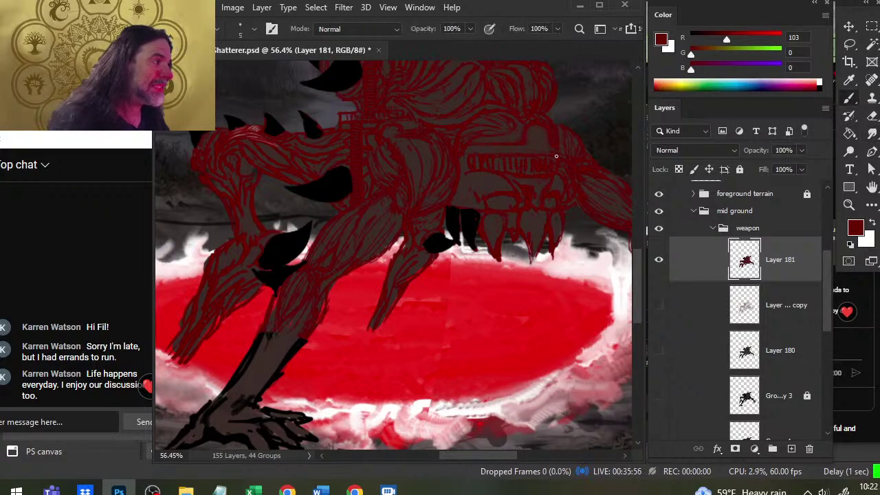
pyautogui.press('r')
pyautogui.press('b')
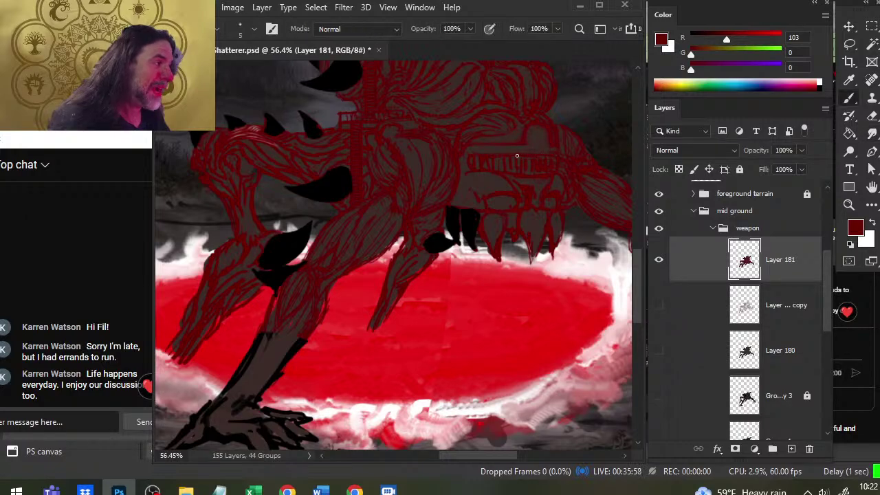
pyautogui.press('r')
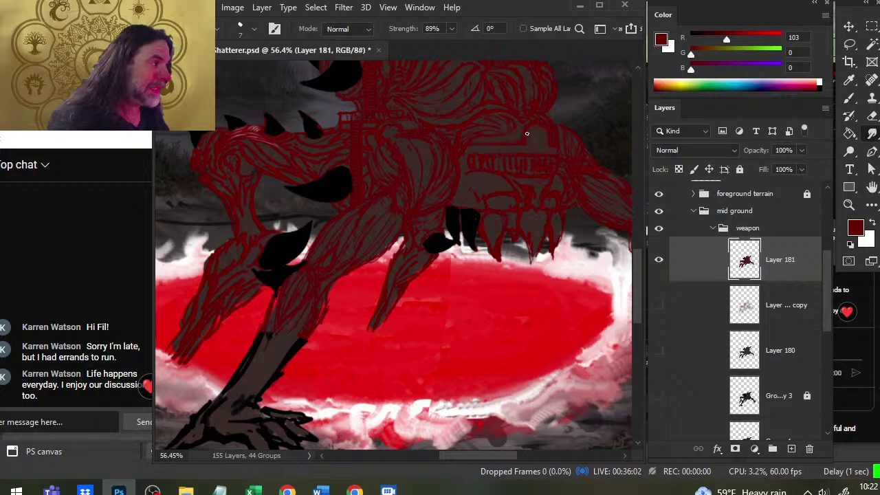
# Sample brown at the dome's left edge and soften its red shading with the 5 px Brush and 7 px Smudge tool
pyautogui.press('b')
pyautogui.keyDown('alt'); pyautogui.click(526, 131); pyautogui.keyUp('alt')
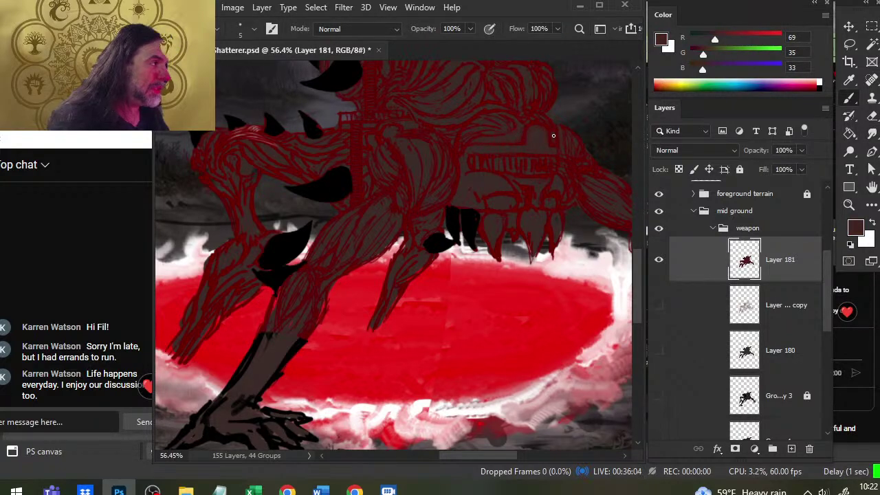
pyautogui.press('r')
pyautogui.press('b')
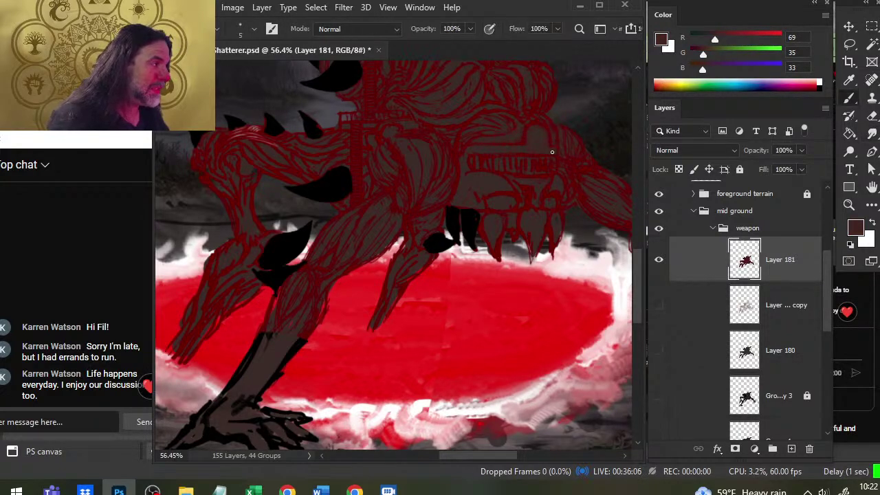
# Sample dark red and rework the dome's lower right side where it meets the ledge, blending the strokes with the Smudge tool
pyautogui.keyDown('alt'); pyautogui.click(548, 150); pyautogui.keyUp('alt')
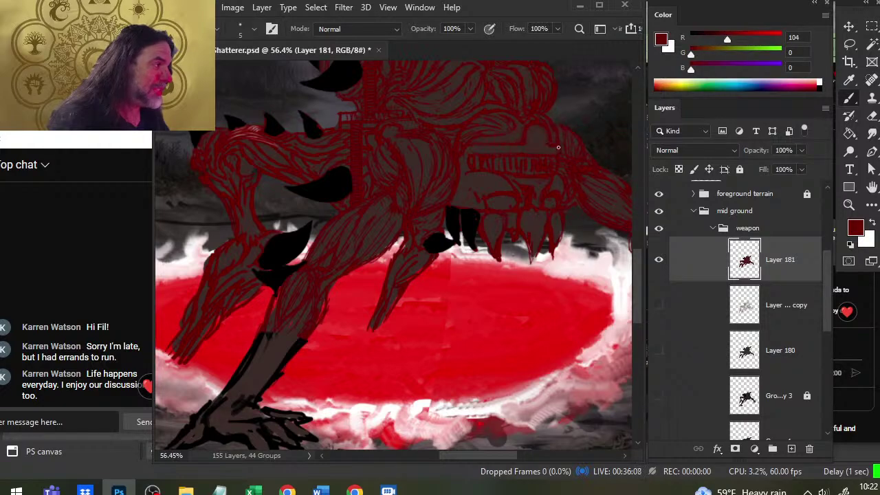
pyautogui.press('r')
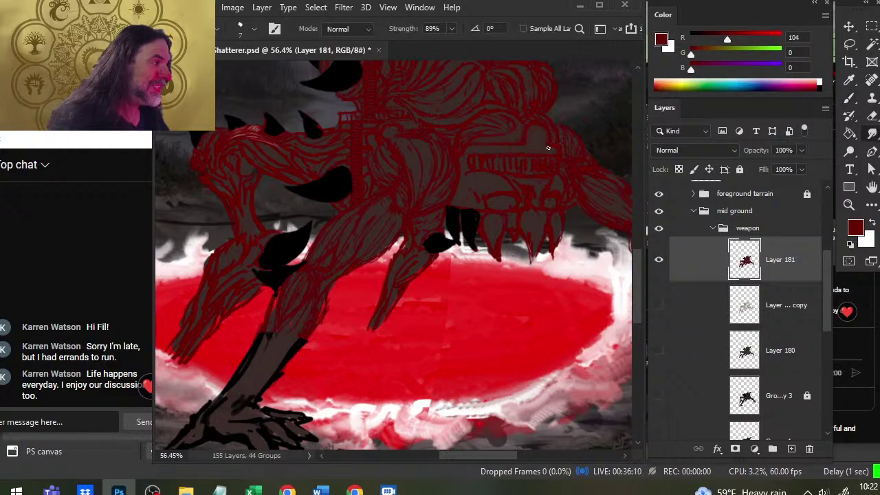
pyautogui.press('b')
pyautogui.press('r')
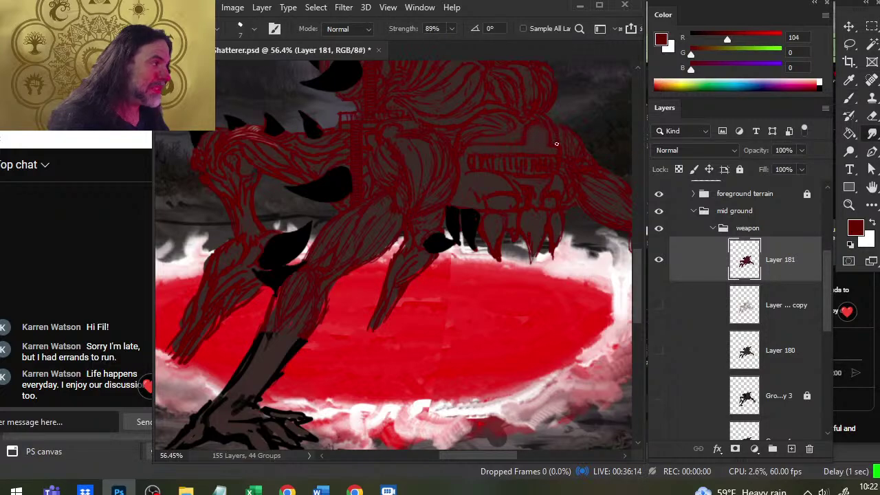
pyautogui.press('b')
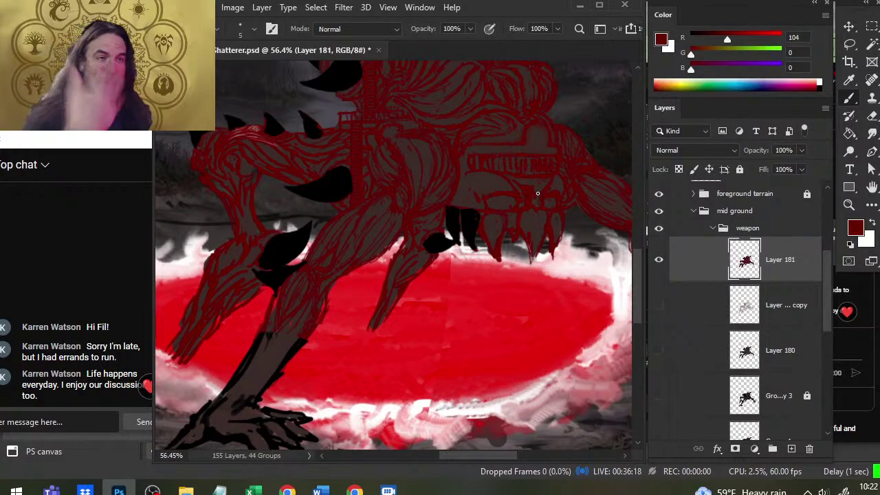
pyautogui.press('r')
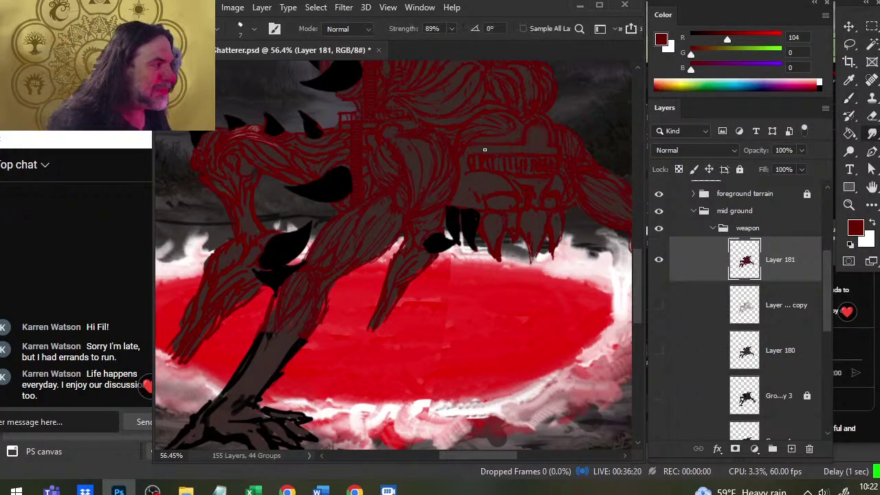
# Shape the ledge's left end beside the barred band in dark red, smoothing the corner with the 7 px Smudge tool
pyautogui.press('b')
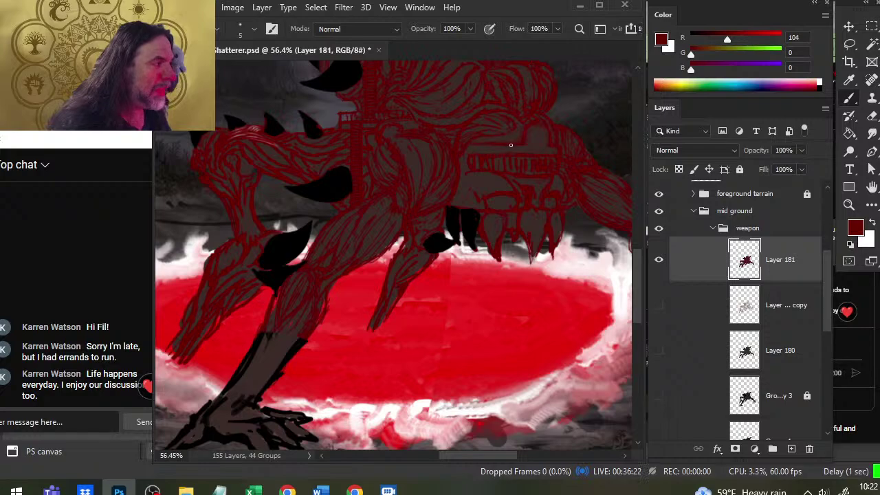
pyautogui.press('r')
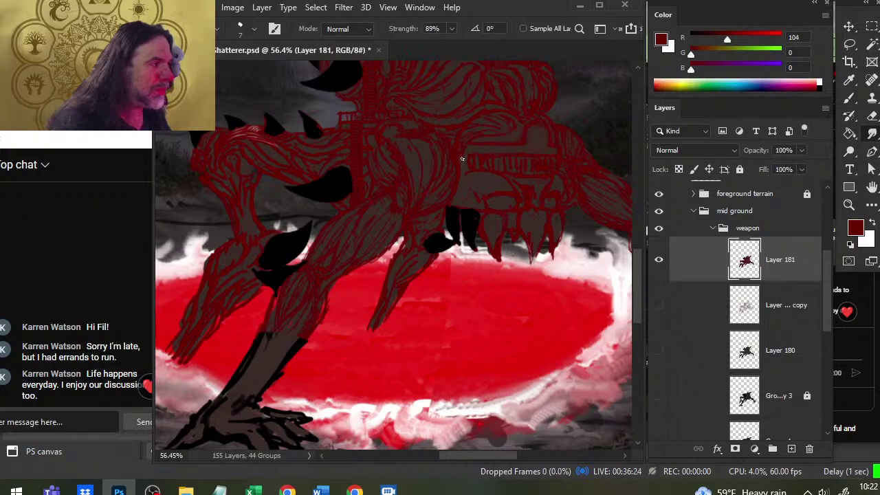
pyautogui.press('b')
pyautogui.press('r')
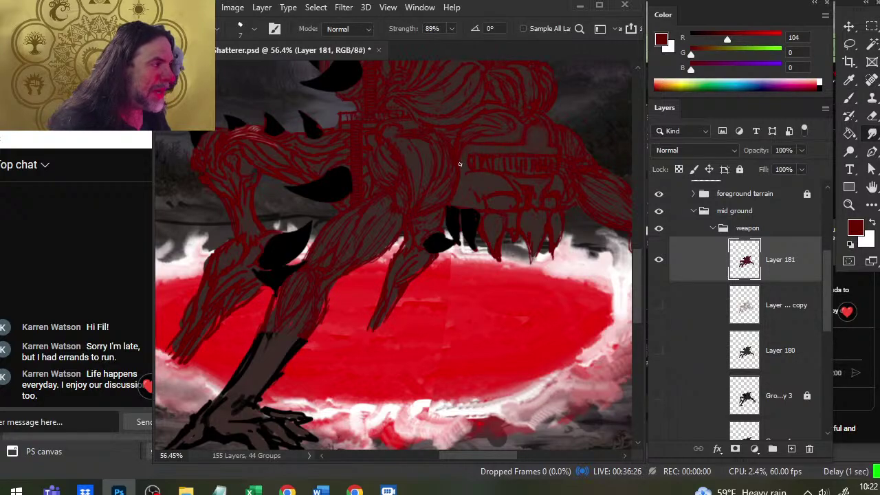
pyautogui.press('b')
pyautogui.press('r')
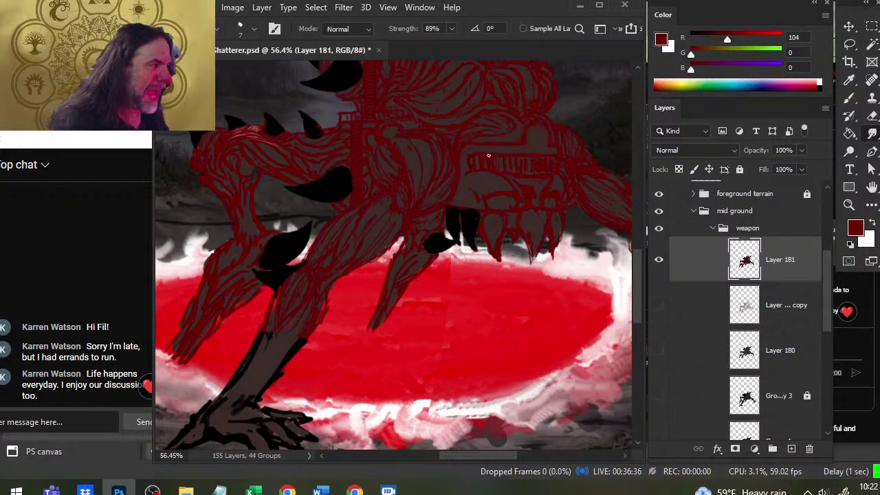
# Clean up the ledge line running from the band's left corner to the dome and blend the dome's inner shading
pyautogui.press('b')
pyautogui.press('r')
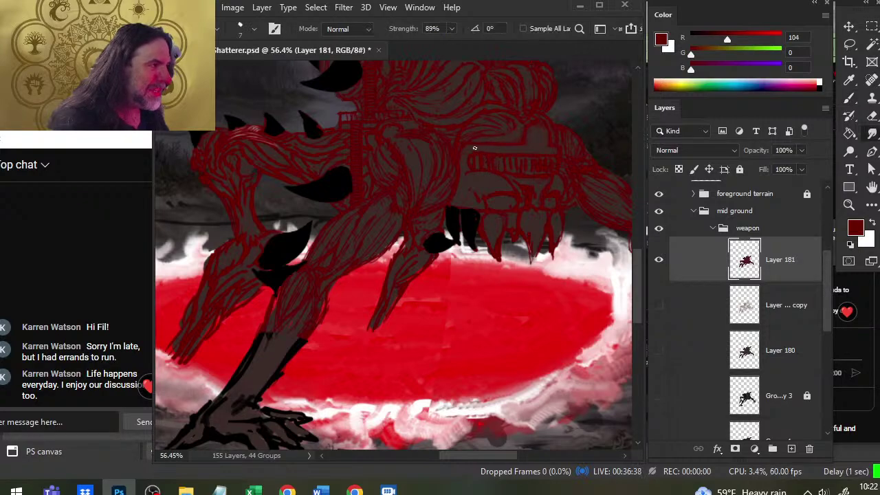
pyautogui.press('b')
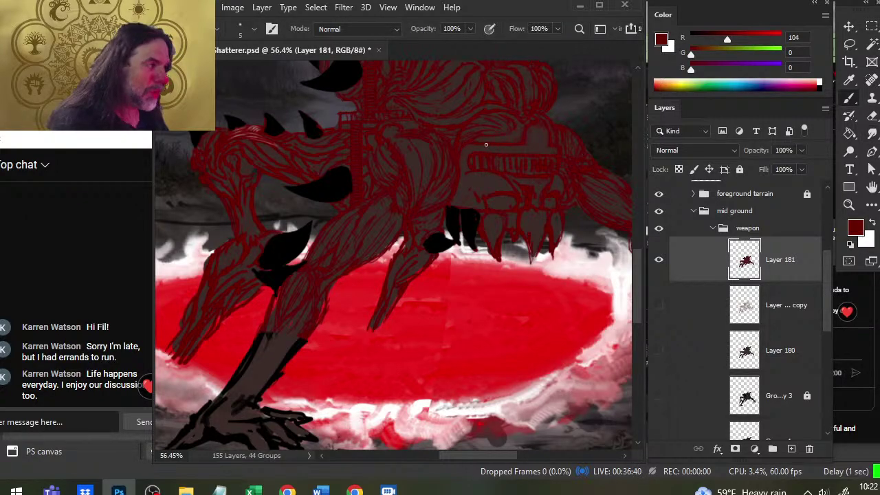
pyautogui.press('r')
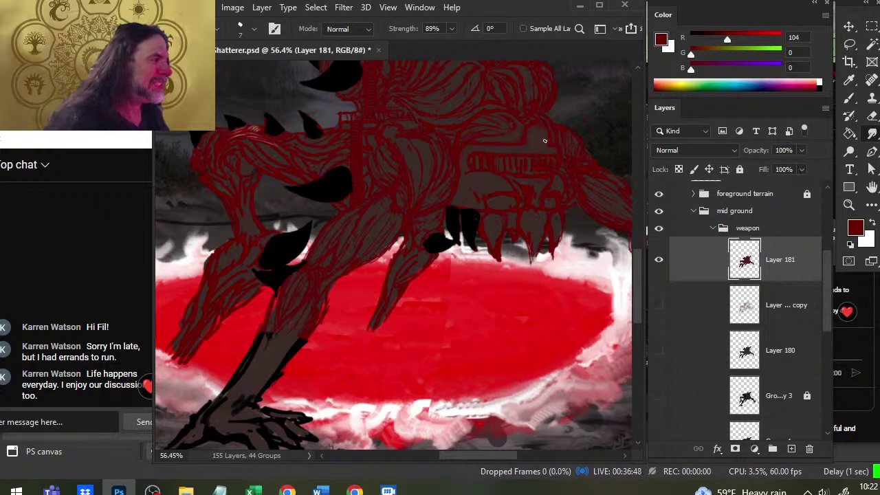
pyautogui.press('b')
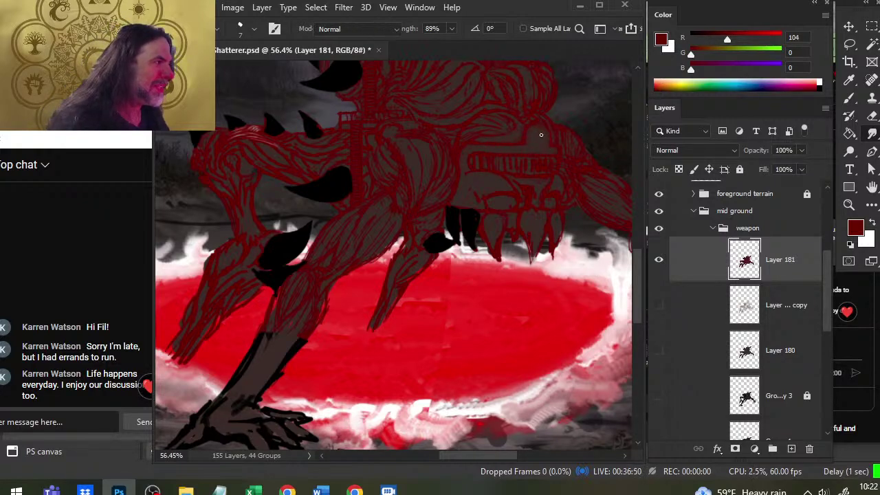
pyautogui.press('r')
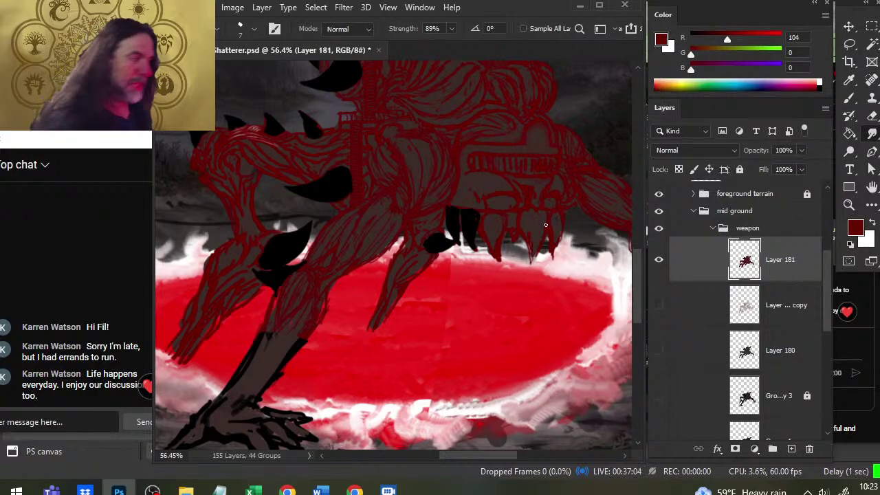
# Touch up the barred band's right end with sampled brown, and rework its neighbouring contours in sampled dark red, smudging them smooth
pyautogui.press('b')
pyautogui.keyDown('alt'); pyautogui.click(540, 172); pyautogui.keyUp('alt')
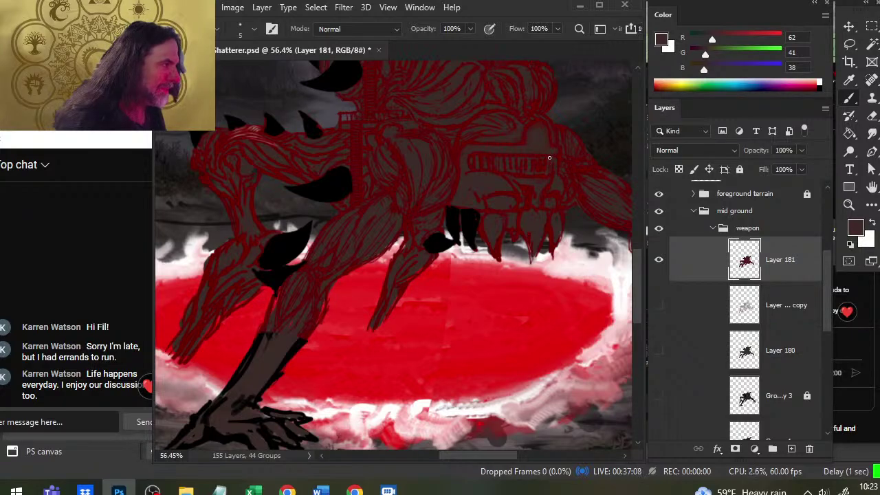
pyautogui.keyDown('alt'); pyautogui.click(536, 176); pyautogui.keyUp('alt')
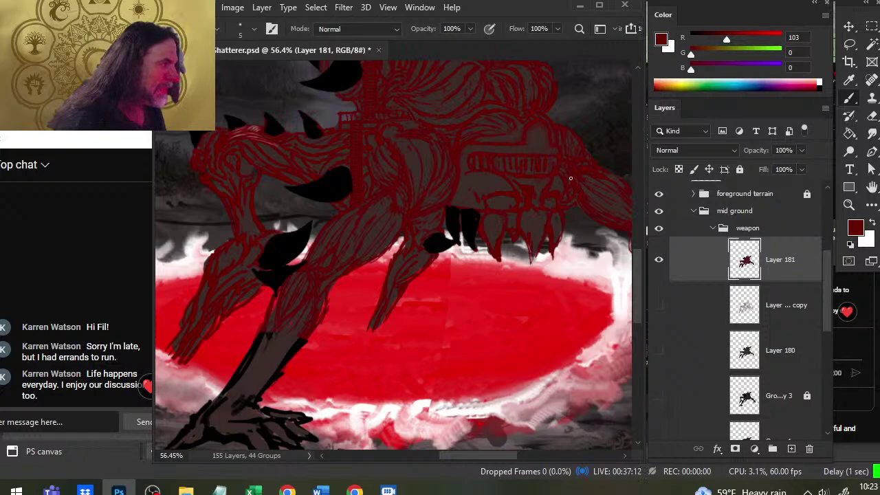
pyautogui.press('r')
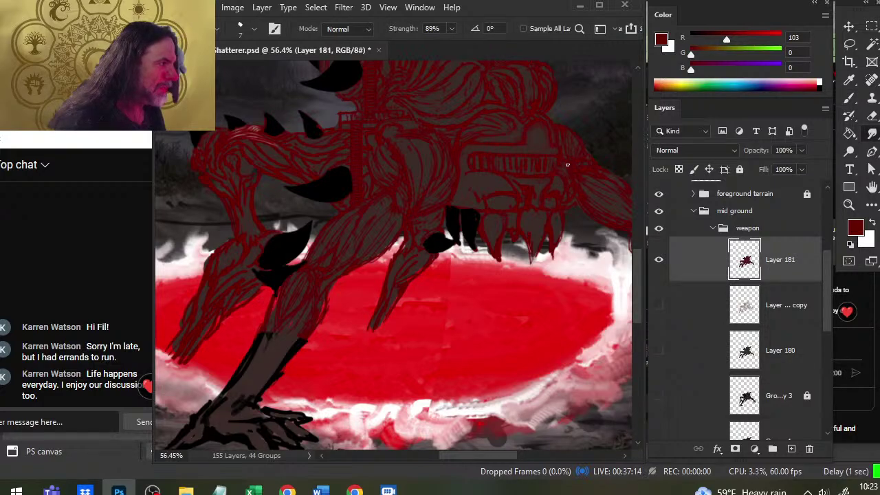
pyautogui.press('b')
pyautogui.press('r')
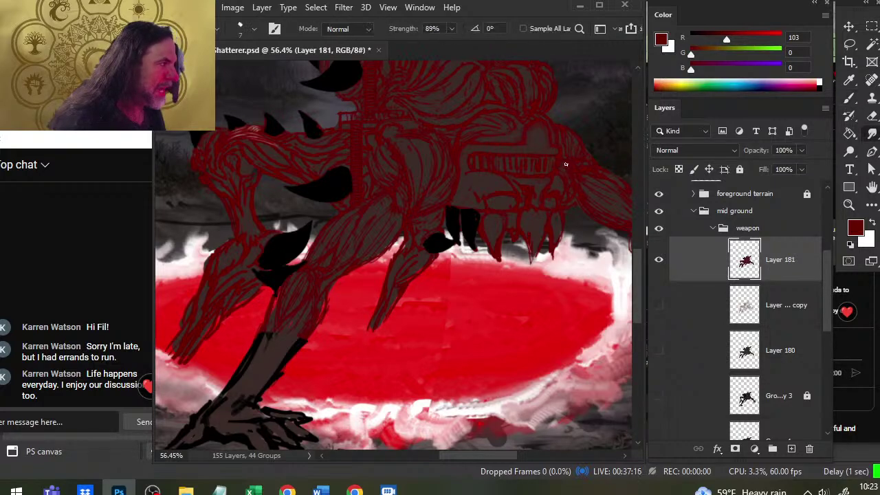
# Sample brown beside the band's right end and clean up the area up to the dome with the 5 px Brush and Smudge tool
pyautogui.press('b')
pyautogui.keyDown('alt'); pyautogui.click(561, 161); pyautogui.keyUp('alt')
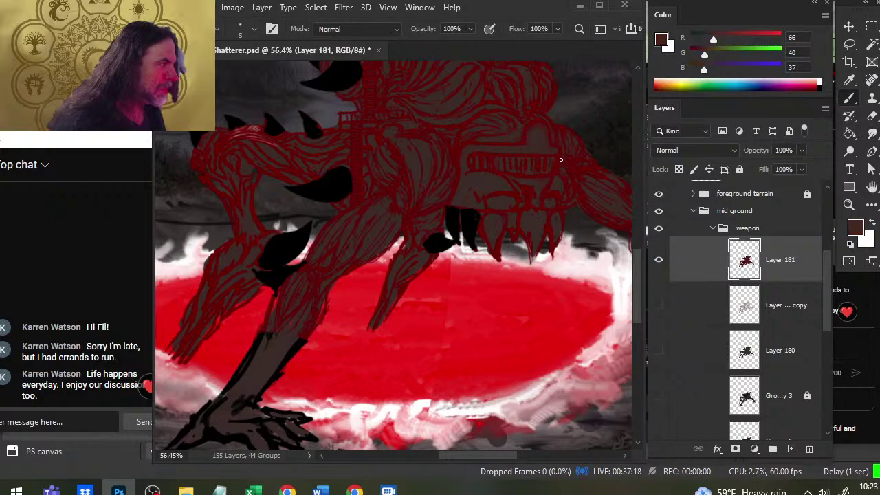
pyautogui.press('r')
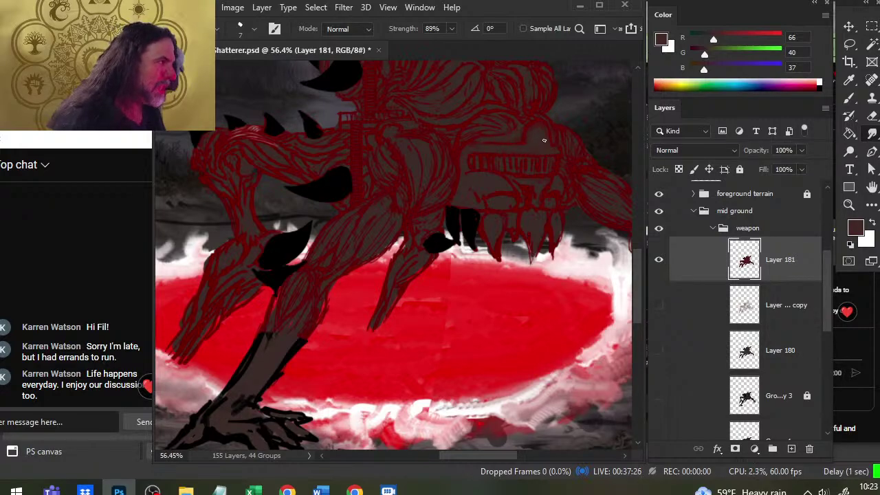
pyautogui.press('b')
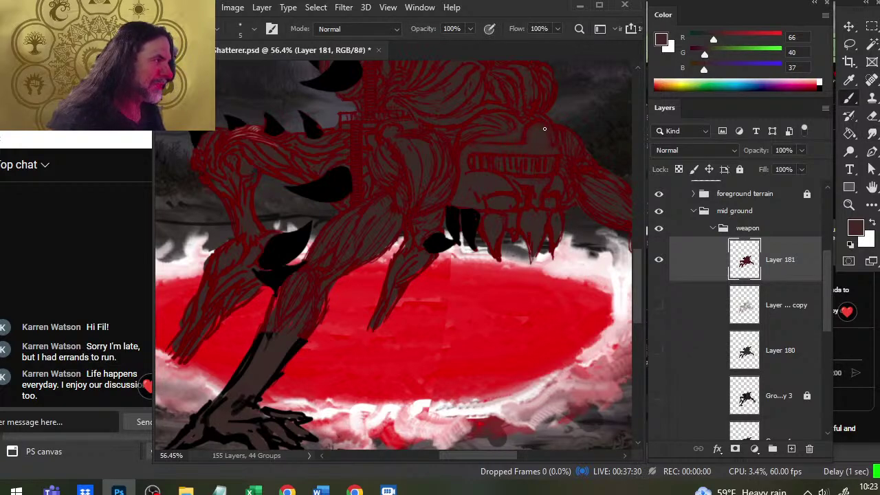
# Keep the brown as background color, sample dark red from the body lines, and rework the dome's base with the Brush and Smudge tool
pyautogui.press('x')
pyautogui.keyDown('alt'); pyautogui.click(487, 99); pyautogui.keyUp('alt')
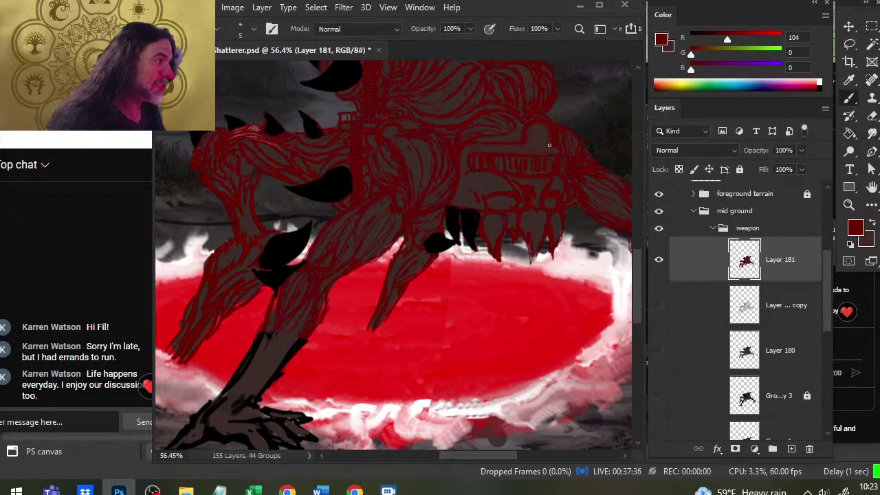
pyautogui.press('r')
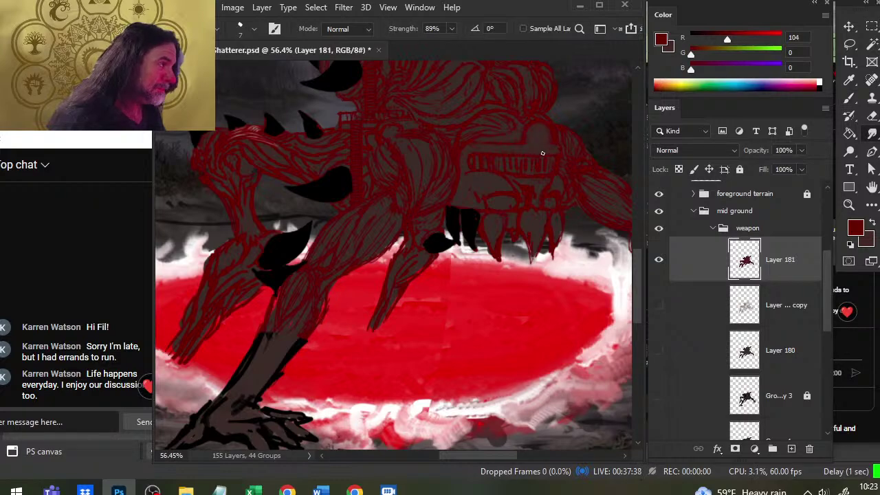
pyautogui.press('b')
pyautogui.press('r')
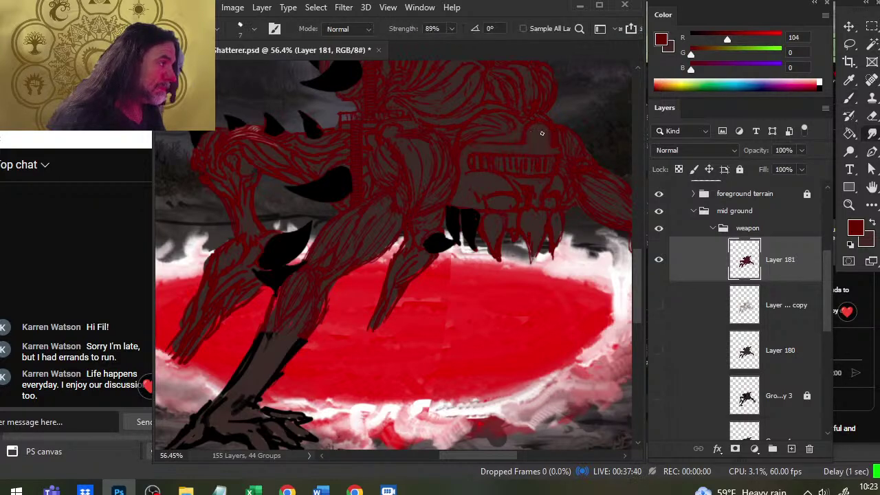
# Strengthen the dome's rounded outline and right-hand shading in dark red, blending inward with the 7 px Smudge tool at 89% strength
pyautogui.press('b')
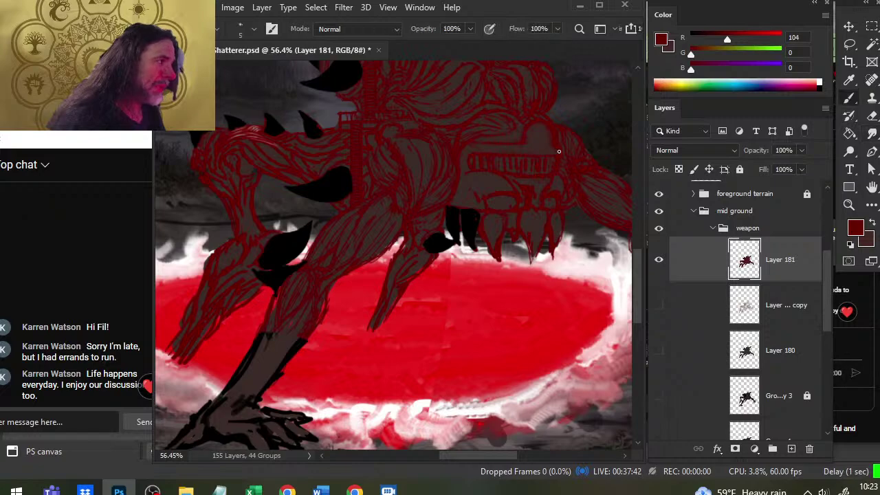
pyautogui.press('r')
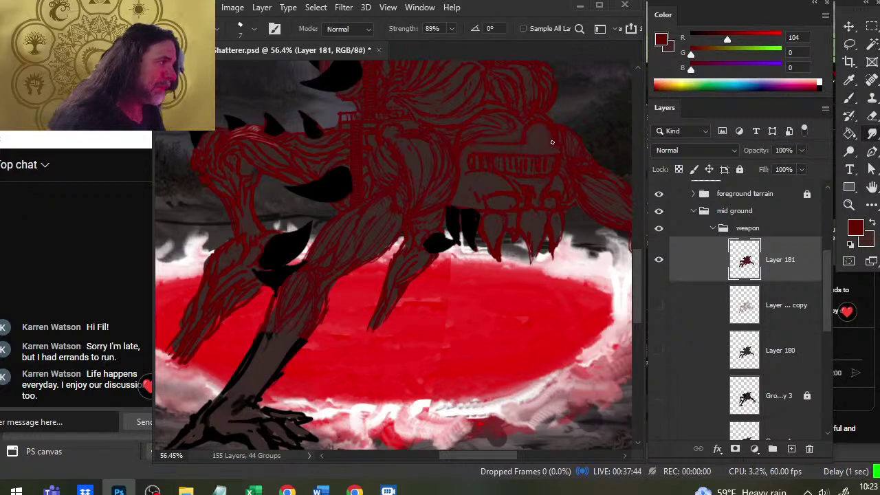
pyautogui.press('b')
pyautogui.press('r')
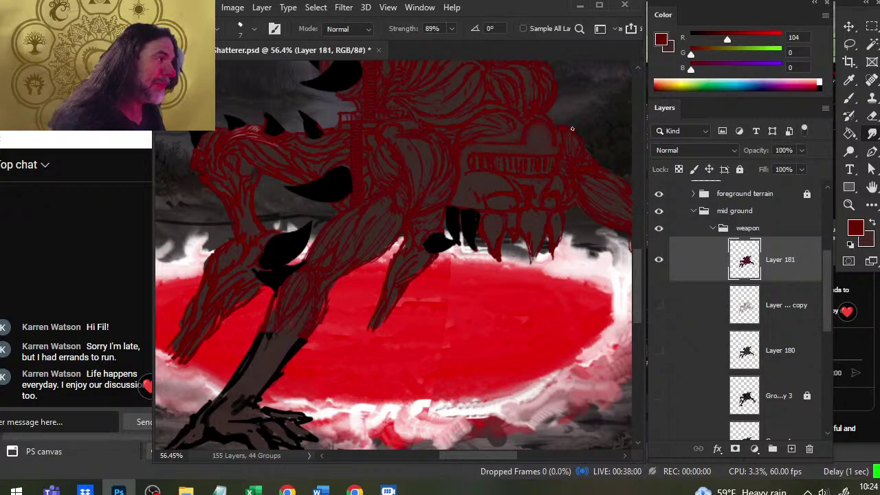
pyautogui.press('b')
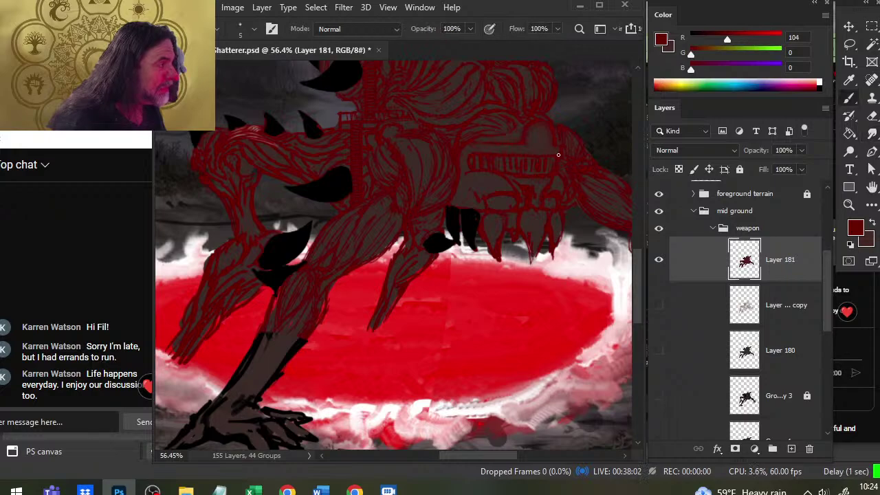
# Rework the contours between the dome and the adjoining right leg in dark red, blending with the 7 px Smudge tool at 89% strength
pyautogui.press('r')
pyautogui.press('b')
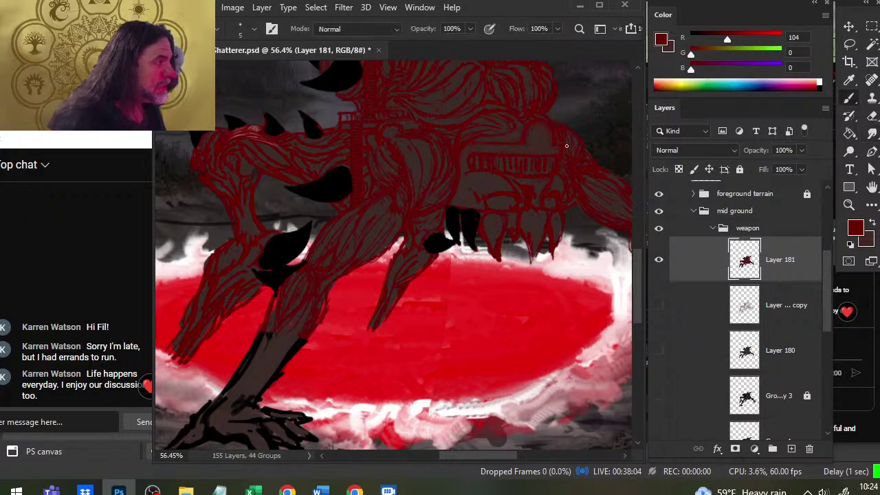
pyautogui.press('r')
pyautogui.press('b')
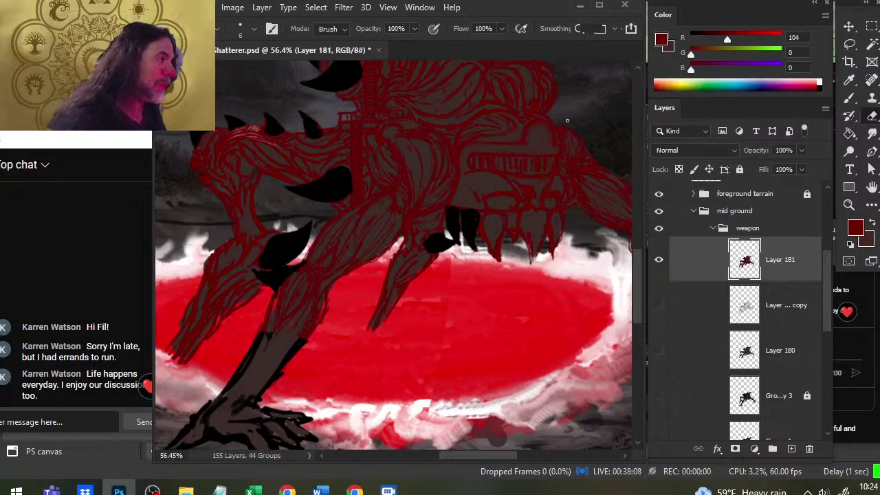
pyautogui.press('b')
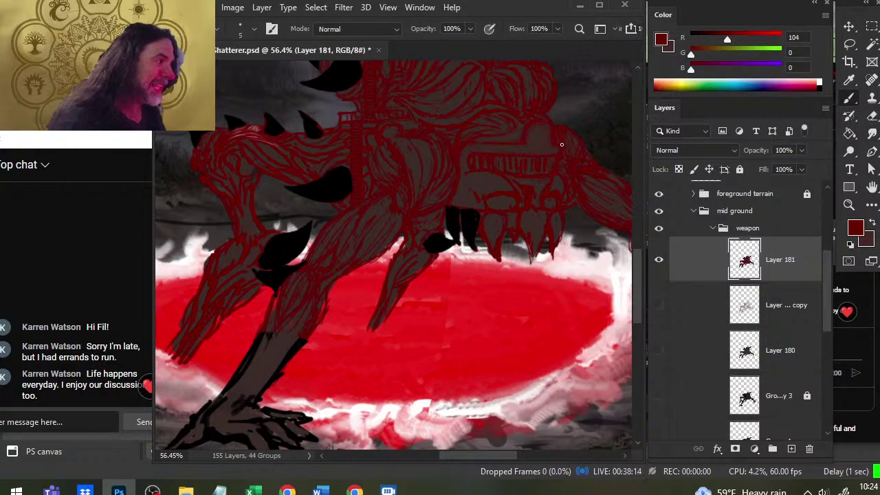
pyautogui.press('r')
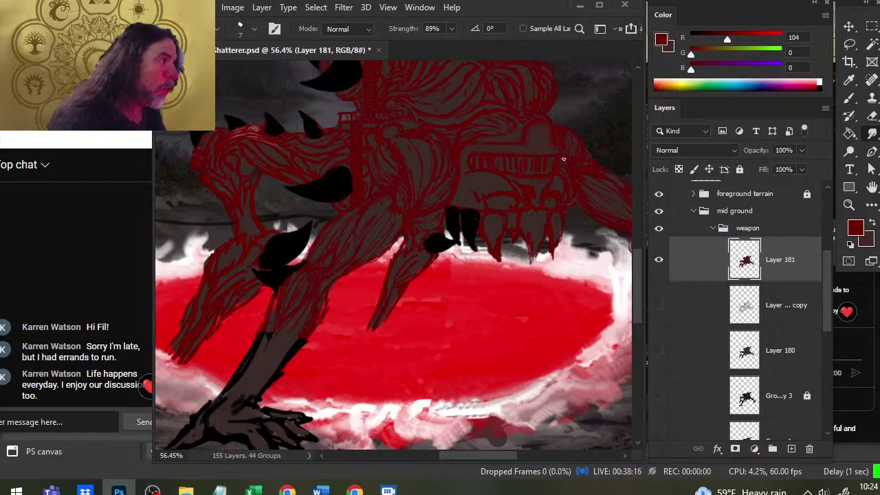
pyautogui.press('b')
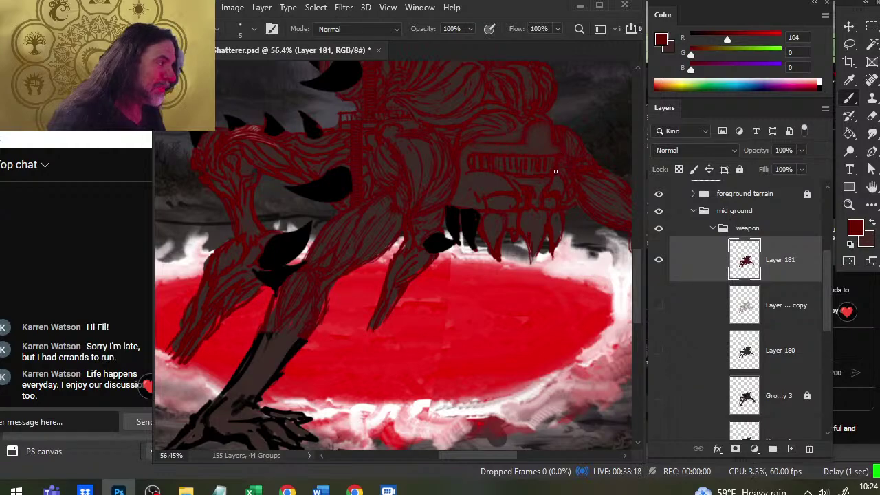
# Refine the barred band's lower edge and left end with the 5 px dark red Brush and the Smudge tool
pyautogui.press('r')
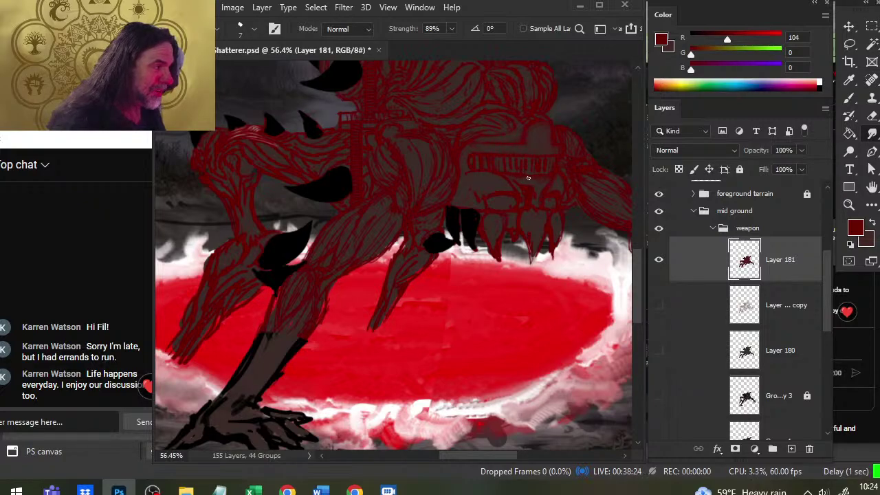
pyautogui.press('b')
pyautogui.press('r')
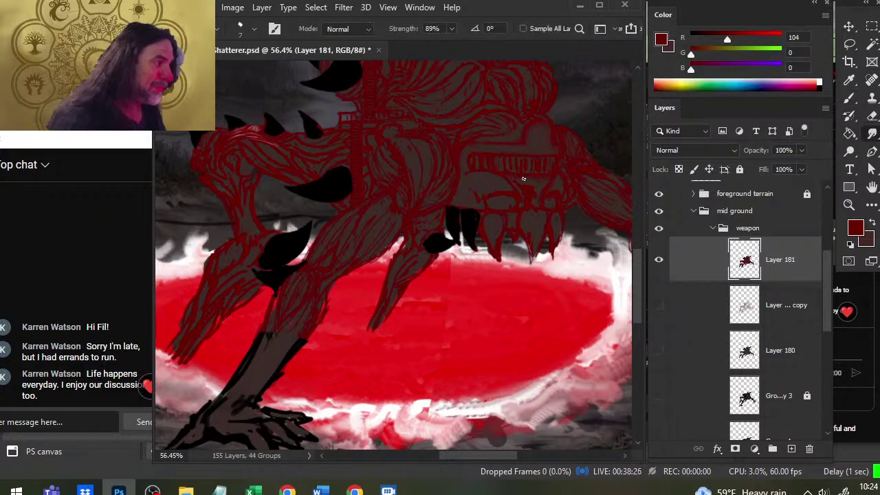
pyautogui.press('b')
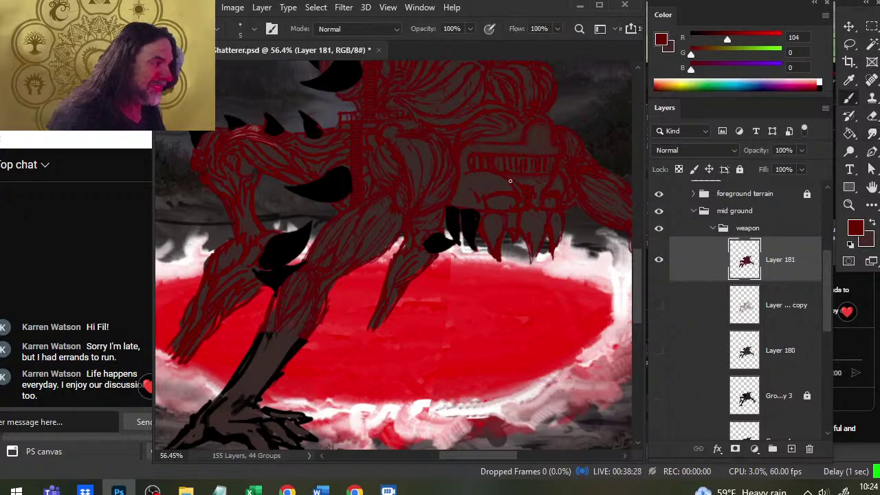
pyautogui.press('r')
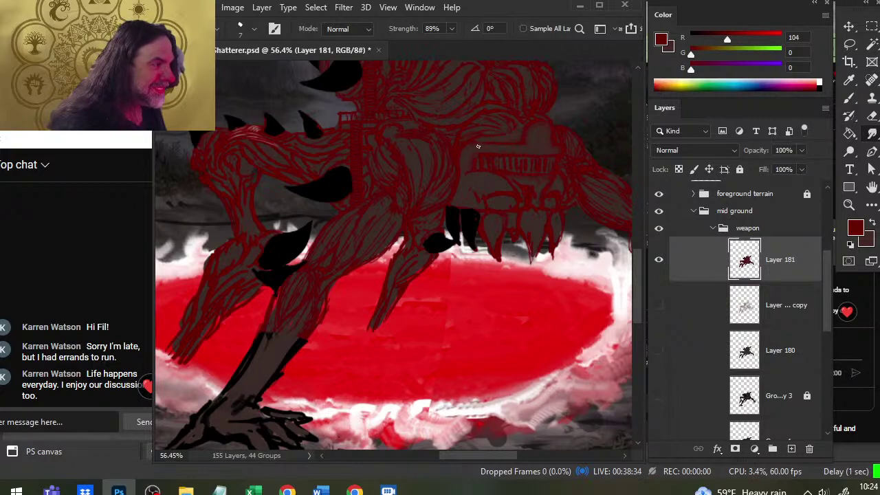
# Shape the frame line above the barred band, running from its left end to the dome, with dark red strokes and smudging
pyautogui.press('b')
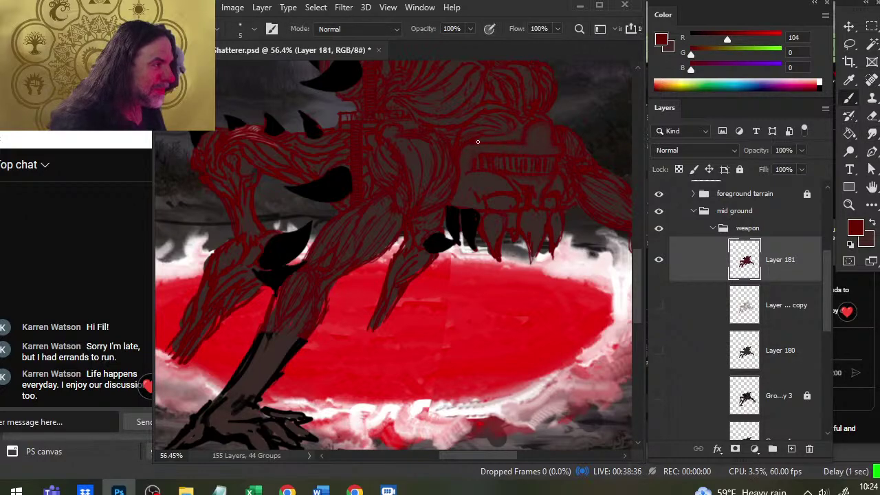
pyautogui.press('r')
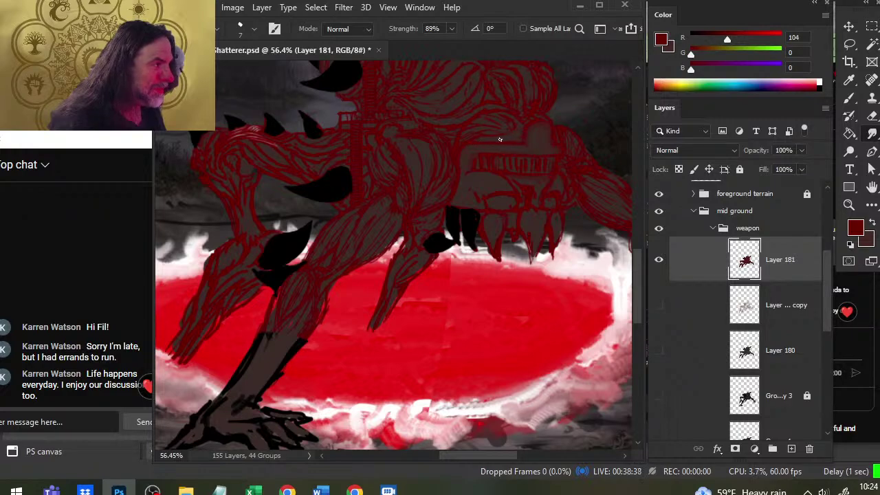
pyautogui.press('b')
pyautogui.press('r')
pyautogui.press('b')
pyautogui.press('r')
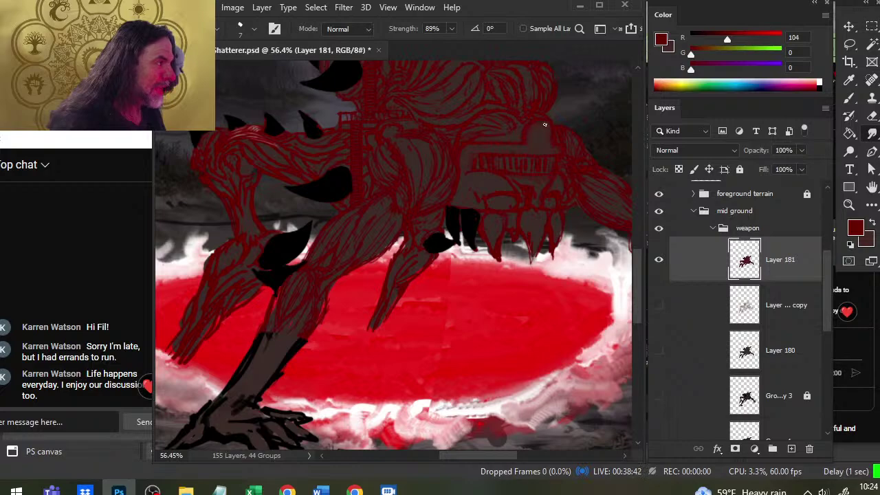
# Sharpen the dome's curved top and right edge in dark red, smudging the shading inward
pyautogui.press('b')
pyautogui.press('r')
pyautogui.press('b')
pyautogui.press('r')
pyautogui.press('b')
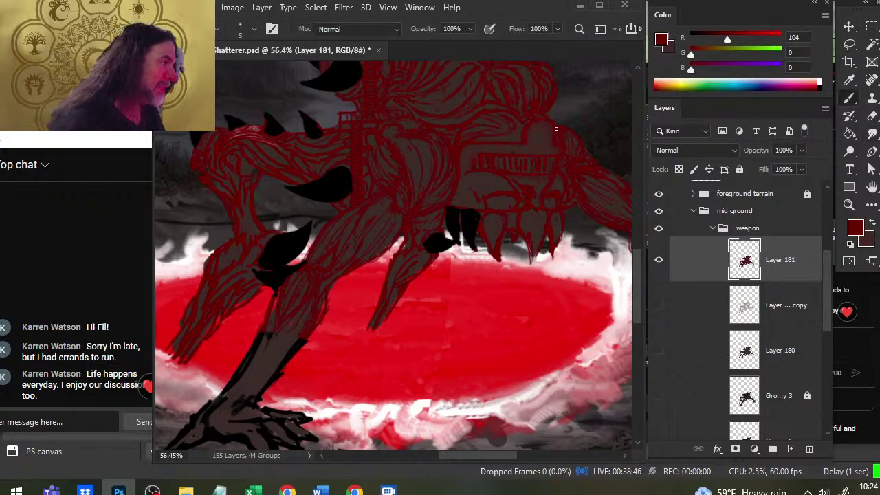
pyautogui.press('r')
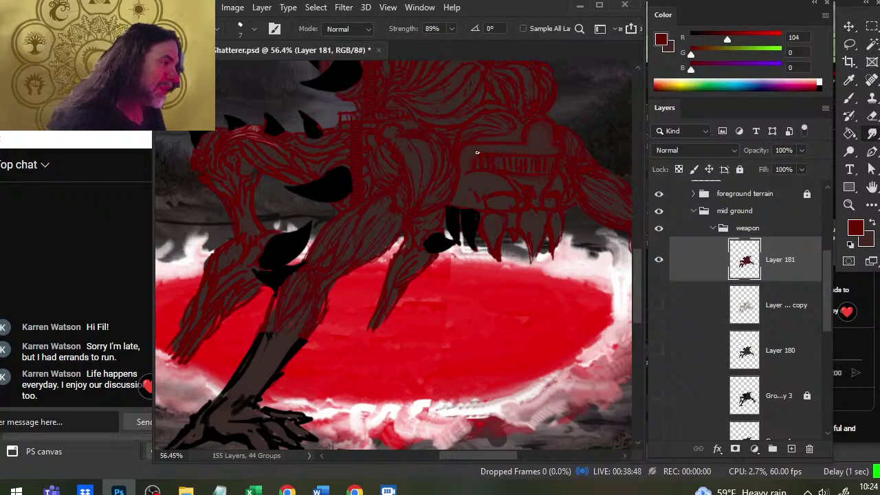
# Define the frame's left corner beside the barred band and the brow contours beneath it in dark red, smudging the edges smooth
pyautogui.press('b')
pyautogui.press('r')
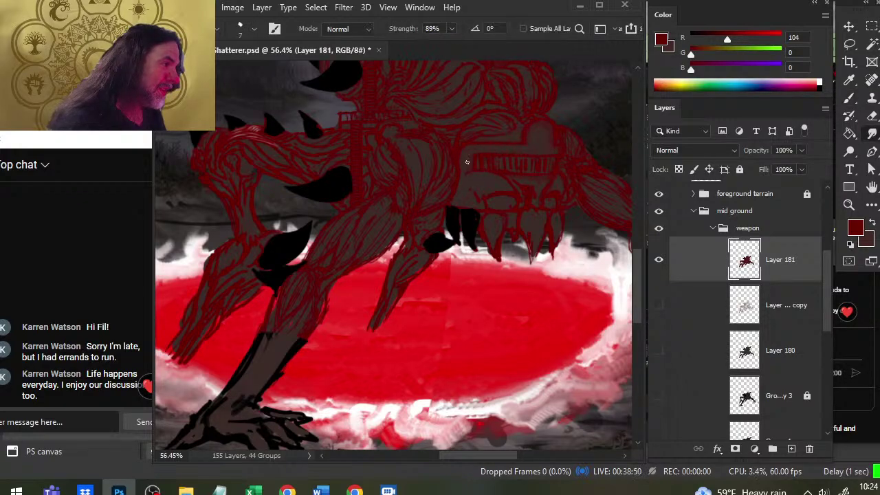
pyautogui.press('b')
pyautogui.press('r')
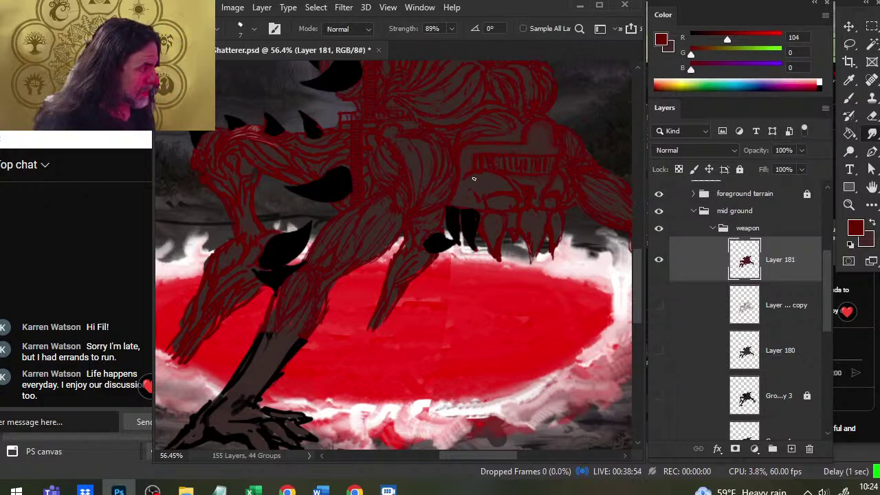
pyautogui.press('b')
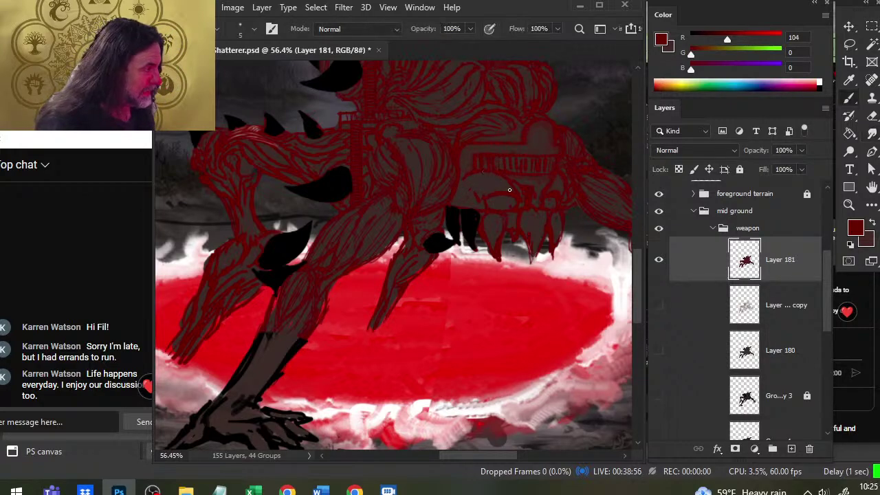
pyautogui.press('r')
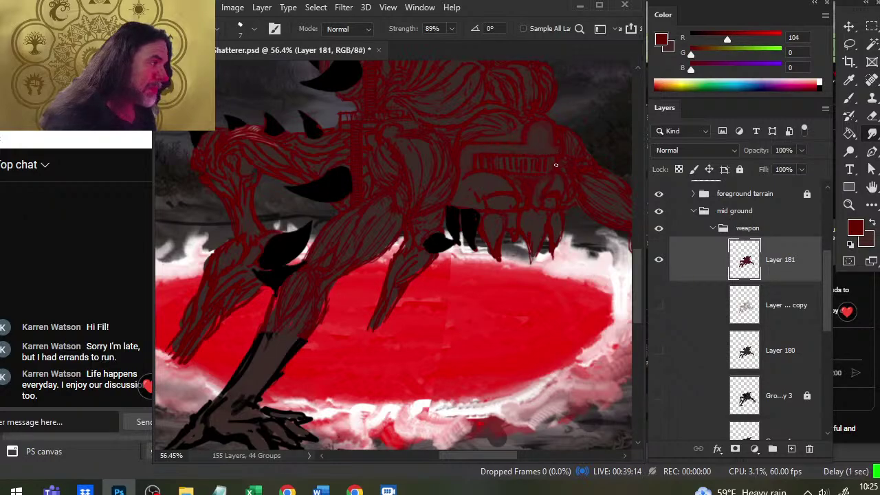
# Touch up the barred band's right end in sampled brown, and sample dark red below the band for the contours above the fangs
pyautogui.press('b')
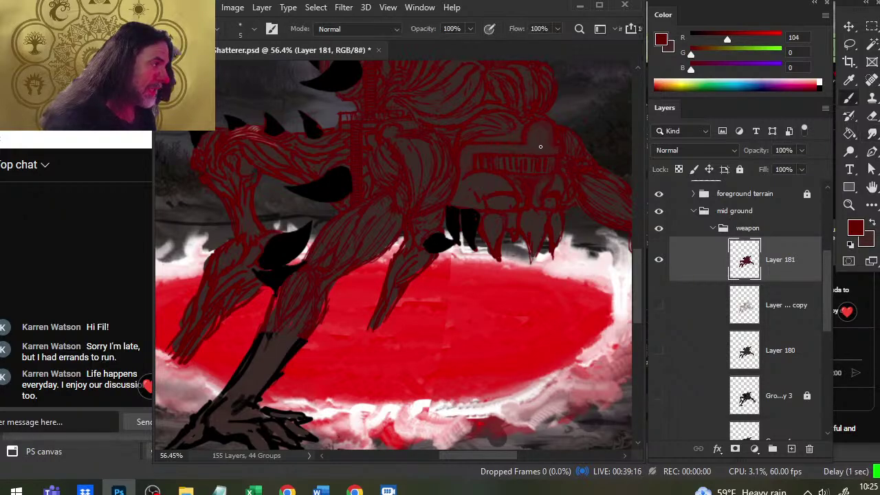
pyautogui.keyDown('alt'); pyautogui.click(556, 166); pyautogui.keyUp('alt')
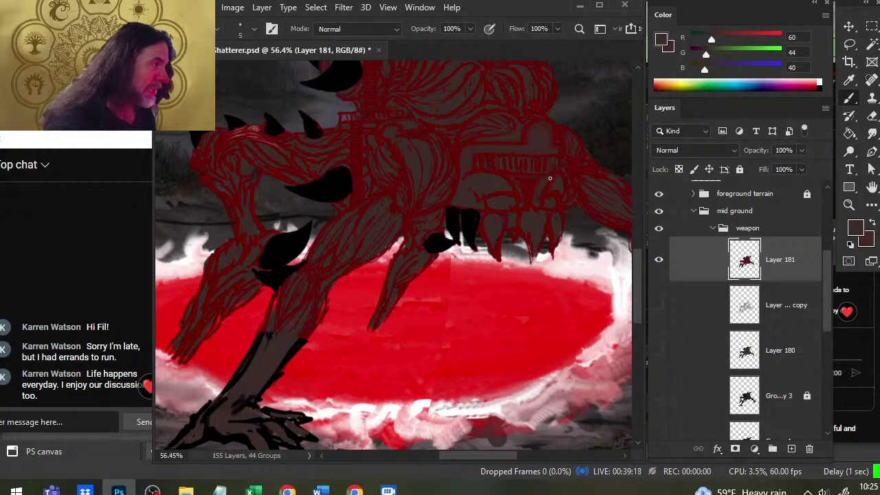
pyautogui.keyDown('alt'); pyautogui.click(531, 183); pyautogui.keyUp('alt')
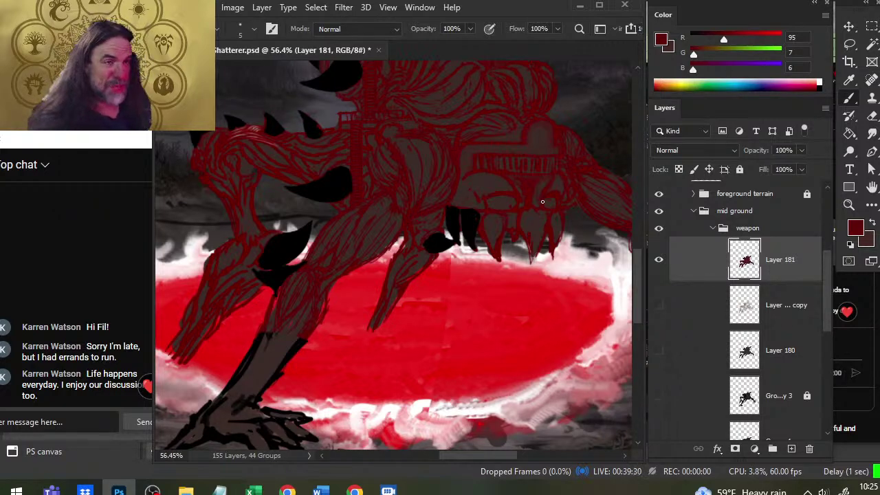
# Sample black from a body spike and outline the left edge of the first red-lined fang with the 5 px Brush
pyautogui.keyDown('alt'); pyautogui.click(332, 183); pyautogui.keyUp('alt')
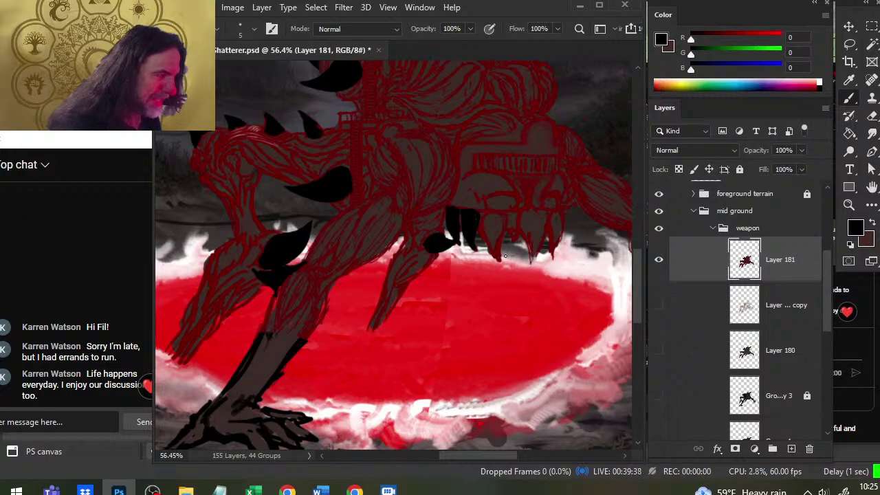
pyautogui.moveTo(560, 268); pyautogui.dragTo(563, 332)
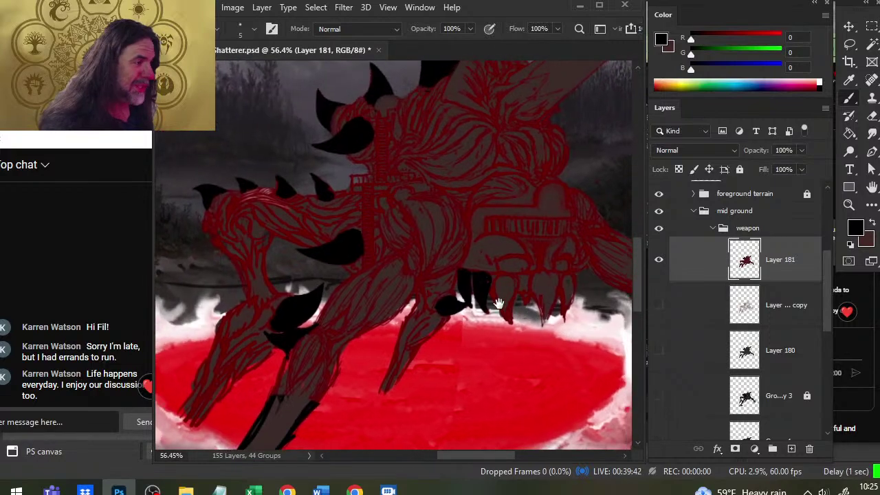
pyautogui.moveTo(527, 374); pyautogui.dragTo(468, 365)
pyautogui.press('z')
pyautogui.moveTo(515, 387); pyautogui.dragTo(464, 411)
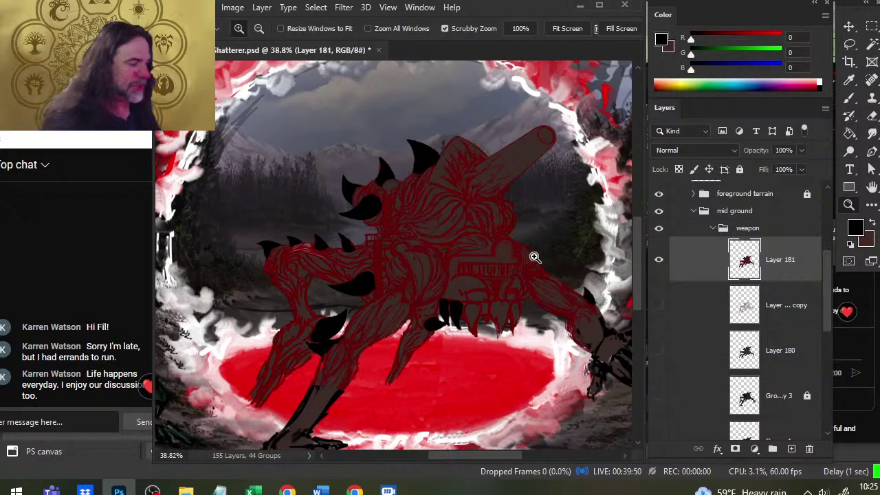
pyautogui.moveTo(506, 346); pyautogui.dragTo(488, 257)
pyautogui.scroll(3, 487, 257)
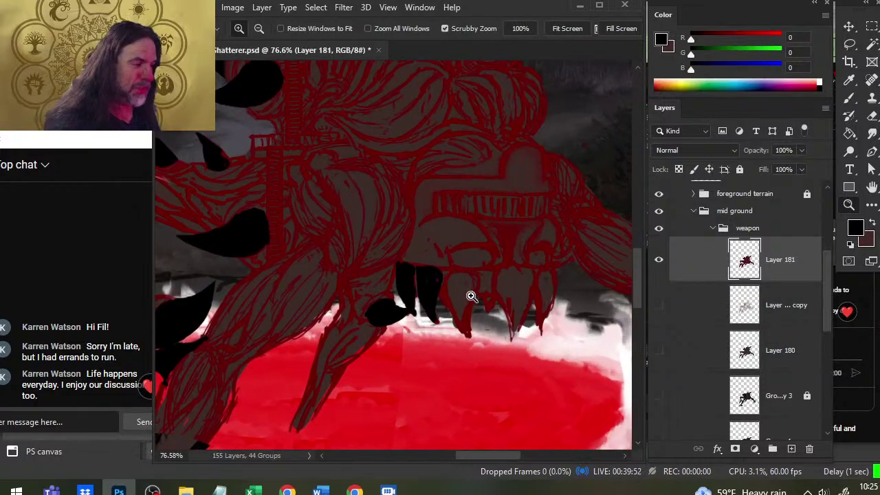
pyautogui.press('b')
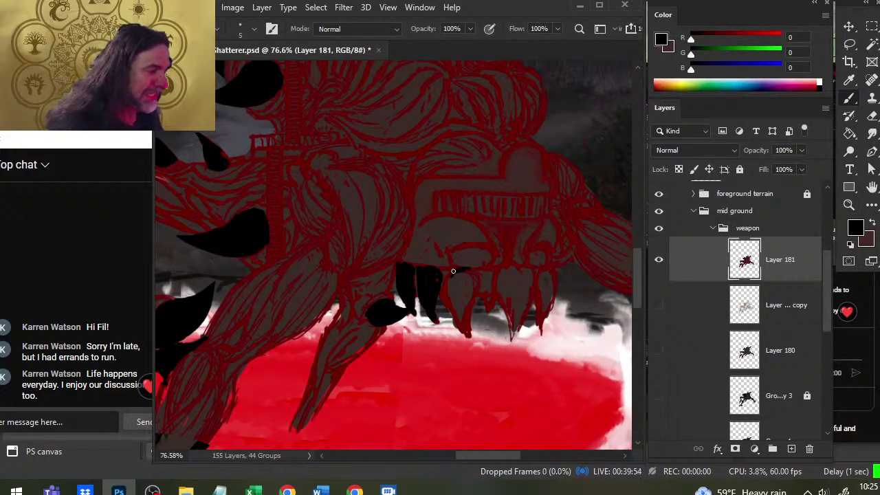
pyautogui.moveTo(453, 270)
pyautogui.mouseDown()
pyautogui.moveTo(445, 296)
pyautogui.moveTo(464, 330)
pyautogui.mouseUp()
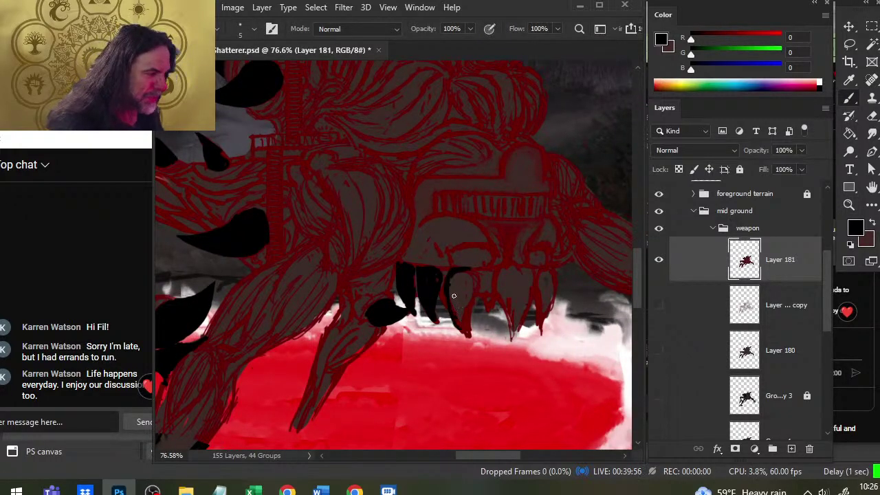
# Thicken the fang's black outline down to its tip and close it around the right side, trimming with the Eraser
pyautogui.moveTo(454, 296); pyautogui.dragTo(466, 336)
pyautogui.moveTo(451, 279); pyautogui.dragTo(468, 336)
pyautogui.moveTo(448, 304)
pyautogui.mouseDown()
pyautogui.moveTo(466, 277)
pyautogui.moveTo(457, 272)
pyautogui.moveTo(477, 270)
pyautogui.moveTo(471, 335)
pyautogui.mouseUp()
pyautogui.press('e')
pyautogui.press('b')
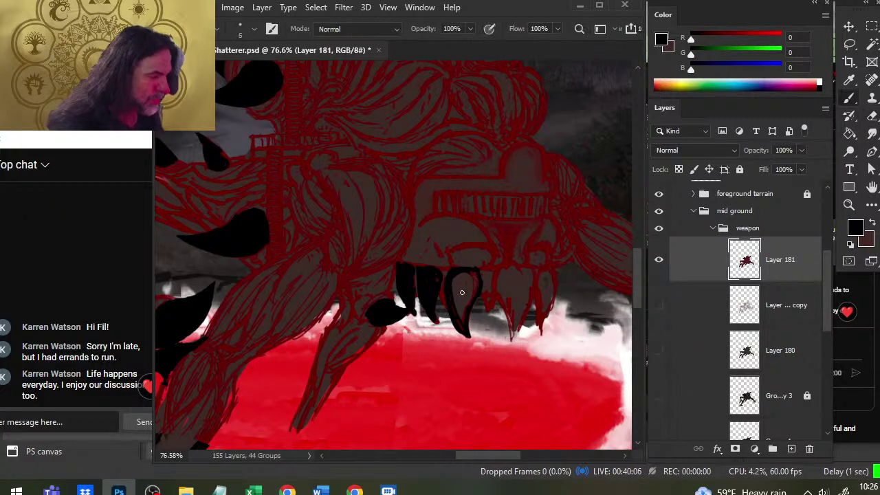
# Fill the inside of the outlined fang with solid black
pyautogui.moveTo(462, 286)
pyautogui.mouseDown()
pyautogui.moveTo(455, 309)
pyautogui.moveTo(452, 280)
pyautogui.moveTo(459, 286)
pyautogui.mouseUp()
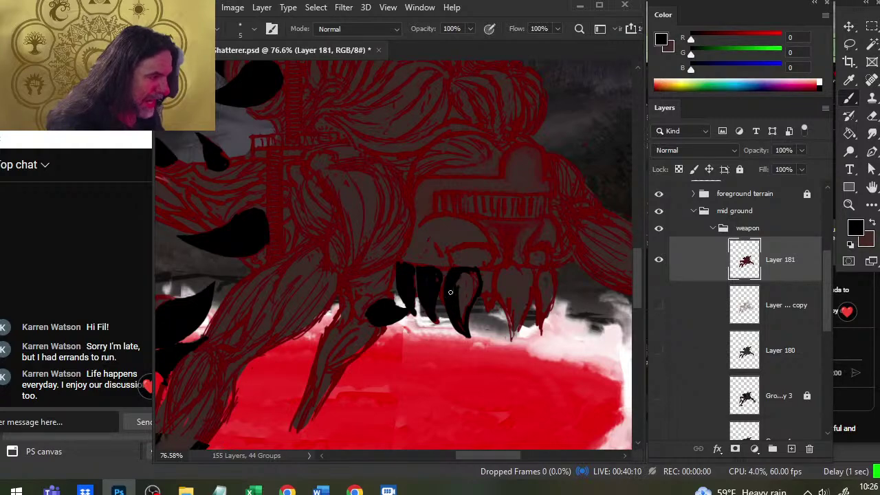
pyautogui.press('e')
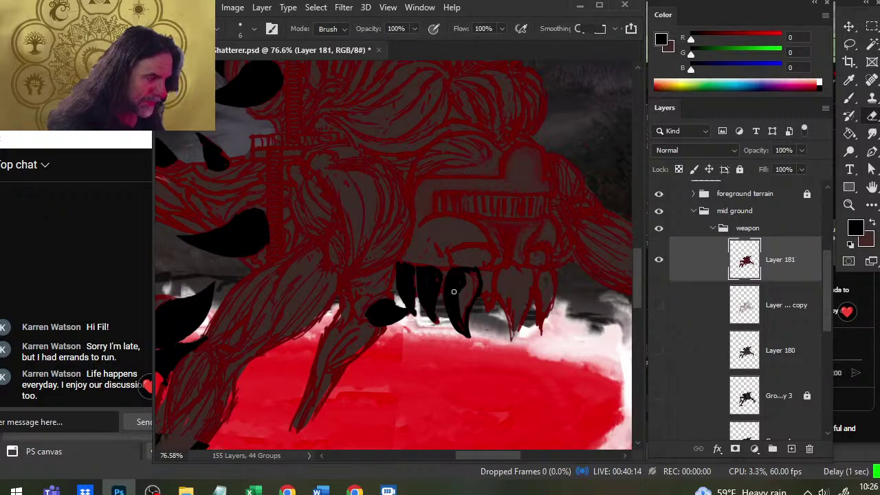
pyautogui.press('b')
pyautogui.moveTo(459, 292)
pyautogui.mouseDown()
pyautogui.moveTo(463, 317)
pyautogui.moveTo(472, 275)
pyautogui.mouseUp()
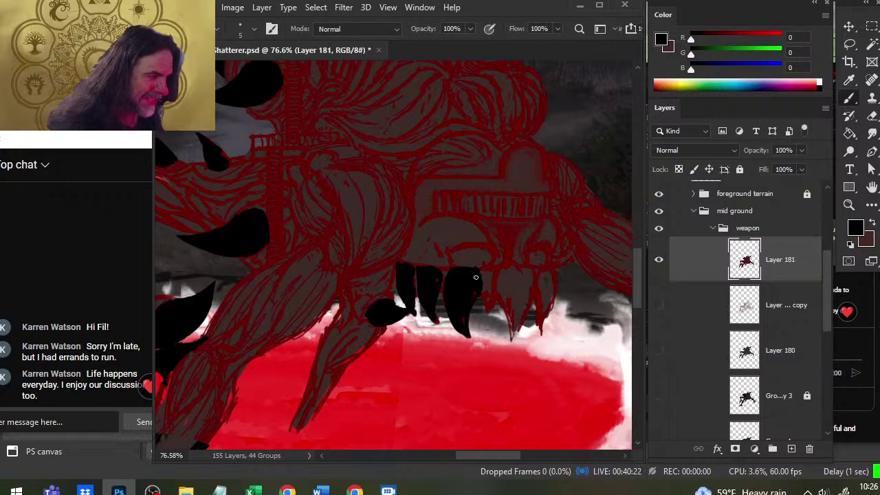
# Clean up the edges and gaps around the black fangs, alternating sampled brown, black and dark red with the 5 px Brush
pyautogui.keyDown('alt'); pyautogui.click(473, 277); pyautogui.keyUp('alt')
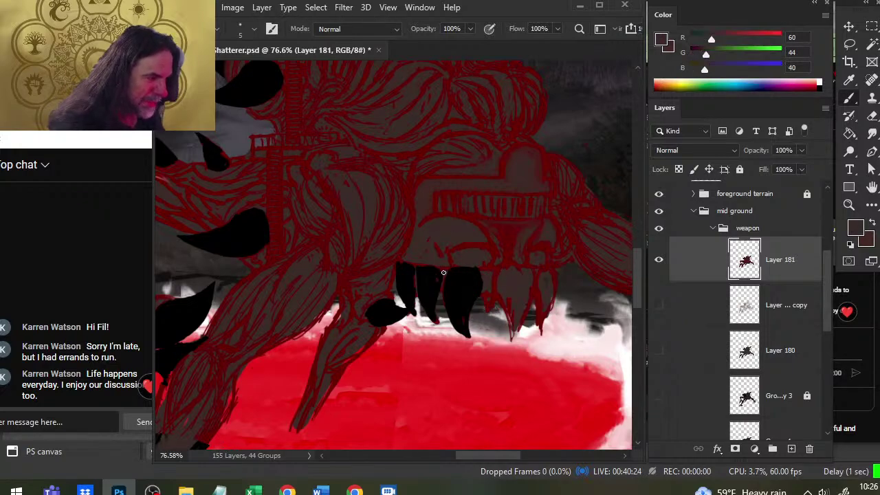
pyautogui.keyDown('alt'); pyautogui.click(422, 302); pyautogui.keyUp('alt')
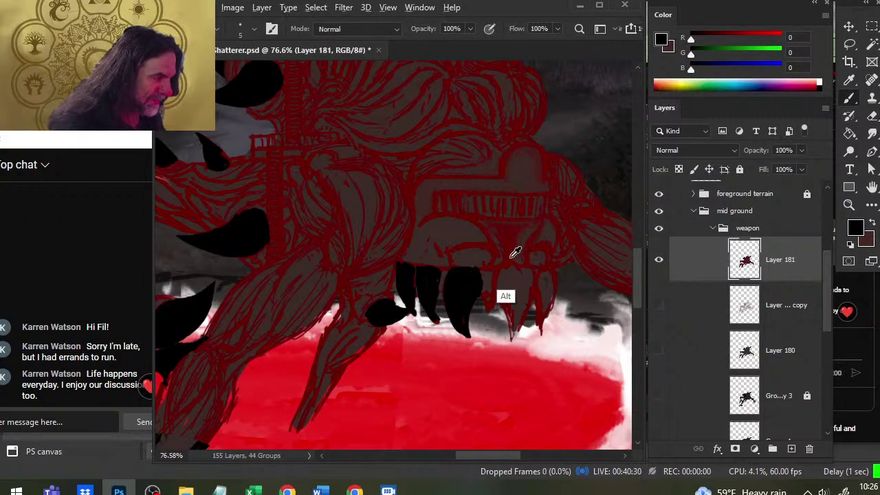
pyautogui.keyDown('alt'); pyautogui.click(511, 257); pyautogui.keyUp('alt')
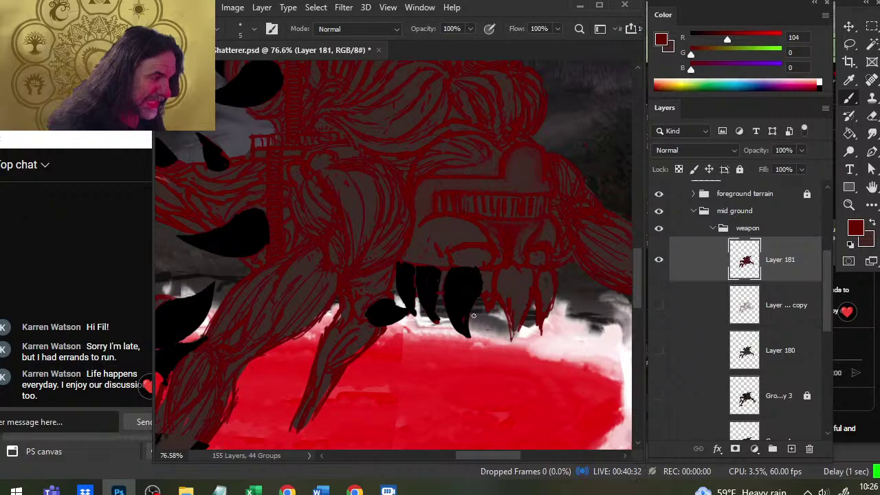
pyautogui.keyDown('alt'); pyautogui.click(489, 293); pyautogui.keyUp('alt')
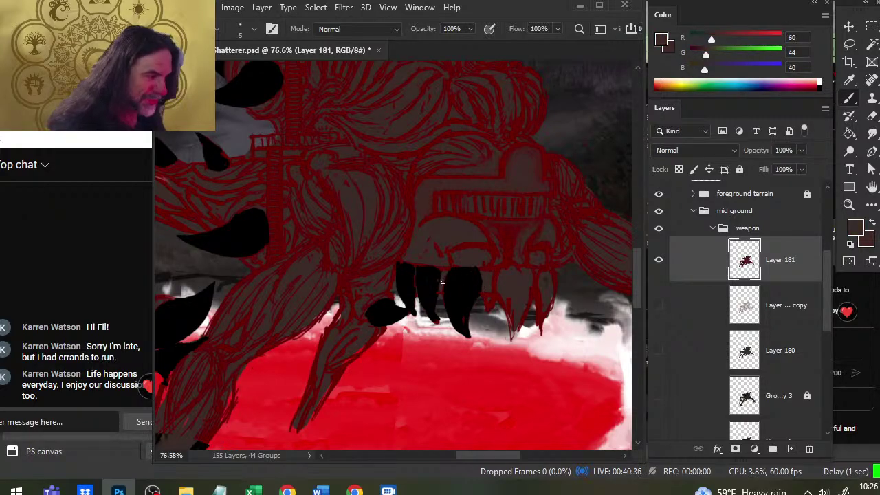
# Sample black from the fangs, extend the second fang to a sharp tip, and trim its edge with the Eraser
pyautogui.keyDown('alt'); pyautogui.click(438, 275); pyautogui.keyUp('alt')
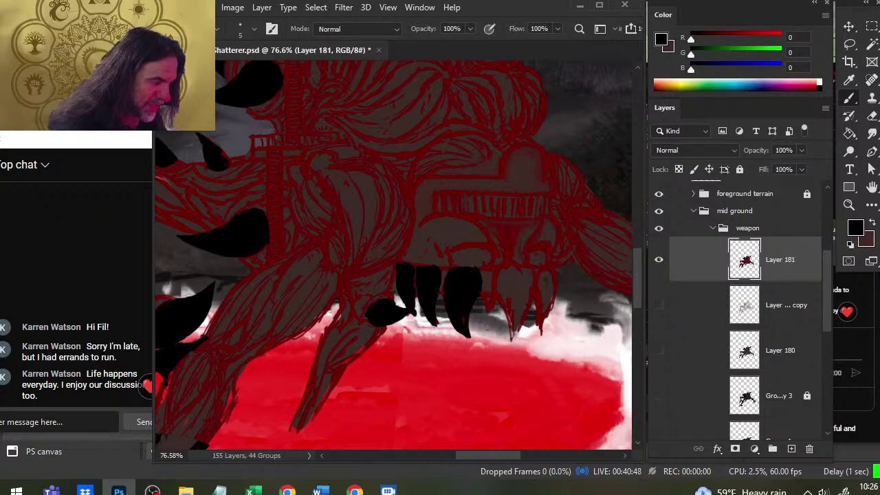
pyautogui.press('e')
pyautogui.moveTo(421, 314); pyautogui.dragTo(435, 327)
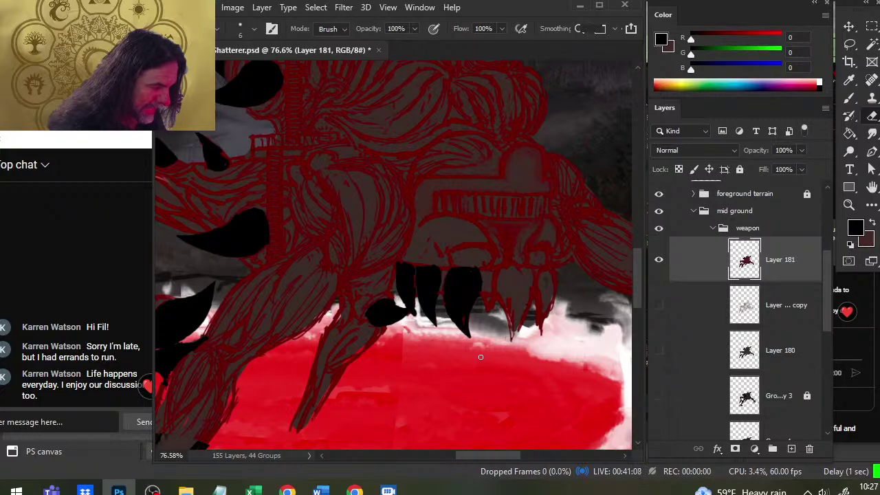
# Paint the small fang beside the large third fang solid black with the 5 px Brush, trimming its edges with the 6 px Eraser
pyautogui.press('b')
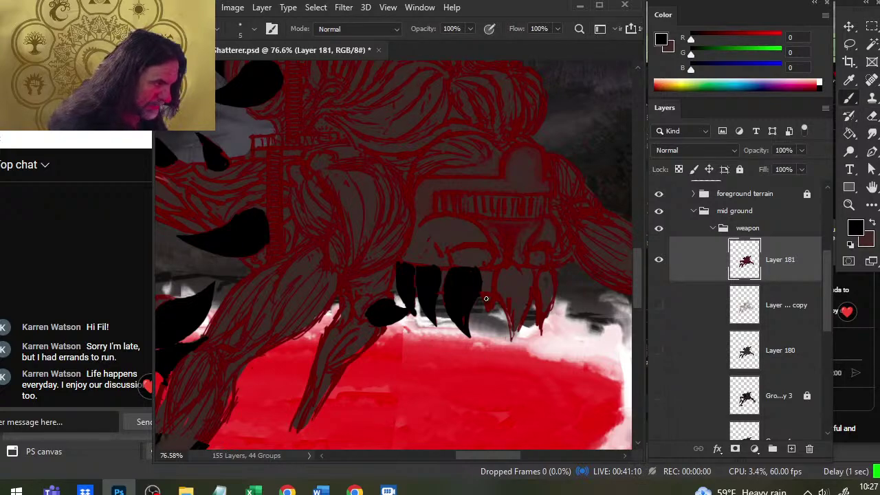
pyautogui.press('e')
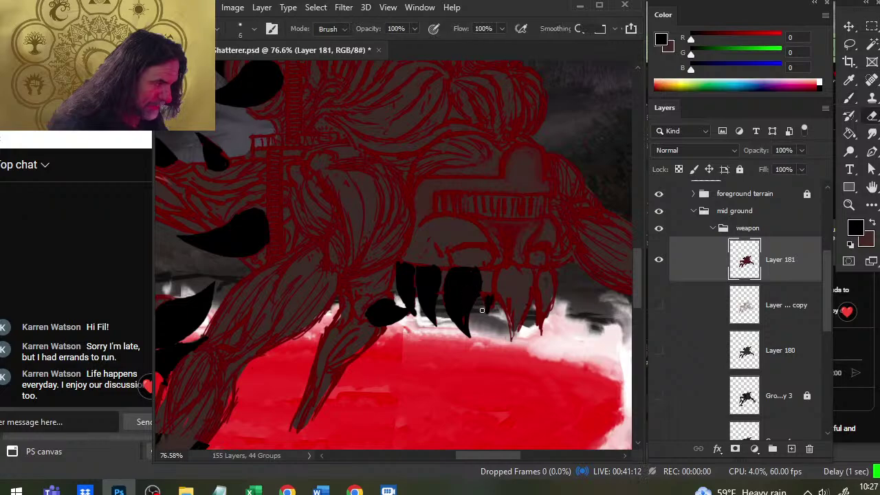
pyautogui.press('b')
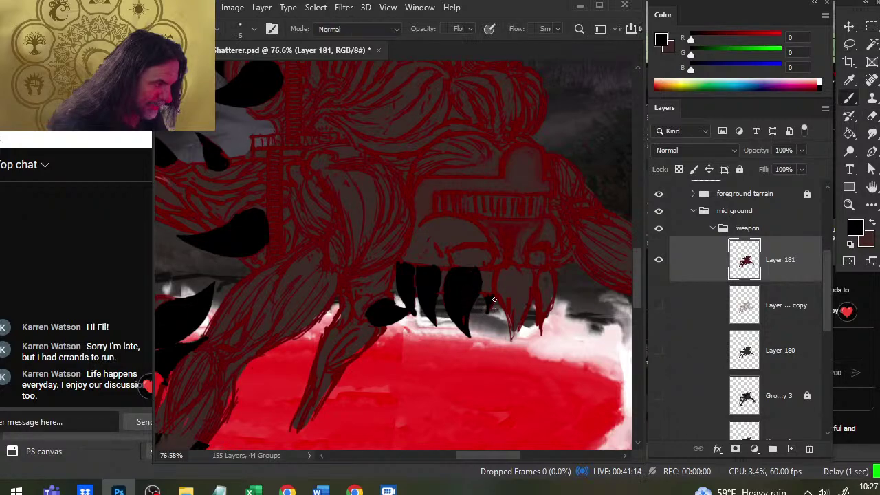
pyautogui.press('e')
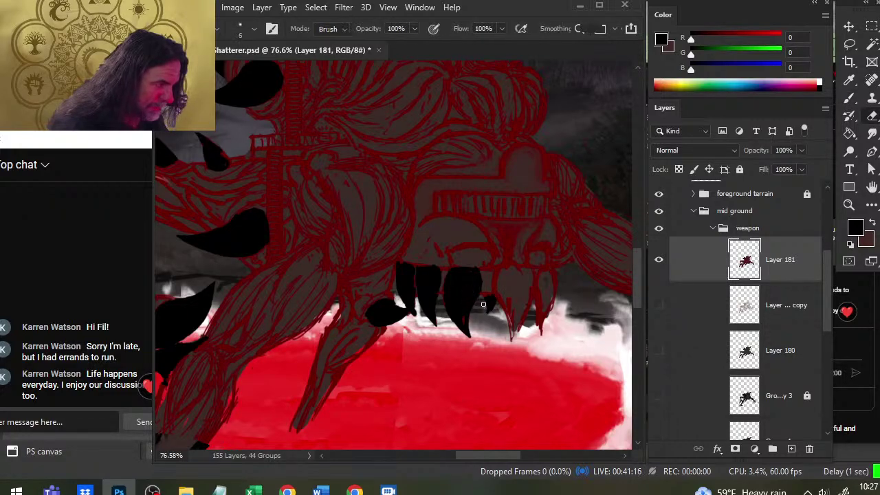
pyautogui.press('b')
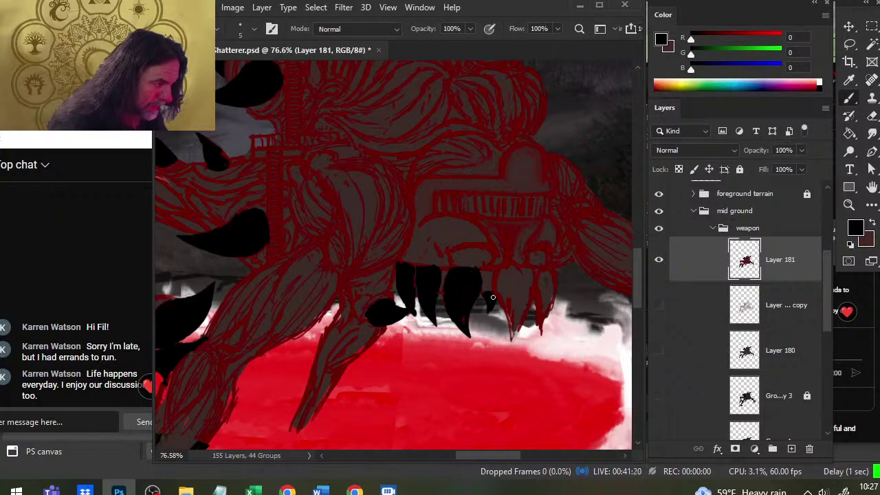
# Refine the second fang's edges with the Smudge tool, sampled dark red paint and the Eraser
pyautogui.press('r')
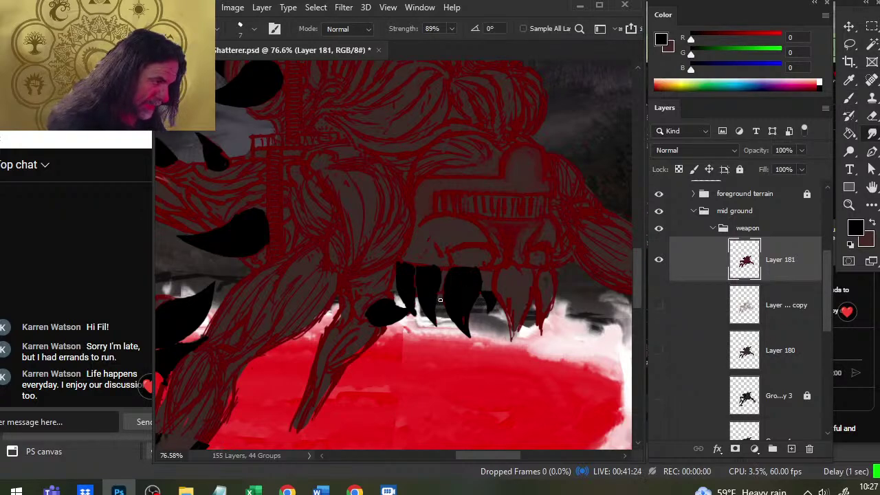
pyautogui.press('b')
pyautogui.keyDown('alt'); pyautogui.click(504, 238); pyautogui.keyUp('alt')
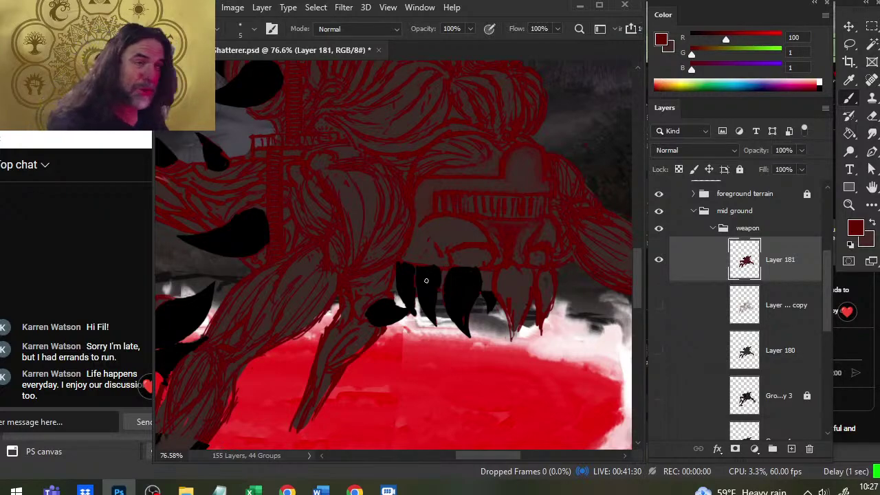
pyautogui.press('e')
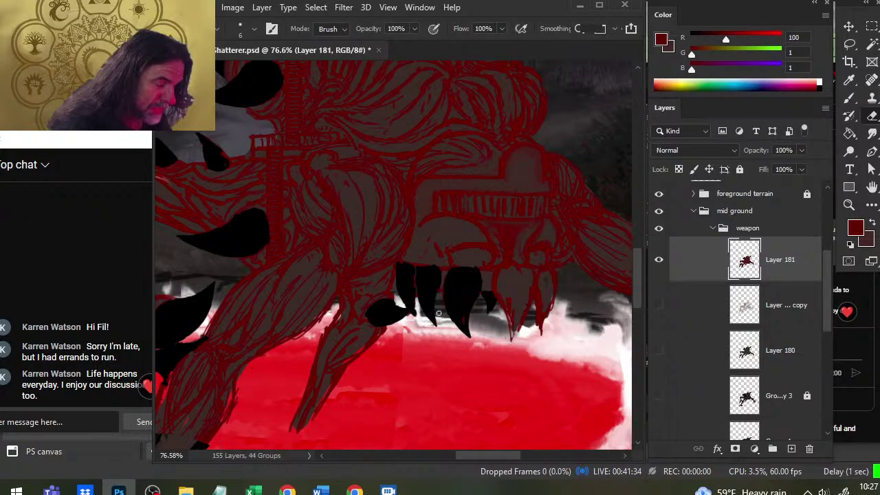
# Sample black from the first fang and extend its outer edge slightly outward with the 5 px Brush
pyautogui.press('b')
pyautogui.keyDown('alt'); pyautogui.click(403, 289); pyautogui.keyUp('alt')
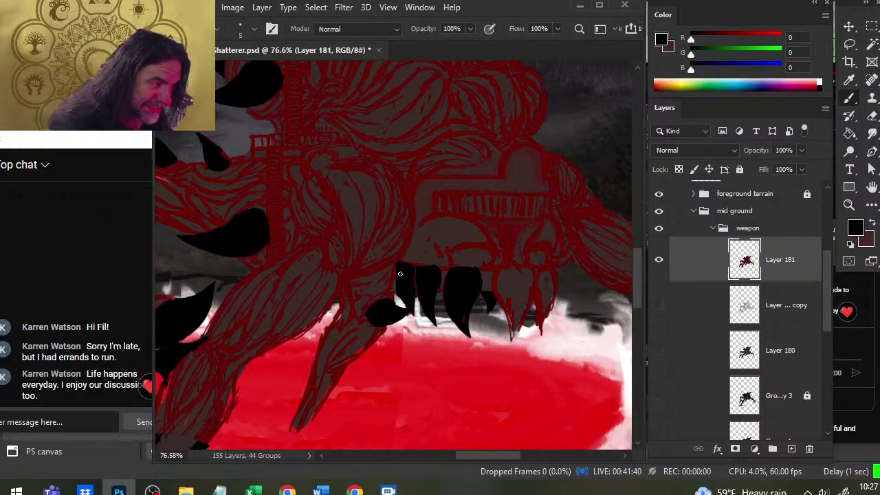
pyautogui.moveTo(399, 307); pyautogui.dragTo(401, 297)
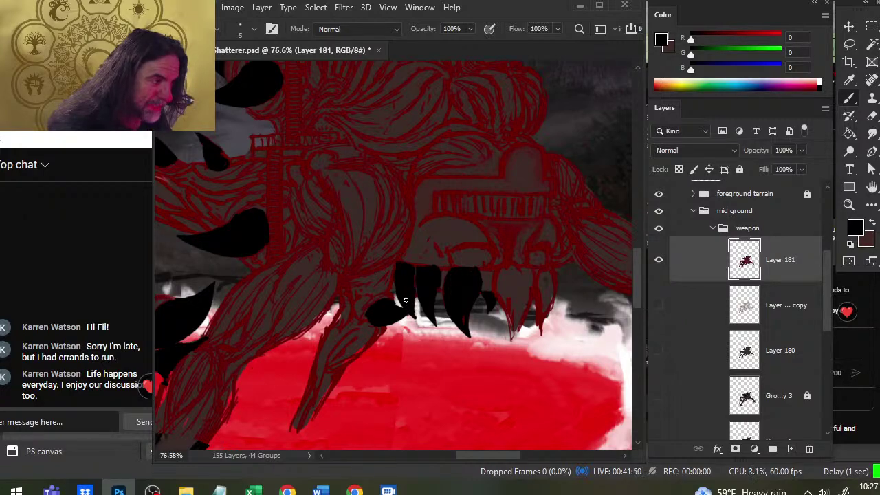
# Rework the red outlines around the head's dome and barred band, alternating sampled dark red Brush strokes with the Smudge tool at 89% strength
pyautogui.press('r')
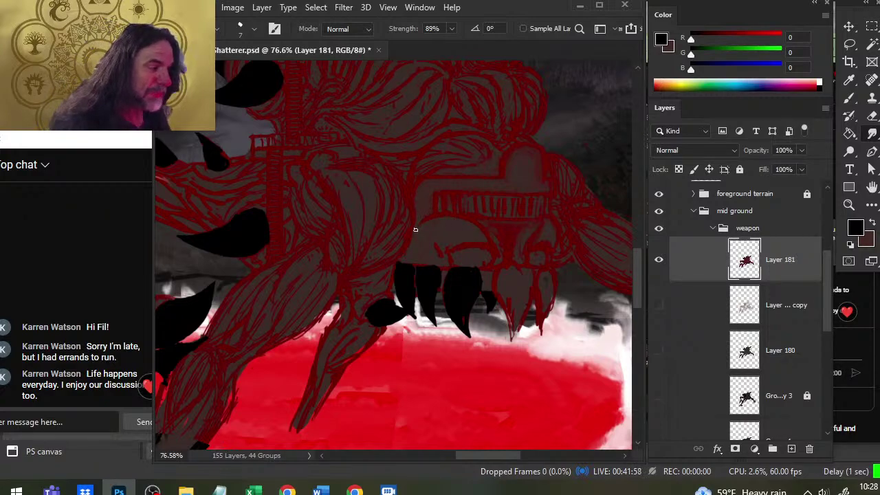
pyautogui.press('b')
pyautogui.keyDown('alt'); pyautogui.click(455, 191); pyautogui.keyUp('alt')
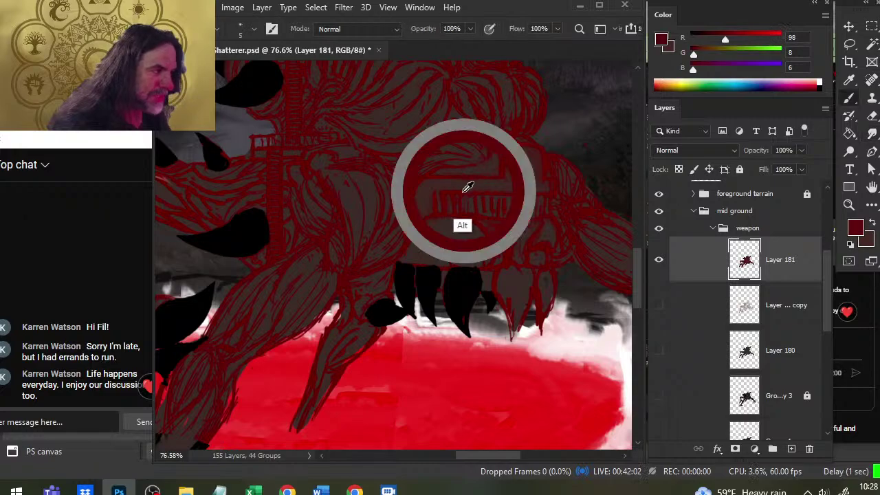
pyautogui.press('r')
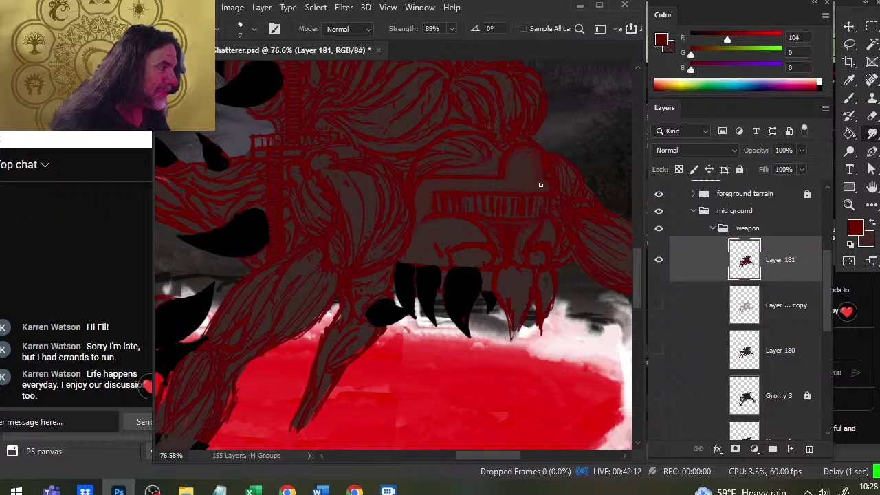
pyautogui.press('b')
pyautogui.press('r')
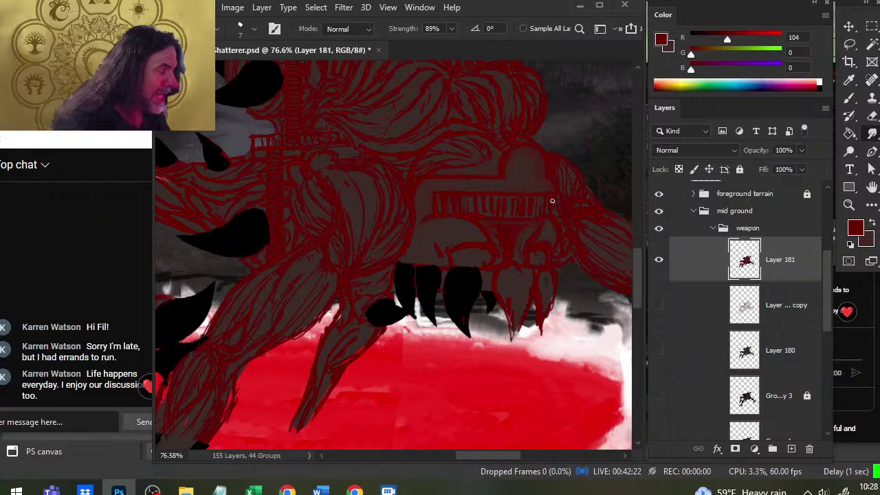
pyautogui.press('b')
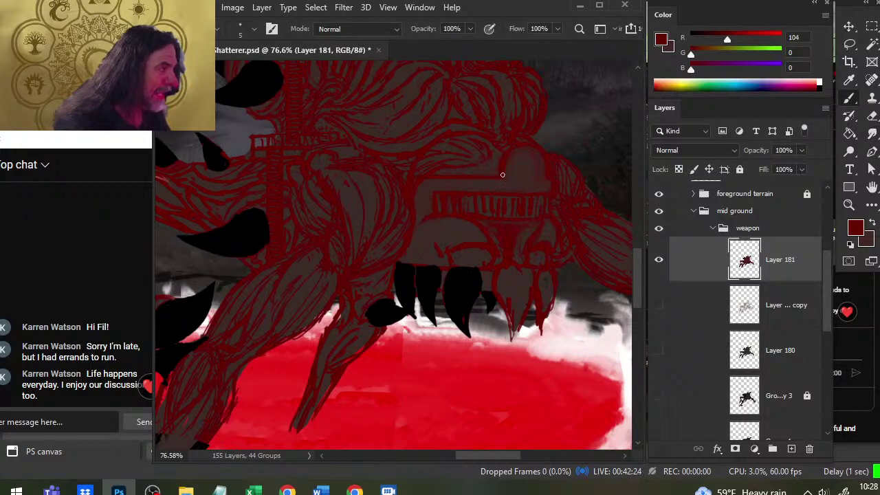
# Paint sampled dark red (101, 2, 1) shading around the tops of the unfilled fangs on Layer 181 and smudge it in
pyautogui.press('r')
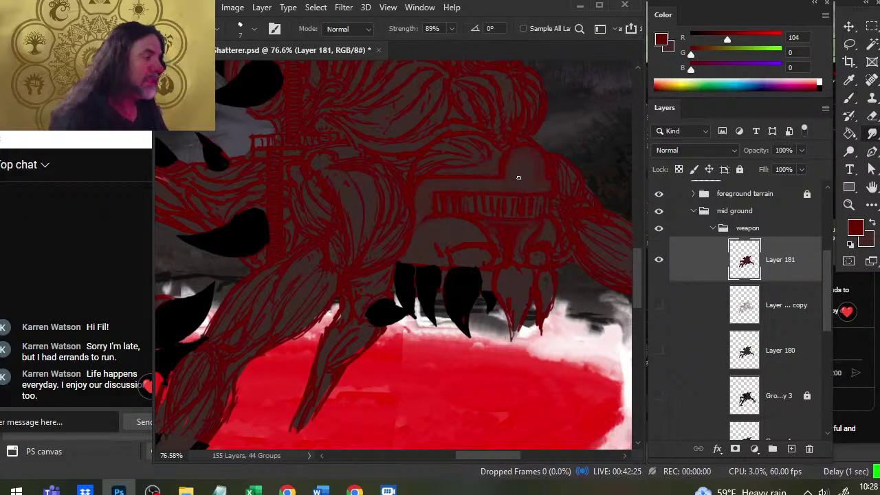
pyautogui.press('b')
pyautogui.keyDown('alt'); pyautogui.click(507, 262); pyautogui.keyUp('alt')
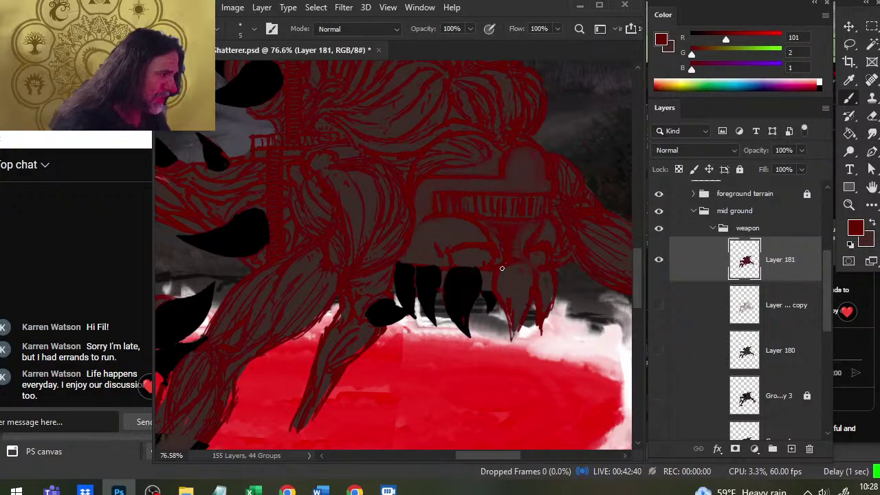
pyautogui.press('r')
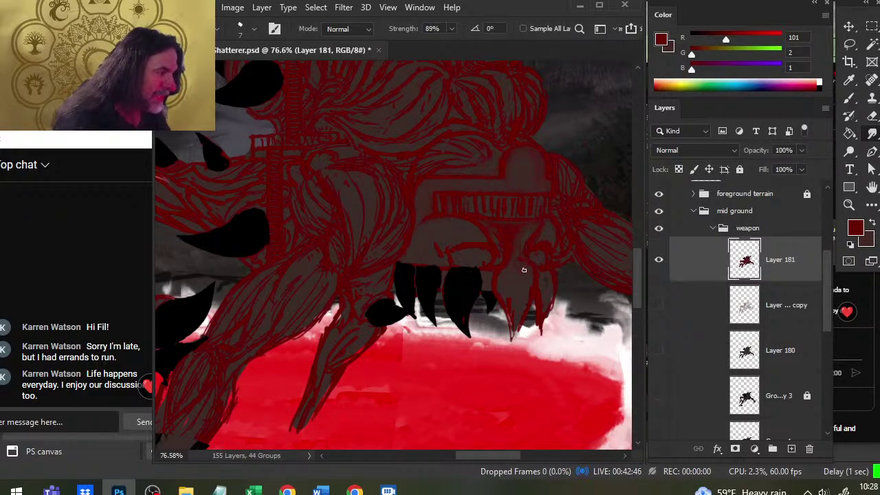
pyautogui.press('b')
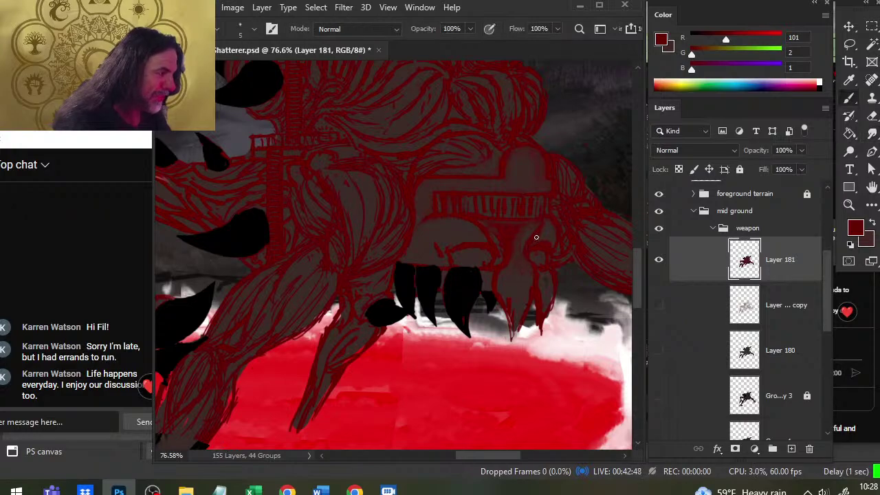
# Brush and smudge dark red shading along the brow between the barred grille and the creature's smaller eye
pyautogui.press('r')
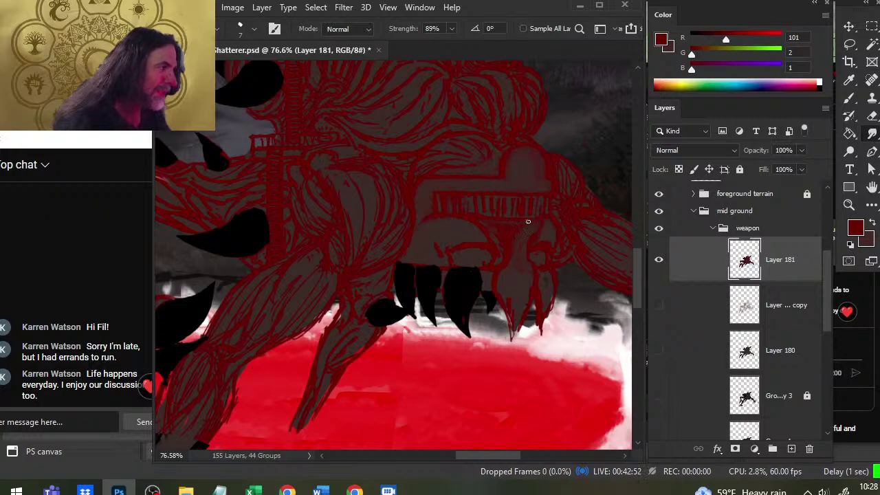
pyautogui.press('b')
pyautogui.press('r')
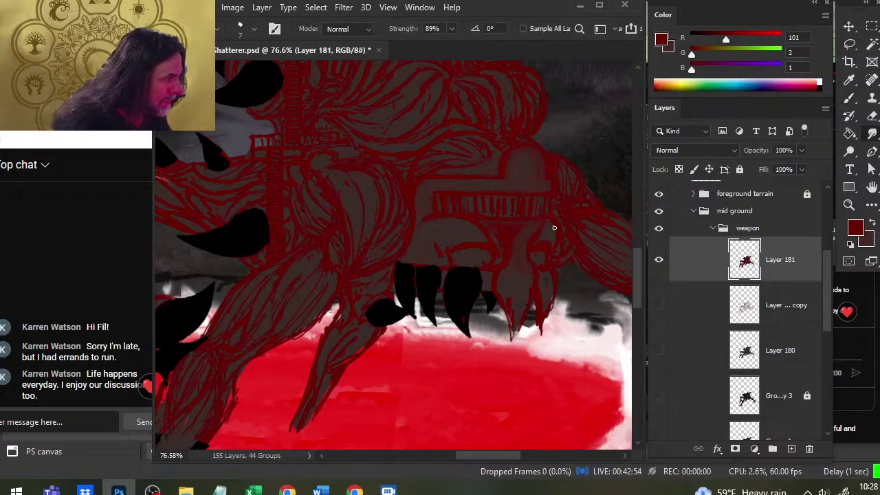
pyautogui.press('b')
pyautogui.press('r')
pyautogui.press('b')
pyautogui.press('r')
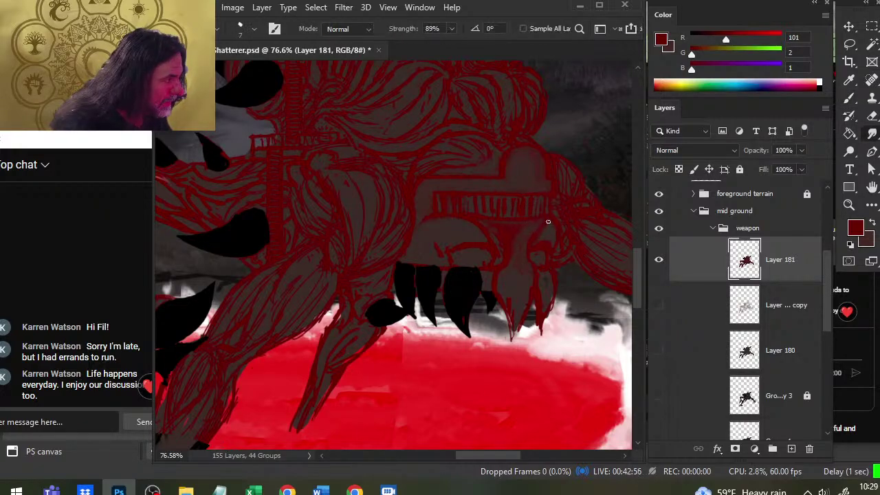
# Paint the gaps between the grille's bars in sampled brownish grey (62, 42, 37), smudging the strokes into the red lines
pyautogui.press('b')
pyautogui.keyDown('alt'); pyautogui.click(475, 202); pyautogui.keyUp('alt')
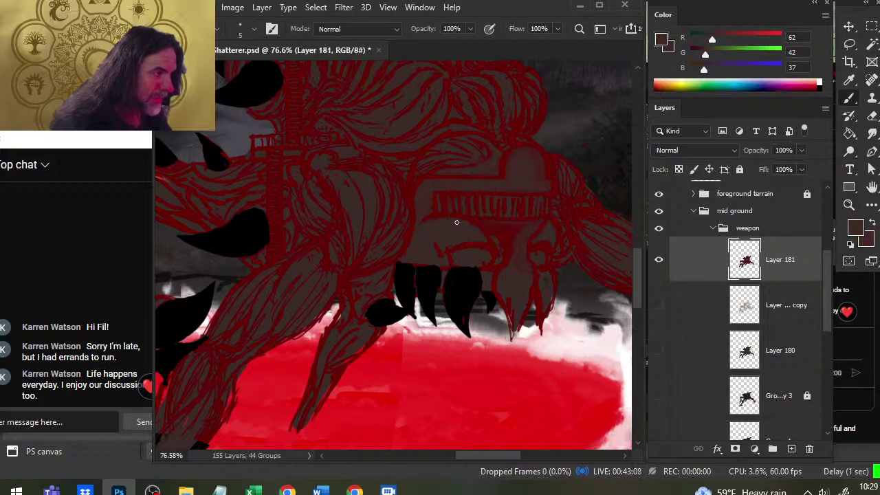
pyautogui.press('r')
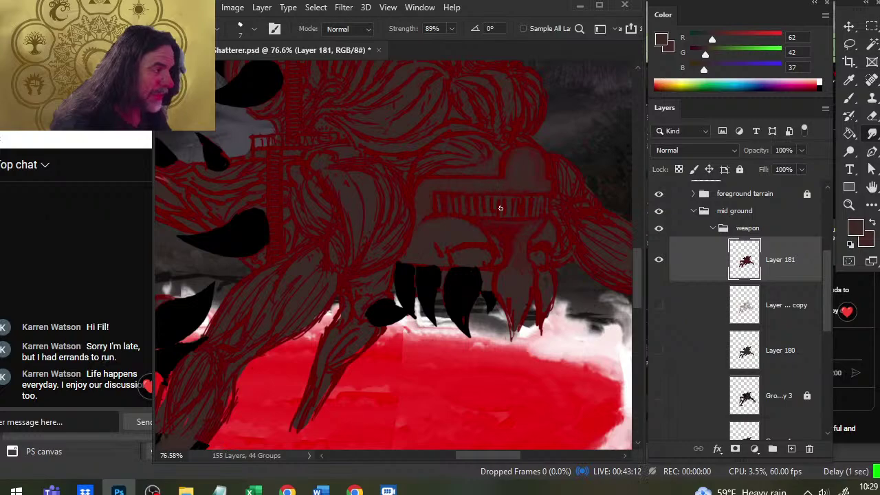
pyautogui.press('b')
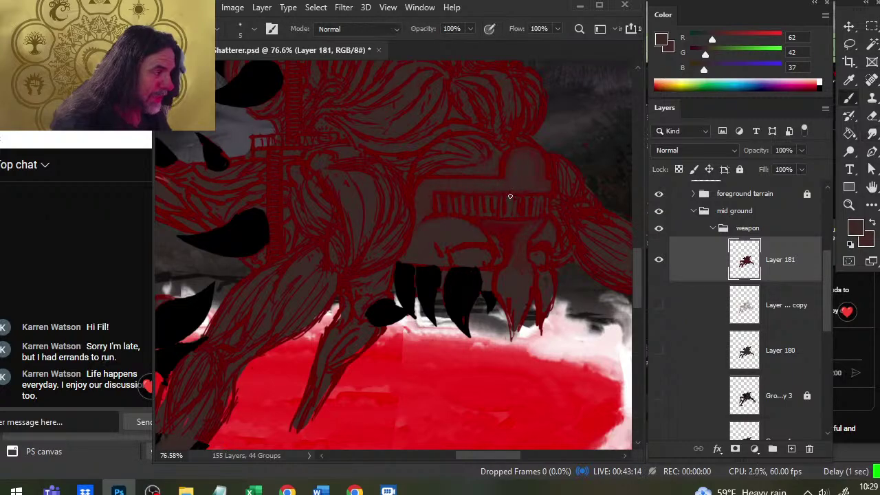
pyautogui.press('r')
pyautogui.press('b')
pyautogui.moveTo(505, 200); pyautogui.dragTo(508, 219)
pyautogui.press('r')
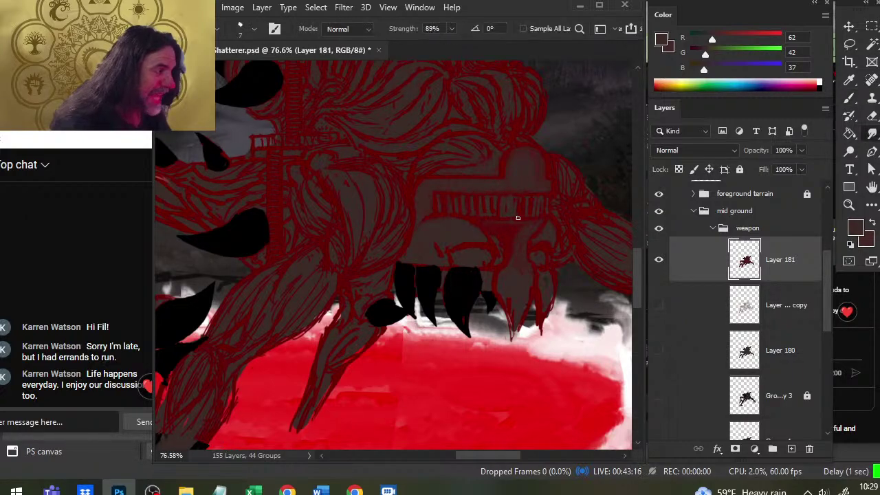
pyautogui.press('b')
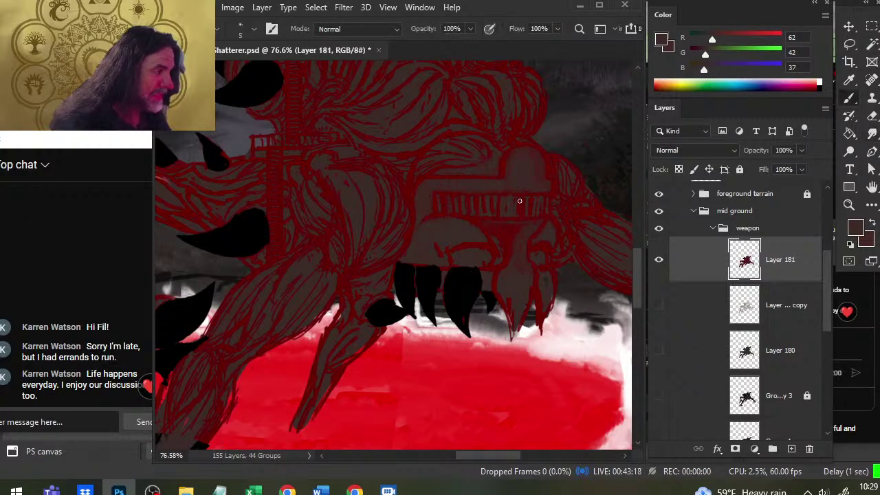
# Redraw the grille's right-hand bars and lower edge with dark red and muted tones sampled from the surrounding artwork
pyautogui.keyDown('alt'); pyautogui.click(507, 203); pyautogui.keyUp('alt')
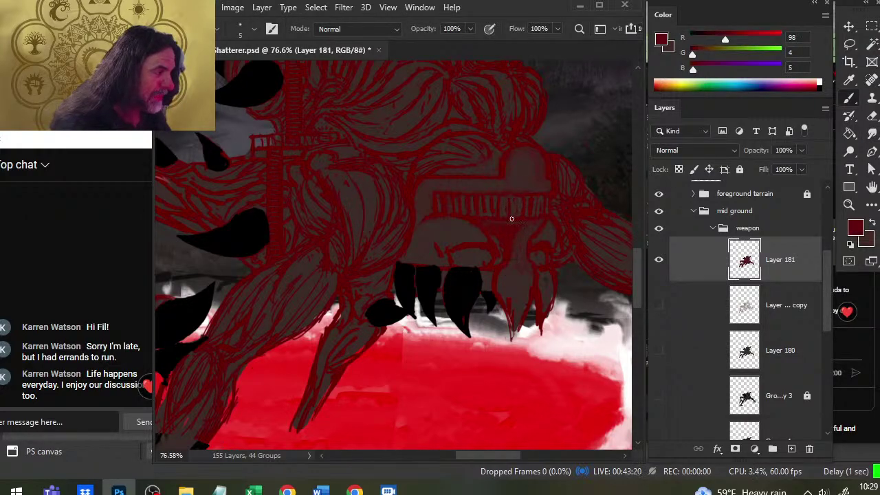
pyautogui.moveTo(518, 195)
pyautogui.mouseDown()
pyautogui.moveTo(517, 228)
pyautogui.moveTo(496, 262)
pyautogui.moveTo(428, 251)
pyautogui.moveTo(538, 223)
pyautogui.moveTo(539, 195)
pyautogui.moveTo(540, 216)
pyautogui.mouseUp()
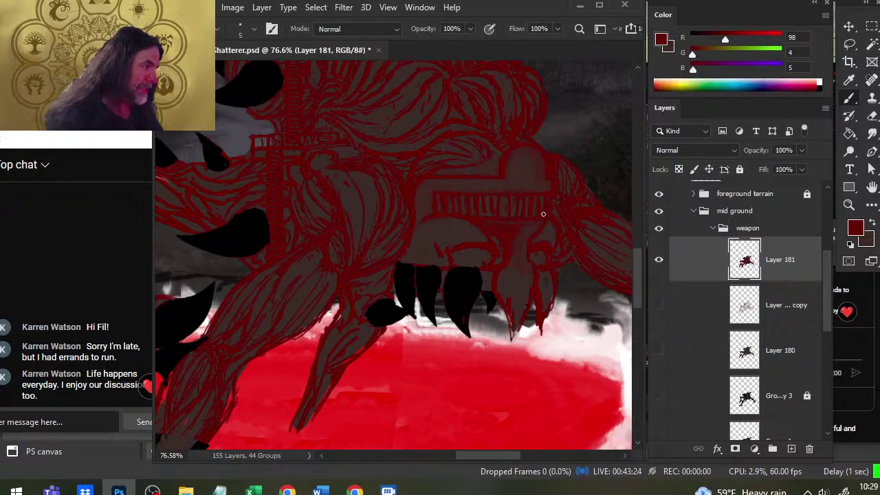
pyautogui.keyDown('alt'); pyautogui.click(543, 214); pyautogui.keyUp('alt')
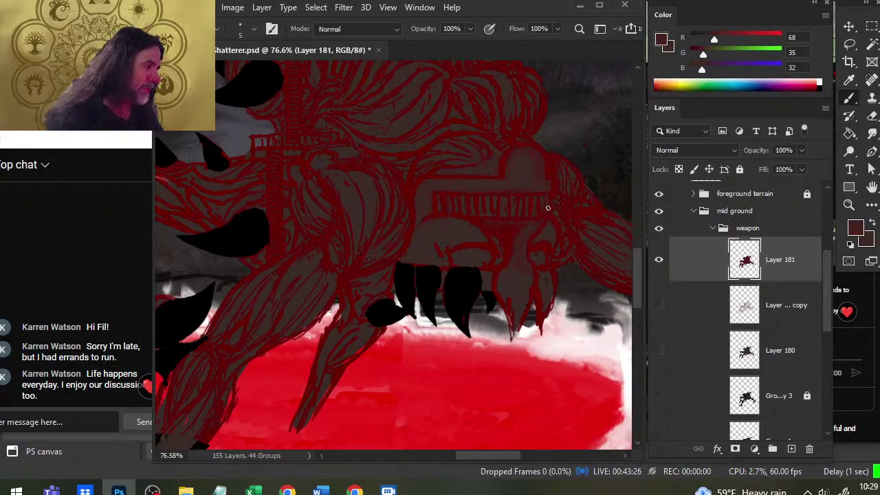
pyautogui.keyDown('alt'); pyautogui.click(535, 188); pyautogui.keyUp('alt')
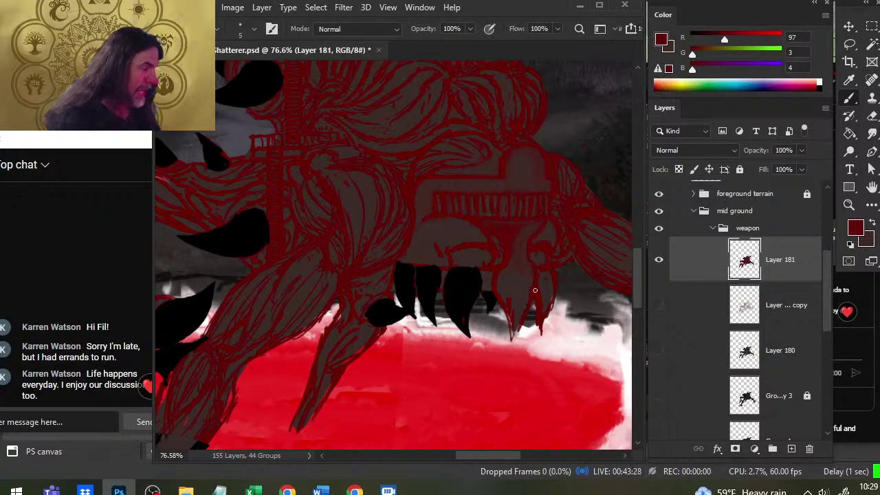
pyautogui.keyDown('alt'); pyautogui.click(524, 214); pyautogui.keyUp('alt')
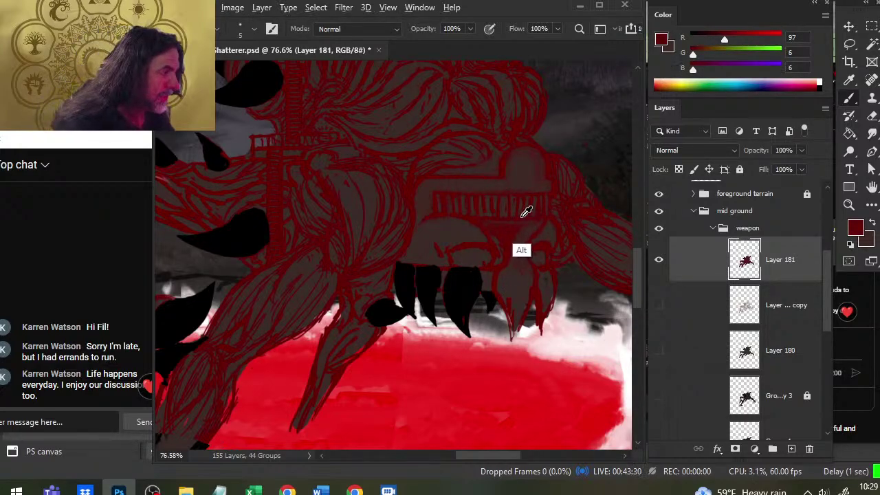
pyautogui.keyDown('alt'); pyautogui.click(529, 217); pyautogui.keyUp('alt')
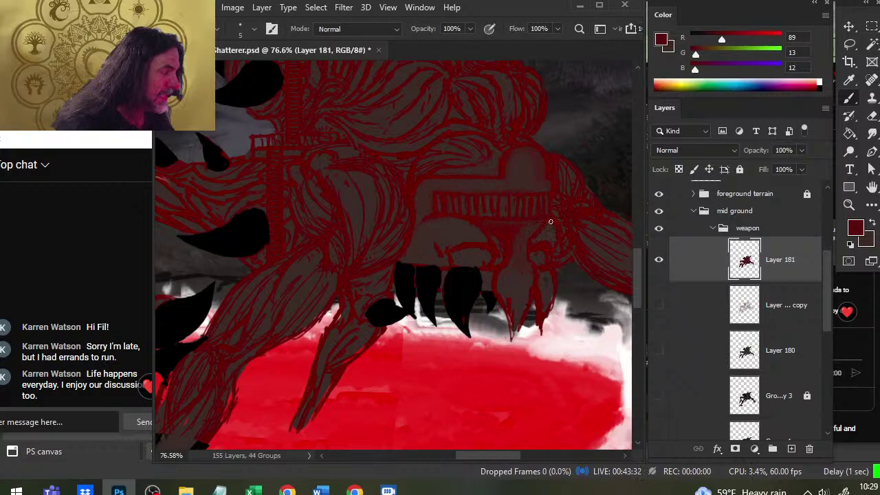
pyautogui.keyDown('alt'); pyautogui.click(508, 233); pyautogui.keyUp('alt')
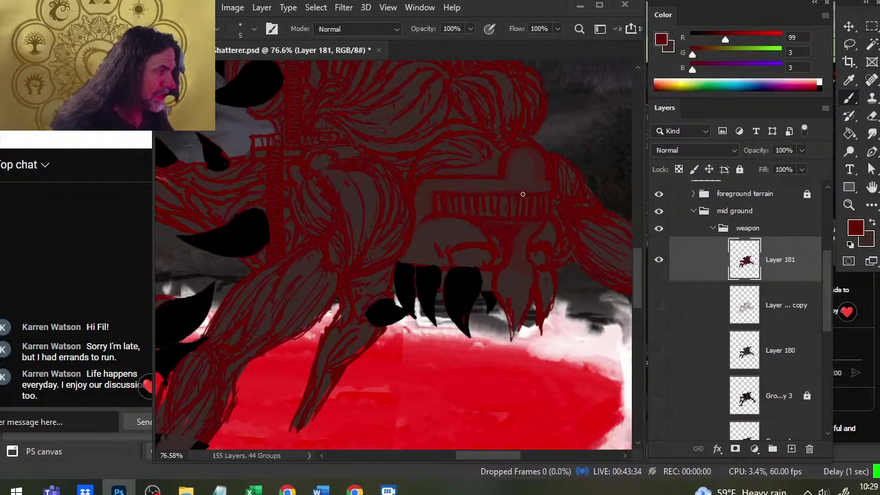
# Refine the bars at the grille's left end with dark red (99, 3, 3) brush strokes and smudging
pyautogui.press('r')
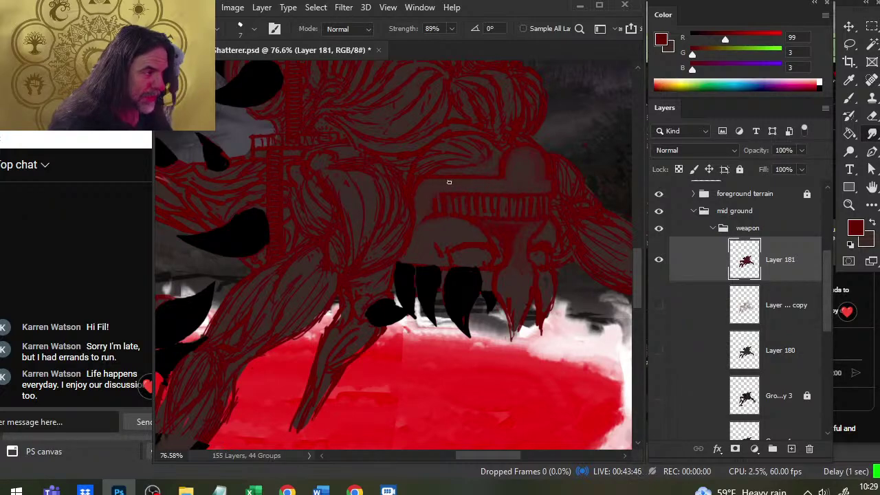
pyautogui.press('b')
pyautogui.moveTo(440, 196); pyautogui.dragTo(437, 206)
pyautogui.press('r')
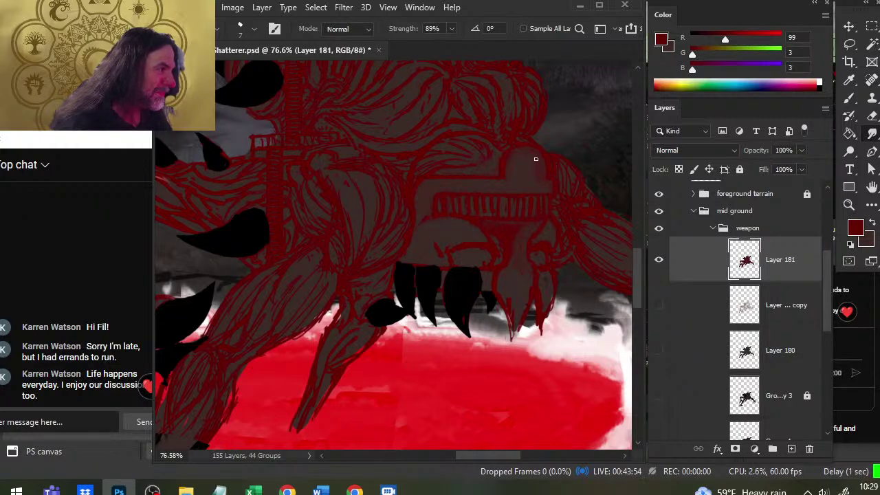
# Blend the dome above the grille and paint over its interior with sampled brownish grey (61, 42, 39)
pyautogui.press('b')
pyautogui.press('r')
pyautogui.press('b')
pyautogui.press('alt')
pyautogui.keyDown('alt'); pyautogui.click(535, 165); pyautogui.keyUp('alt')
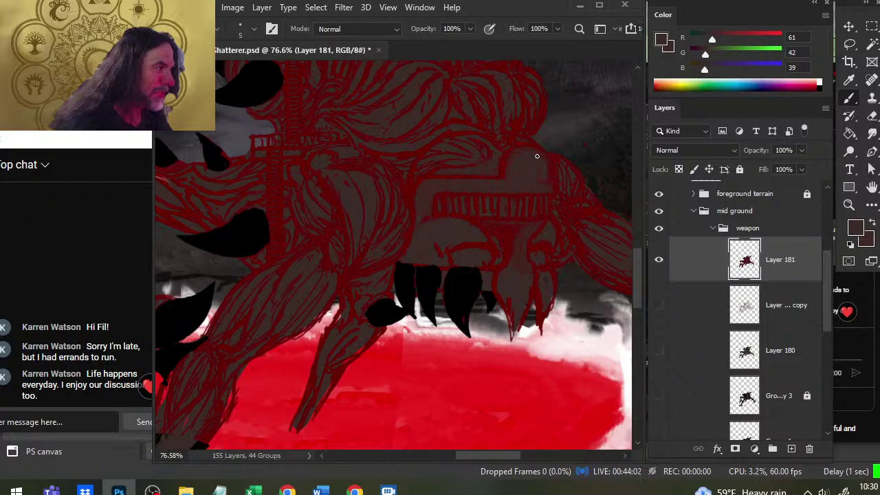
# Strengthen the dome's outline with sampled dark red (104, 0, 0) and smudge its inner edges smooth
pyautogui.keyDown('alt'); pyautogui.click(510, 149); pyautogui.keyUp('alt')
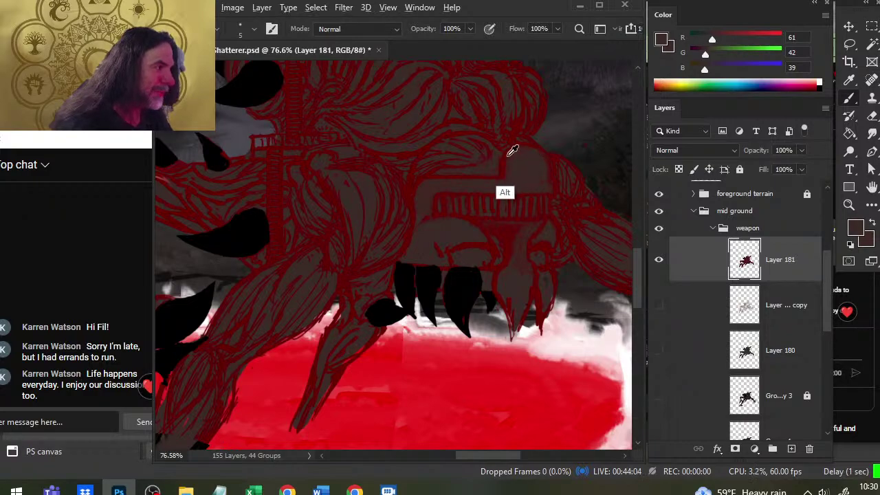
pyautogui.press('r')
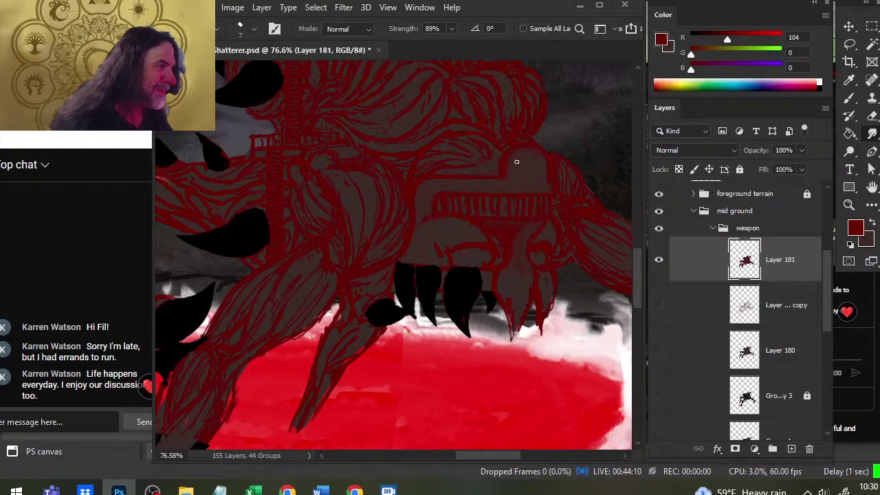
pyautogui.press('b')
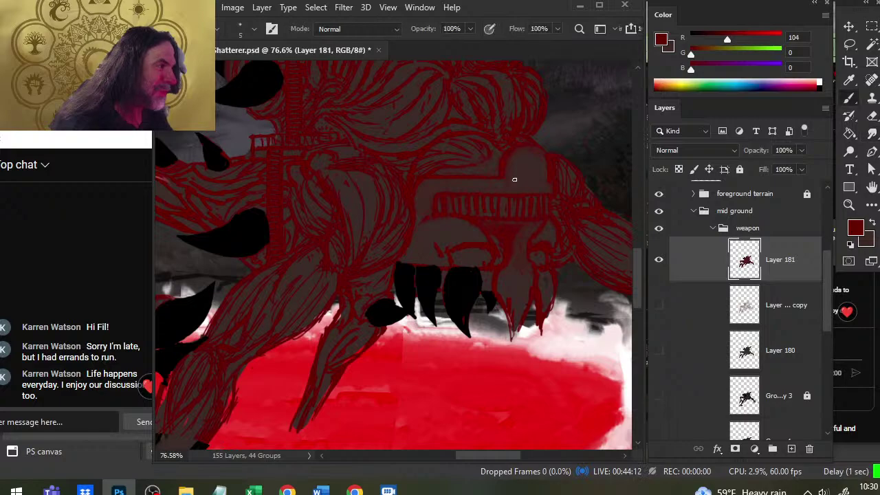
pyautogui.press('r')
pyautogui.moveTo(511, 159); pyautogui.dragTo(517, 148)
pyautogui.press('b')
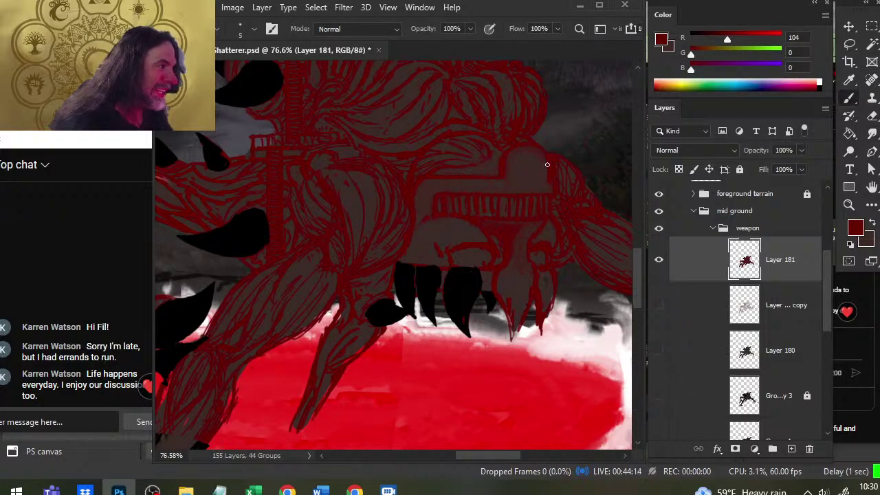
pyautogui.press('r')
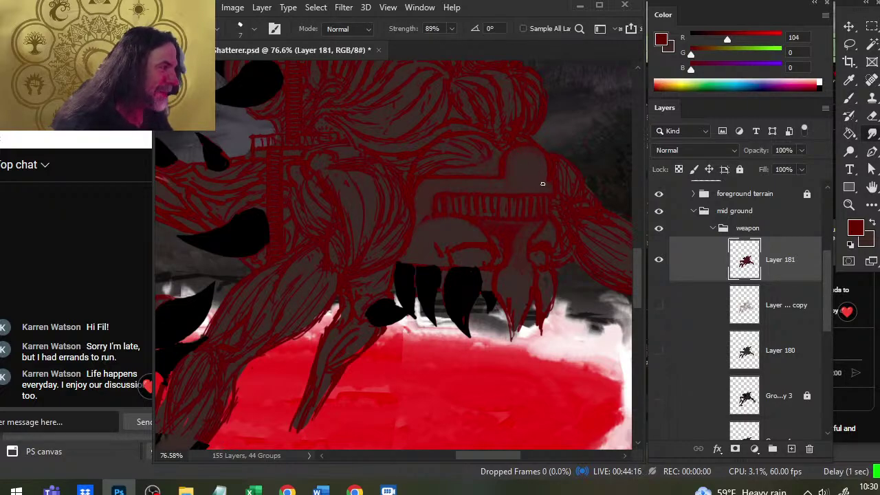
# Brush and smudge dark red shading along the ledge between the dome and the grille
pyautogui.press('b')
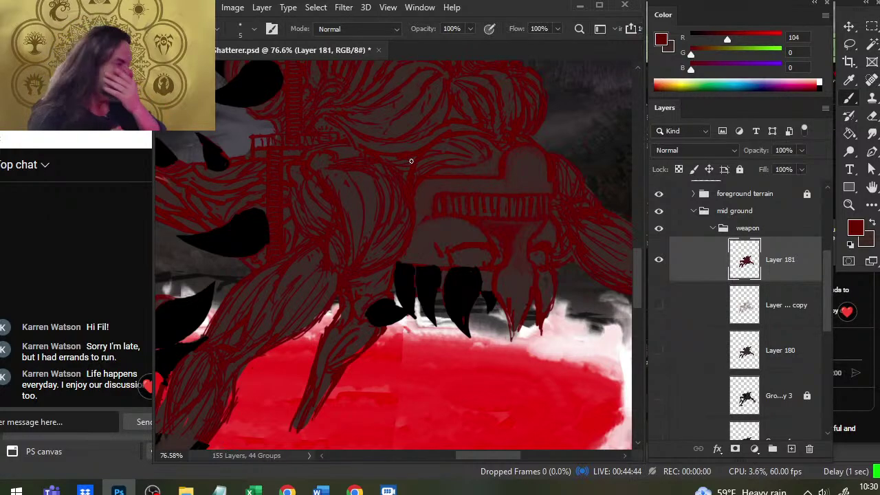
pyautogui.press('r')
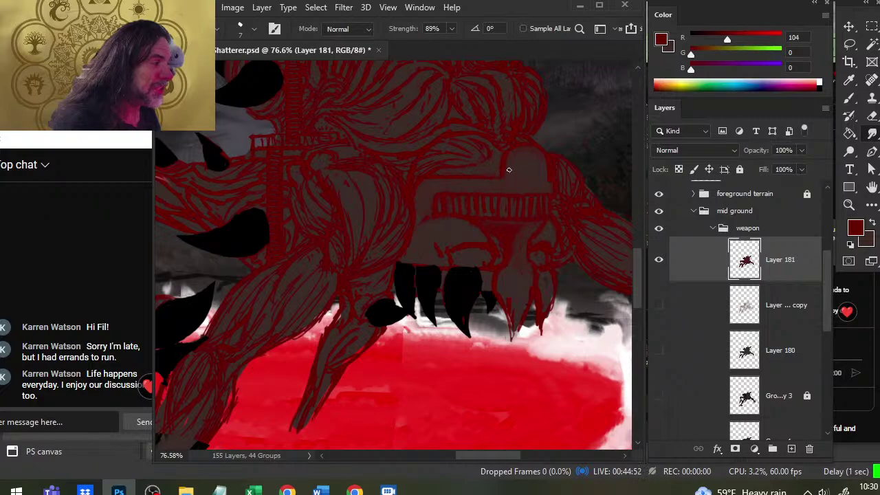
pyautogui.moveTo(475, 180)
pyautogui.mouseDown()
pyautogui.moveTo(510, 167)
pyautogui.moveTo(510, 191)
pyautogui.mouseUp()
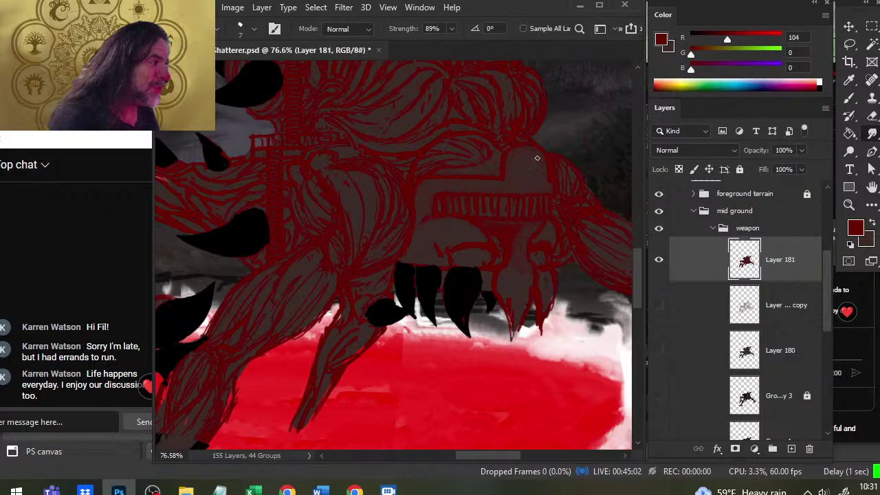
pyautogui.press('b')
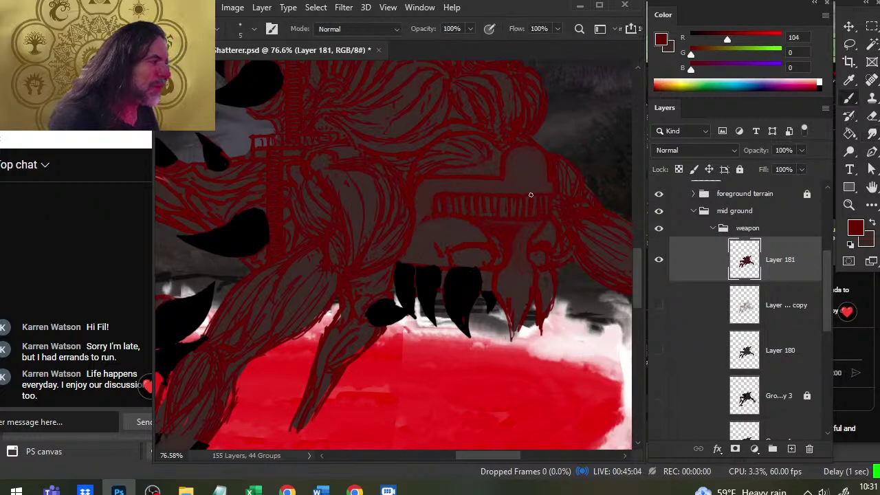
pyautogui.press('r')
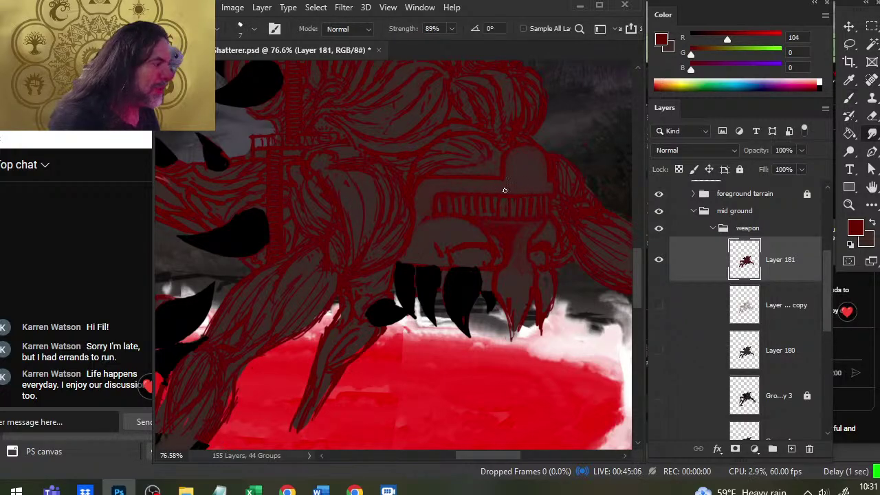
pyautogui.press('b')
pyautogui.press('r')
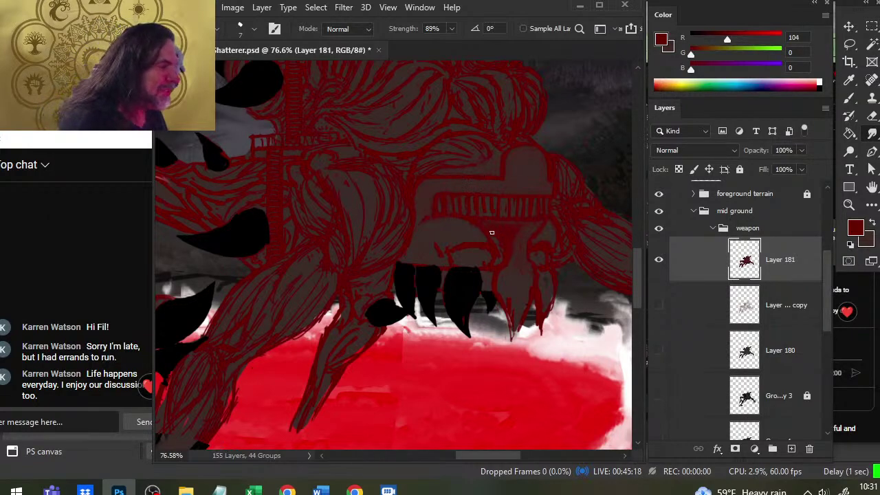
# Paint and smudge the brow ridge just below the grille with sampled brownish grey (60, 44, 40) and dark red (101, 3, 3)
pyautogui.press('b')
pyautogui.keyDown('alt'); pyautogui.click(527, 227); pyautogui.keyUp('alt')
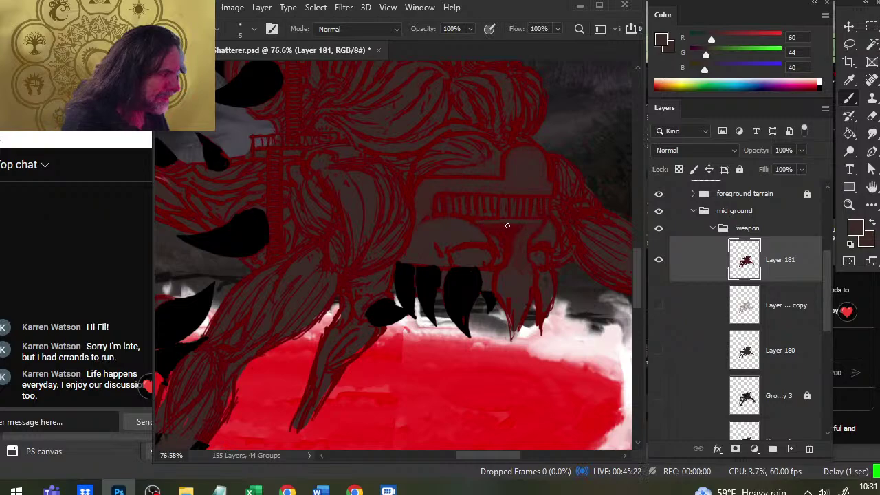
pyautogui.keyDown('alt'); pyautogui.click(508, 264); pyautogui.keyUp('alt')
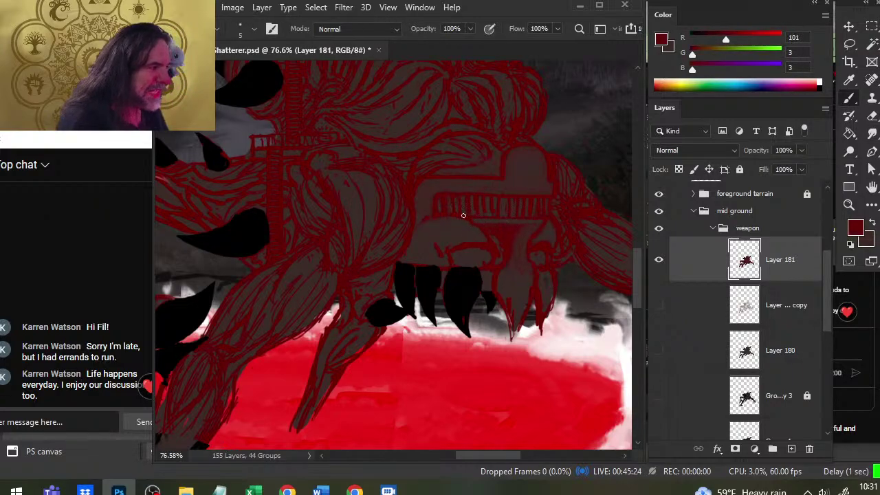
pyautogui.press('r')
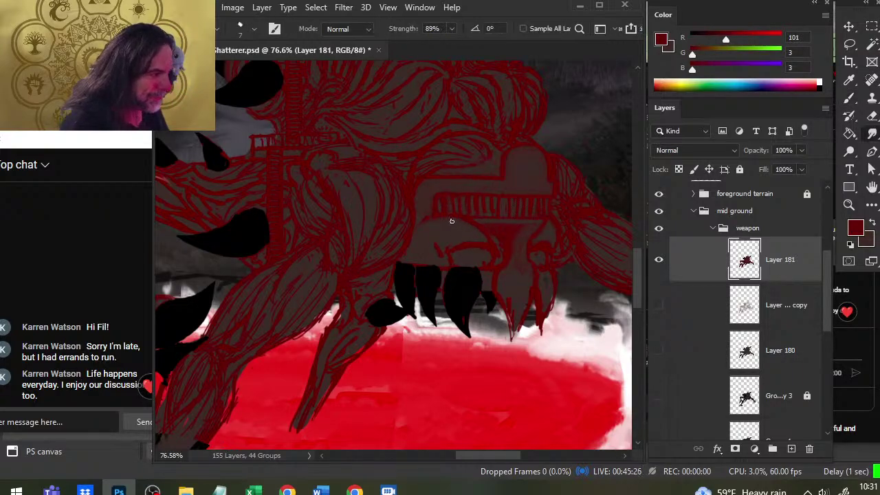
pyautogui.press('b')
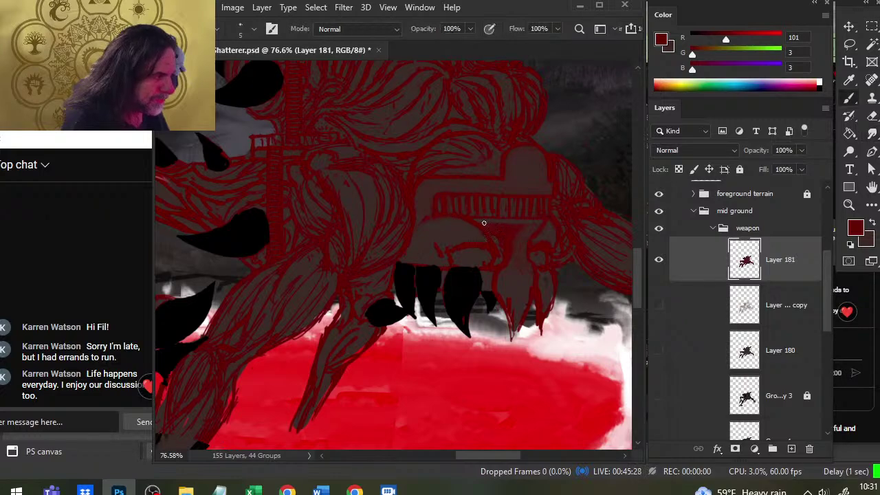
pyautogui.press('r')
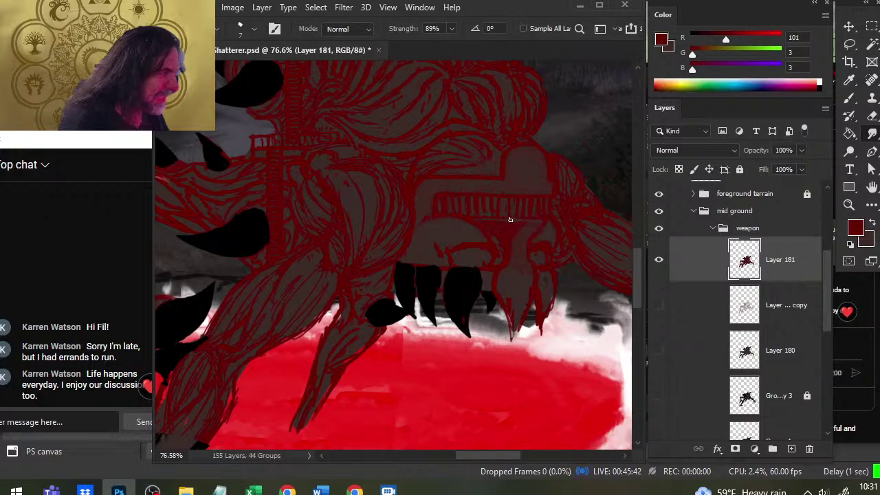
pyautogui.press('b')
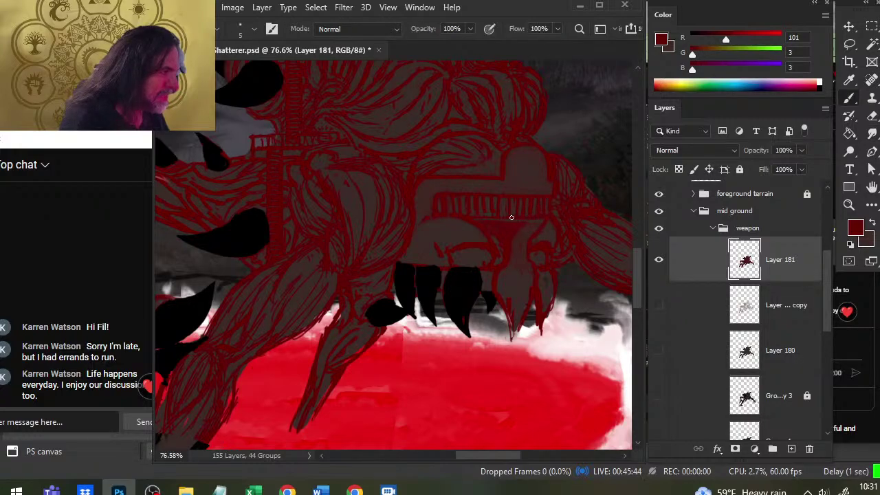
pyautogui.press('r')
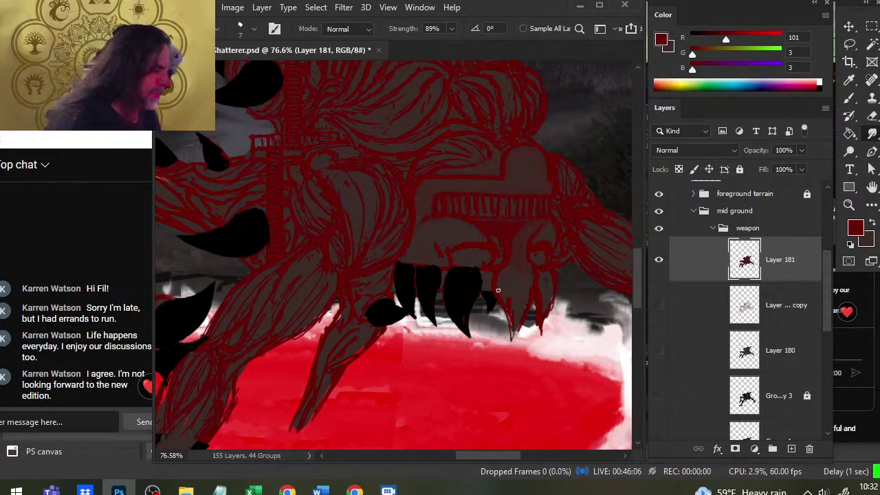
# Touch up the fang below the smaller eye with sampled browns and dark red (102, 0, 1), smudging up toward the eye
pyautogui.press('b')
pyautogui.keyDown('alt'); pyautogui.click(532, 285); pyautogui.keyUp('alt')
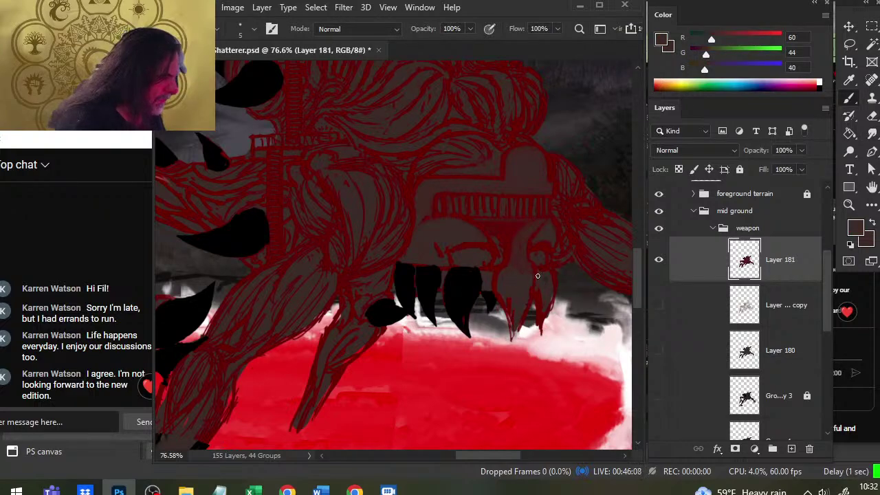
pyautogui.keyDown('alt'); pyautogui.click(545, 276); pyautogui.keyUp('alt')
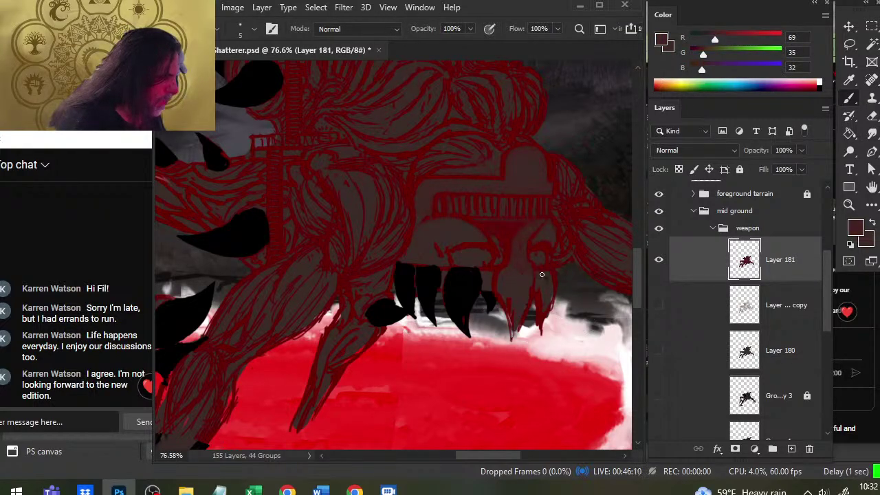
pyautogui.keyDown('alt'); pyautogui.click(541, 293); pyautogui.keyUp('alt')
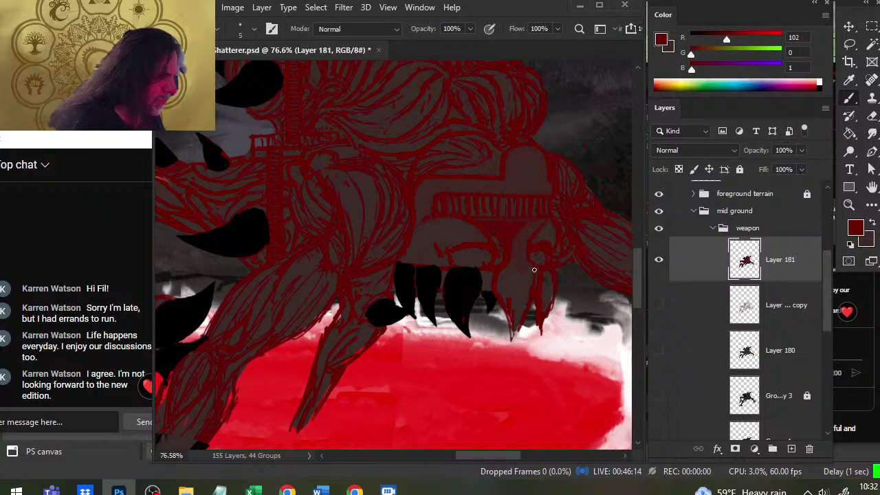
pyautogui.press('r')
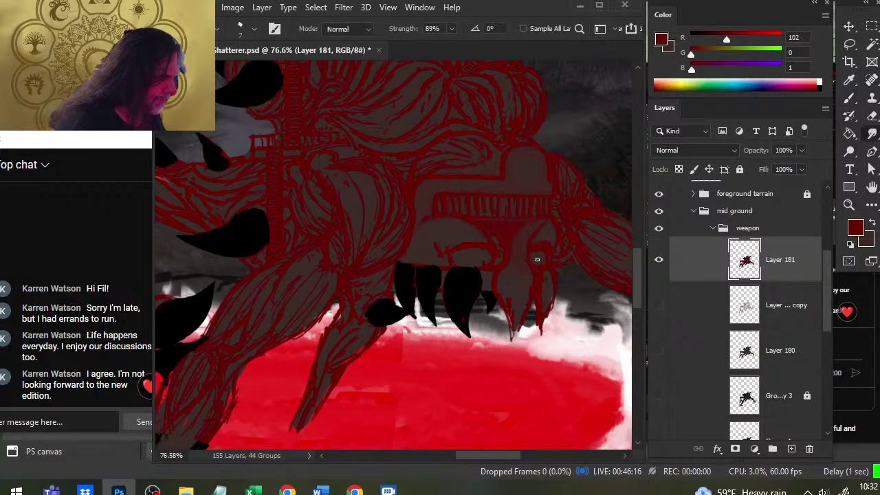
# Reinforce the outlines of both eyes with dark red (102, 0, 1) brush strokes and smudge them into the face
pyautogui.press('b')
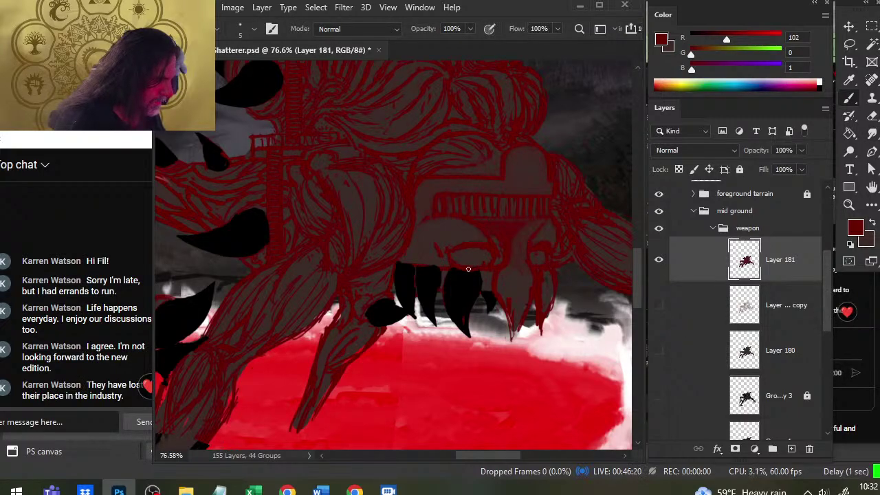
pyautogui.press('r')
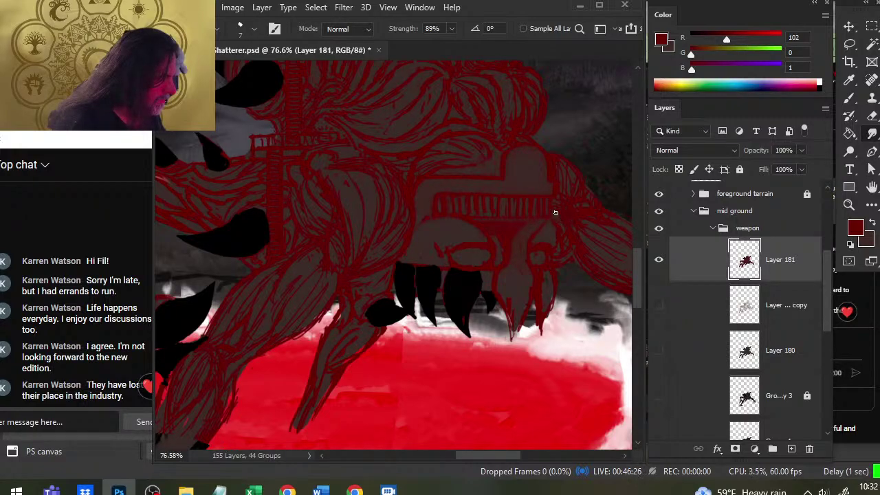
pyautogui.press('b')
pyautogui.press('r')
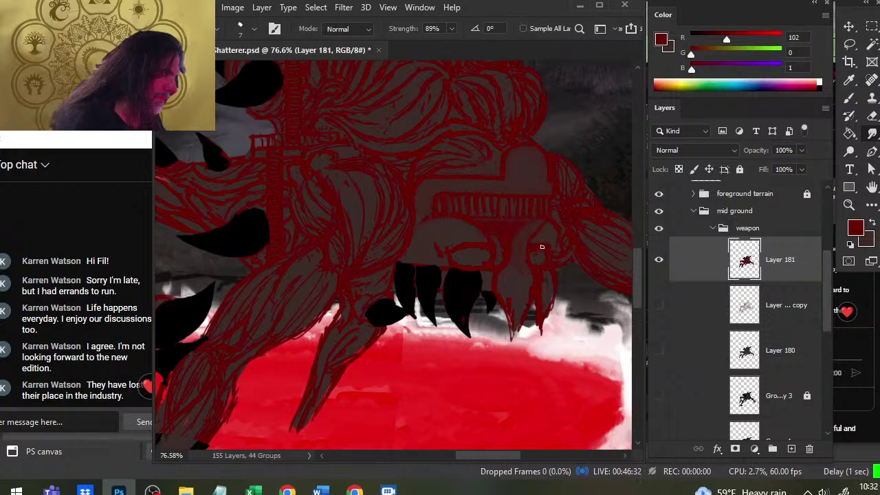
pyautogui.press('b')
pyautogui.press('r')
pyautogui.press('b')
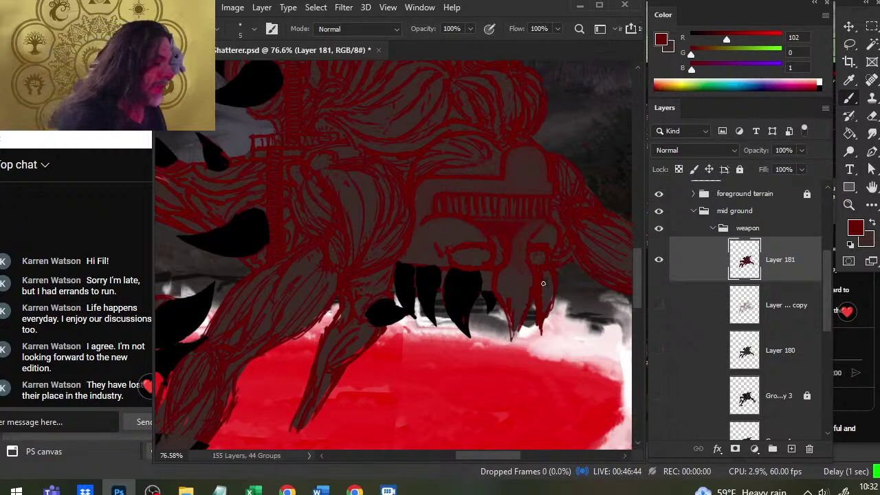
# Soften the line at the larger eye's outer corner and undo the last stroke
pyautogui.press('e')
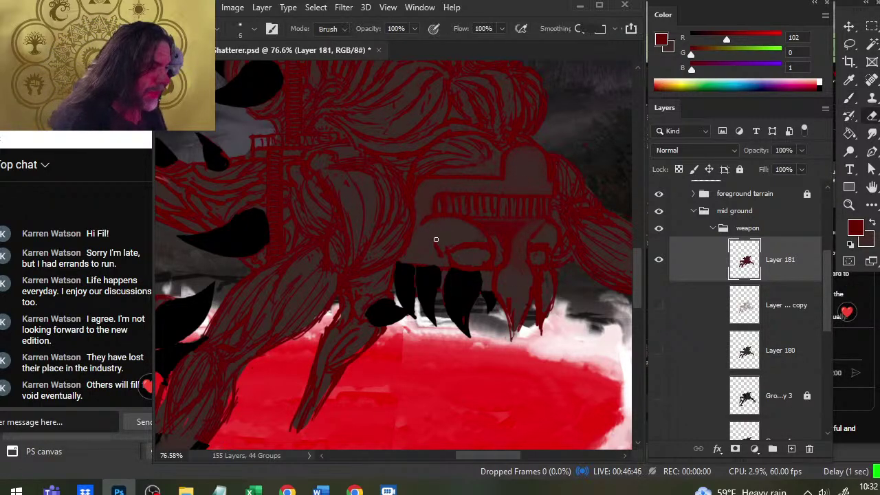
pyautogui.press('r')
pyautogui.hotkey('ctrl', 'z')
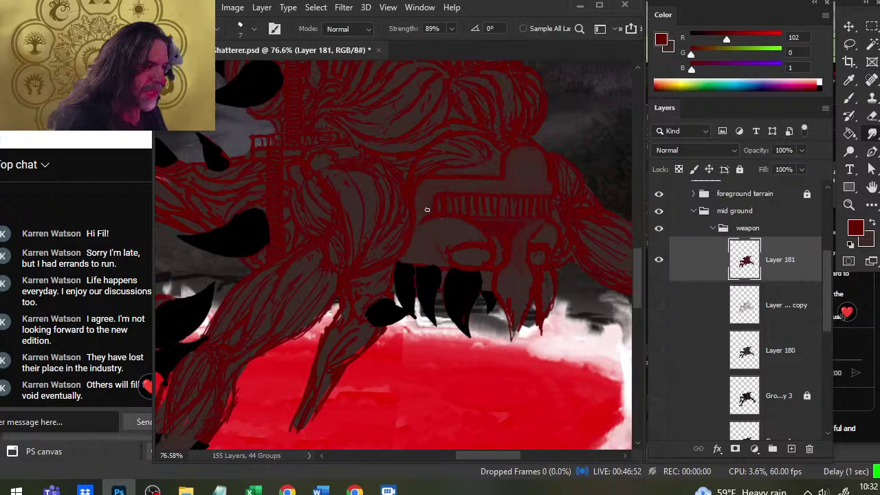
# Brush and smudge dark red shading along the curved brow over the larger eye and refine its upper lid
pyautogui.press('b')
pyautogui.moveTo(429, 220); pyautogui.dragTo(419, 231)
pyautogui.press('r')
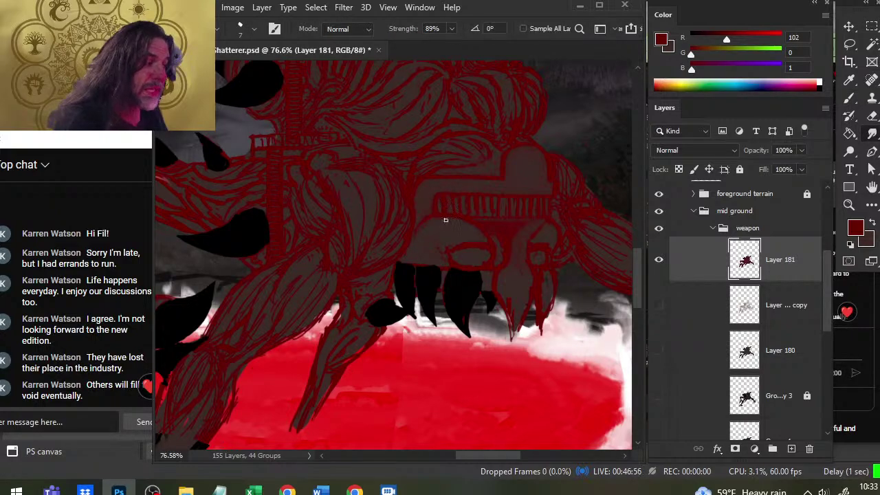
pyautogui.press('b')
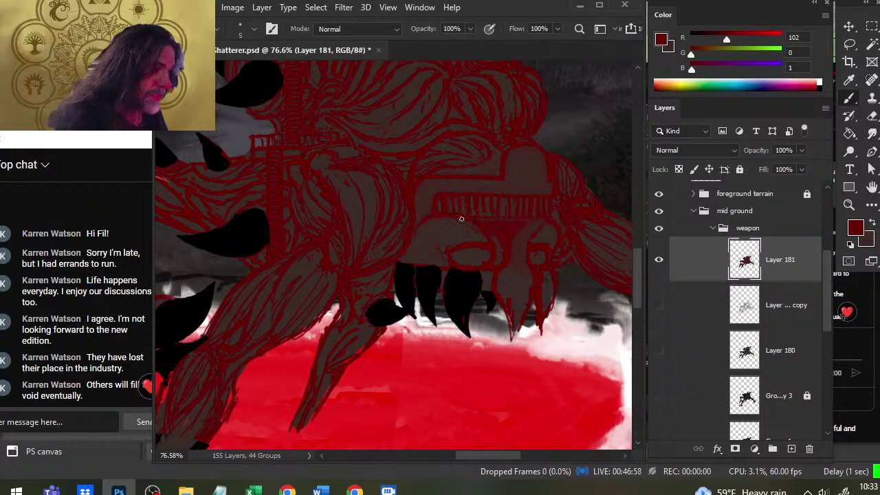
pyautogui.press('r')
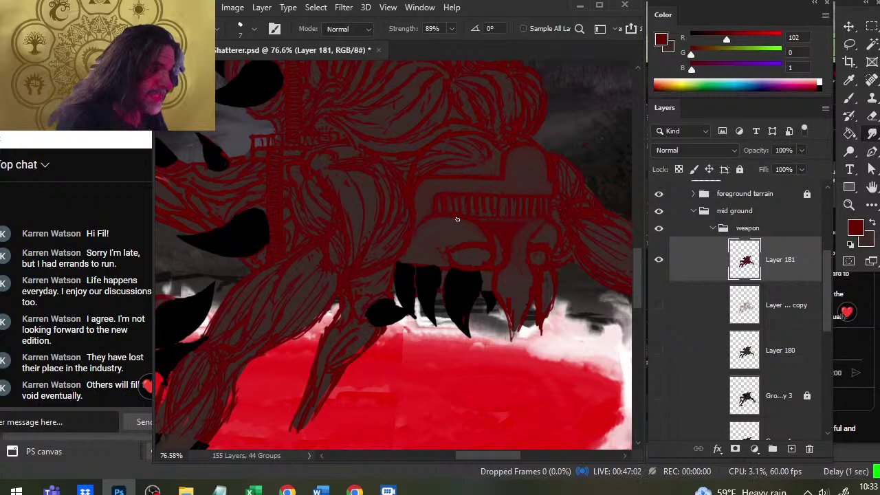
pyautogui.press('b')
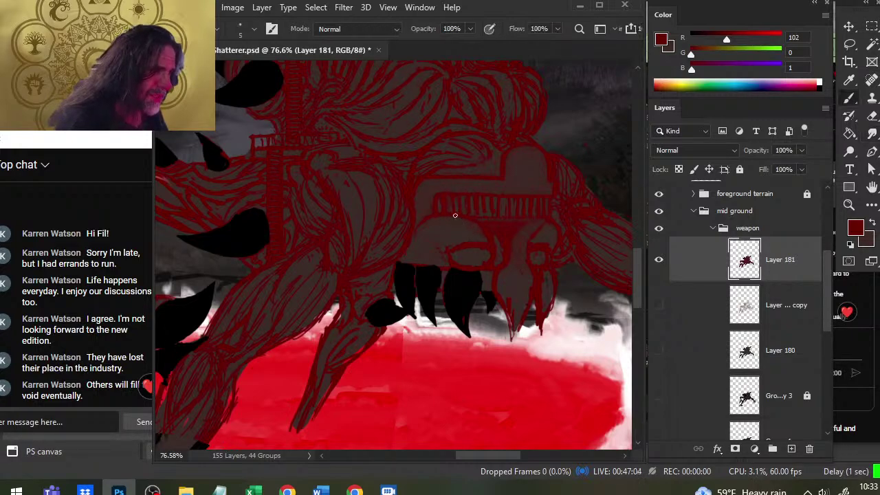
pyautogui.press('r')
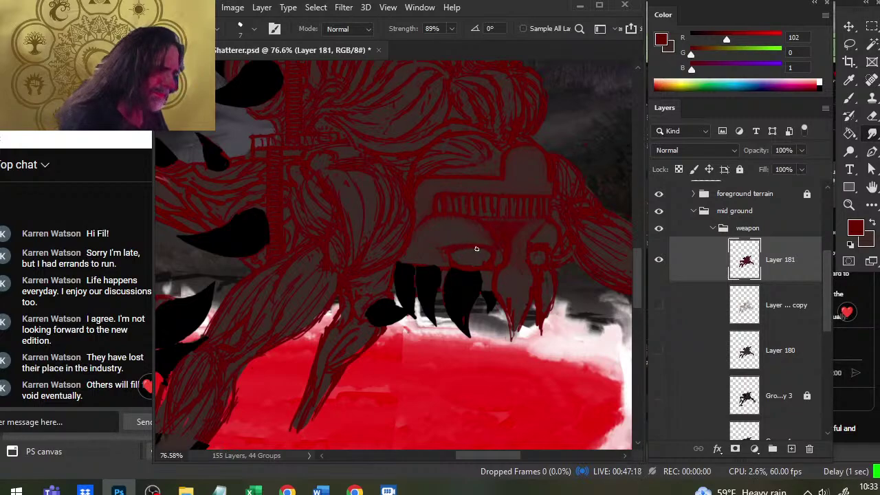
pyautogui.press('b')
pyautogui.press('r')
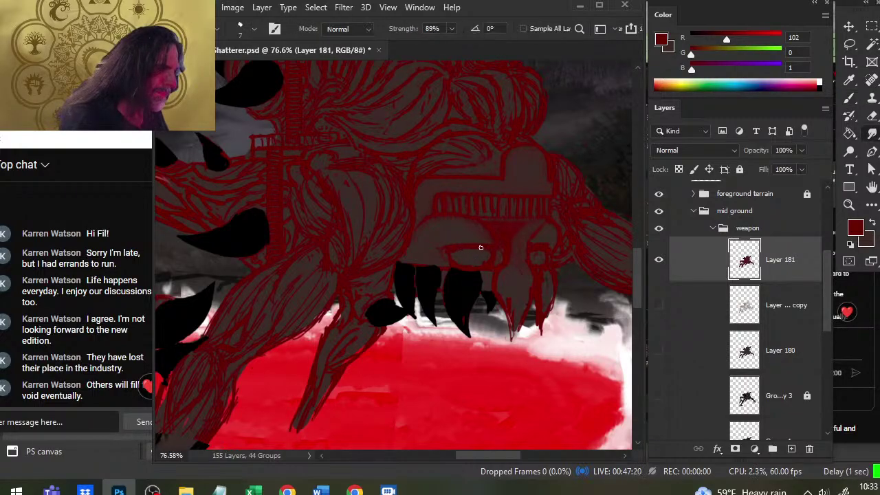
# Paint the arched brow and outer socket edge around the smaller eye in dark red, smudging the strokes inward
pyautogui.press('b')
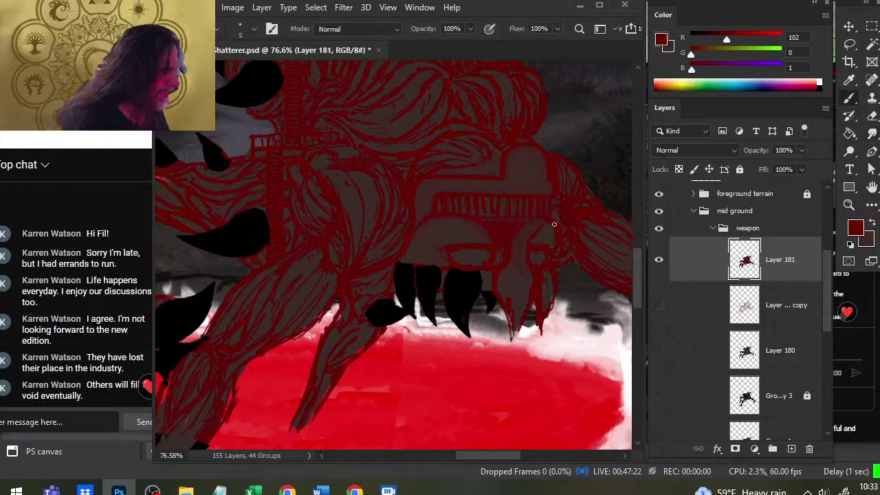
pyautogui.press('r')
pyautogui.press('b')
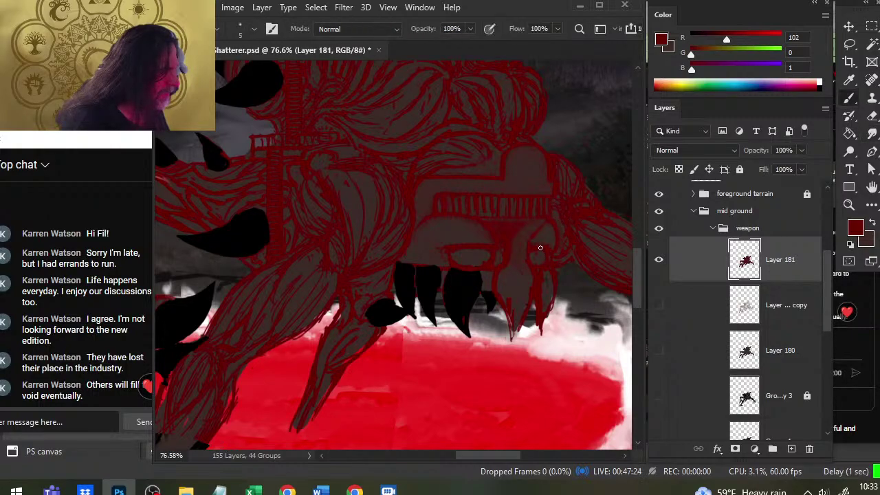
pyautogui.press('r')
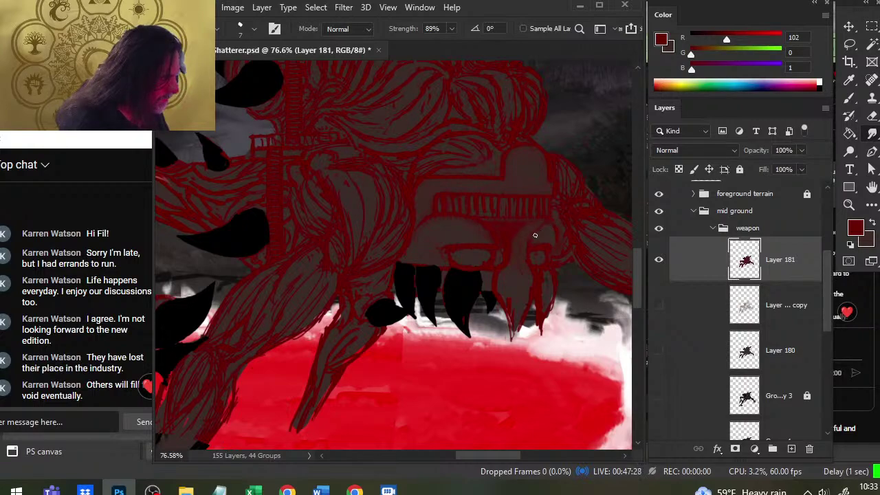
pyautogui.press('b')
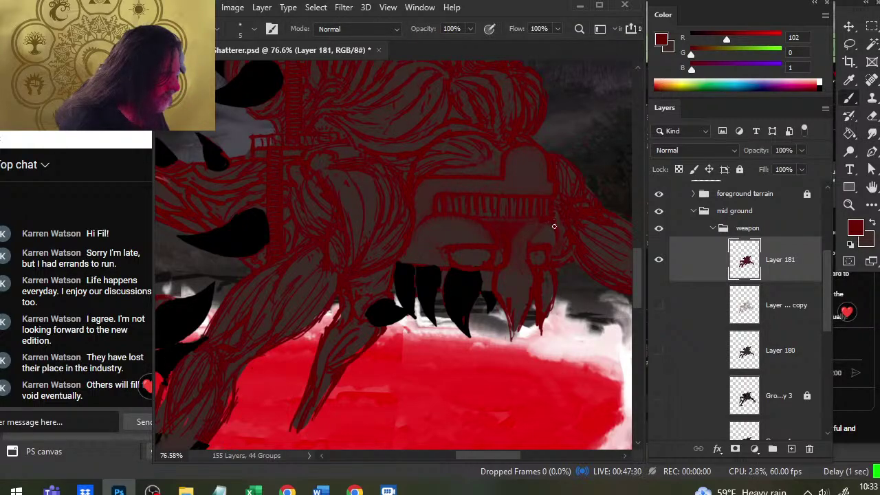
pyautogui.press('r')
pyautogui.press('b')
pyautogui.moveTo(551, 222); pyautogui.dragTo(558, 240)
pyautogui.press('r')
pyautogui.press('b')
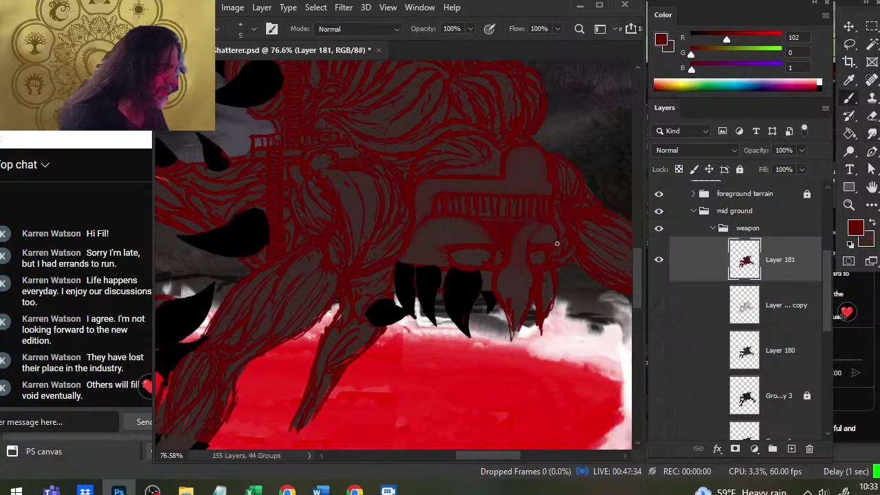
# Reshape the smaller eye's upper lid with dark red strokes and blend the outer side of its socket
pyautogui.press('r')
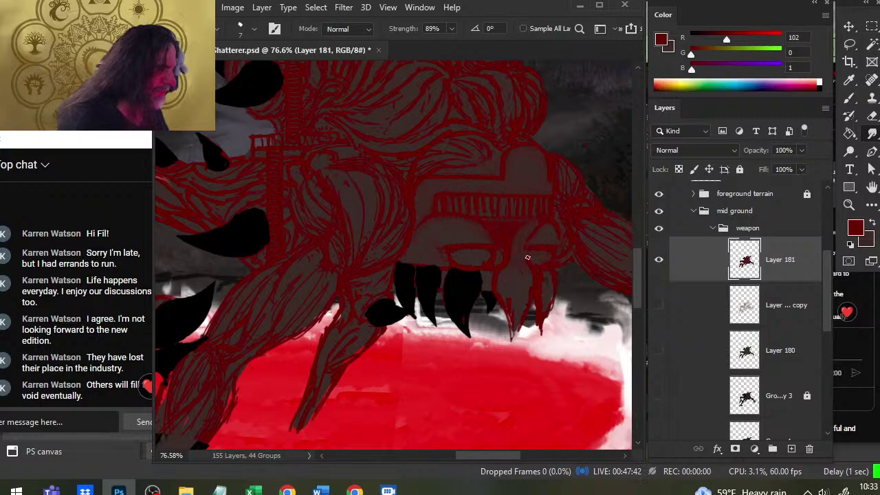
pyautogui.press('b')
pyautogui.press('r')
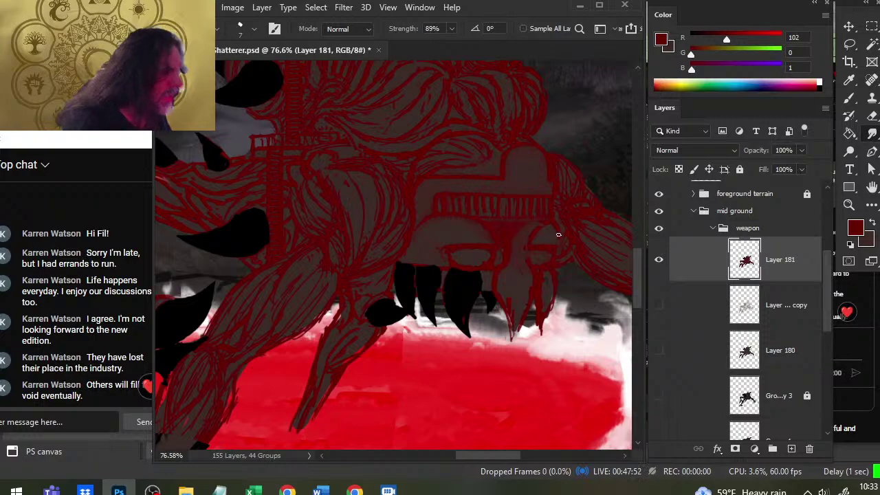
pyautogui.press('b')
pyautogui.press('r')
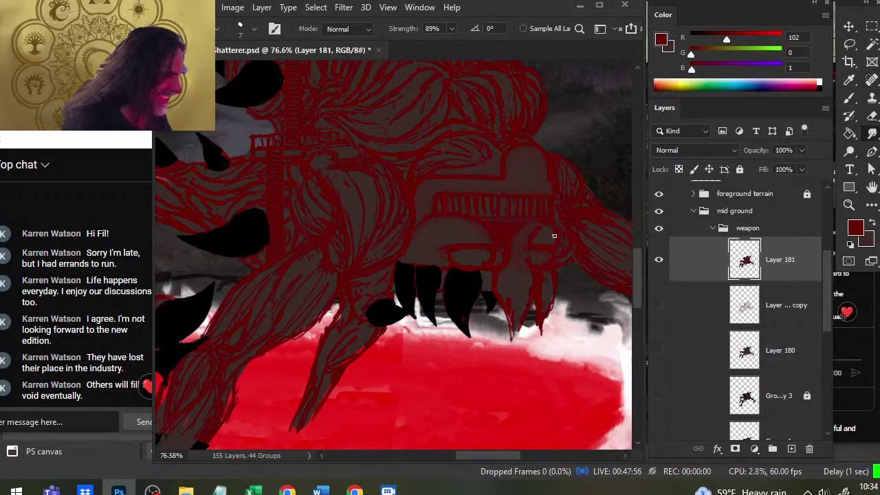
# Strengthen the smaller eye's outline and socket rim with dark red, and smudge the shading around both eyes
pyautogui.press('b')
pyautogui.press('r')
pyautogui.press('b')
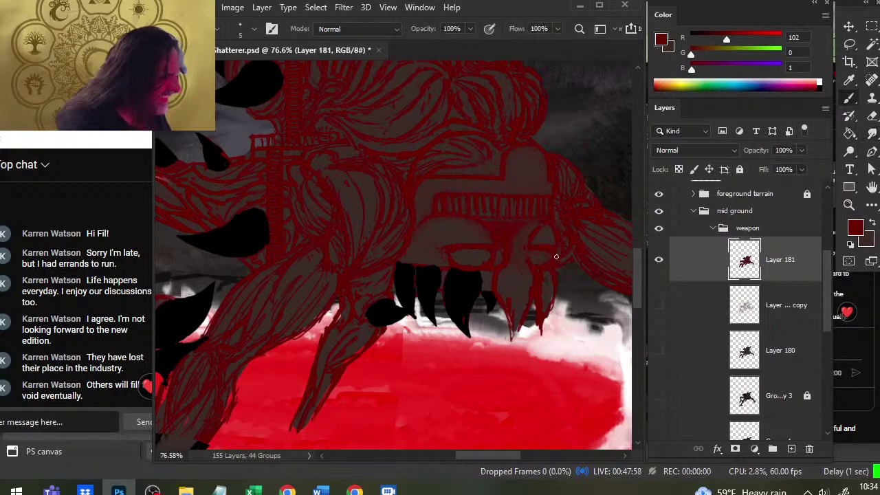
pyautogui.press('r')
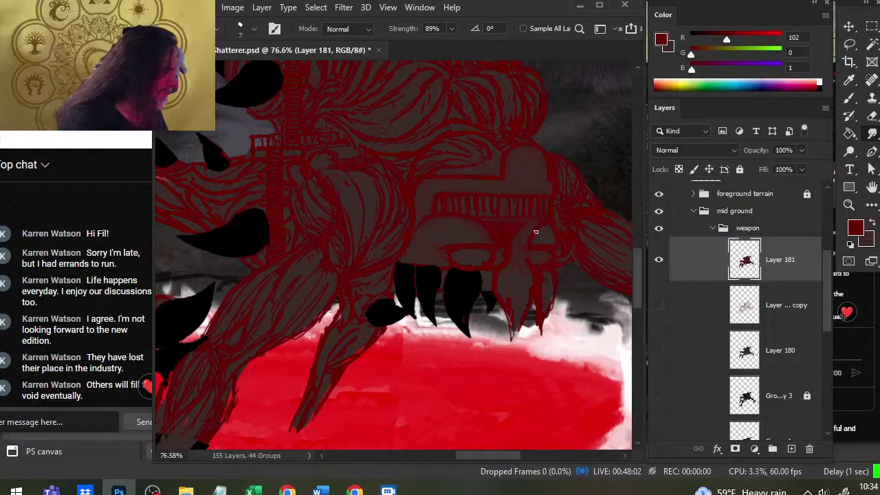
pyautogui.press('b')
pyautogui.press('r')
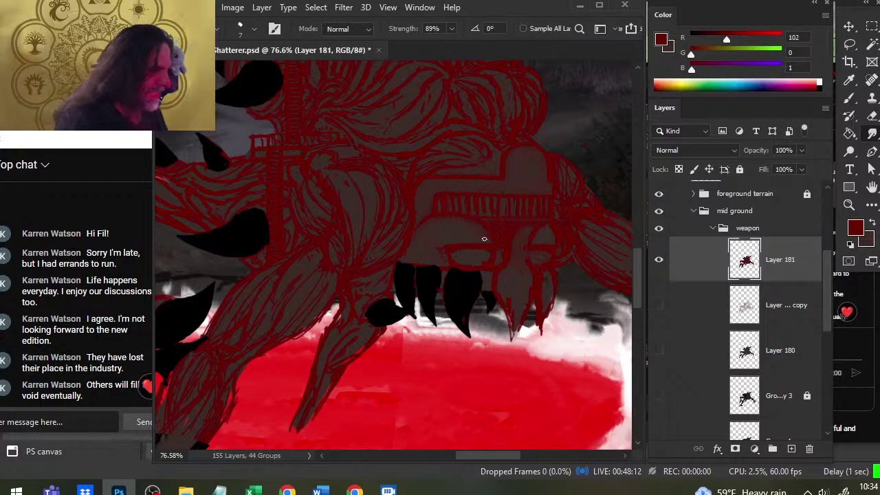
pyautogui.press('b')
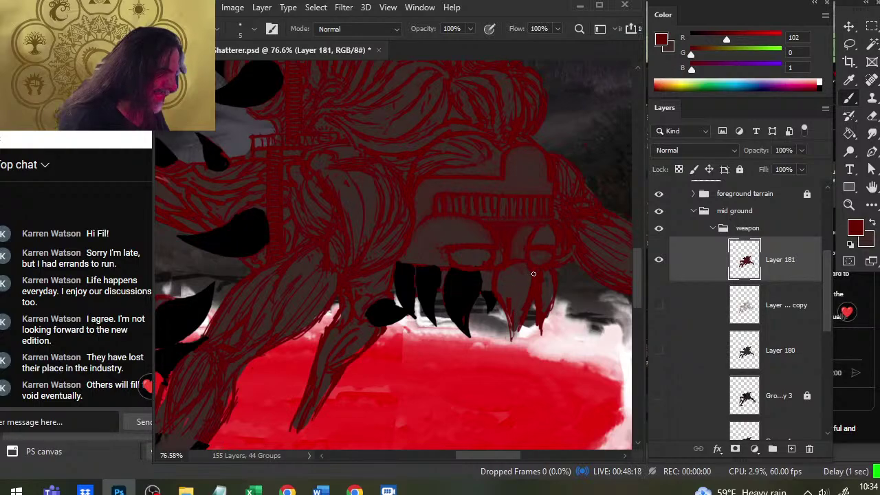
# Erase stray edges on the two front fangs and smudge their red line work into soft inward shading
pyautogui.press('e')
pyautogui.press('r')
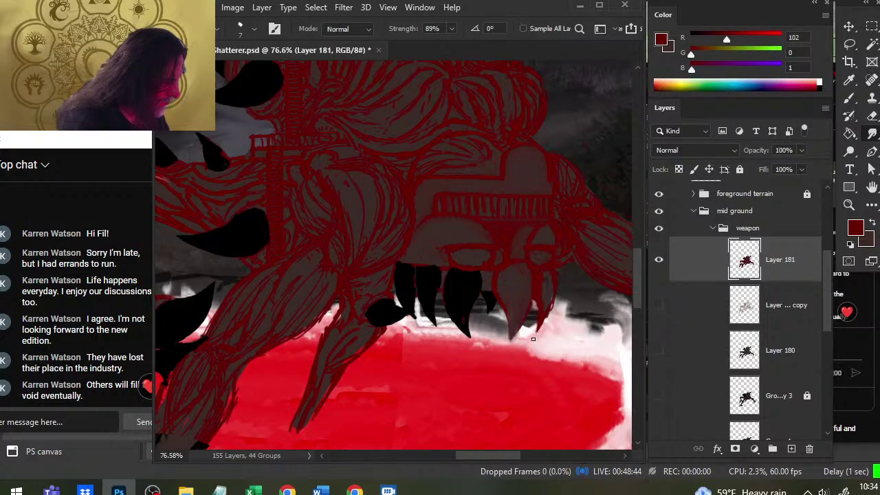
pyautogui.moveTo(549, 294); pyautogui.dragTo(551, 292)
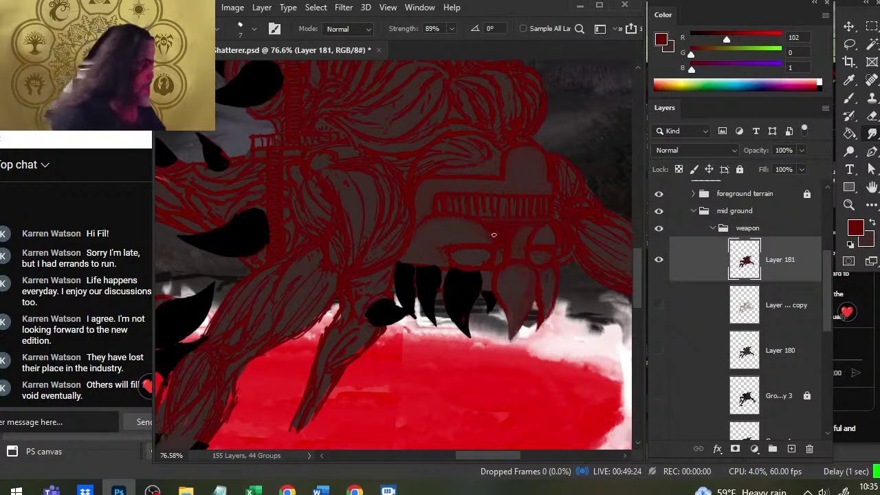
# Sample the dark red between the eyes, then paint and smudge the smaller eye's upper lid and lower socket edge
pyautogui.press('b')
pyautogui.keyDown('alt'); pyautogui.click(508, 260); pyautogui.keyUp('alt')
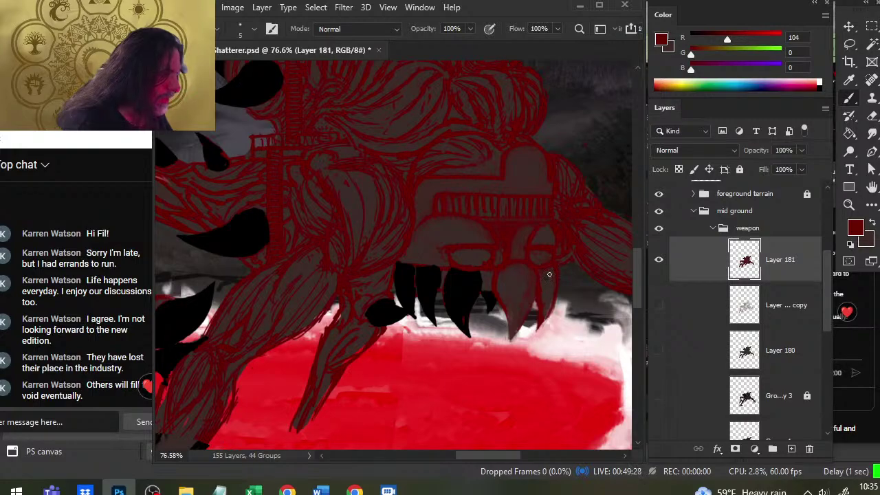
pyautogui.press('r')
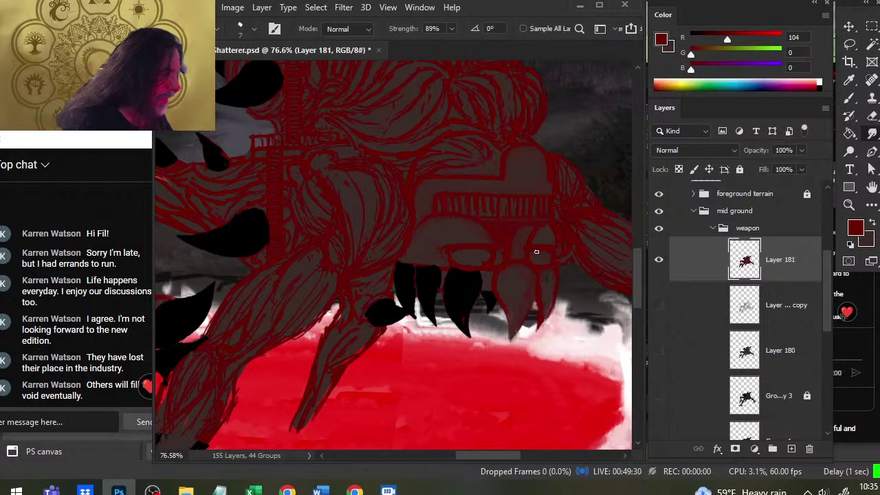
pyautogui.press('b')
pyautogui.press('r')
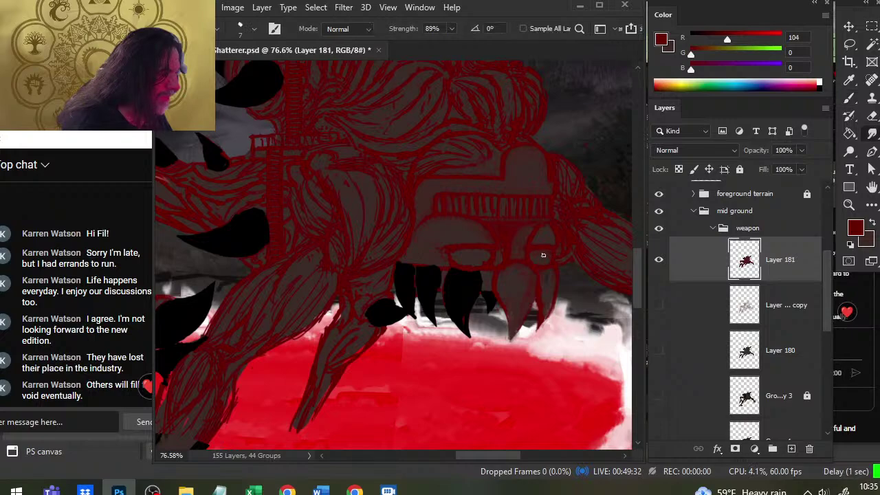
# Straighten the larger eye's upper lid with dark red strokes and smudge the shading beneath it and at its inner corner
pyautogui.press('b')
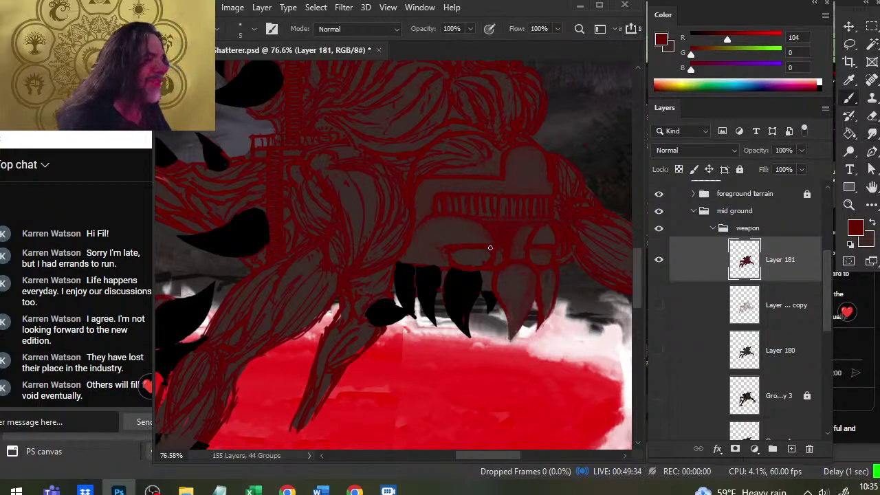
pyautogui.press('r')
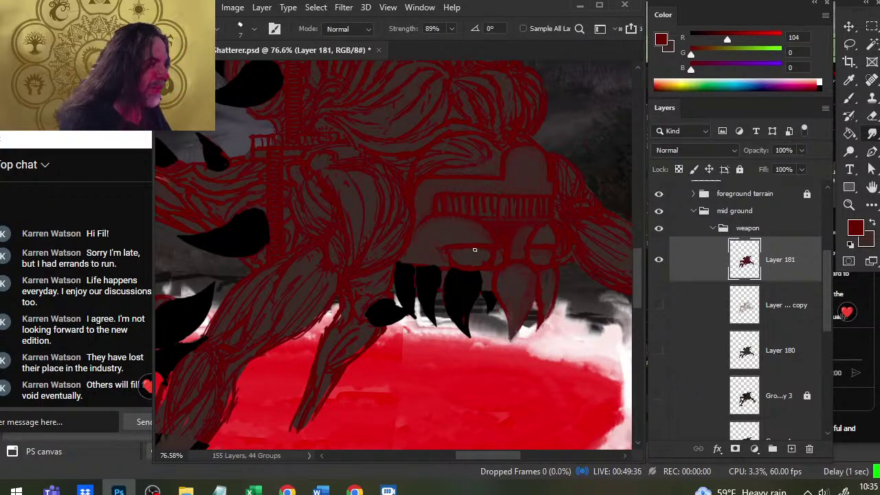
pyautogui.press('b')
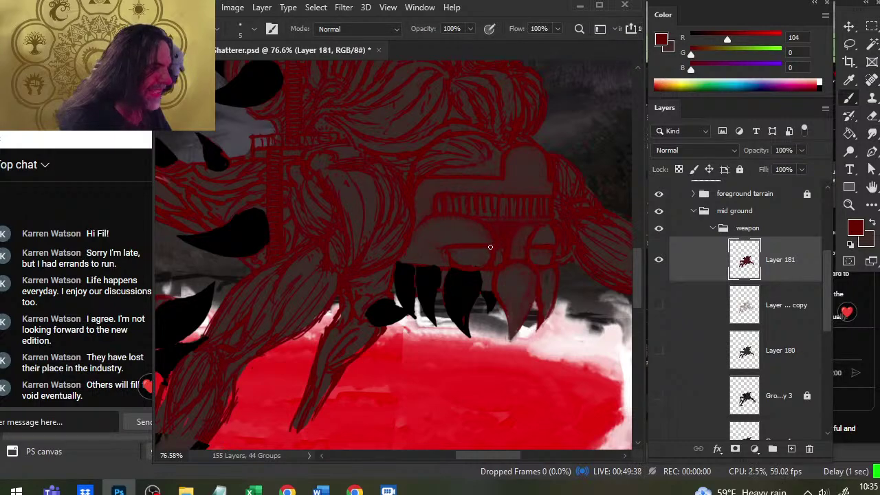
pyautogui.press('r')
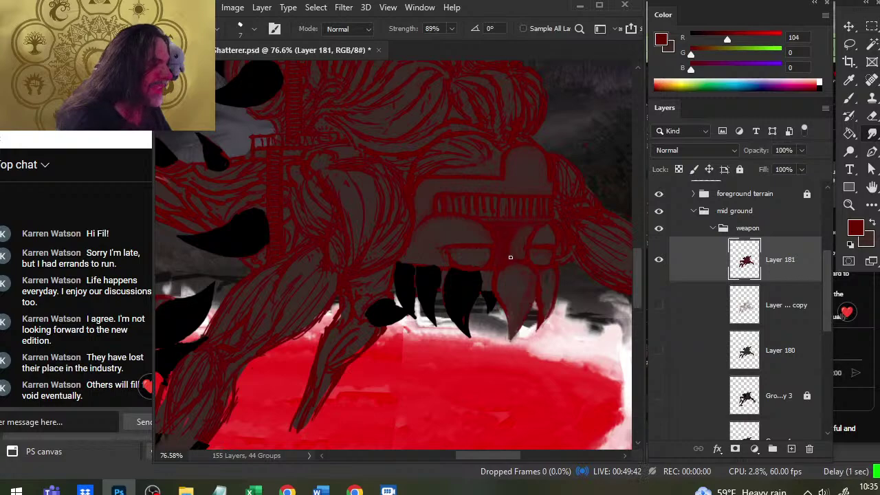
pyautogui.press('b')
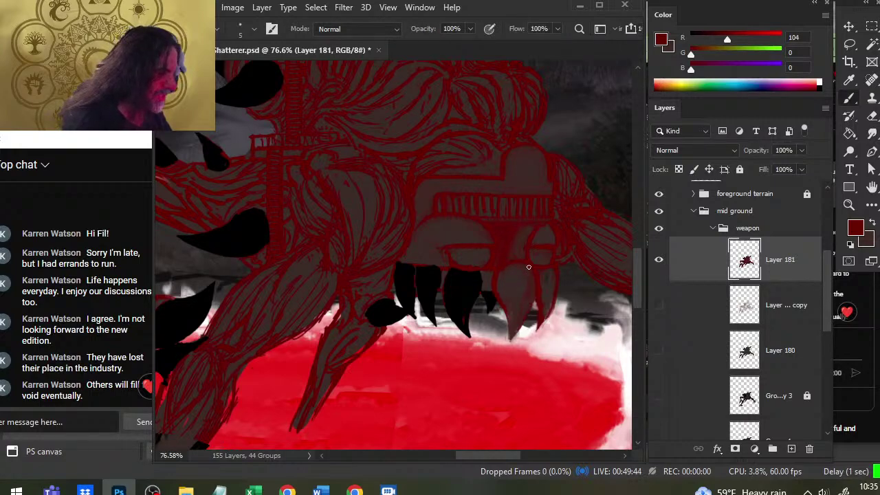
# Paint dark red around the roots of the front fangs and the gum line beside the black teeth, smudging the strokes
pyautogui.moveTo(533, 281); pyautogui.dragTo(531, 304)
pyautogui.press('r')
pyautogui.press('b')
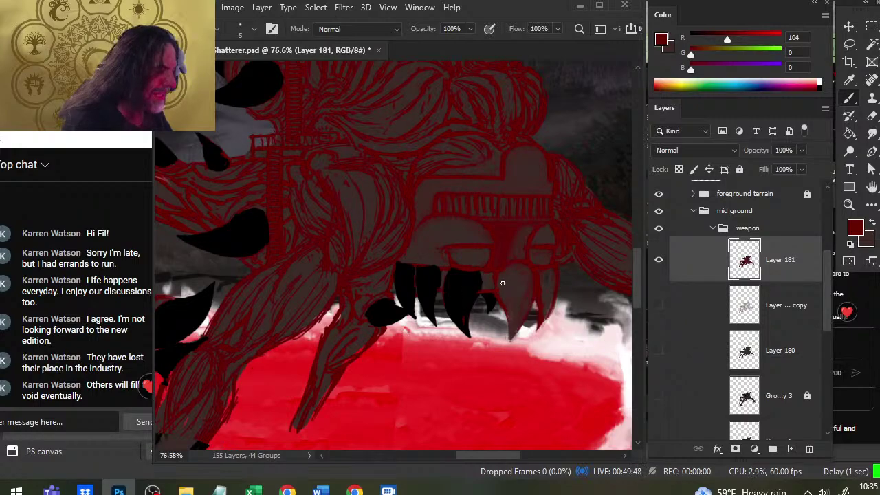
pyautogui.press('r')
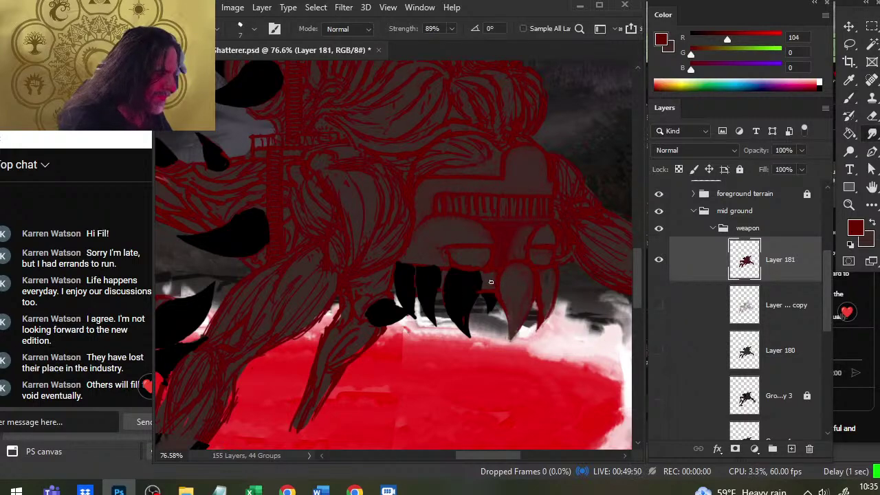
pyautogui.press('b')
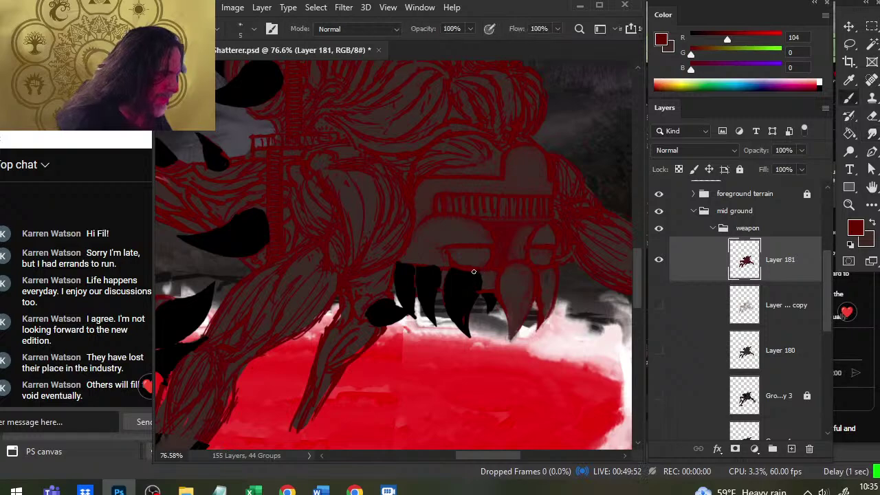
pyautogui.press('r')
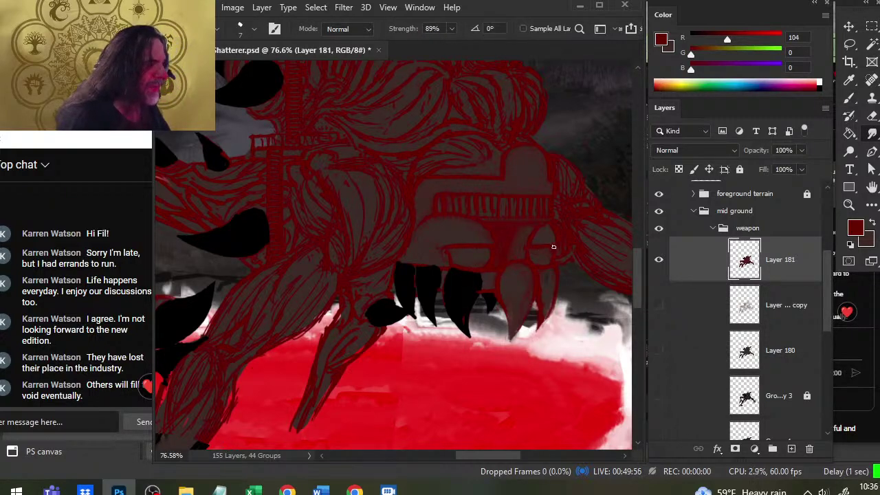
# Fill the bridge between the two eyes with sampled dark red and smudge it toward the smaller eye's brow
pyautogui.press('b')
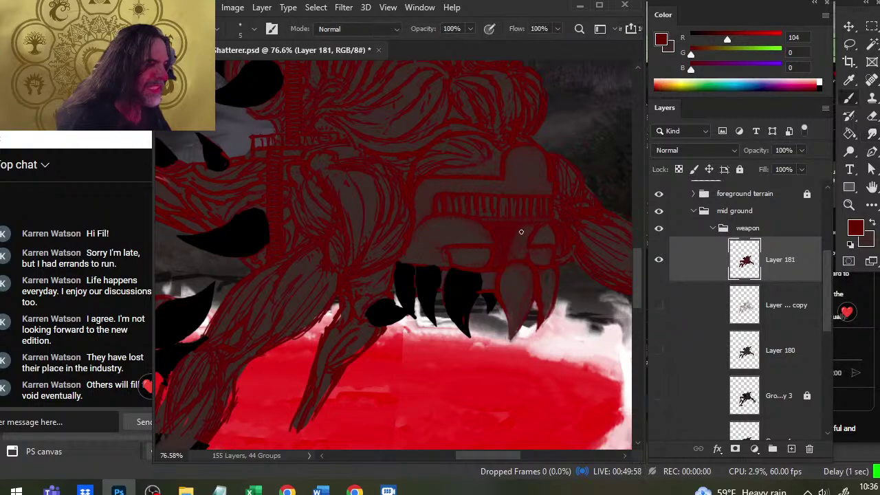
pyautogui.keyDown('alt'); pyautogui.click(519, 227); pyautogui.keyUp('alt')
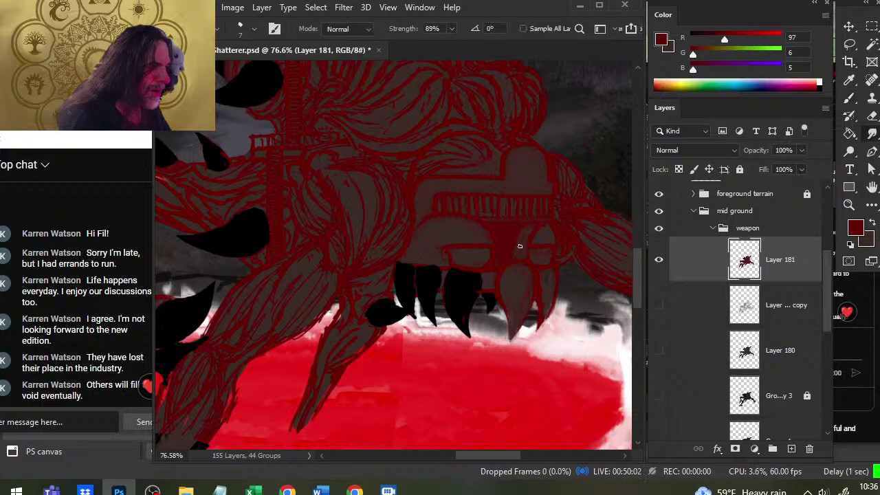
pyautogui.press('r')
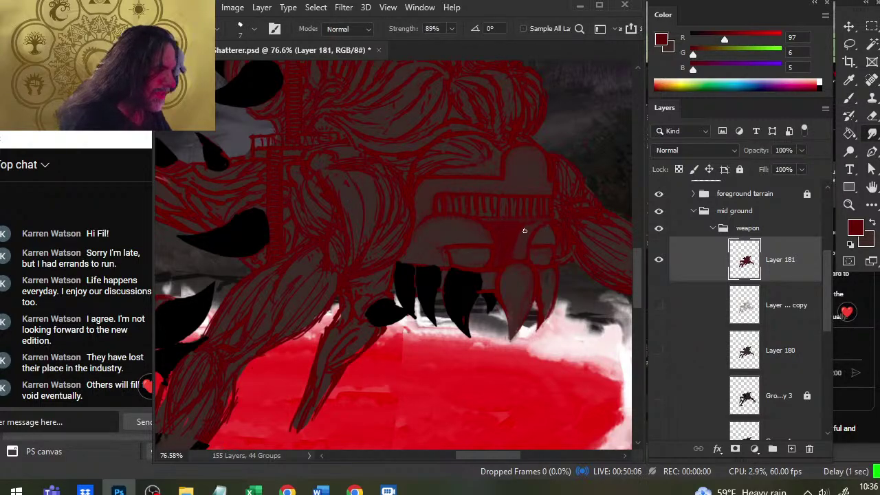
pyautogui.press('b')
pyautogui.keyDown('alt'); pyautogui.click(512, 222); pyautogui.keyUp('alt')
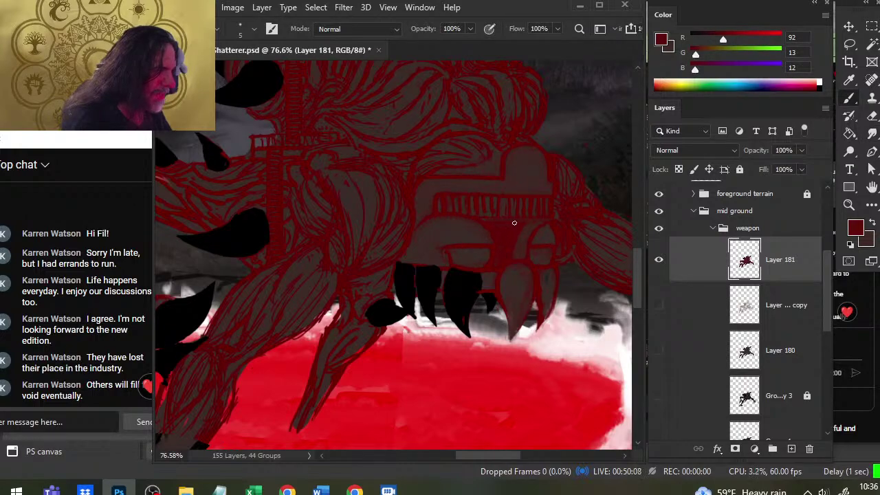
# Brush sampled brown-grey tones along the strip under the grille and the inner edge of the larger eye's brow
pyautogui.keyDown('alt'); pyautogui.click(528, 237); pyautogui.keyUp('alt')
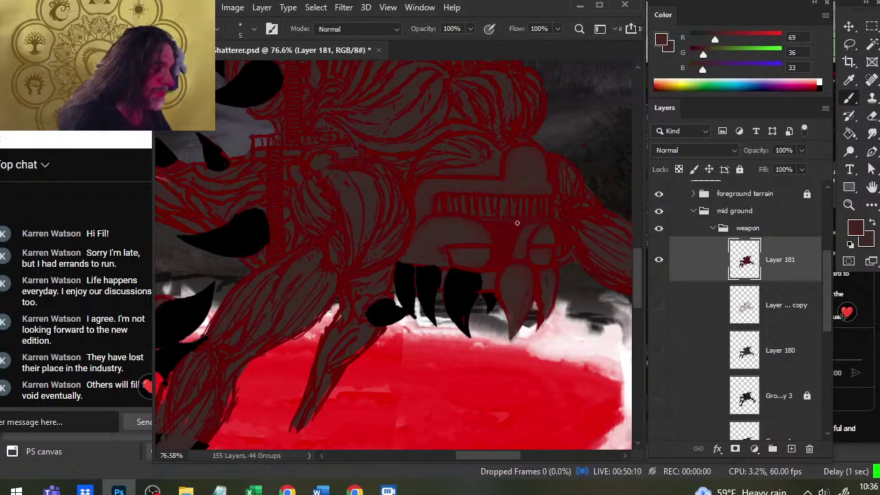
pyautogui.keyDown('shift'); pyautogui.click(487, 219); pyautogui.keyUp('shift')
pyautogui.press('alt')
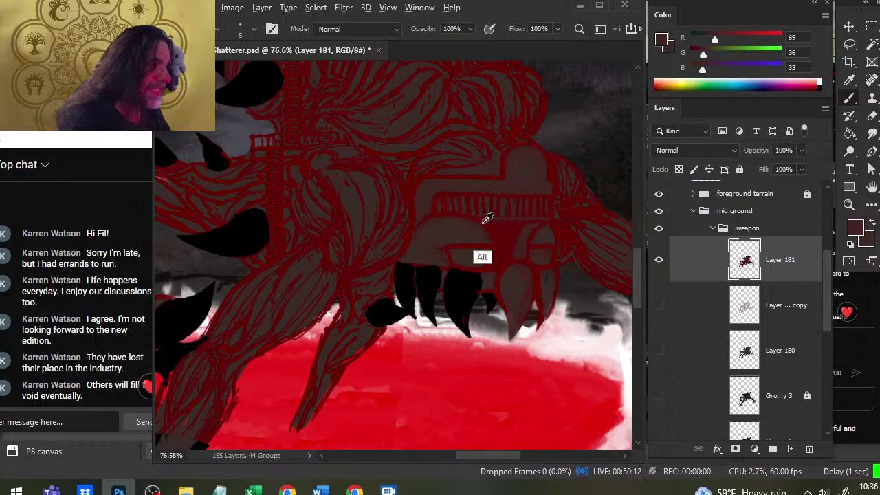
pyautogui.keyDown('alt'); pyautogui.click(486, 239); pyautogui.keyUp('alt')
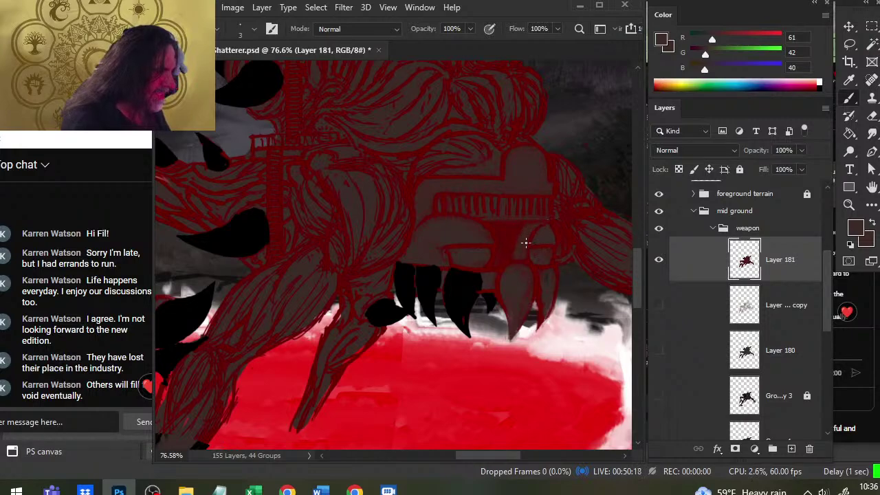
# Redraw the grille's lower edge and outer end in dark red sampled from its bars, and smudge the frame around them
pyautogui.keyDown('alt'); pyautogui.click(453, 207); pyautogui.keyUp('alt')
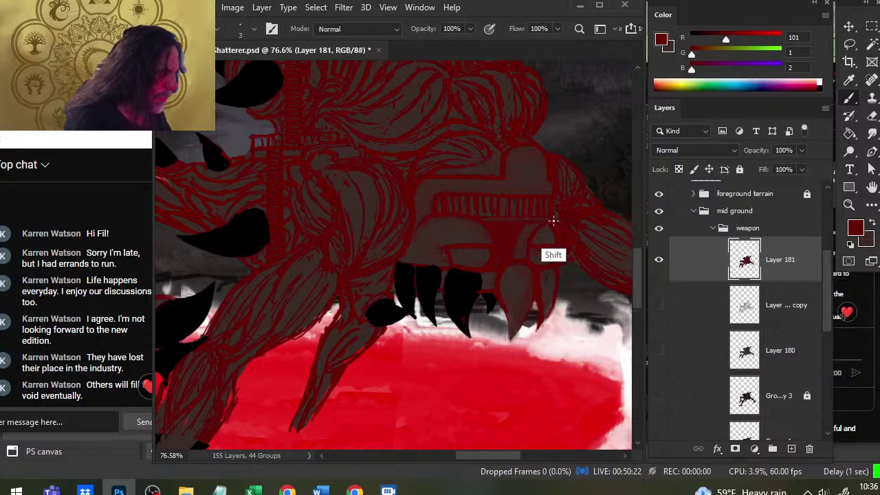
pyautogui.press('r')
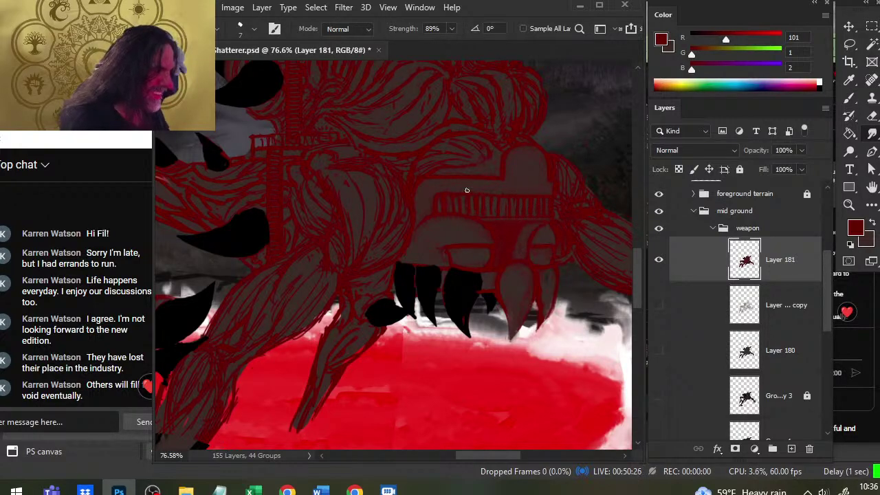
pyautogui.press('b')
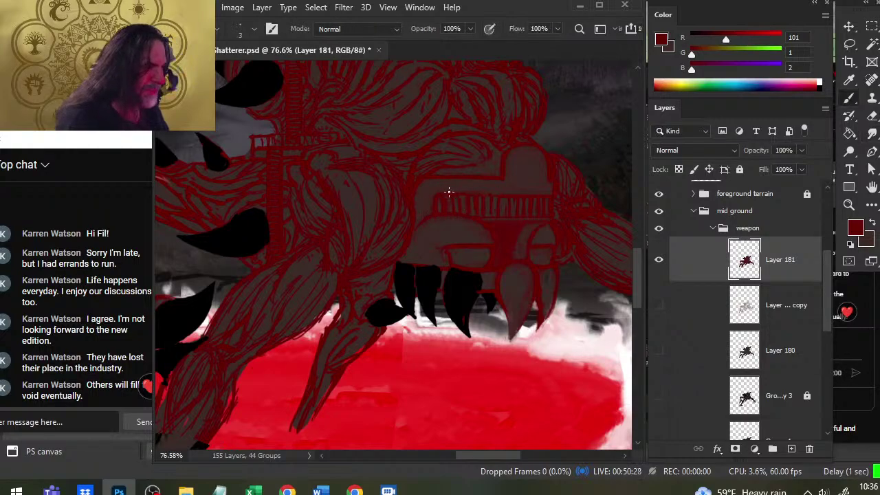
pyautogui.press('r')
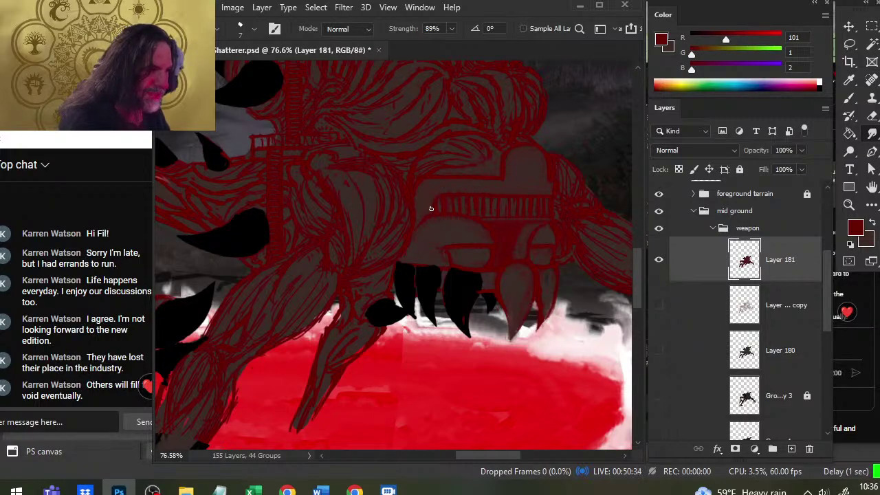
pyautogui.press('b')
pyautogui.press('r')
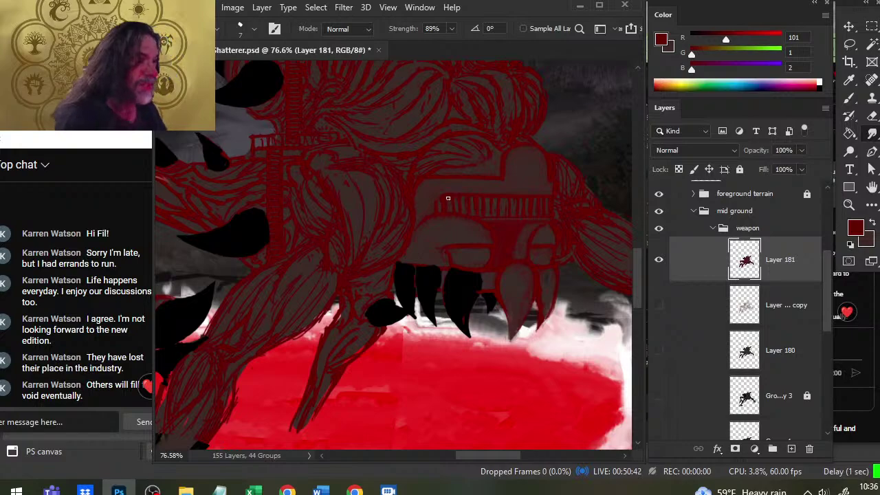
# Darken the outer edge of the face plate beside the grille and the larger eye's brow, blending the strokes inward
pyautogui.press('b')
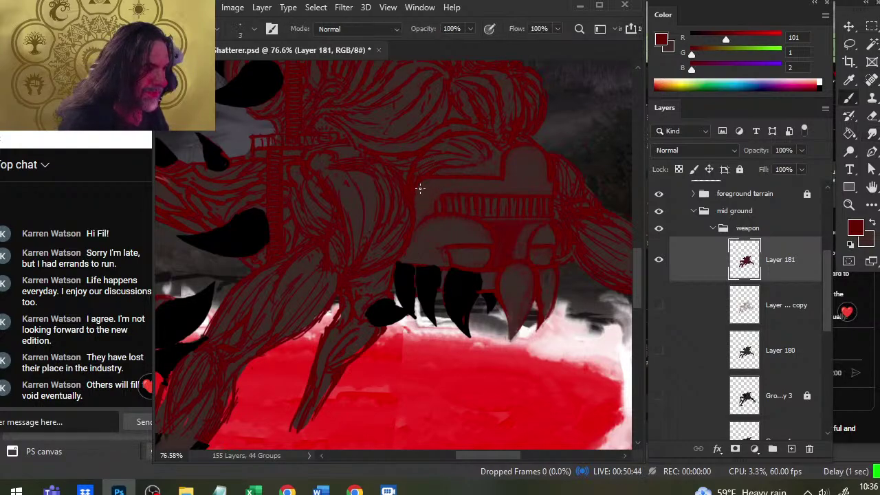
pyautogui.press('r')
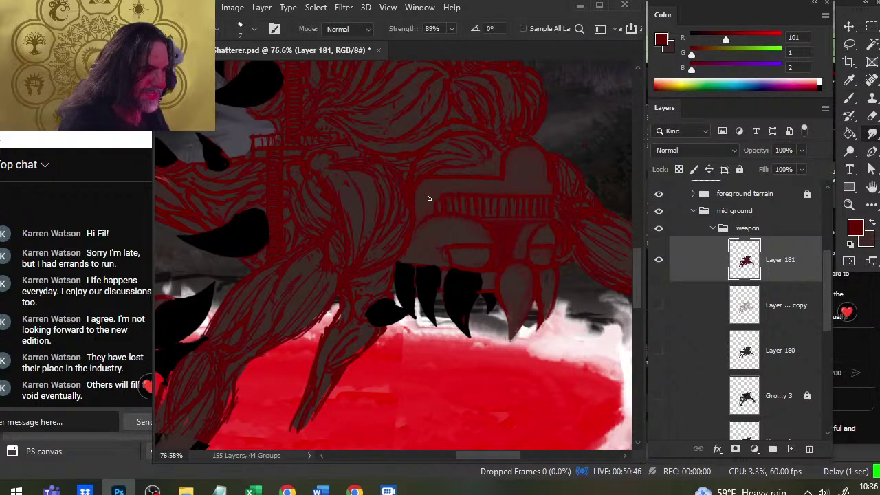
pyautogui.press('b')
pyautogui.press('r')
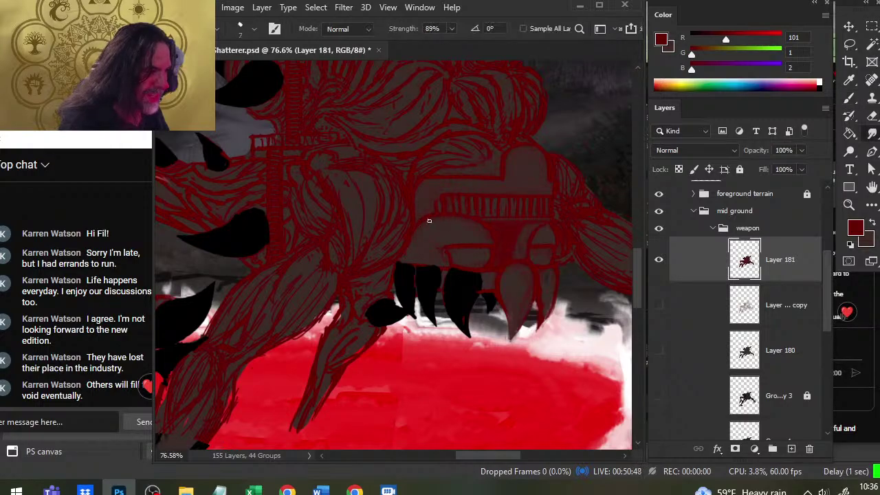
pyautogui.press('b')
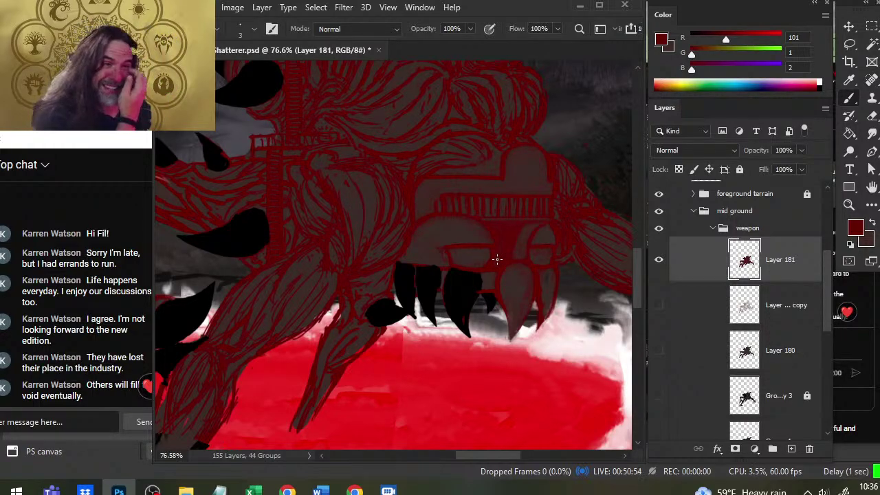
# Retouch the smaller eye's brow and its outer rim with sampled brown-grey and dark red, and smudge the strokes together
pyautogui.keyDown('alt'); pyautogui.click(549, 237); pyautogui.keyUp('alt')
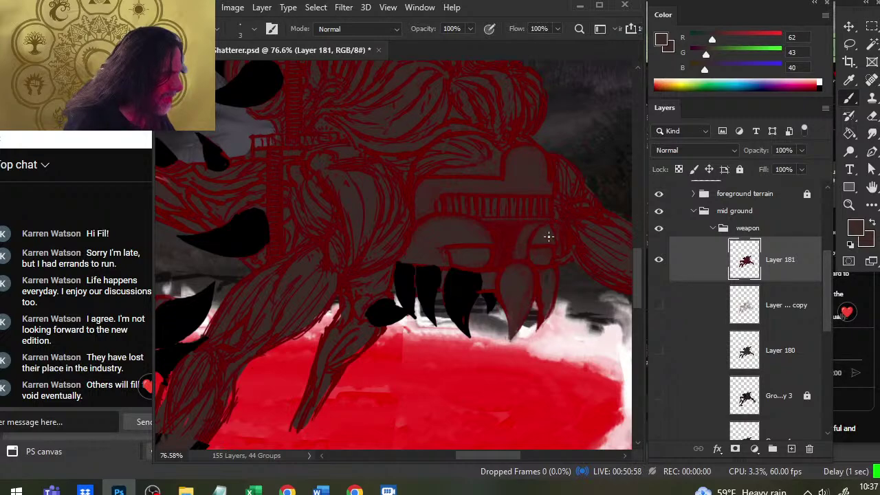
pyautogui.keyDown('alt'); pyautogui.click(548, 228); pyautogui.keyUp('alt')
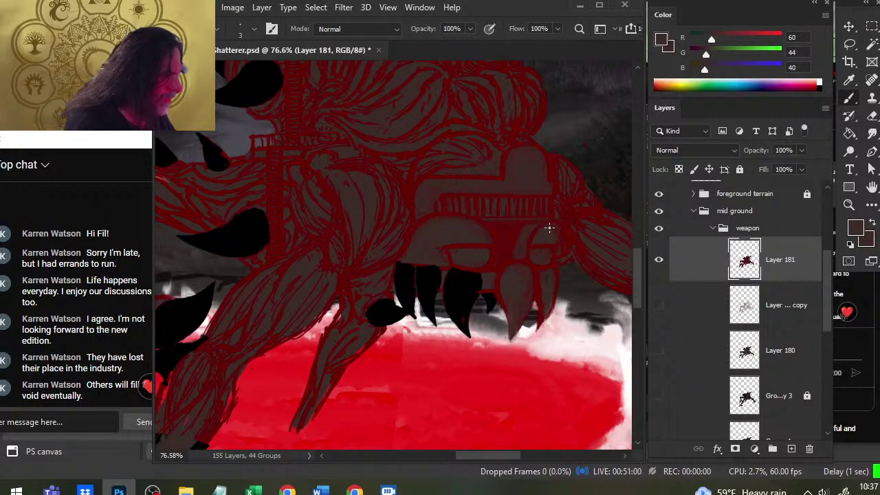
pyautogui.keyDown('alt'); pyautogui.click(535, 232); pyautogui.keyUp('alt')
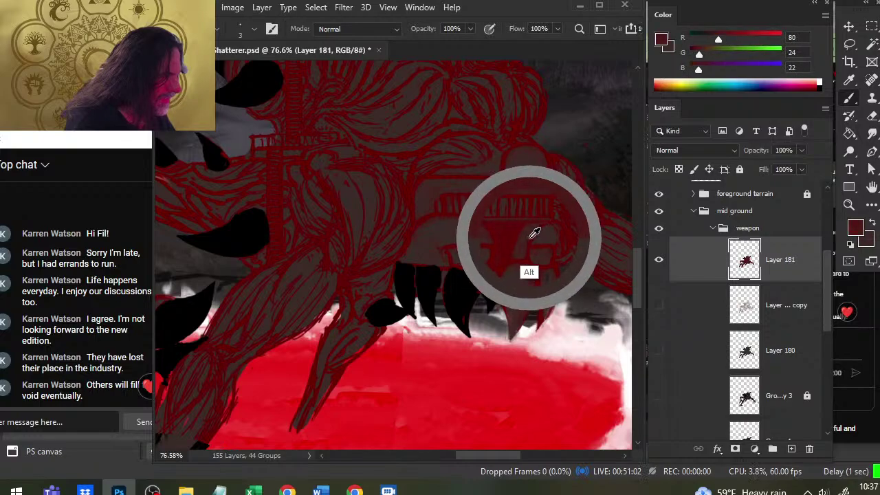
pyautogui.moveTo(535, 232); pyautogui.dragTo(555, 226)
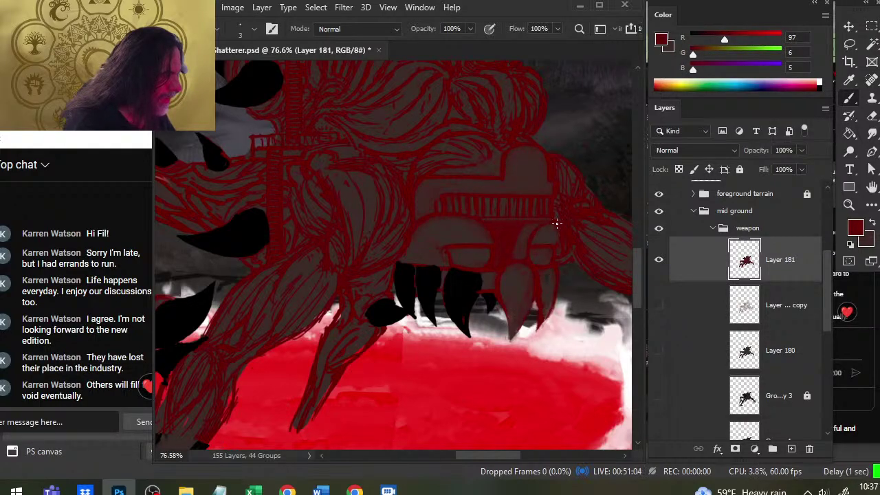
pyautogui.keyDown('alt'); pyautogui.click(565, 249); pyautogui.keyUp('alt')
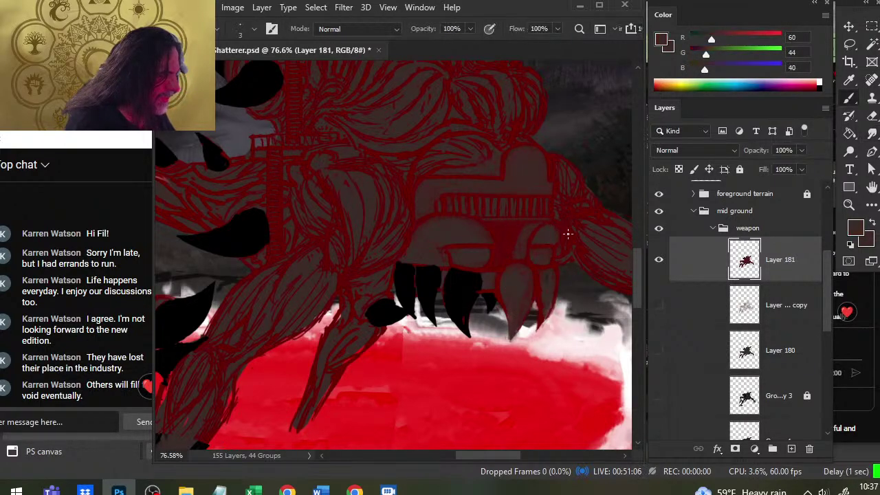
pyautogui.moveTo(540, 224); pyautogui.dragTo(497, 260)
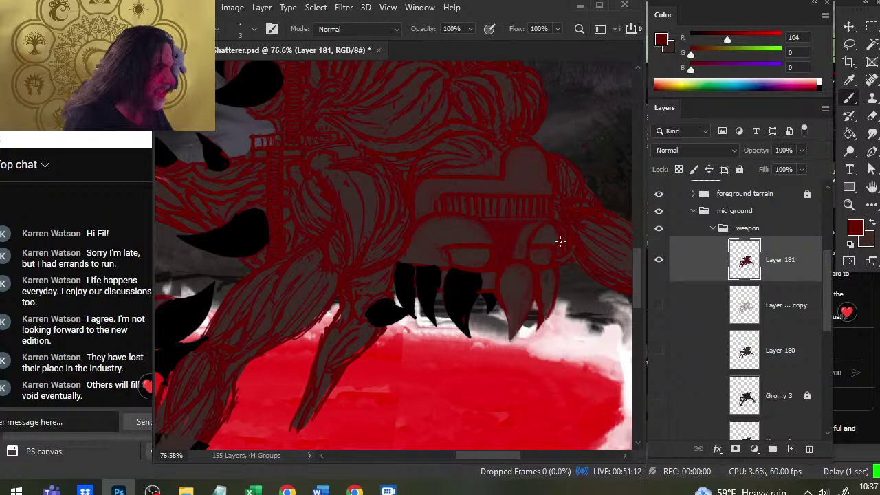
pyautogui.press('r')
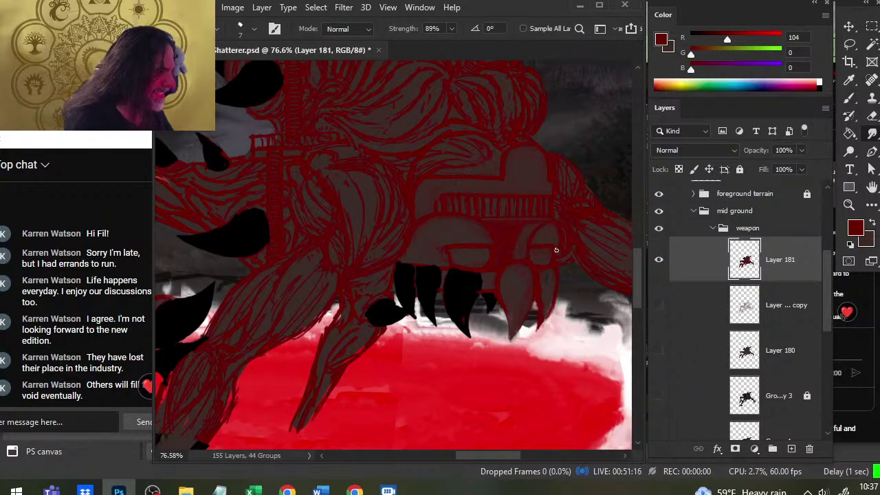
# Erase the inner edge of the small fang under the smaller eye, redraw its tip in dark red, and smudge the outline
pyautogui.press('b')
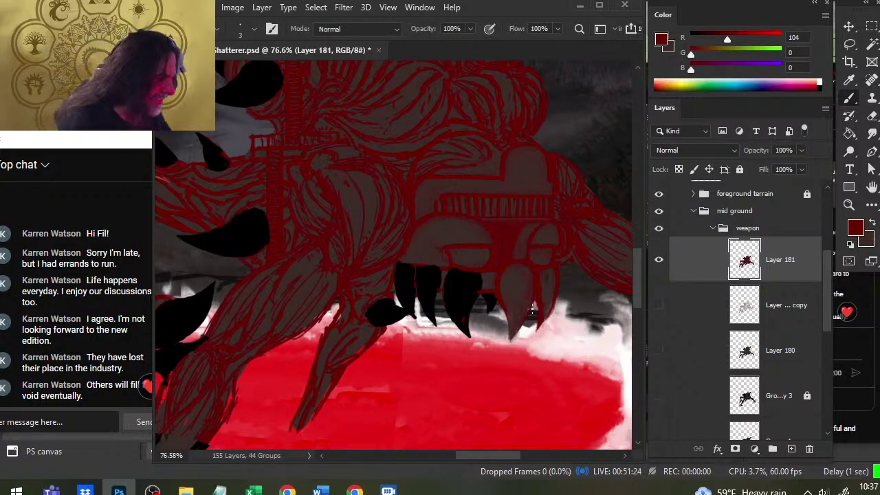
pyautogui.press('e')
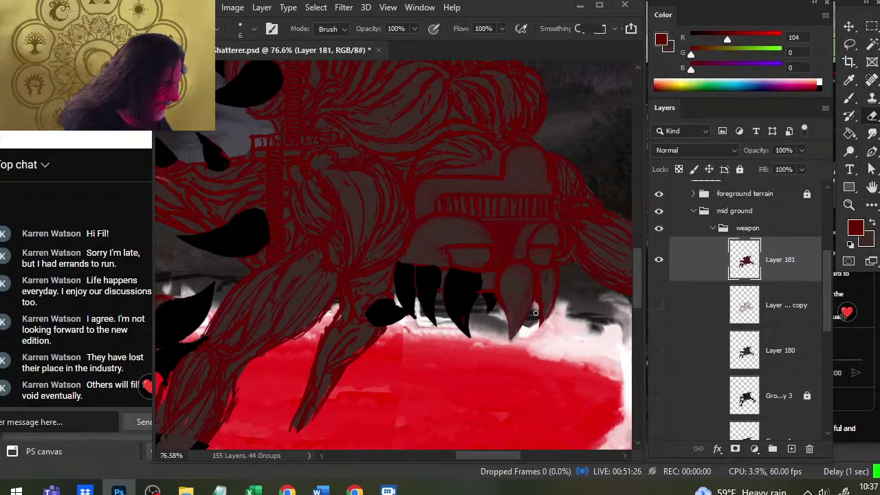
pyautogui.press('b')
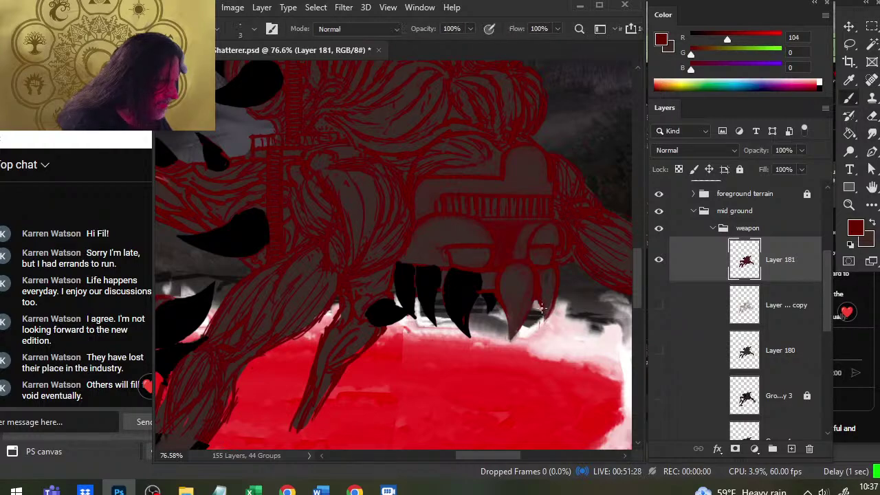
pyautogui.moveTo(546, 314)
pyautogui.mouseDown()
pyautogui.moveTo(548, 326)
pyautogui.moveTo(557, 297)
pyautogui.mouseUp()
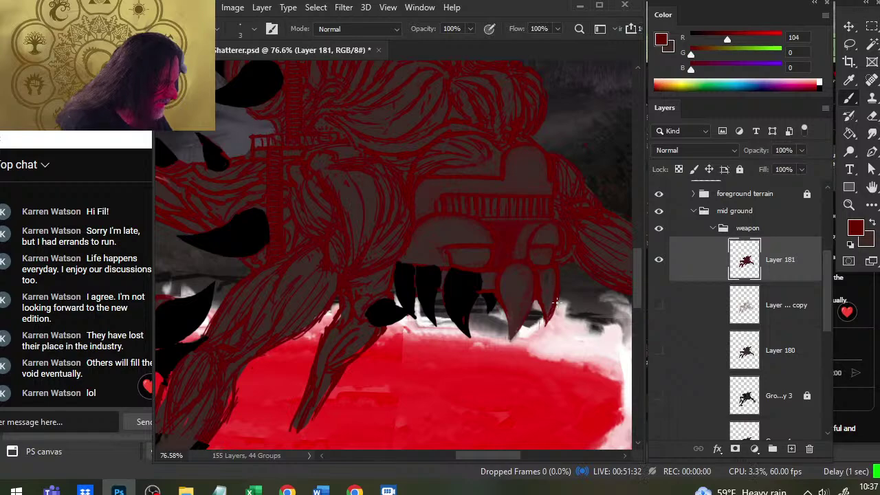
pyautogui.press('r')
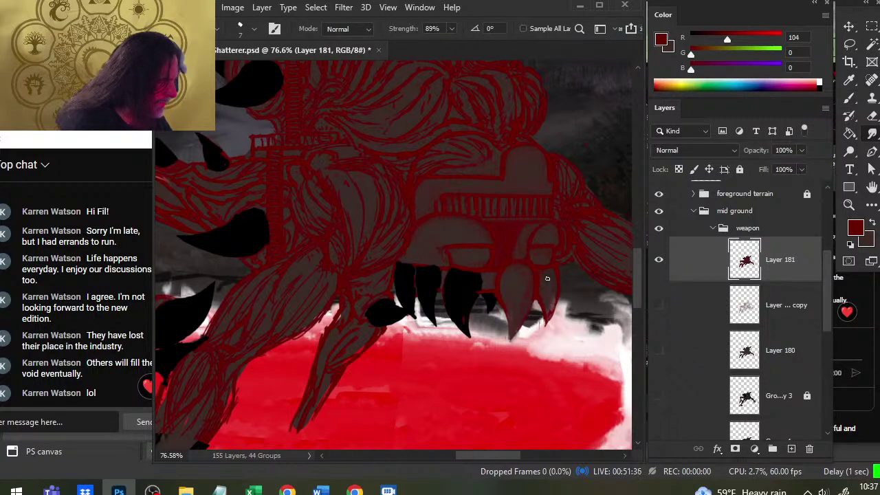
# Fill the middle of the small fang with brown-grey sampled from the large fang, and blend it into the red outline
pyautogui.press('b')
pyautogui.keyDown('alt'); pyautogui.click(524, 316); pyautogui.keyUp('alt')
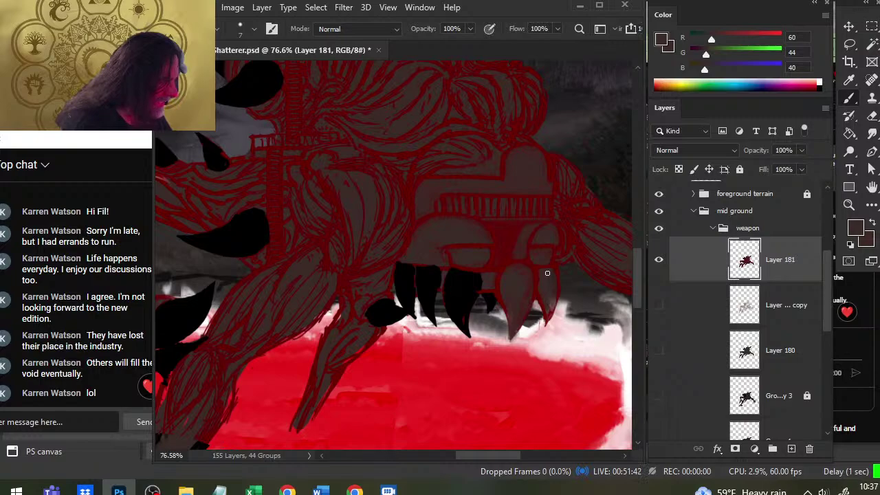
pyautogui.moveTo(548, 275)
pyautogui.mouseDown()
pyautogui.moveTo(557, 305)
pyautogui.moveTo(539, 327)
pyautogui.moveTo(539, 299)
pyautogui.moveTo(542, 327)
pyautogui.moveTo(540, 308)
pyautogui.moveTo(558, 286)
pyautogui.moveTo(553, 300)
pyautogui.mouseUp()
pyautogui.press('r')
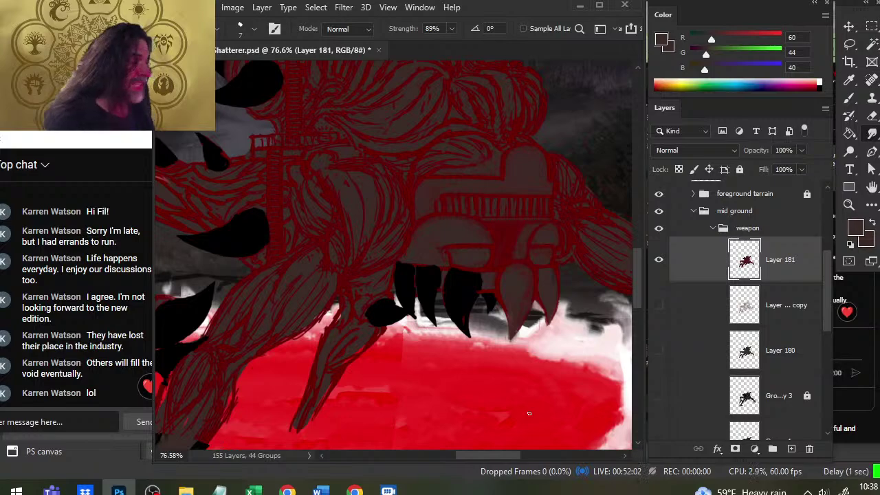
# Shade the root and edges of the small fang with sampled dark red, blending into its brown-grey centre
pyautogui.press('b')
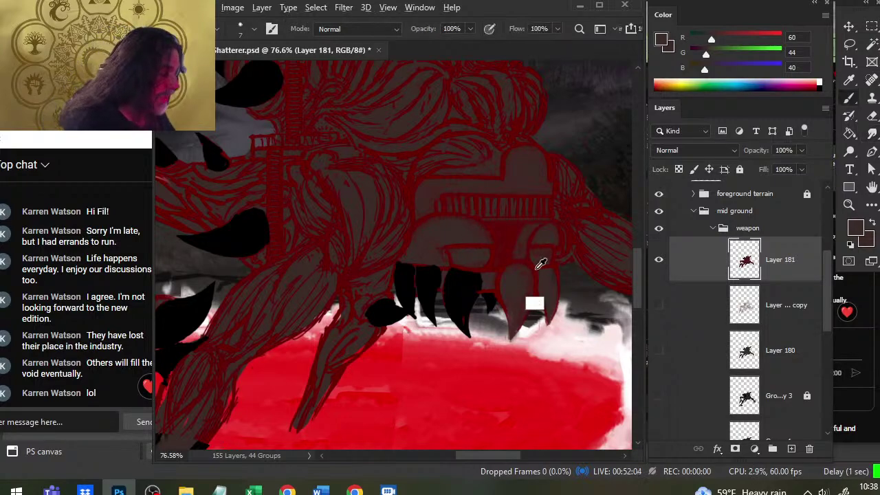
pyautogui.keyDown('alt'); pyautogui.click(537, 268); pyautogui.keyUp('alt')
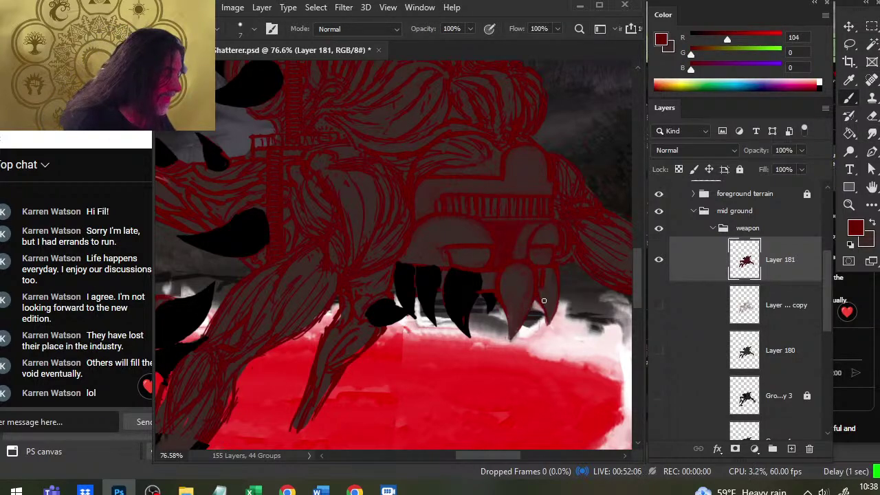
pyautogui.press('r')
pyautogui.press('b')
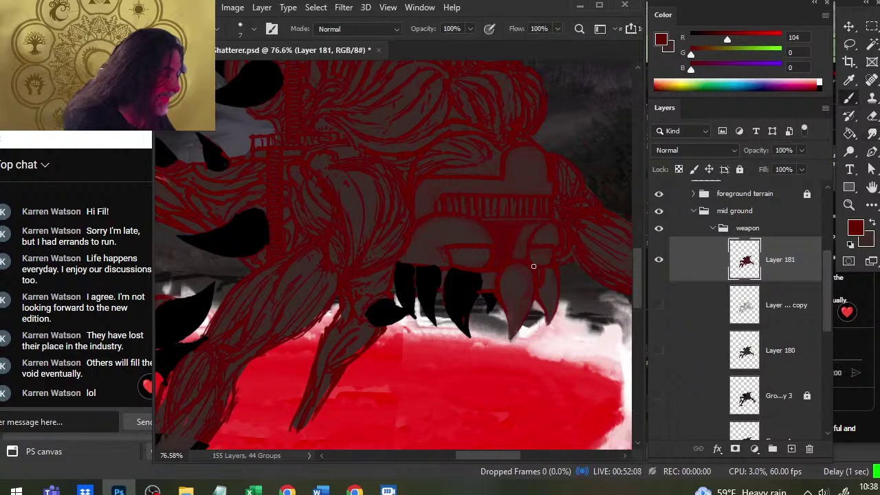
pyautogui.press('r')
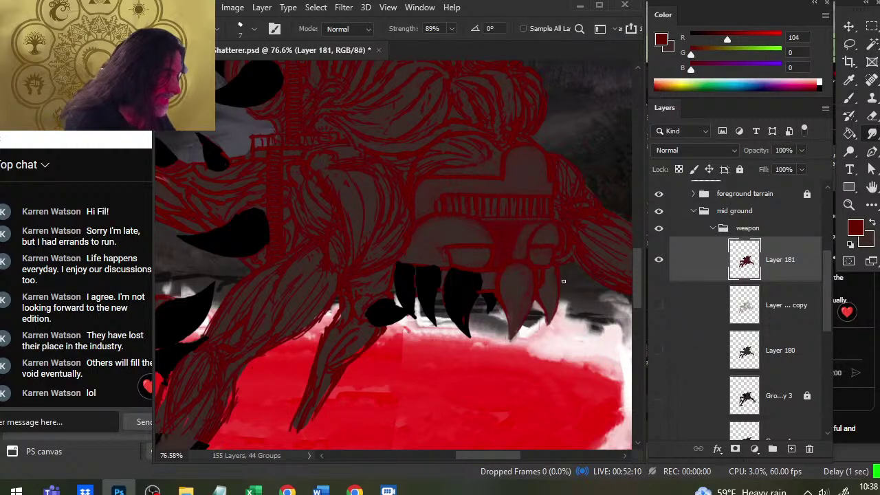
pyautogui.press('b')
pyautogui.press('r')
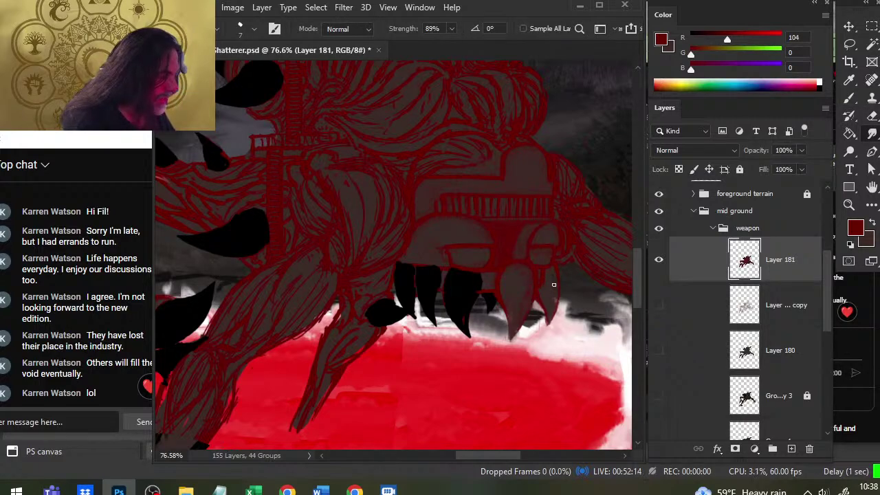
pyautogui.press('b')
pyautogui.keyDown('alt'); pyautogui.click(553, 283); pyautogui.keyUp('alt')
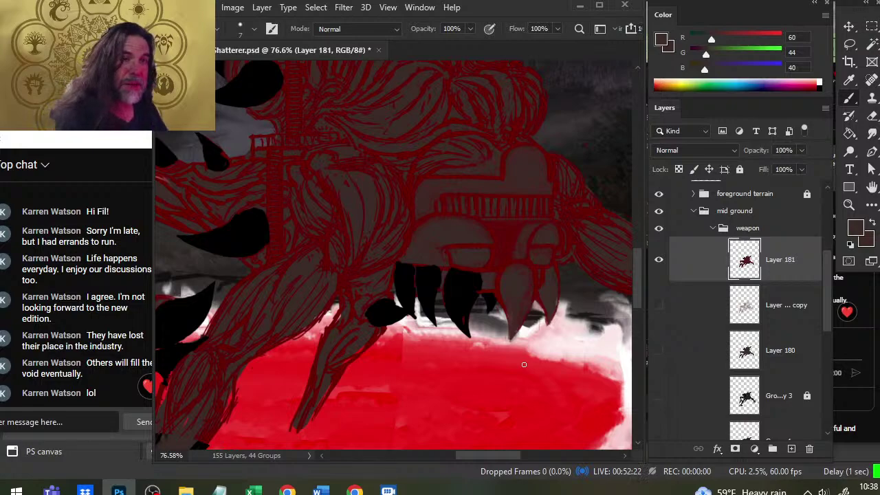
# Reshape the inside corner of the larger eye's outline with sampled dark red and smudge it smooth
pyautogui.keyDown('alt'); pyautogui.click(467, 302); pyautogui.keyUp('alt')
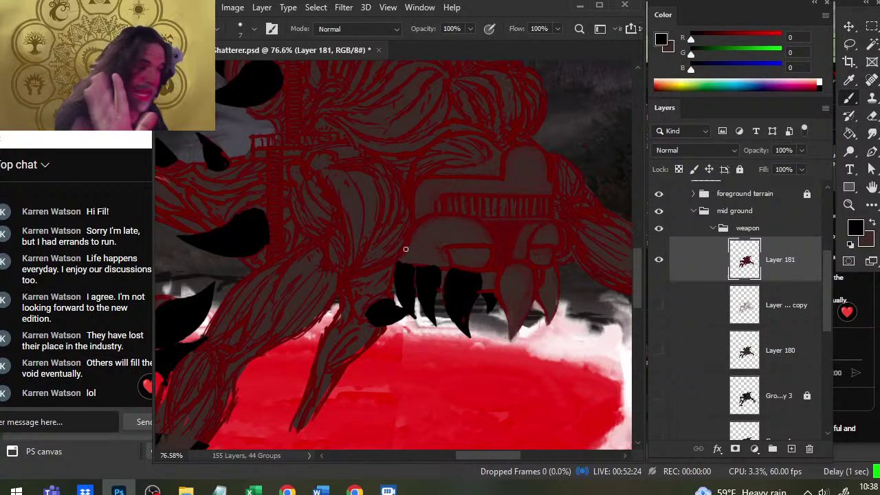
pyautogui.press('r')
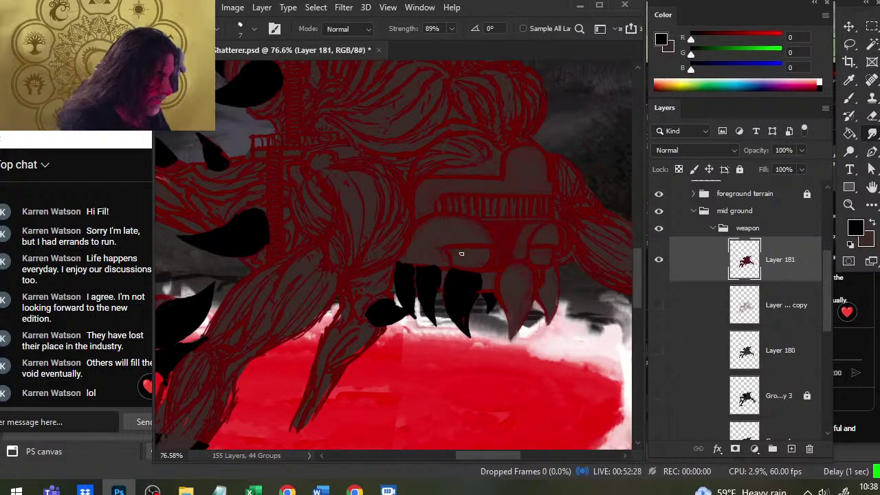
pyautogui.press('b')
pyautogui.keyDown('alt'); pyautogui.click(453, 254); pyautogui.keyUp('alt')
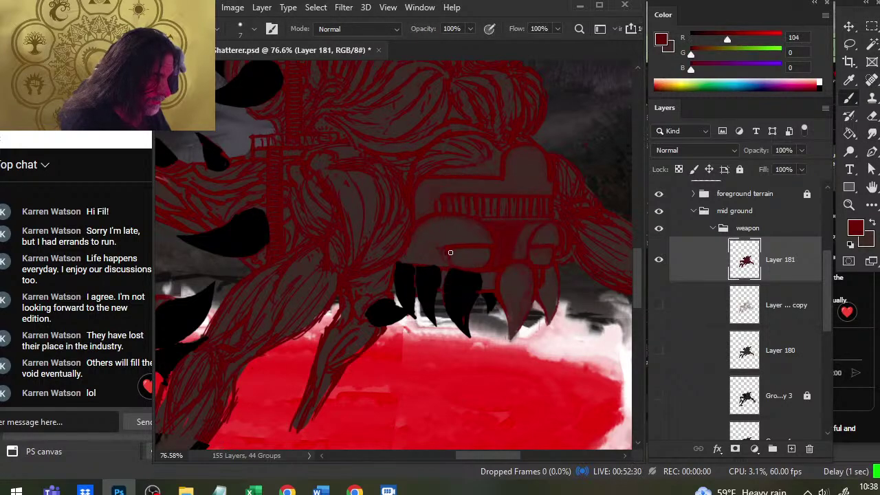
pyautogui.press('r')
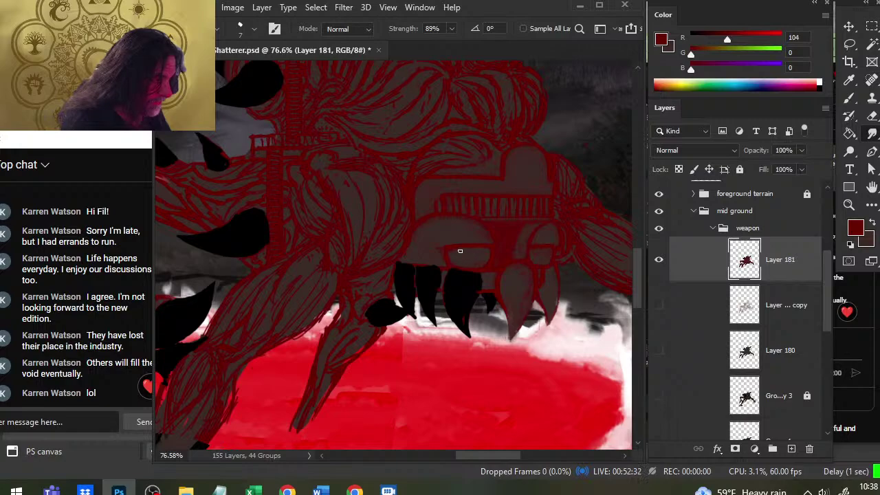
# Paint dark red along the larger eye's upper lid and brow edge toward the bridge, and smudge the strokes
pyautogui.press('b')
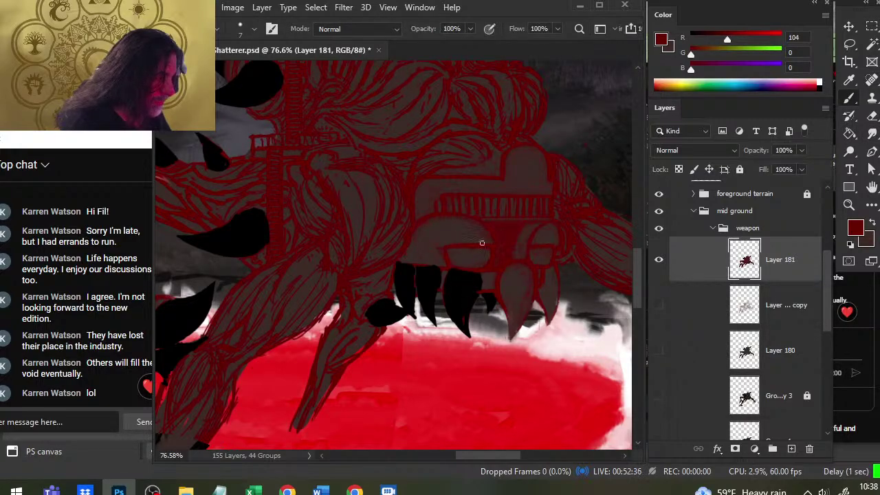
pyautogui.press('r')
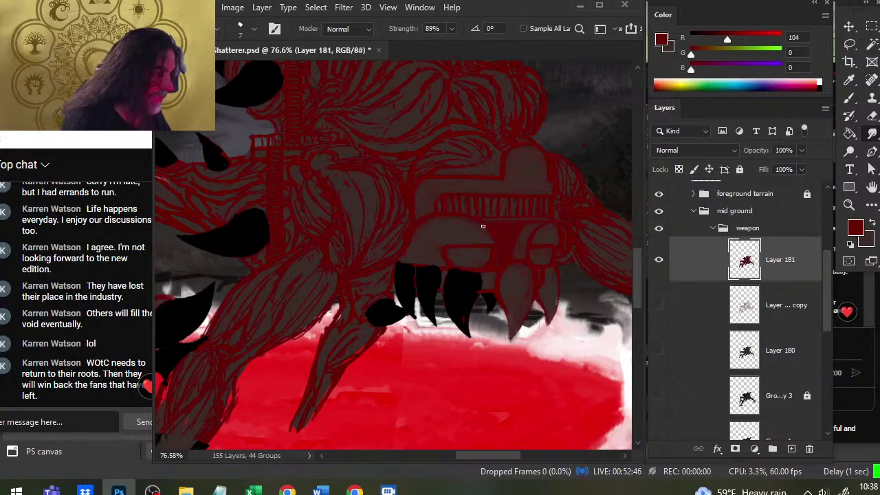
pyautogui.press('b')
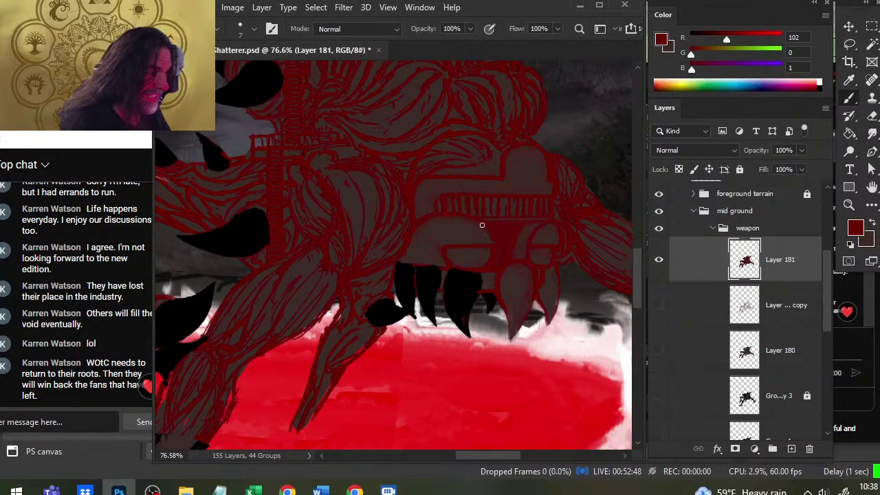
pyautogui.press('r')
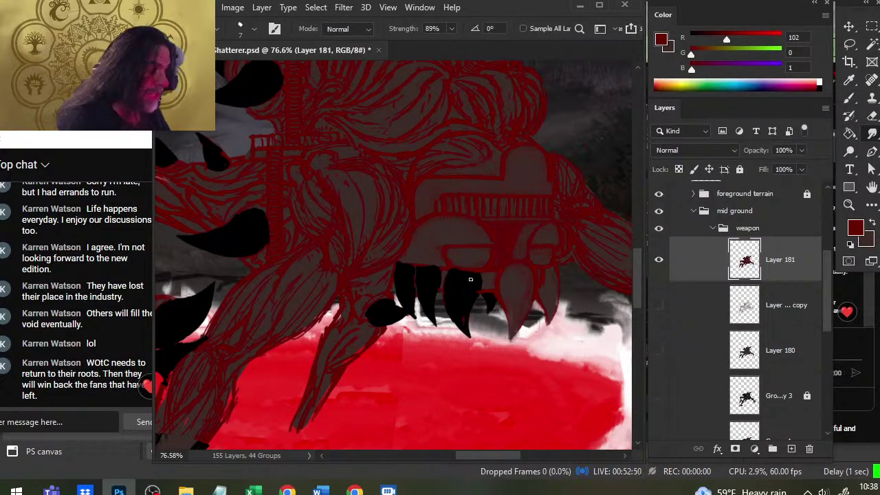
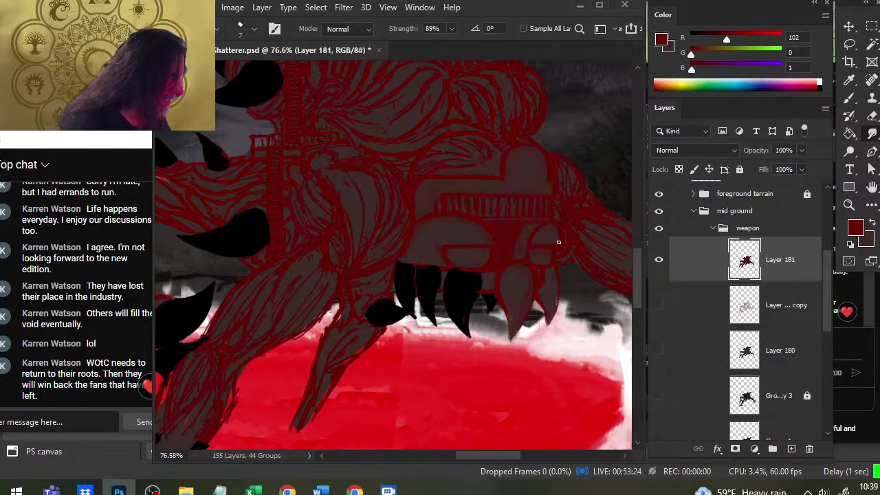
# Smudge the outer side of the smaller eye and its brow, and reinforce the brow's edge with sampled dark red
pyautogui.moveTo(550, 248)
pyautogui.mouseDown()
pyautogui.moveTo(531, 246)
pyautogui.moveTo(546, 251)
pyautogui.mouseUp()
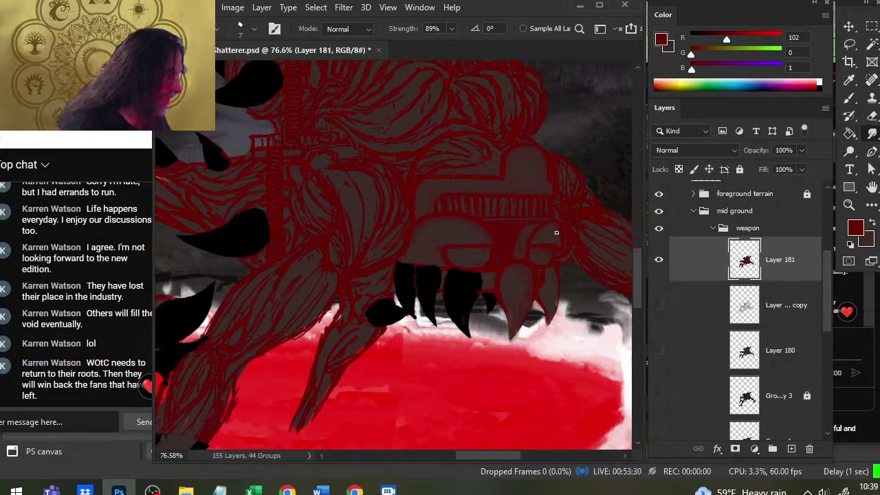
pyautogui.moveTo(556, 232); pyautogui.dragTo(554, 239)
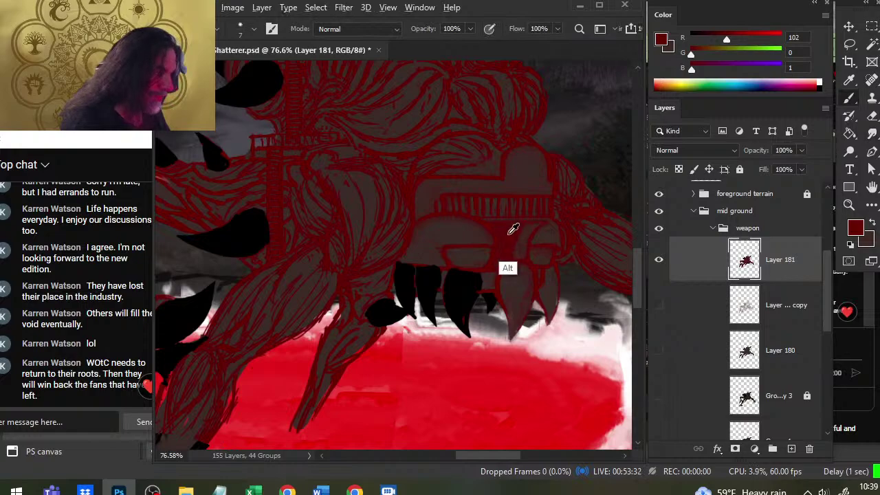
pyautogui.keyDown('alt'); pyautogui.click(491, 262); pyautogui.keyUp('alt')
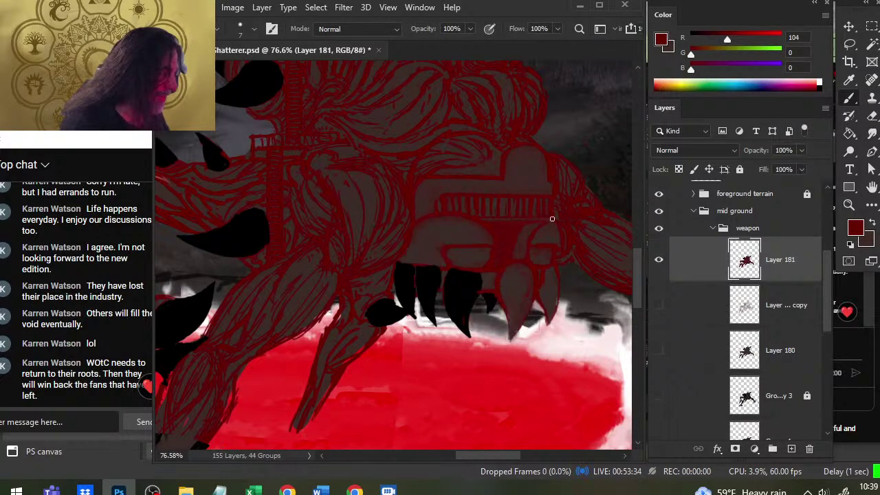
pyautogui.press('r')
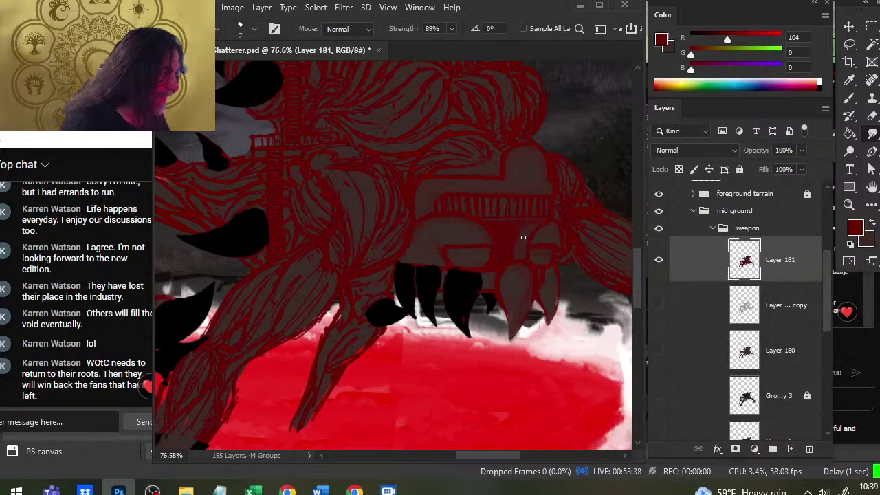
# Touch up the bridge beside the smaller eye in dark red and smudge it down into the large fang's root
pyautogui.press('b')
pyautogui.press('r')
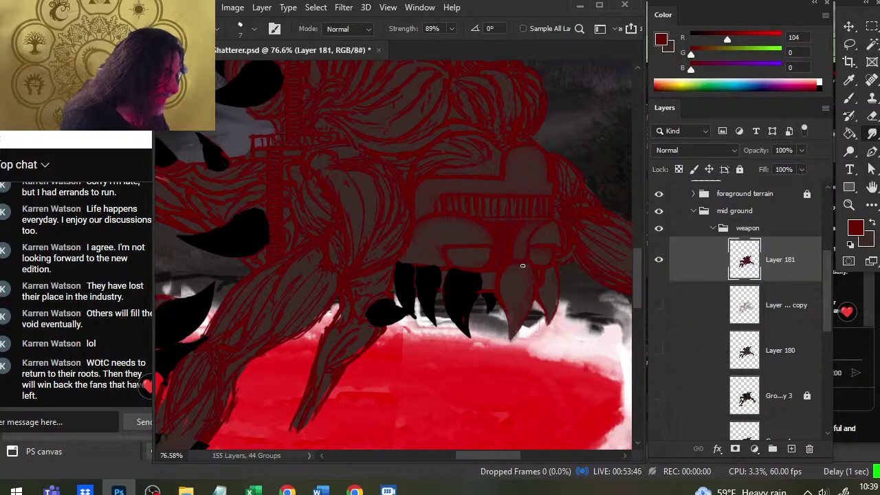
pyautogui.moveTo(522, 265); pyautogui.dragTo(527, 267)
pyautogui.moveTo(526, 266)
pyautogui.mouseDown()
pyautogui.moveTo(533, 274)
pyautogui.moveTo(526, 279)
pyautogui.mouseUp()
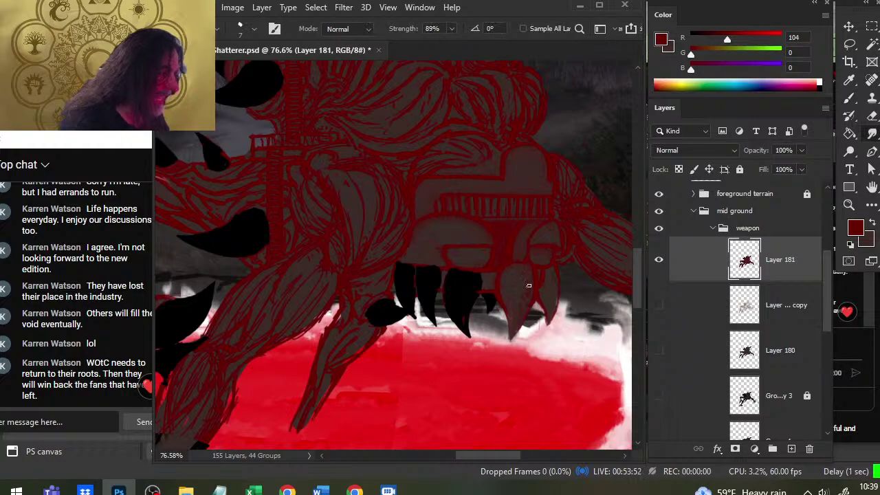
# Outline the large fang's tip and lower edges in dark red, and smudge the strokes into the fang
pyautogui.press('e')
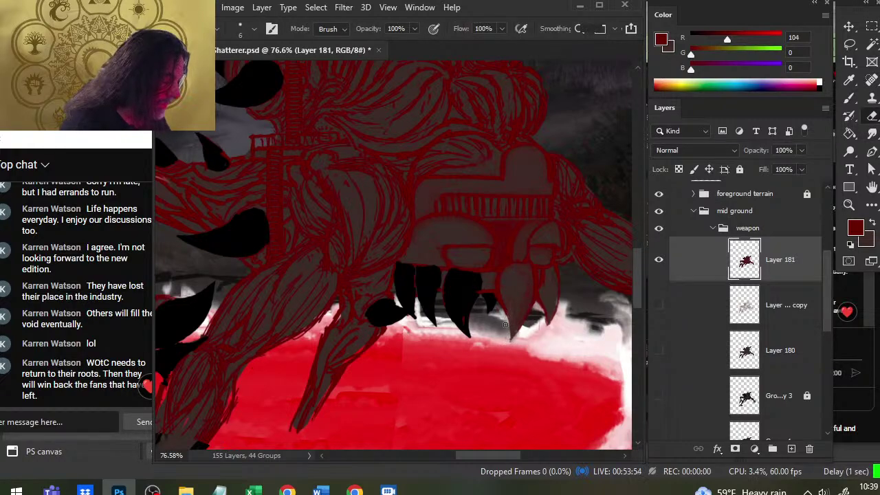
pyautogui.press('b')
pyautogui.moveTo(508, 315)
pyautogui.mouseDown()
pyautogui.moveTo(511, 338)
pyautogui.moveTo(526, 321)
pyautogui.mouseUp()
pyautogui.press('r')
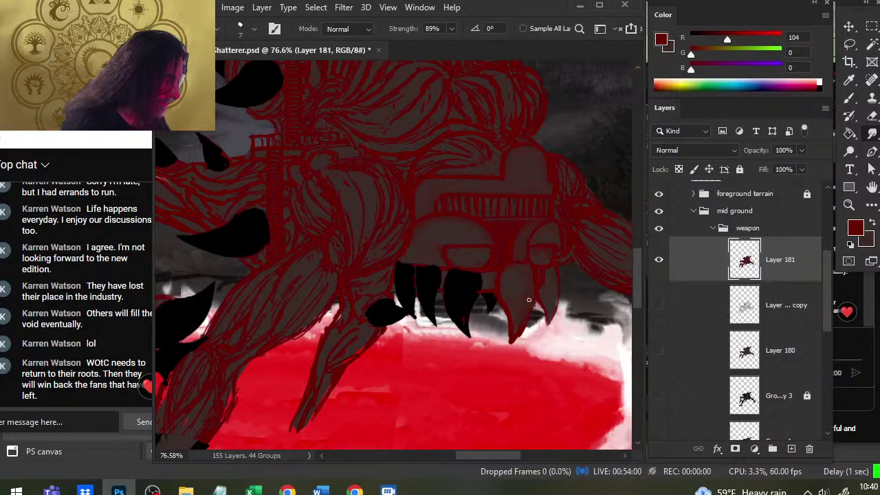
pyautogui.press('b')
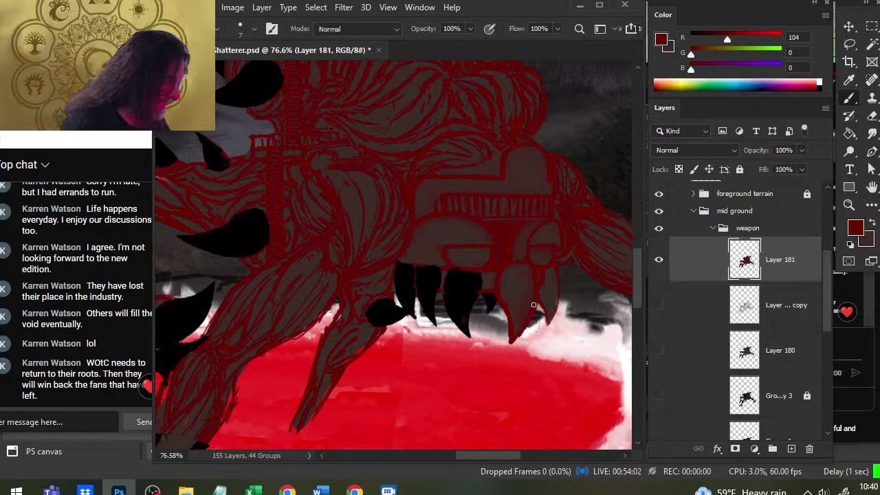
pyautogui.press('r')
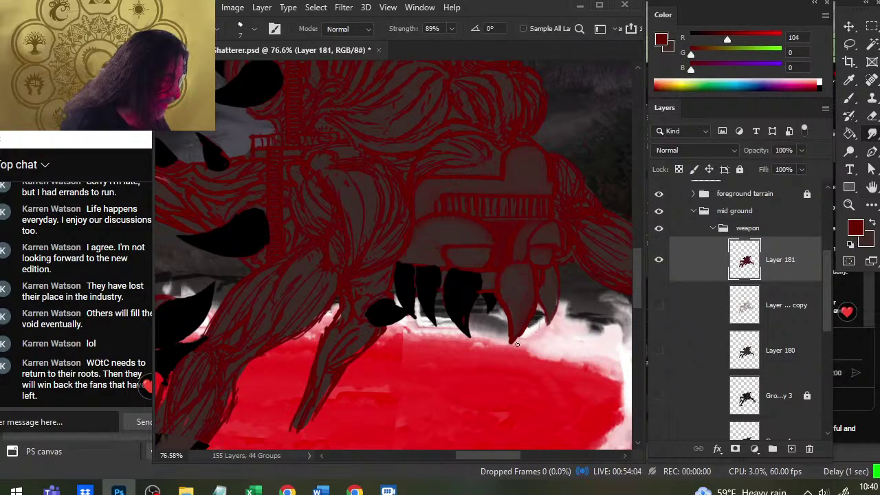
# Trim the large fang's inner edge and tip with the Eraser, touch up the outline in dark red and smudge it
pyautogui.press('e')
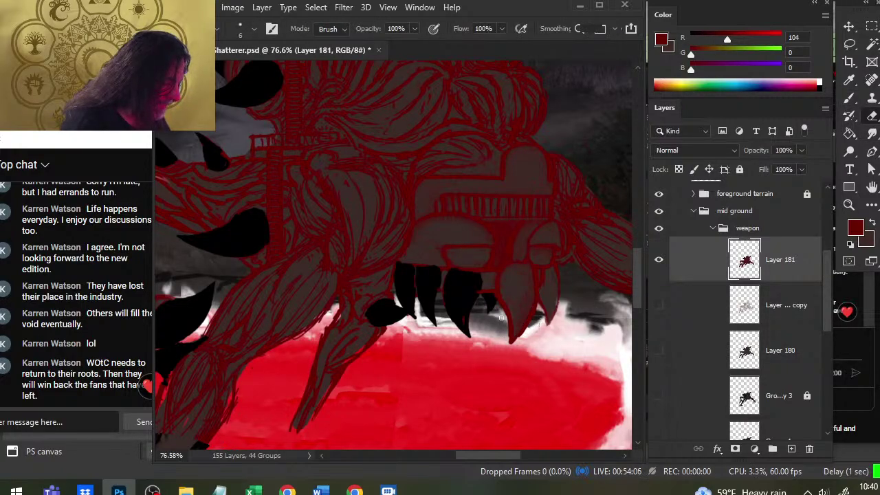
pyautogui.press('b')
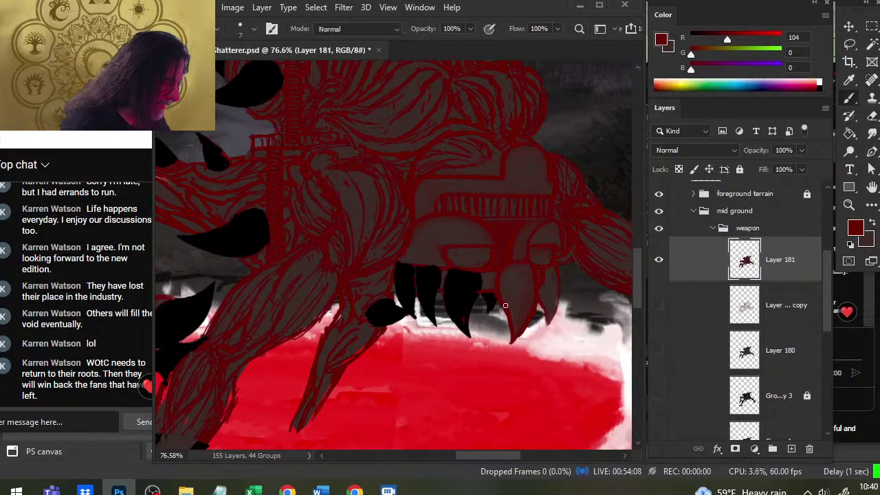
pyautogui.press('e')
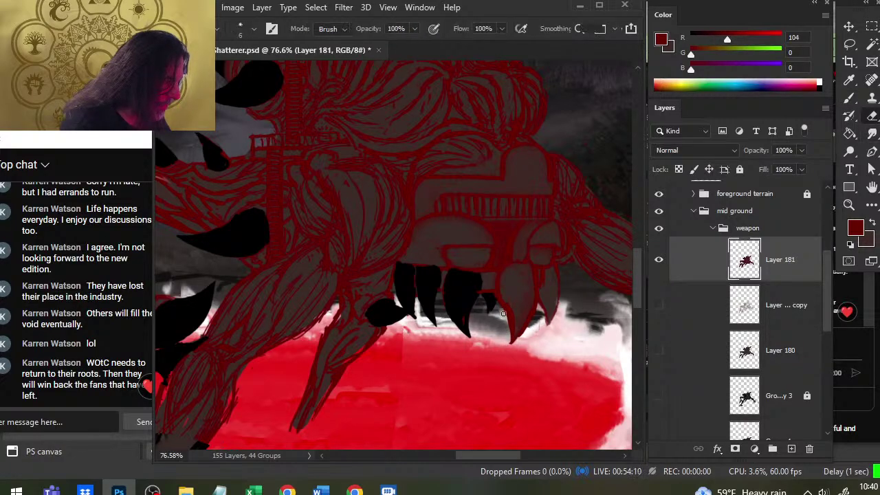
pyautogui.press('r')
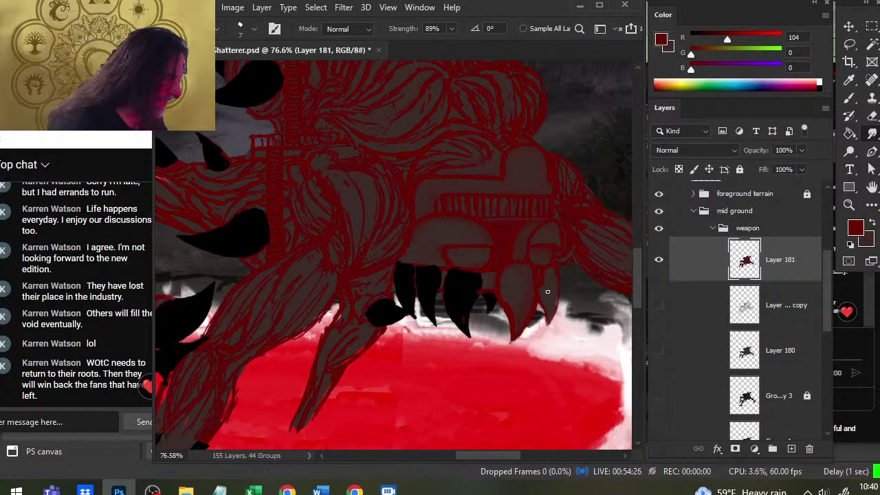
# Touch up the smaller eye's outline and the outer side of its brow with sampled dark red, and smudge the strokes
pyautogui.press('b')
pyautogui.keyDown('alt'); pyautogui.click(550, 251); pyautogui.keyUp('alt')
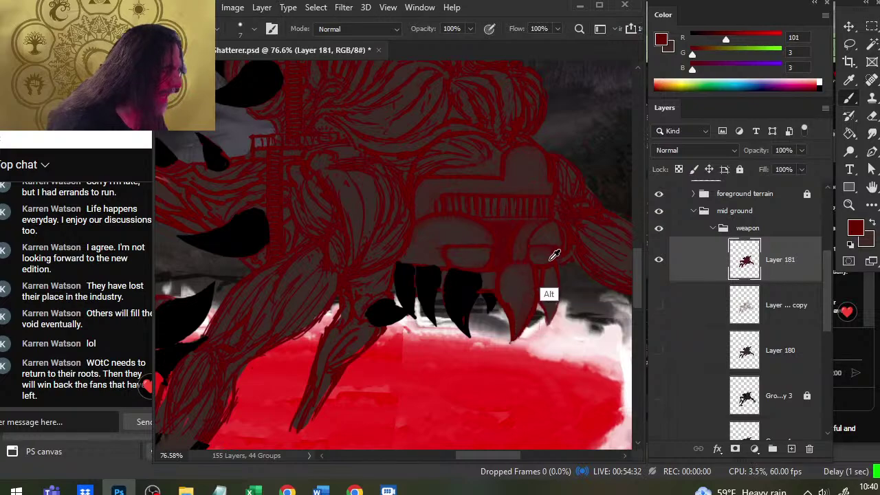
pyautogui.press('r')
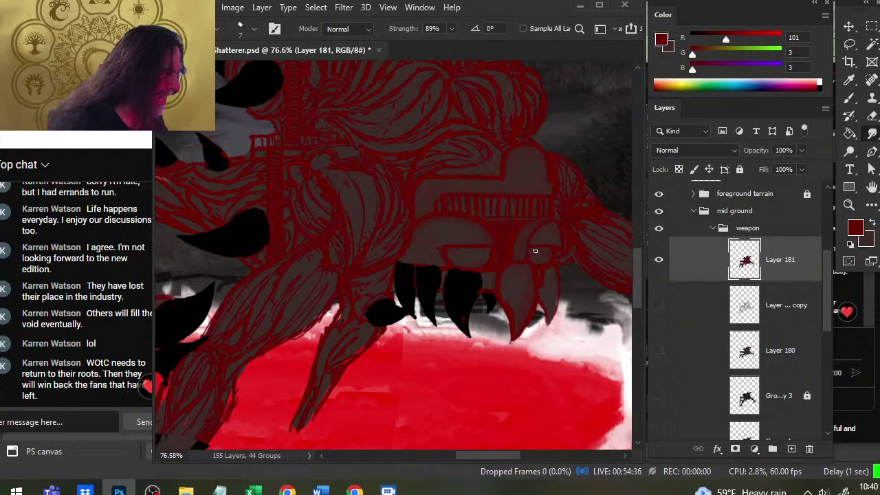
pyautogui.press('b')
pyautogui.press('r')
pyautogui.press('b')
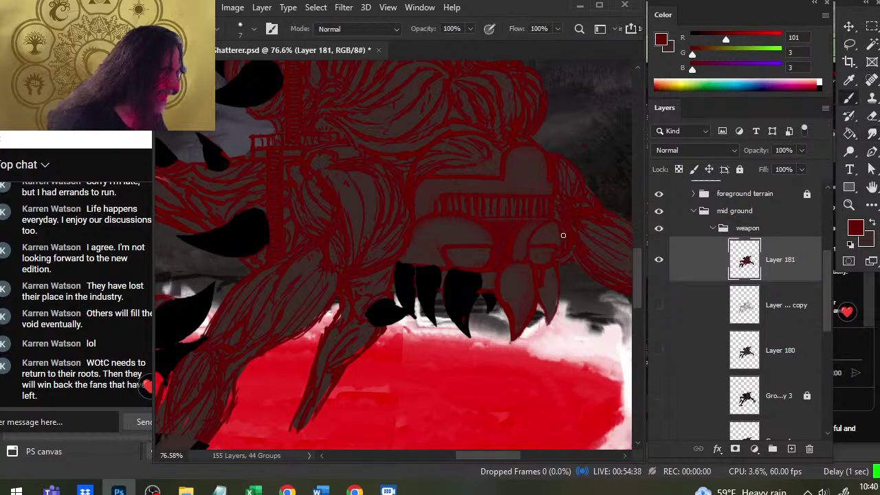
pyautogui.press('r')
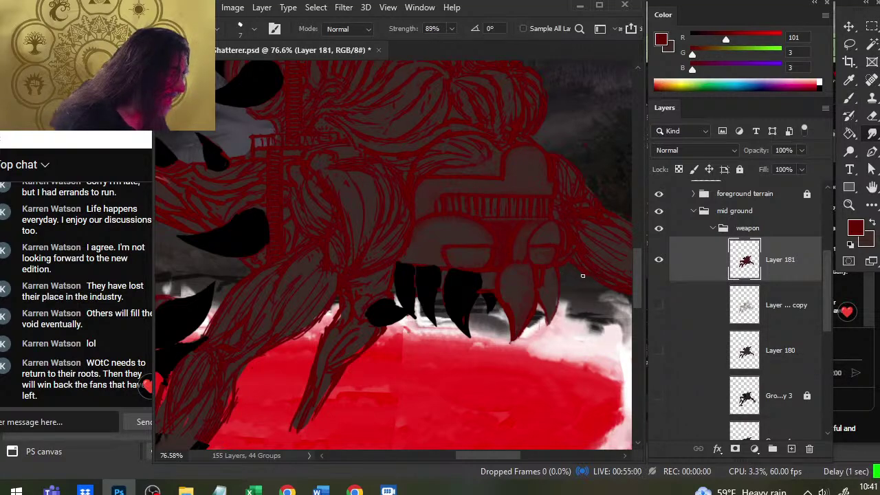
pyautogui.press('b')
pyautogui.press('r')
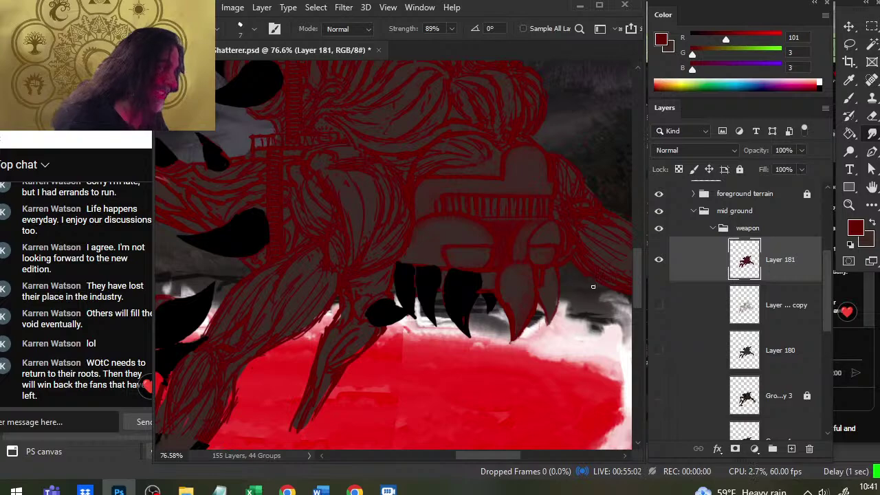
# Clean up the outline around the grille's end above the larger eye with the Eraser and dark red strokes, and smudge it
pyautogui.press('e')
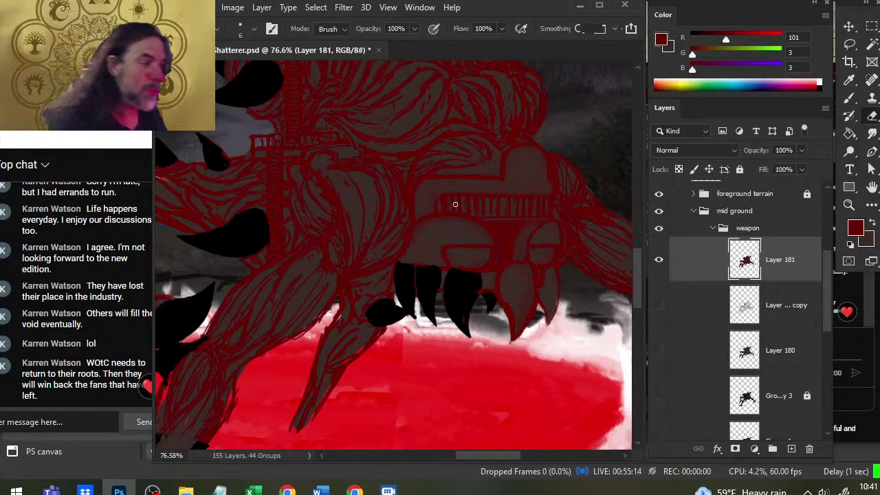
pyautogui.press('b')
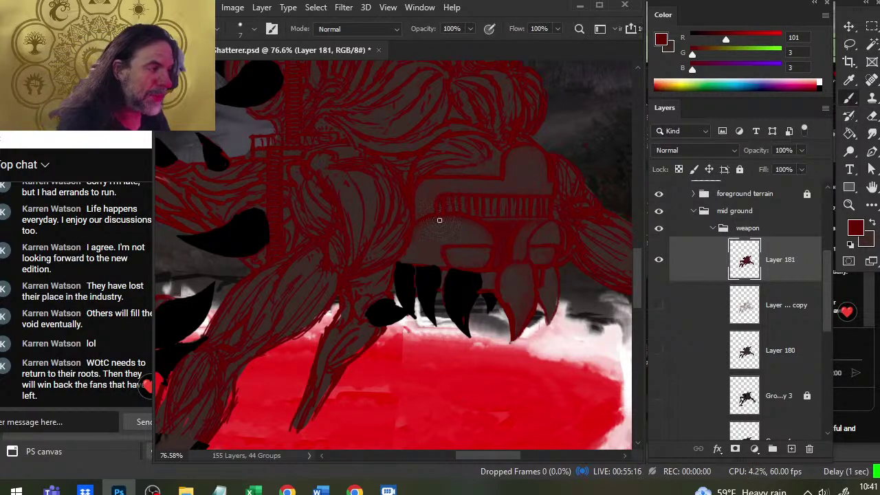
pyautogui.press('r')
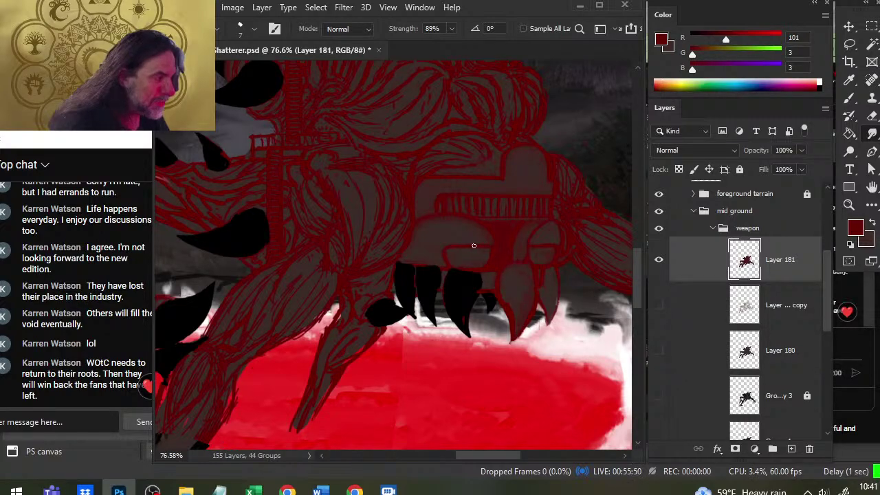
# Redraw the larger eye's upper lid line in dark red and smudge it toward the bridge
pyautogui.press('b')
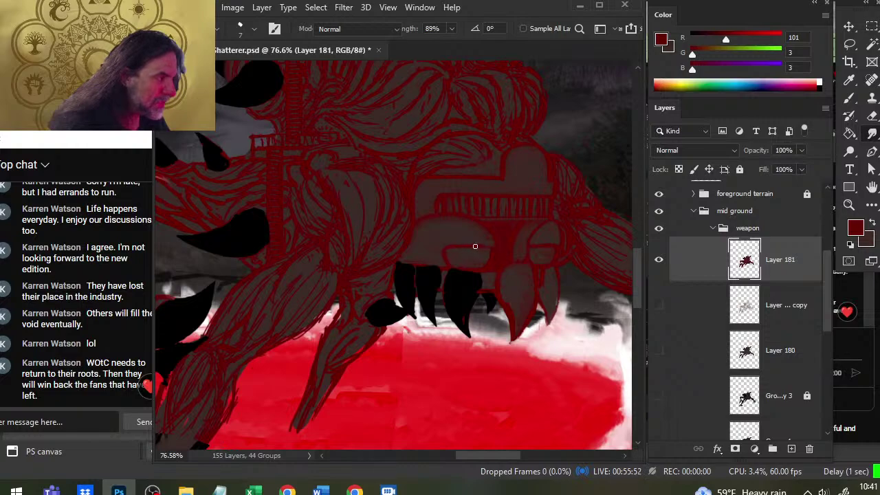
pyautogui.press('r')
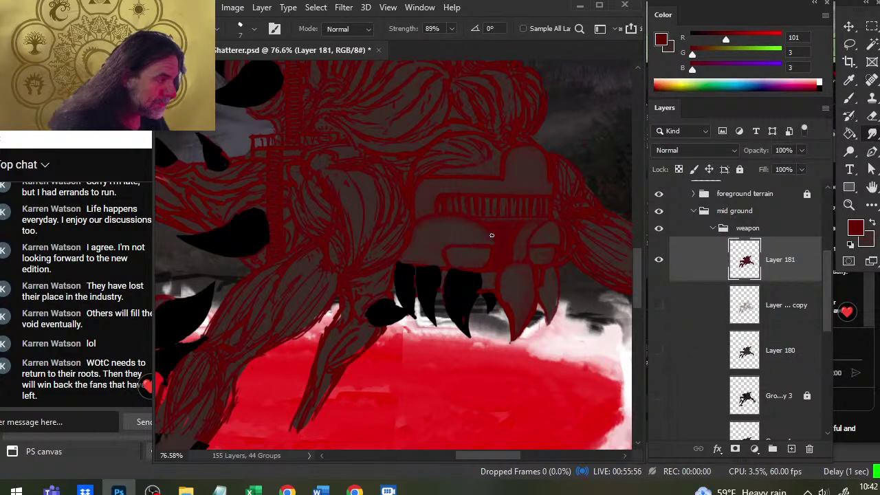
pyautogui.press('b')
pyautogui.press('r')
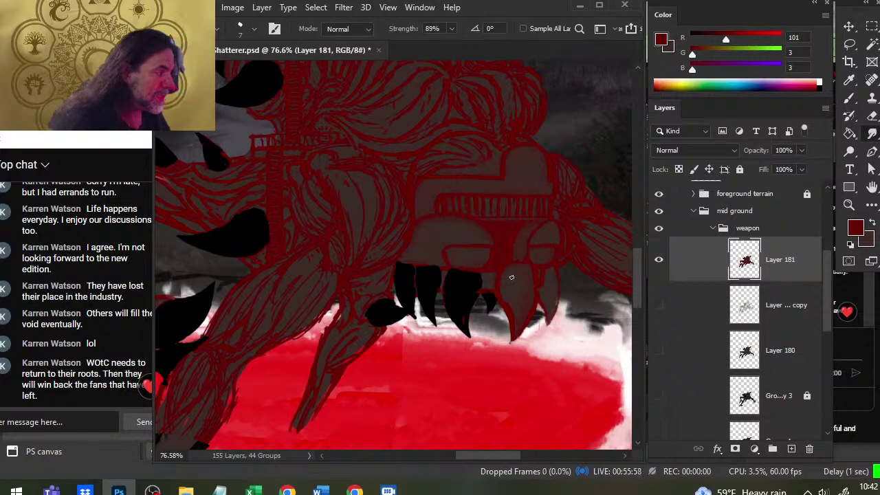
# Paint the smaller eye's upper lid line and brow edge in dark red, and smudge them into the bridge
pyautogui.press('b')
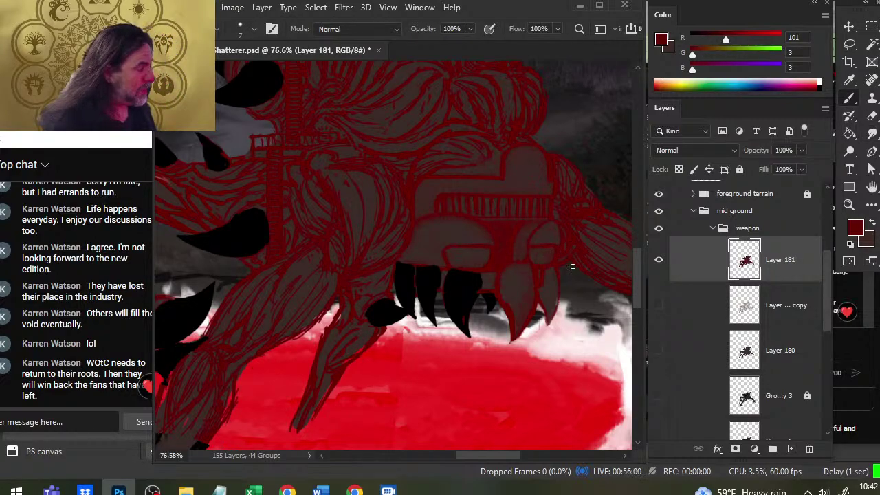
pyautogui.press('r')
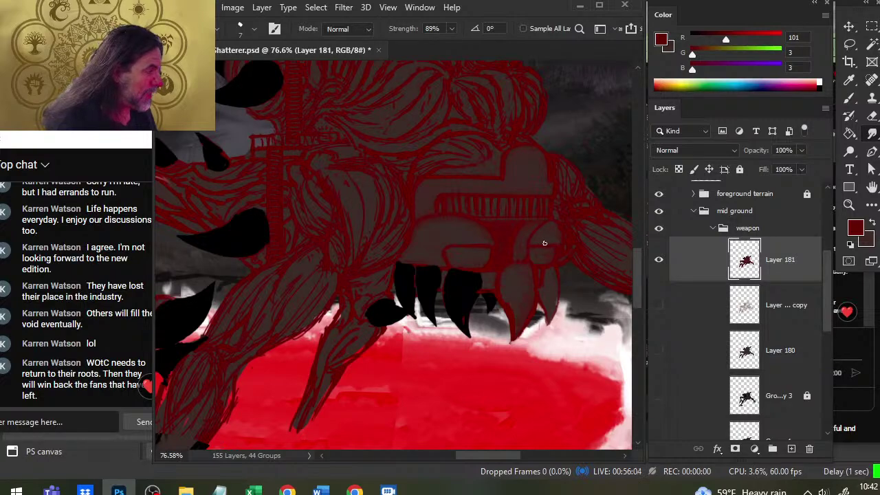
pyautogui.press('b')
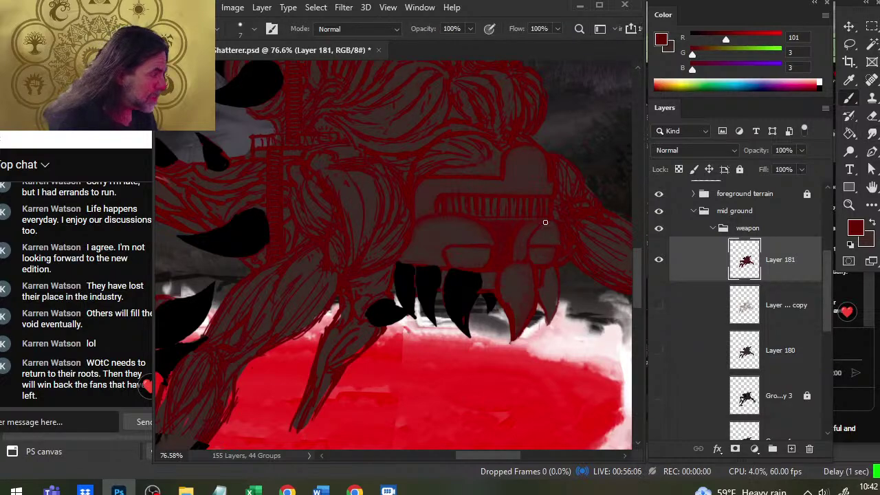
pyautogui.press('r')
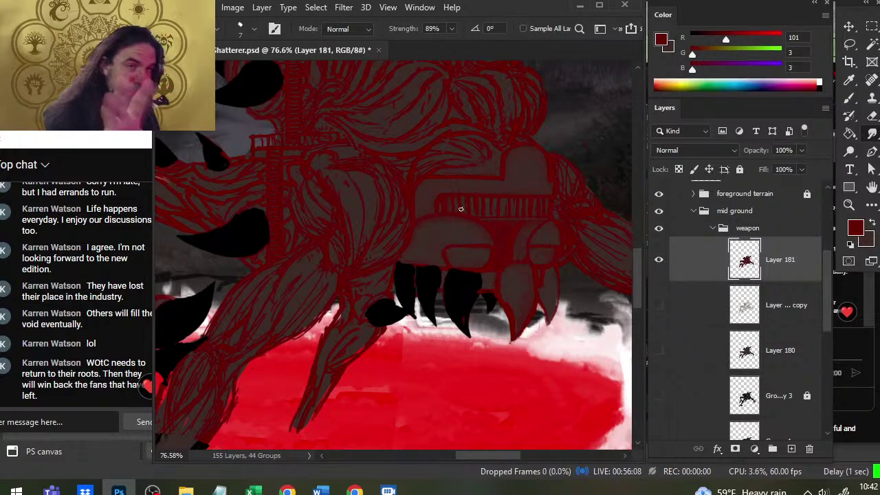
pyautogui.press('b')
pyautogui.press('r')
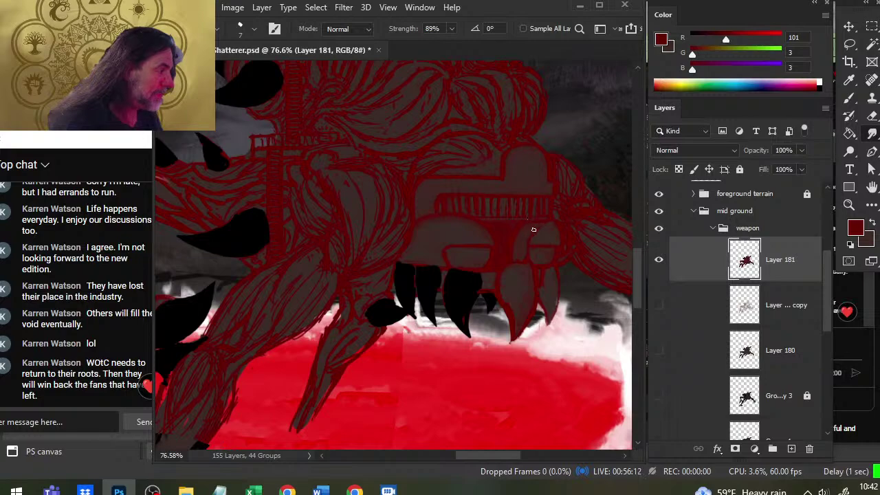
pyautogui.press('b')
pyautogui.press('r')
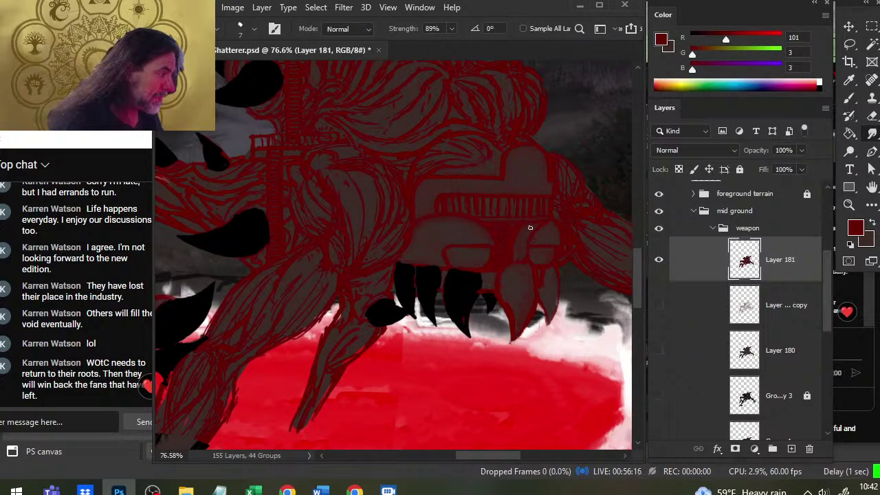
# Darken the large fang's root below the bridge in dark red, and smudge it down along the fang's outer edge
pyautogui.press('b')
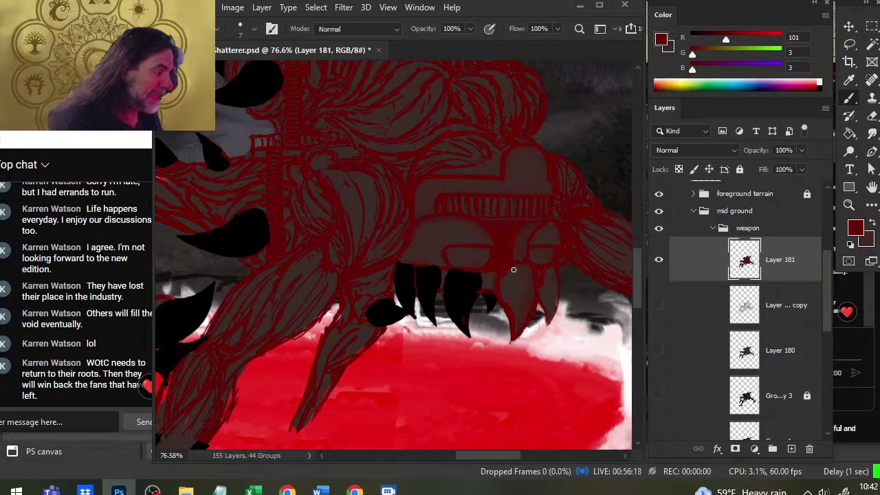
pyautogui.press('r')
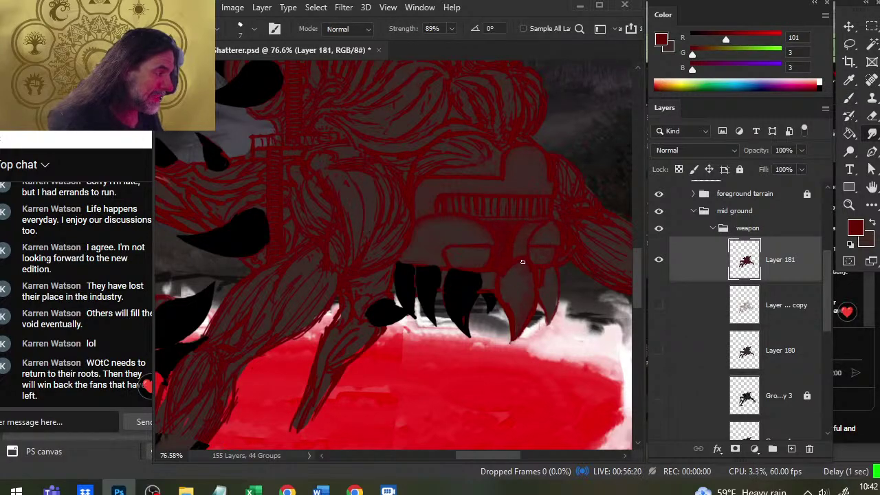
pyautogui.moveTo(525, 263); pyautogui.dragTo(530, 282)
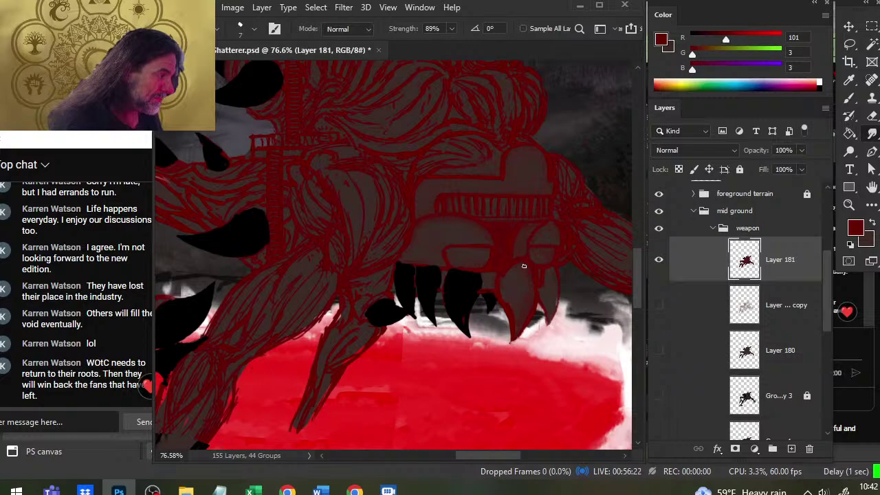
pyautogui.press('b')
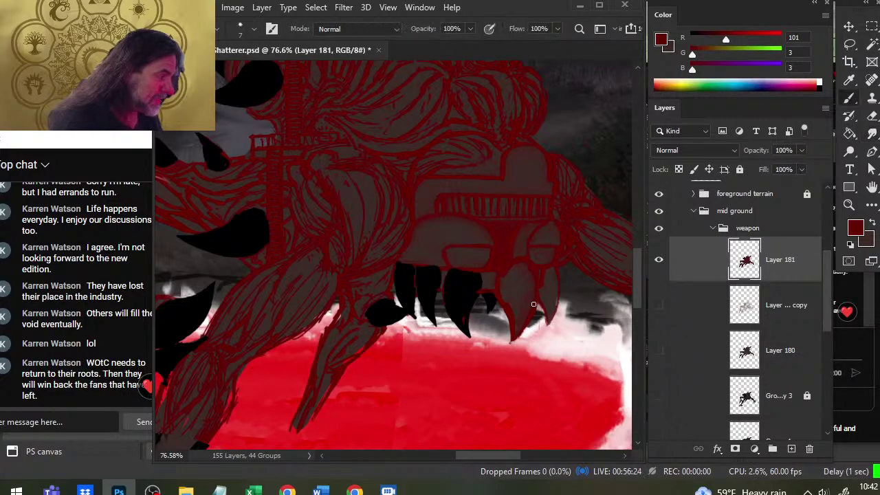
pyautogui.press('r')
# Reshape the smaller fang's root and outer edge with dark red strokes, and smudge the outline smooth
pyautogui.press('b')
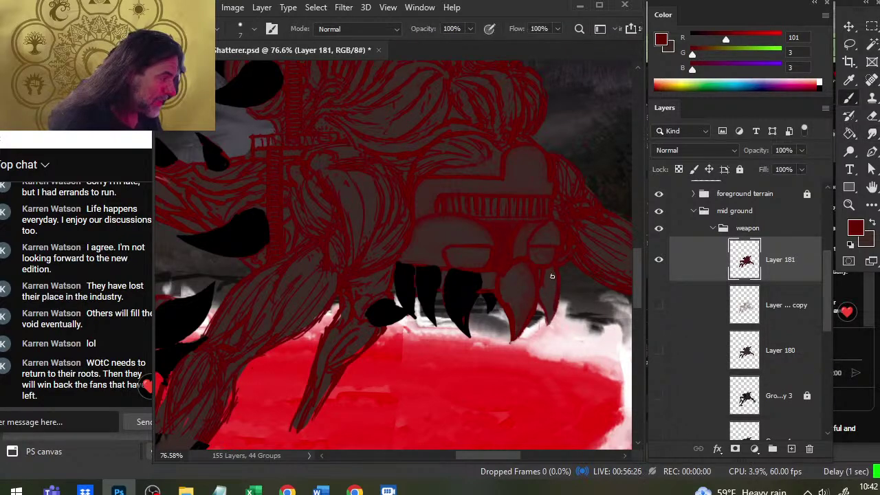
pyautogui.press('r')
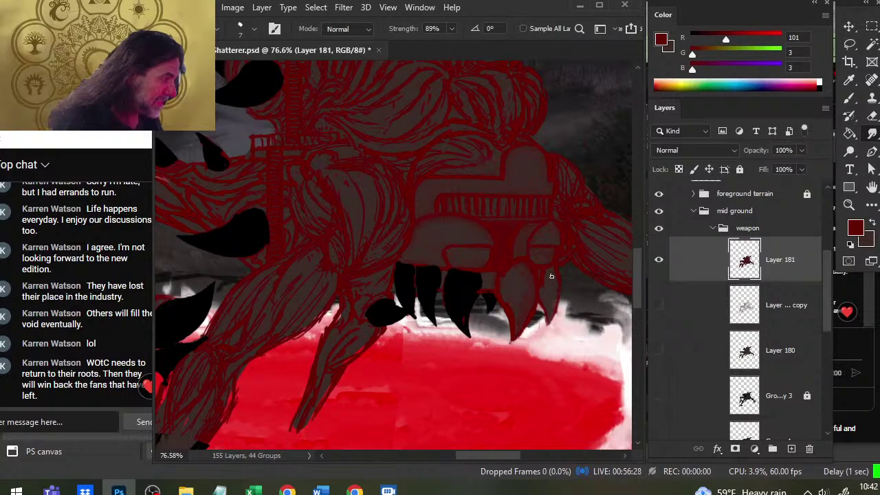
pyautogui.press('b')
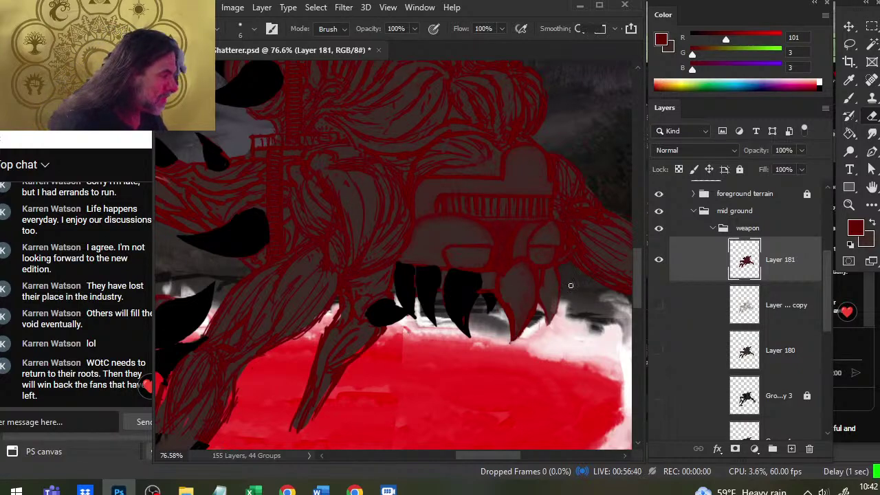
pyautogui.press('b')
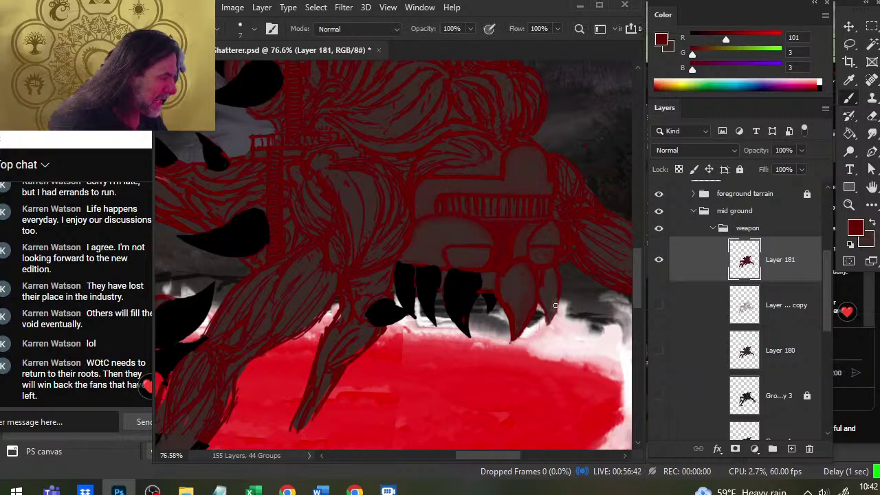
pyautogui.press('r')
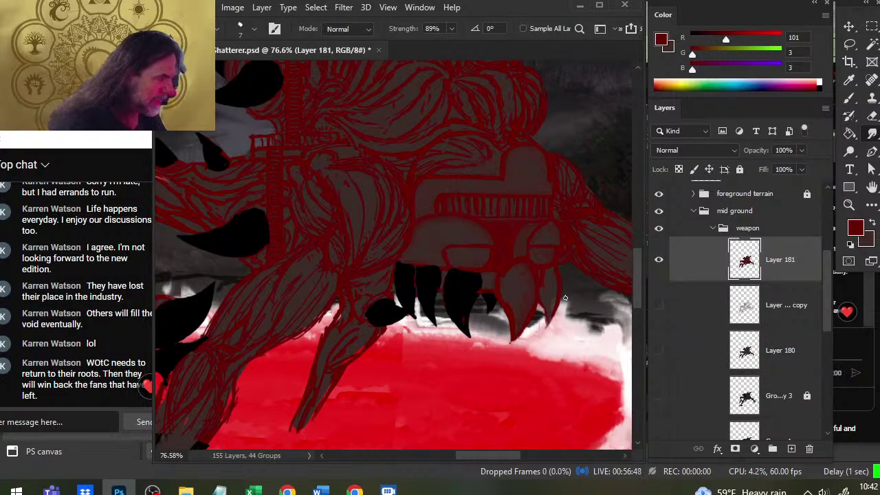
pyautogui.press('b')
pyautogui.press('r')
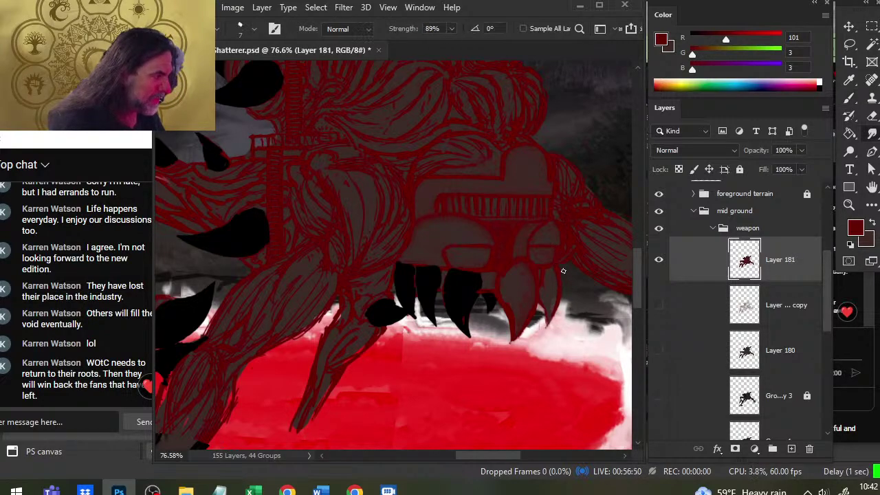
# Outline the large fang in black with the Brush and fill its interior solid black, leaving its dark red outer edge
pyautogui.press('b')
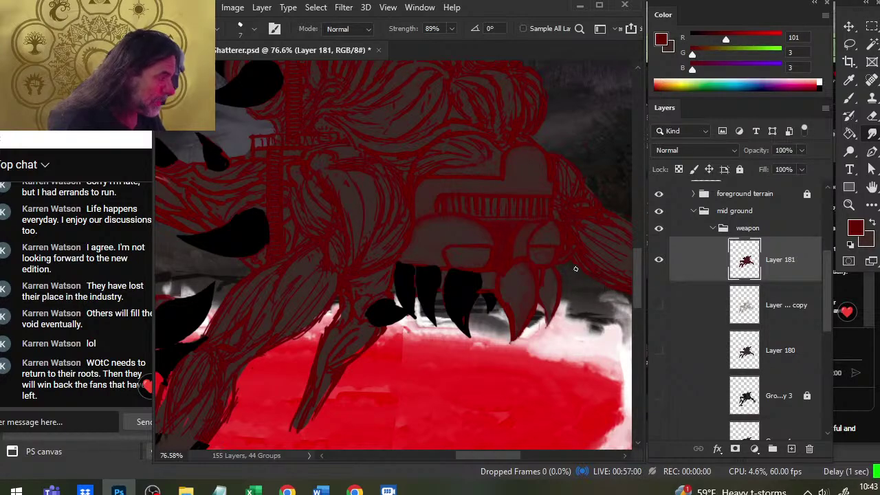
pyautogui.press('b')
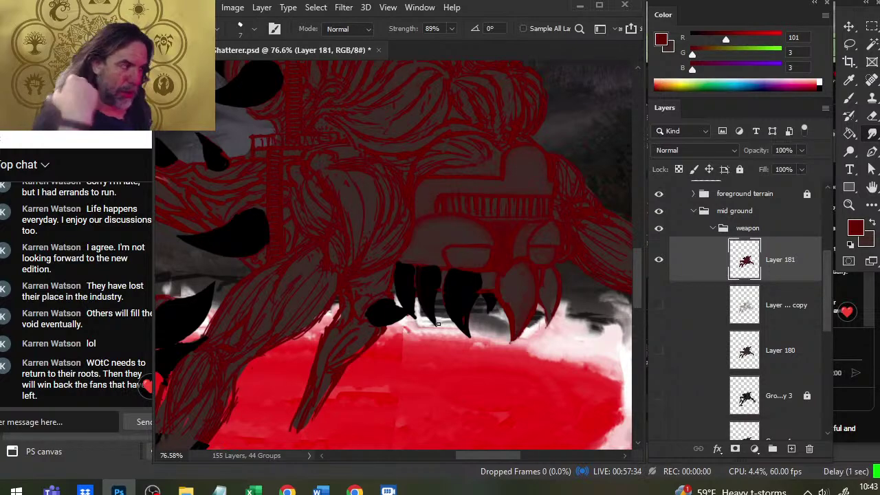
pyautogui.press('b')
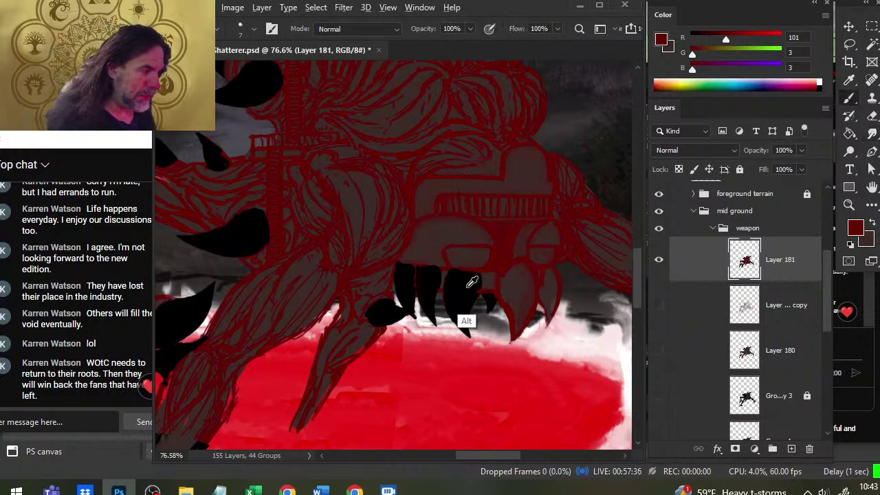
pyautogui.press('d')
pyautogui.moveTo(514, 265)
pyautogui.mouseDown()
pyautogui.moveTo(500, 282)
pyautogui.moveTo(525, 261)
pyautogui.moveTo(535, 278)
pyautogui.moveTo(531, 264)
pyautogui.moveTo(529, 315)
pyautogui.moveTo(535, 289)
pyautogui.mouseUp()
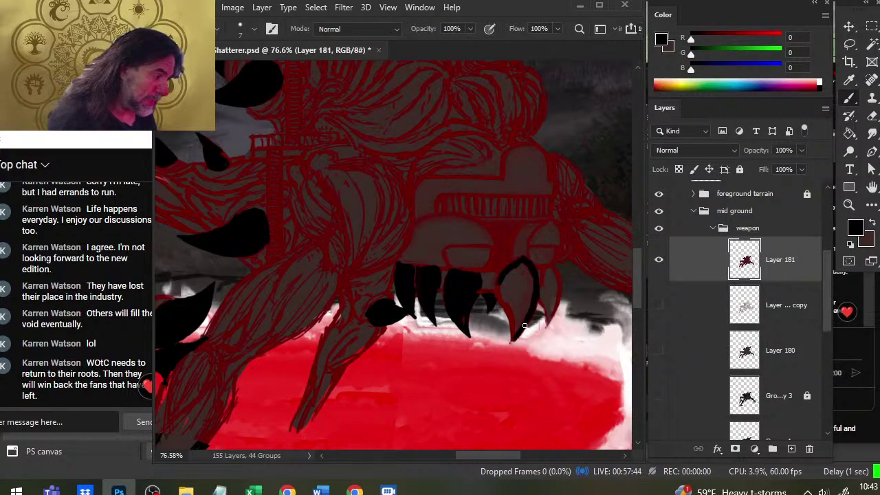
pyautogui.moveTo(517, 334)
pyautogui.mouseDown()
pyautogui.moveTo(502, 302)
pyautogui.moveTo(505, 273)
pyautogui.moveTo(503, 285)
pyautogui.moveTo(530, 263)
pyautogui.moveTo(521, 300)
pyautogui.mouseUp()
pyautogui.press('e')
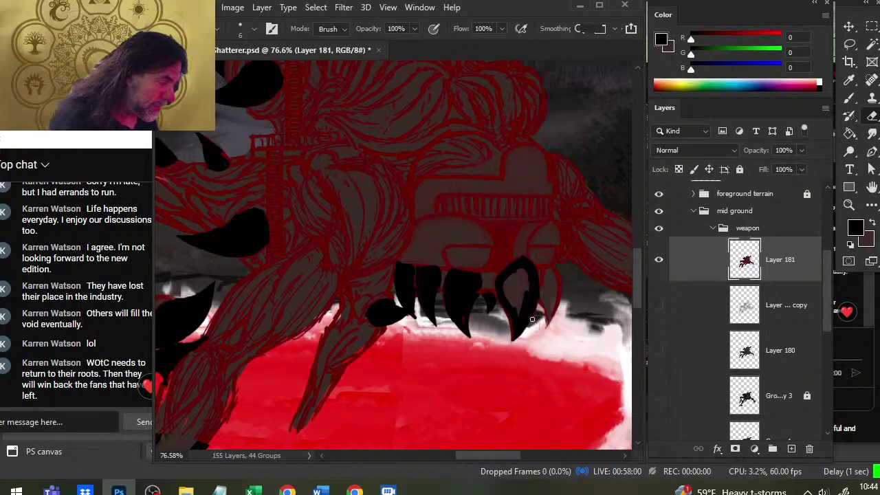
pyautogui.press('b')
pyautogui.moveTo(520, 315); pyautogui.dragTo(506, 276)
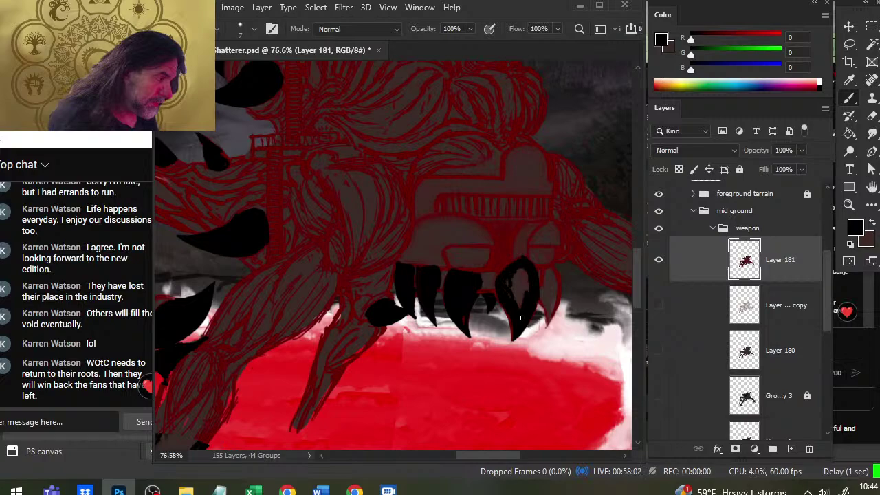
pyautogui.moveTo(521, 315)
pyautogui.mouseDown()
pyautogui.moveTo(515, 273)
pyautogui.moveTo(522, 317)
pyautogui.mouseUp()
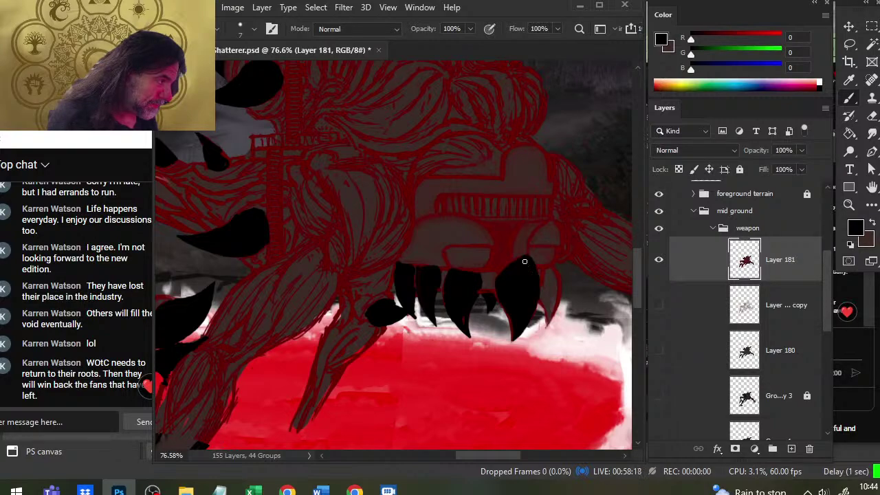
pyautogui.press('r')
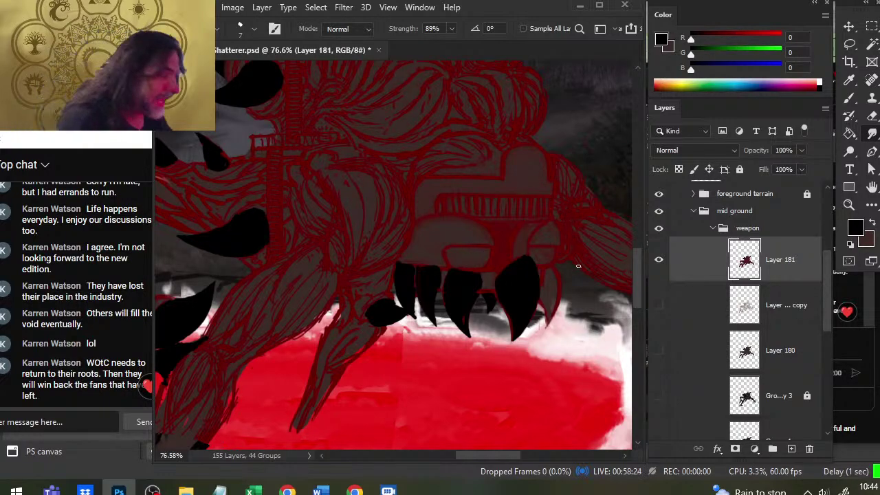
# Fill the smaller fang solid black and clean its inner edge next to the large fang with the Eraser
pyautogui.press('b')
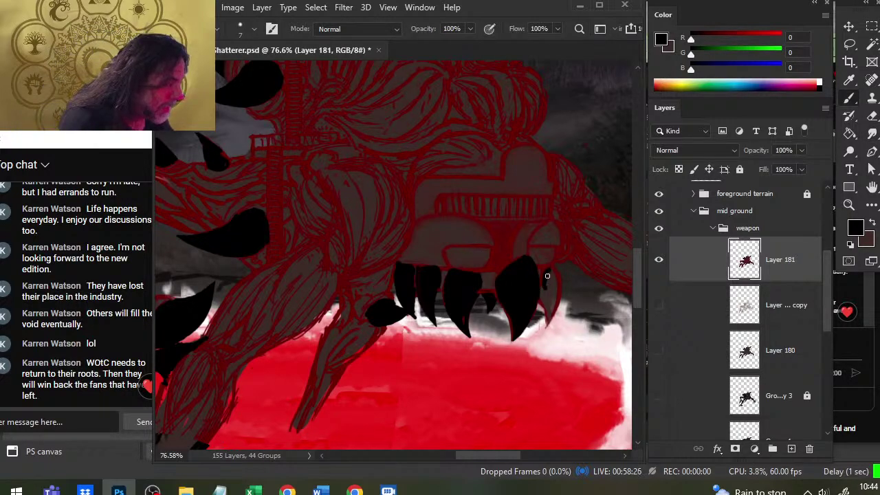
pyautogui.moveTo(544, 292)
pyautogui.mouseDown()
pyautogui.moveTo(553, 315)
pyautogui.moveTo(542, 322)
pyautogui.mouseUp()
pyautogui.press('e')
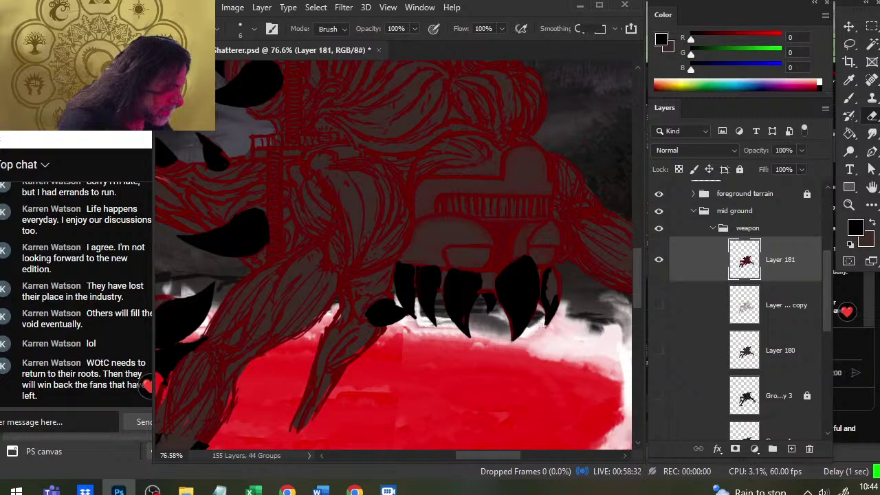
pyautogui.press('b')
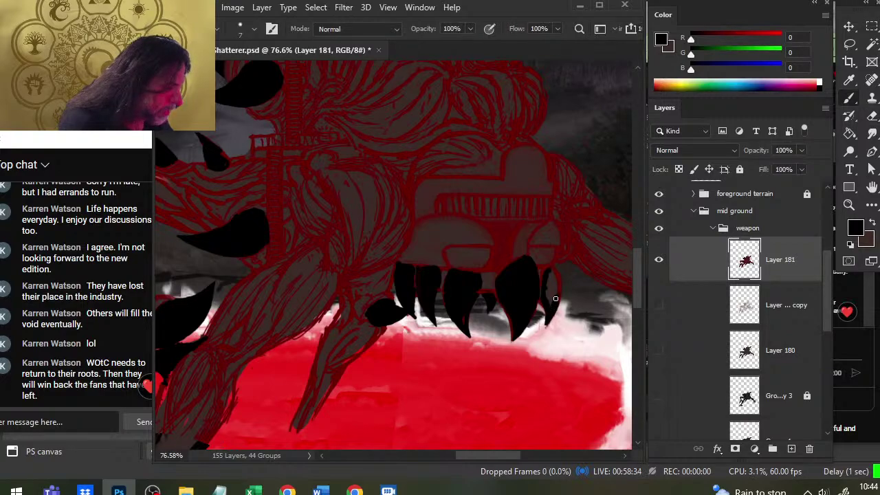
pyautogui.moveTo(556, 299)
pyautogui.mouseDown()
pyautogui.moveTo(556, 268)
pyautogui.moveTo(556, 298)
pyautogui.moveTo(555, 277)
pyautogui.mouseUp()
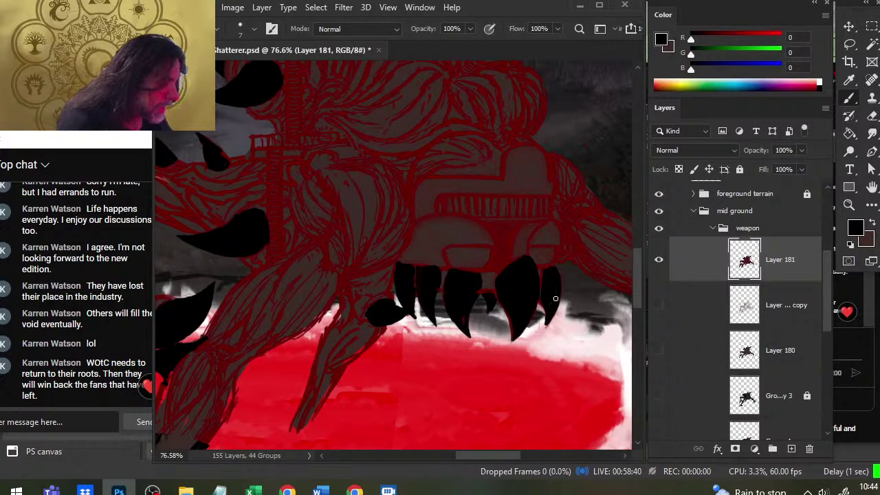
pyautogui.press('e')
pyautogui.moveTo(540, 305); pyautogui.dragTo(543, 312)
pyautogui.press('b')
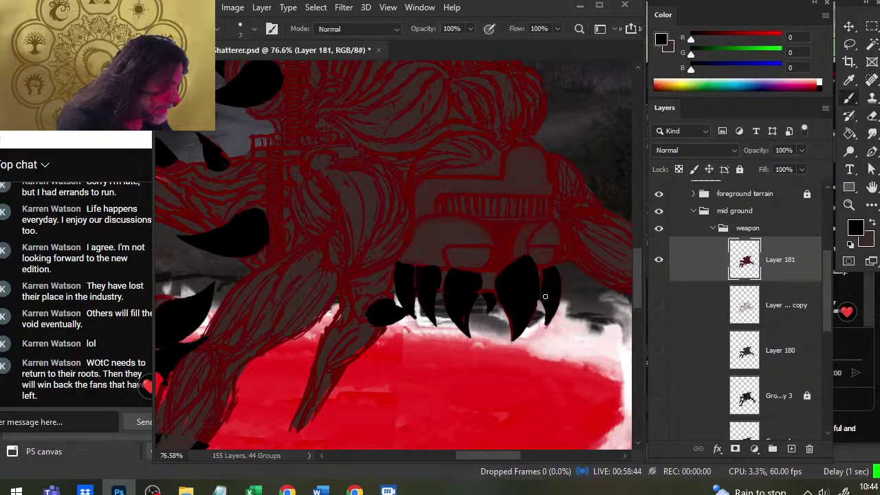
pyautogui.press('e')
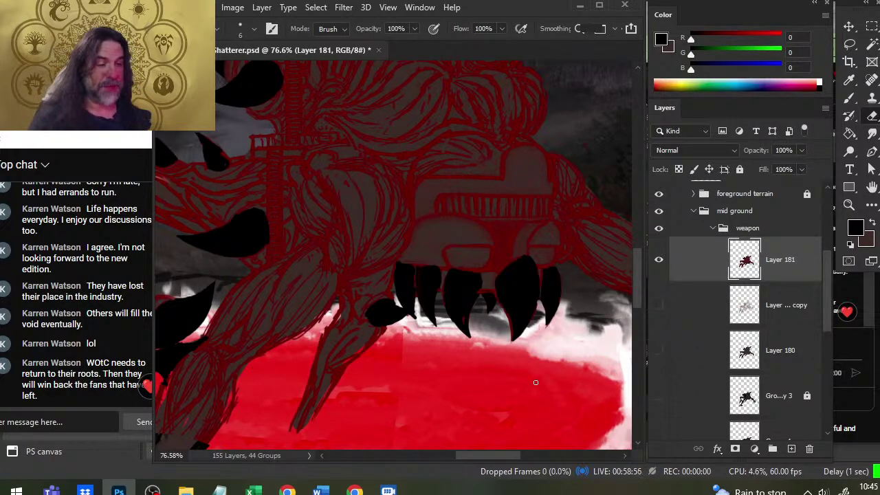
pyautogui.press('r')
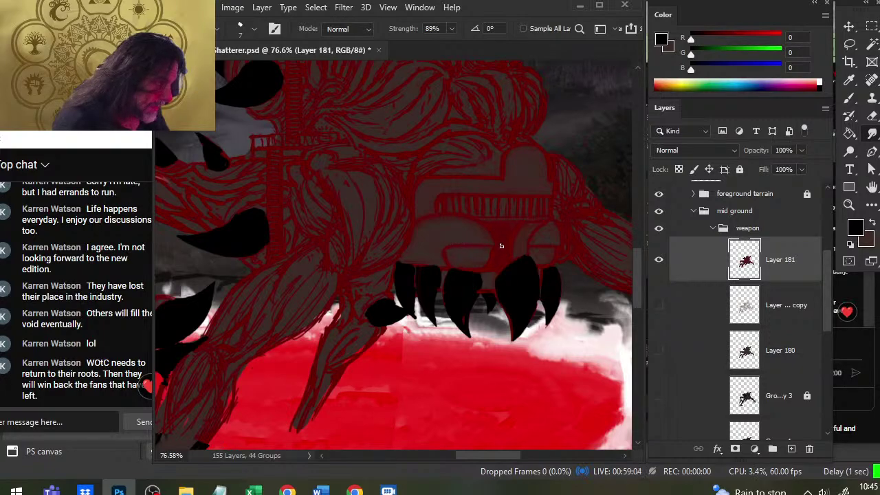
# Paint black accents at the larger eye's inner corner and on the bridge, and smudge them into the red
pyautogui.press('b')
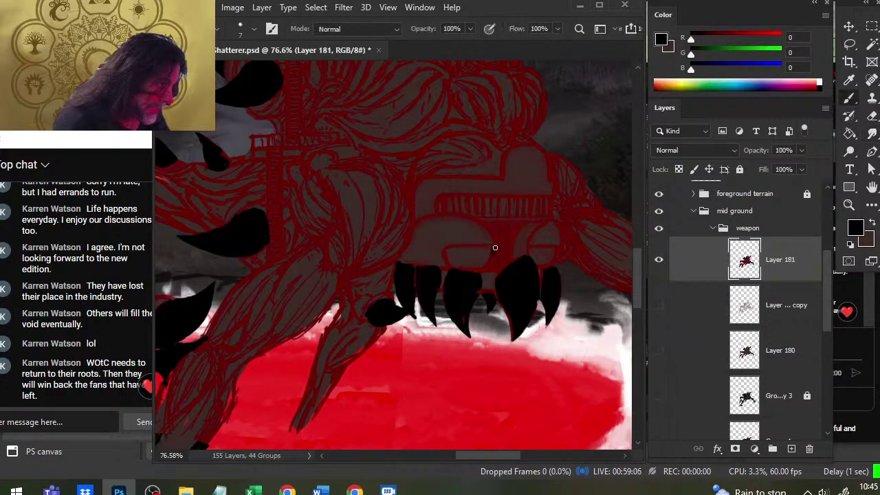
pyautogui.moveTo(493, 246); pyautogui.dragTo(507, 257)
pyautogui.press('r')
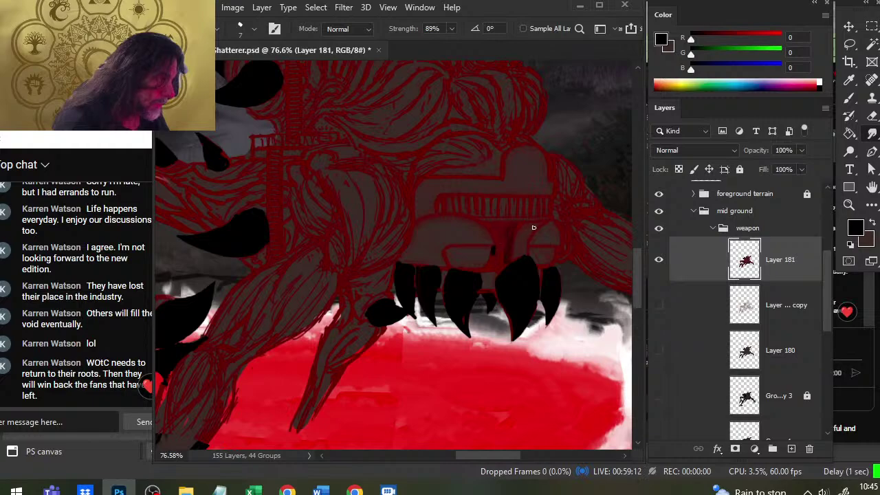
# Try a short black stroke along the smaller eye's brow edge, and undo it
pyautogui.press('b')
pyautogui.moveTo(520, 221); pyautogui.dragTo(540, 221)
pyautogui.press('r')
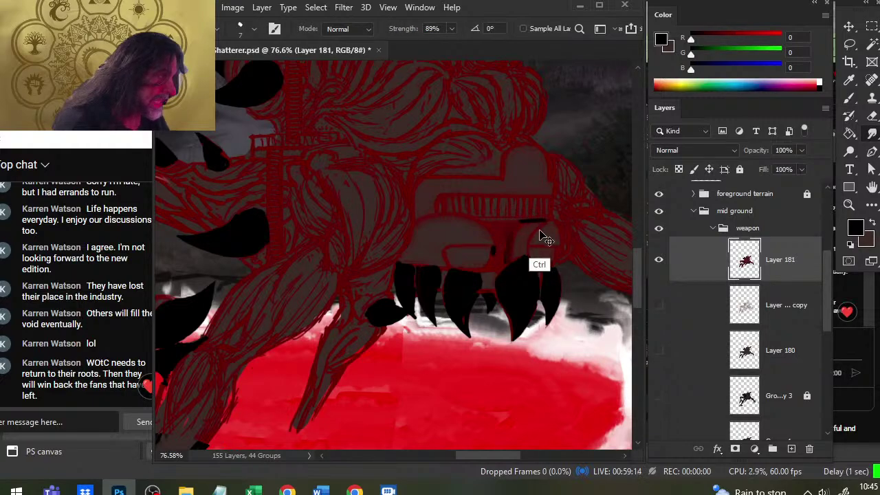
pyautogui.hotkey('ctrl', 'z')
# Sample the bridge's dark red (96, 7, 7), repaint the area between the eyes, and smudge the shading smooth
pyautogui.press('b')
pyautogui.keyDown('alt'); pyautogui.click(514, 226); pyautogui.keyUp('alt')
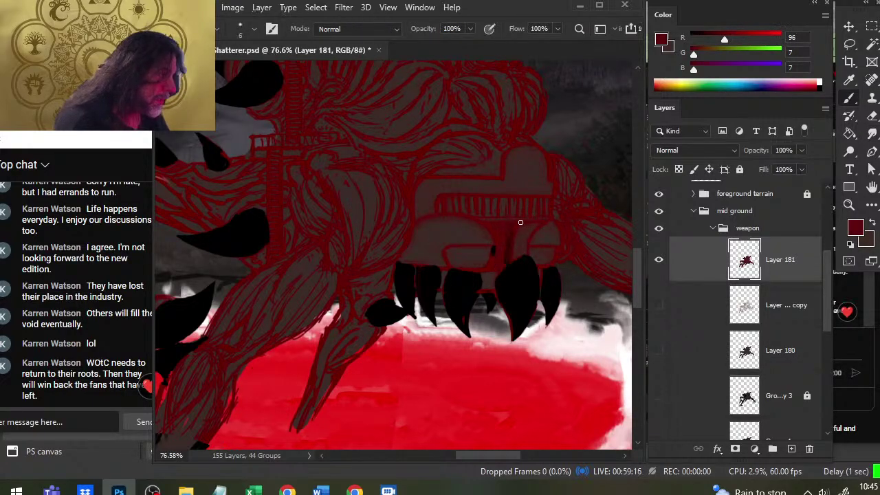
pyautogui.press('r')
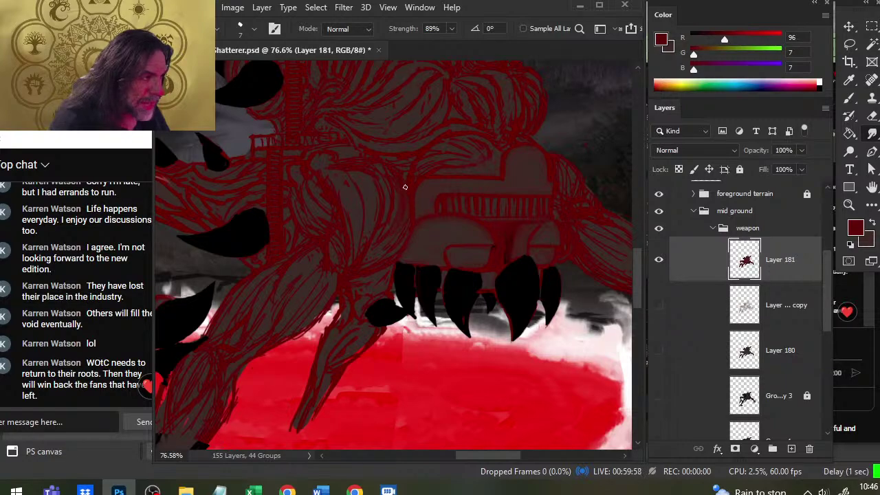
# Sample dark red (103, 1, 1) from the muscle lines above the head and touch up the fold there
pyautogui.press('b')
pyautogui.keyDown('alt'); pyautogui.click(462, 124); pyautogui.keyUp('alt')
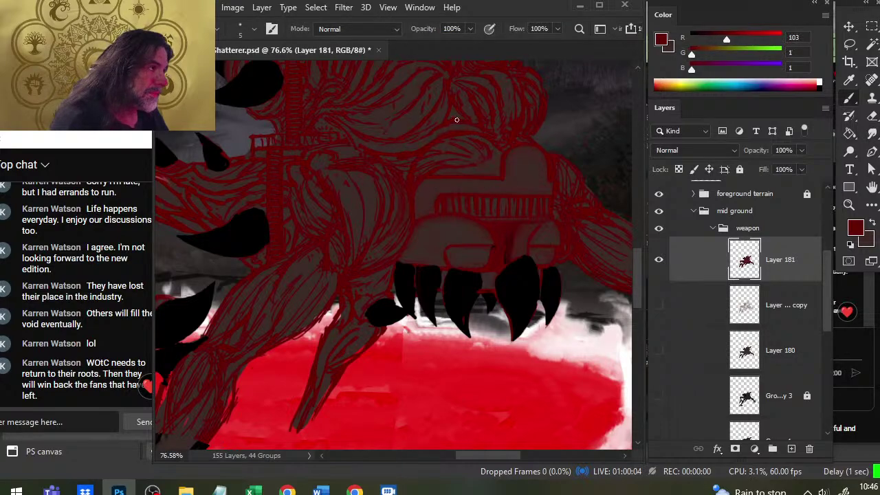
pyautogui.press('r')
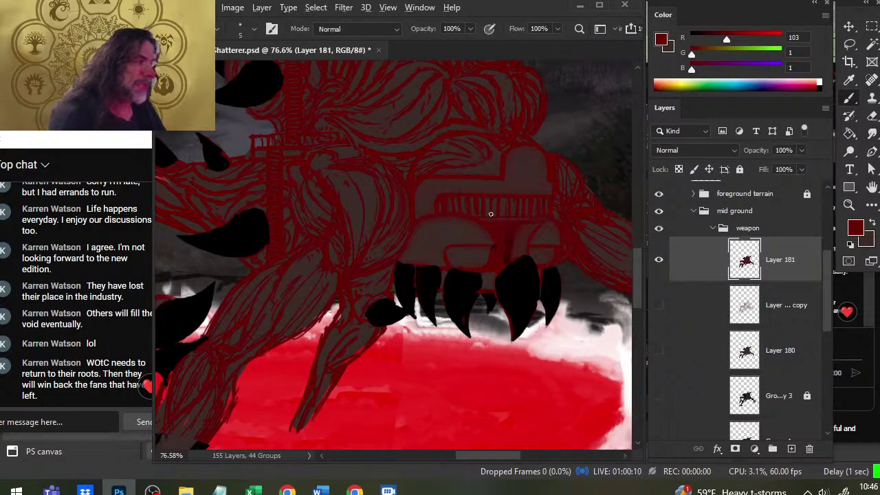
# Refine the lines where the torso meets the head's dome with sampled dark reds (90, 14, 13 and 101, 3, 3), and smudge them
pyautogui.press('z')
pyautogui.moveTo(504, 206); pyautogui.dragTo(441, 215)
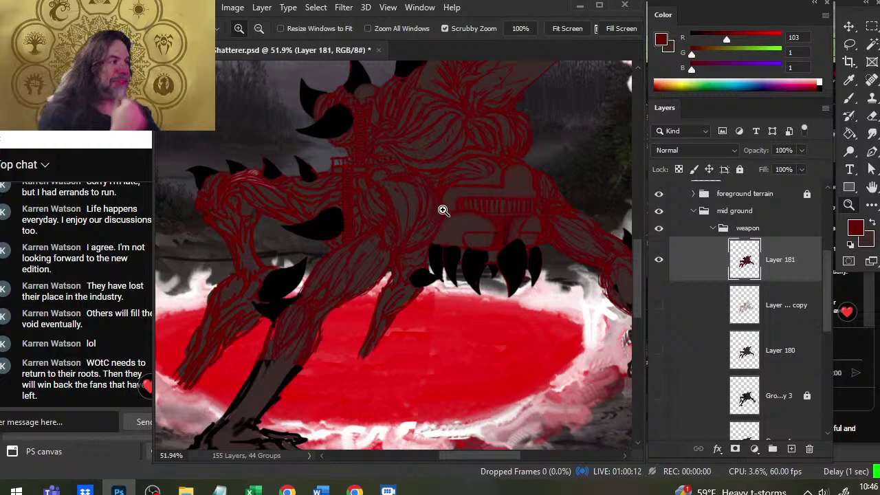
pyautogui.press('b')
pyautogui.keyDown('alt'); pyautogui.click(512, 163); pyautogui.keyUp('alt')
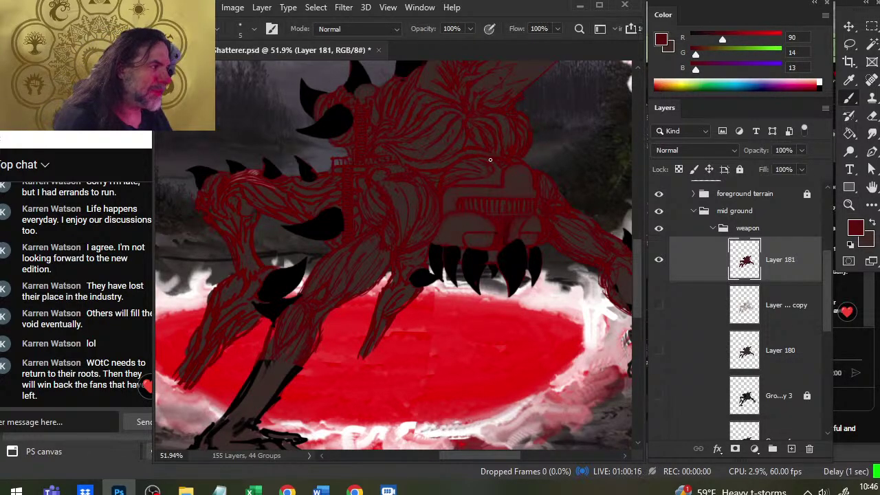
pyautogui.press('r')
pyautogui.press('b')
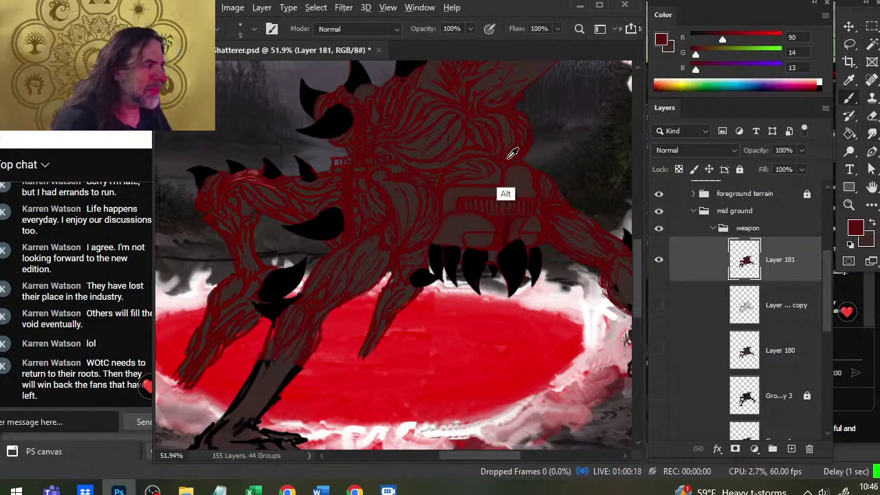
pyautogui.keyDown('alt'); pyautogui.click(503, 114); pyautogui.keyUp('alt')
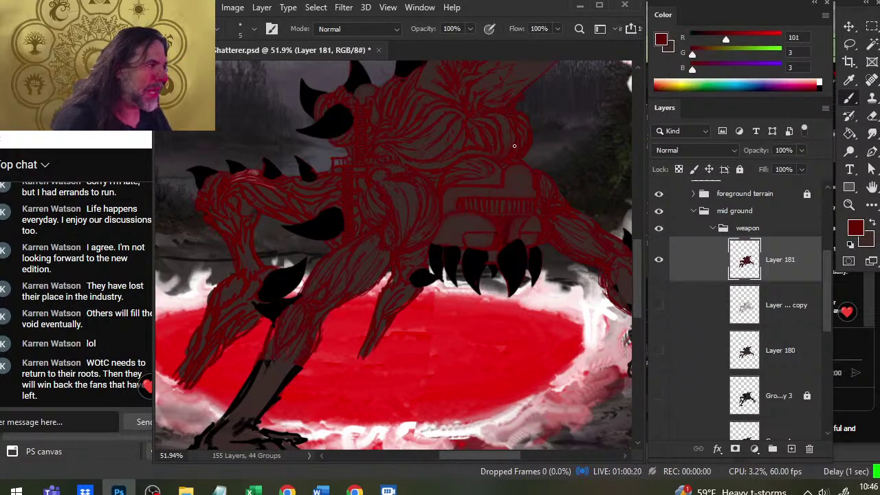
pyautogui.press('r')
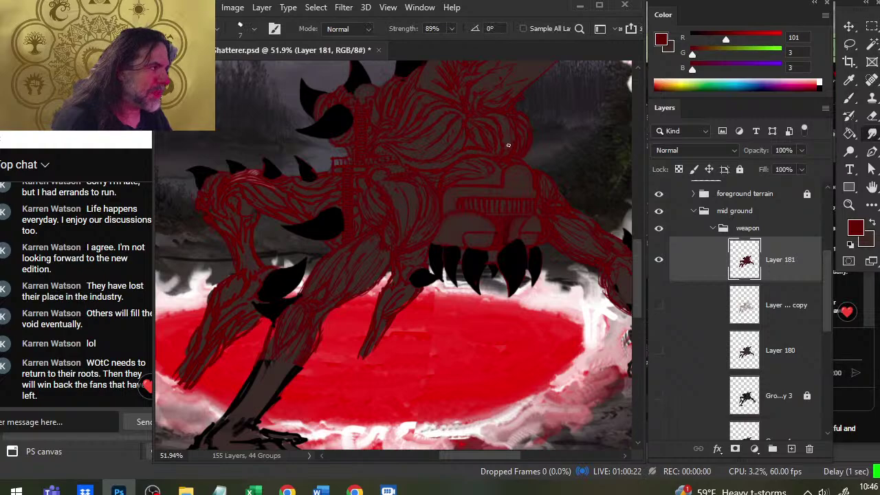
pyautogui.press('b')
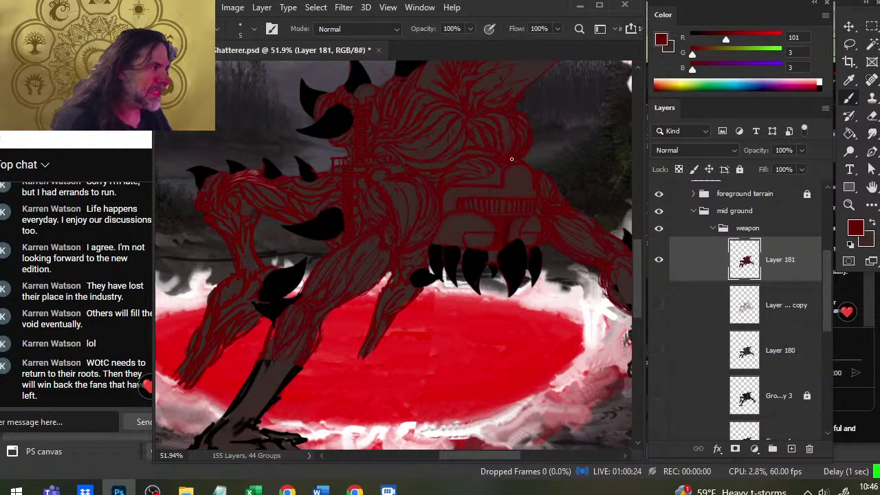
pyautogui.press('r')
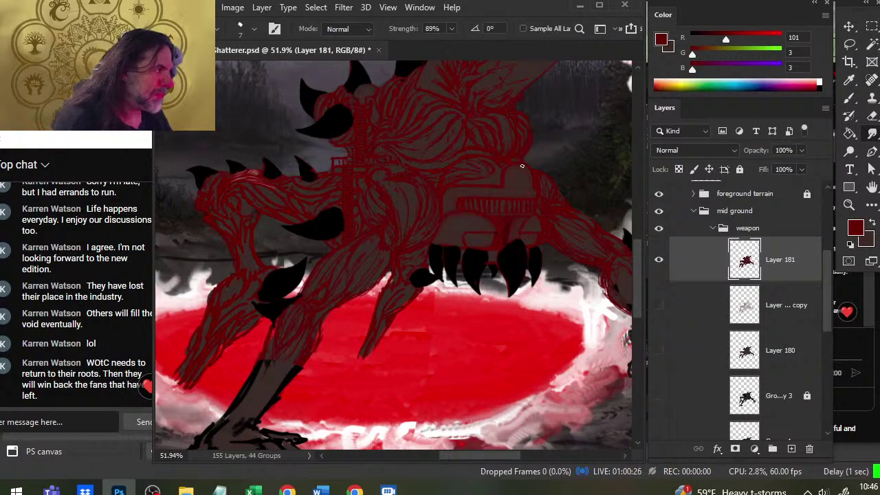
# Paint dark red lines into the torso folds above the head and smudge them into the surrounding muscle
pyautogui.press('b')
pyautogui.press('r')
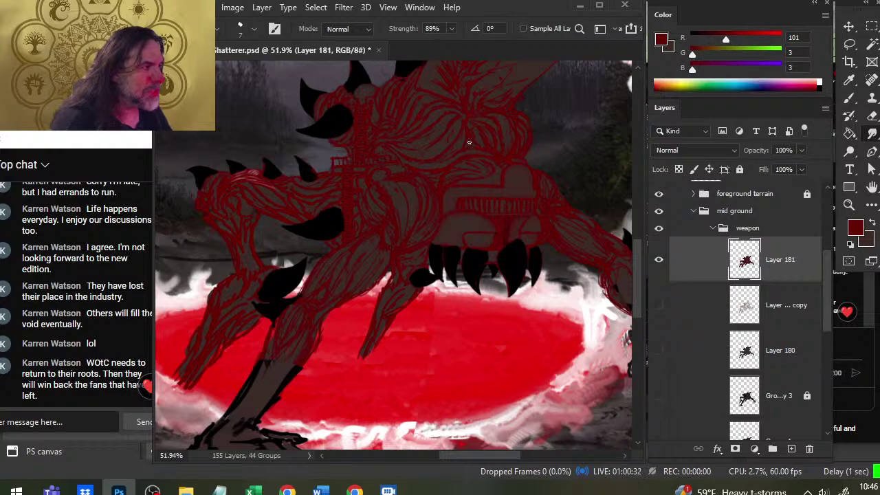
pyautogui.press('b')
pyautogui.press('r')
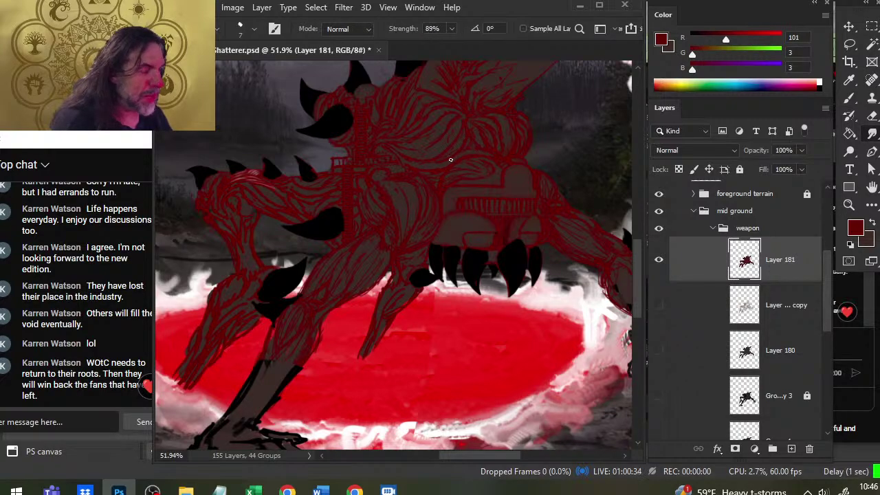
pyautogui.press('b')
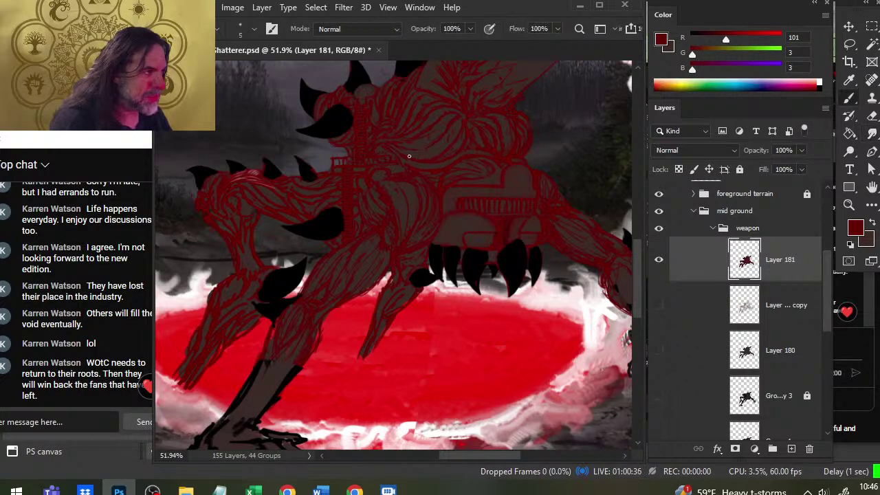
pyautogui.press('r')
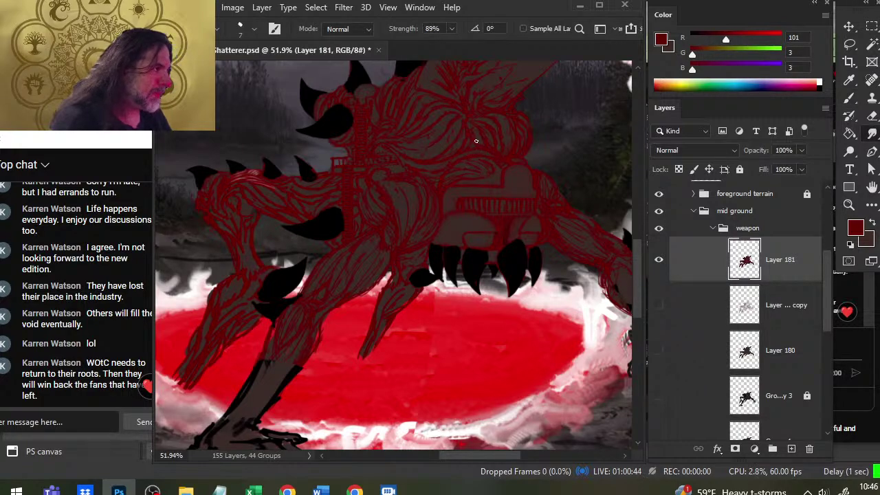
pyautogui.press('b')
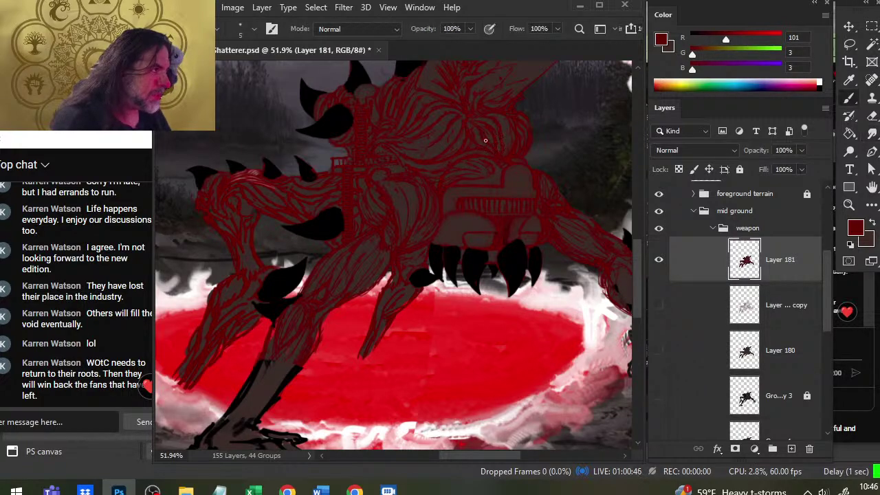
# Refine the outer contour of the rounded muscle bulge above the dome by painting, smudging and erasing along its edge
pyautogui.press('r')
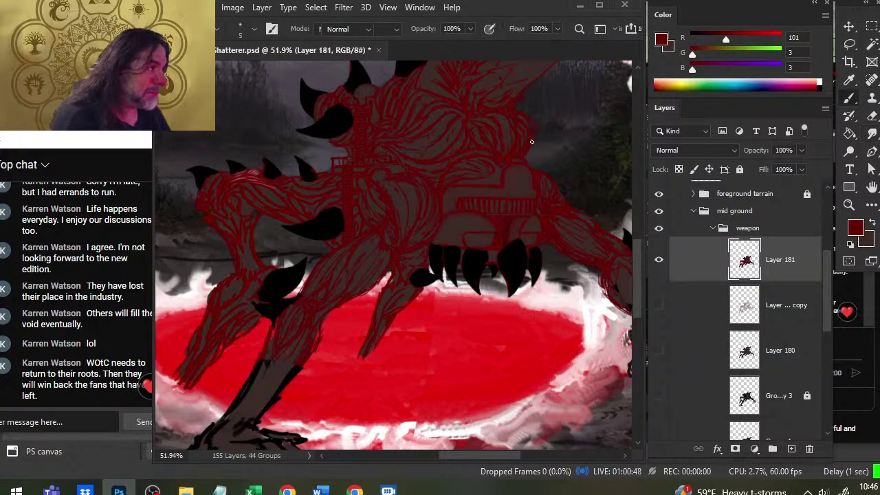
pyautogui.press('e')
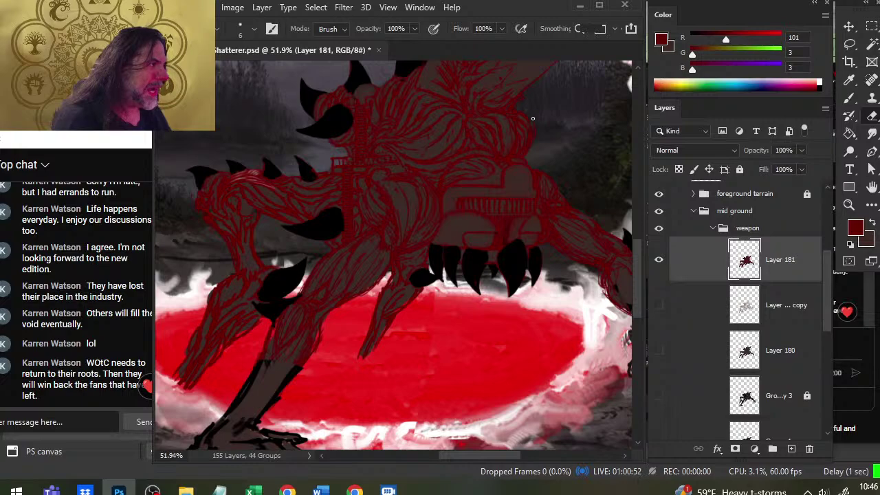
pyautogui.press('b')
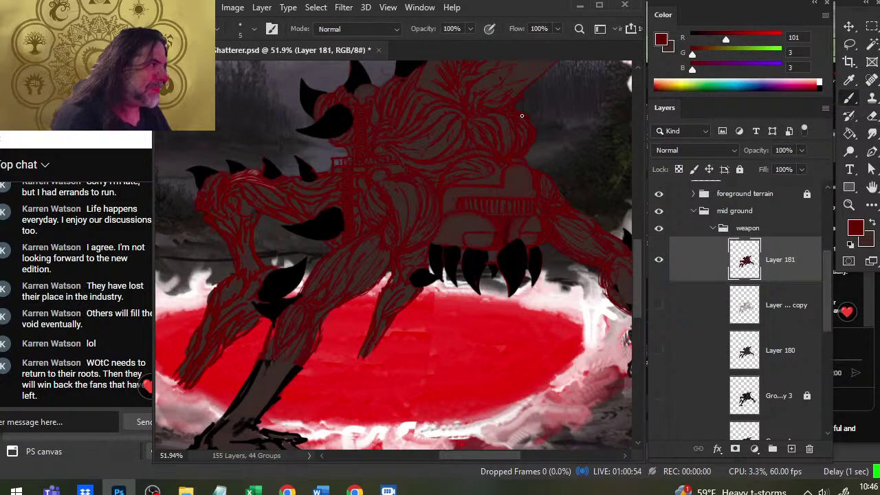
pyautogui.press('r')
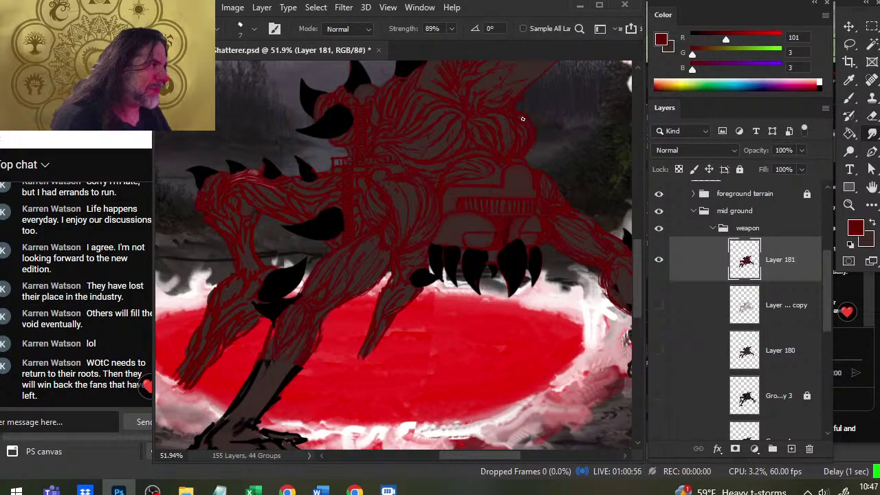
pyautogui.press('e')
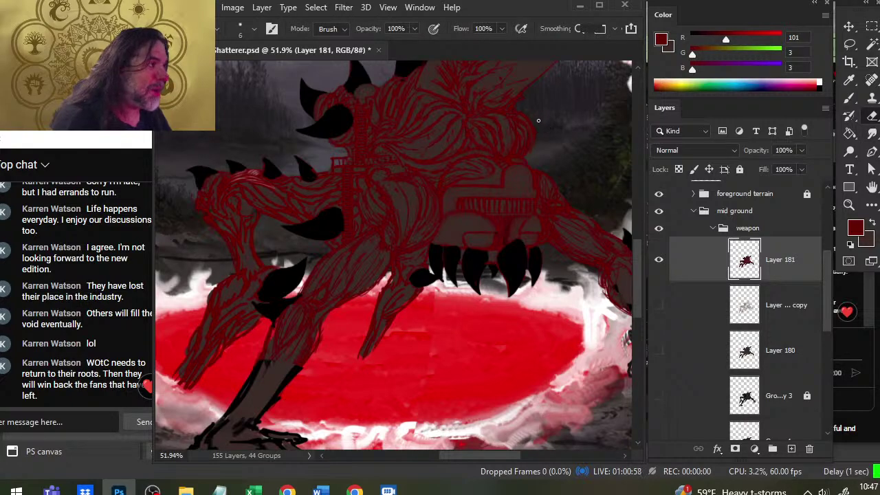
pyautogui.press('b')
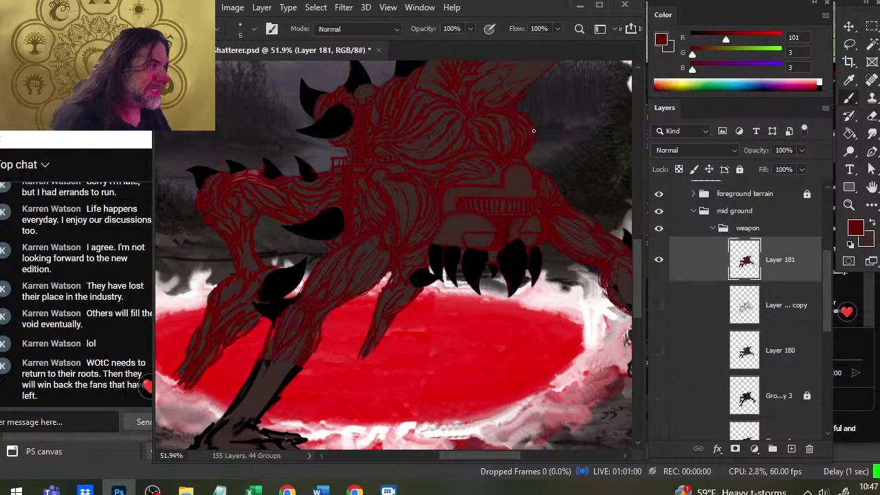
pyautogui.press('e')
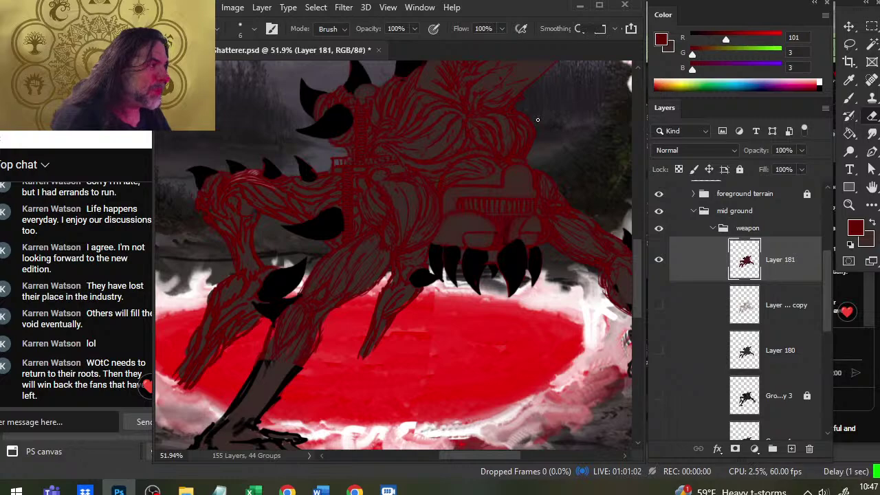
pyautogui.press('r')
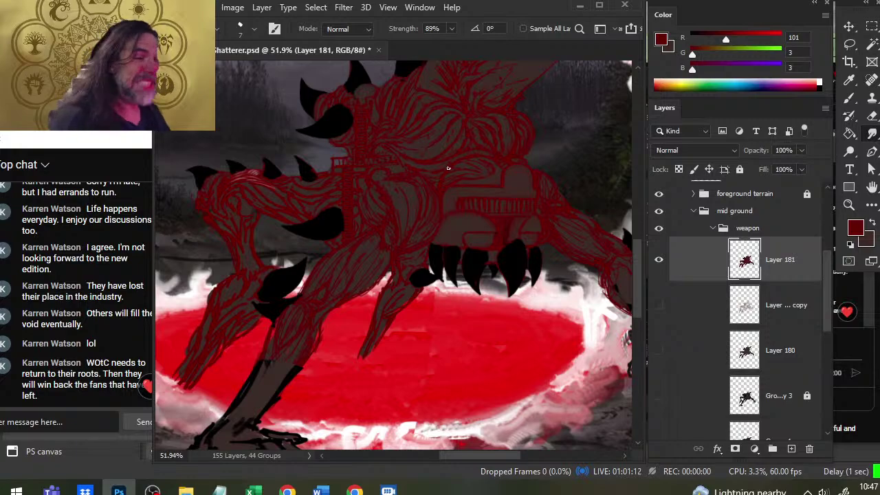
# Sample brown (69, 34, 31) and dark red (101, 3, 3), repaint the rounded bulge's muscle lines, and smudge them
pyautogui.press('b')
pyautogui.keyDown('alt'); pyautogui.click(507, 132); pyautogui.keyUp('alt')
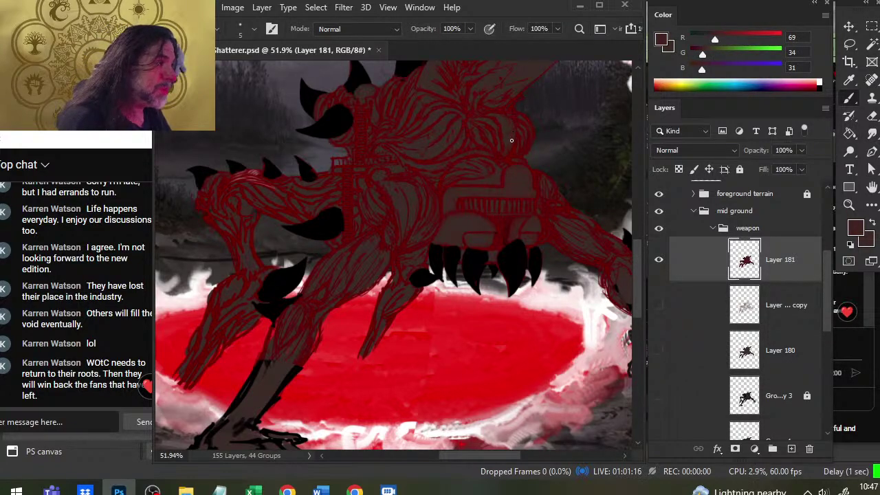
pyautogui.keyDown('alt'); pyautogui.click(505, 156); pyautogui.keyUp('alt')
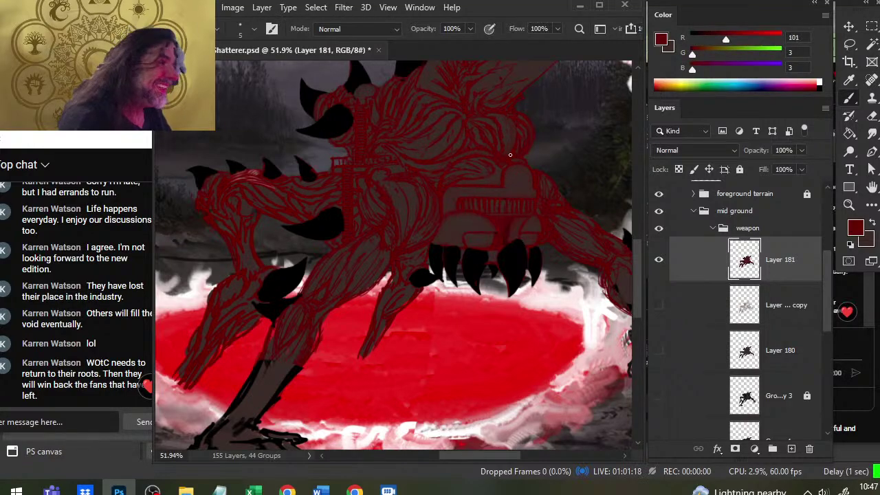
pyautogui.press('r')
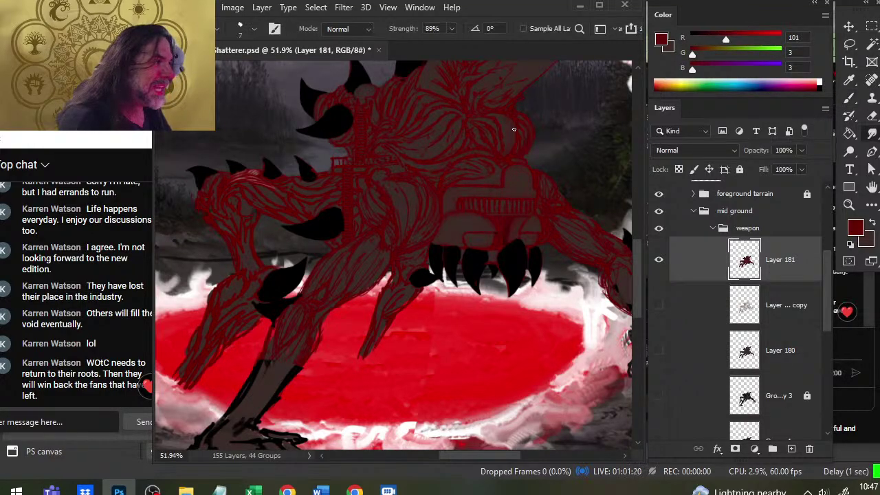
pyautogui.press('b')
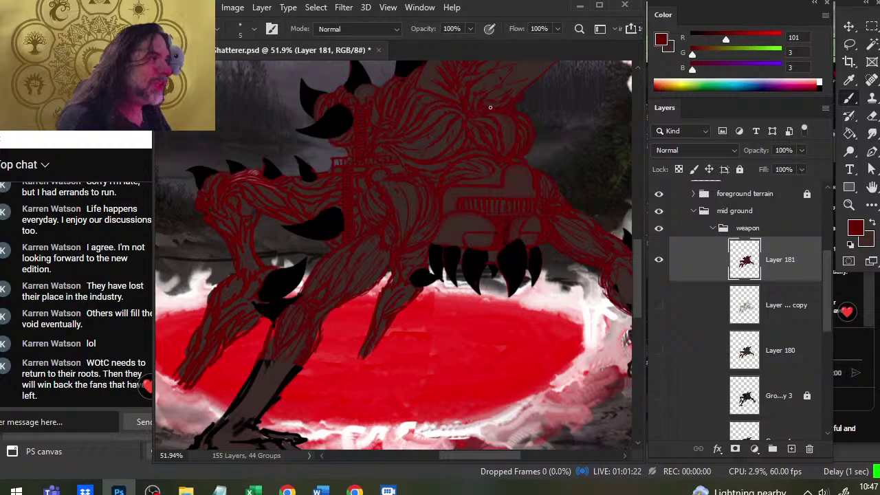
pyautogui.press('r')
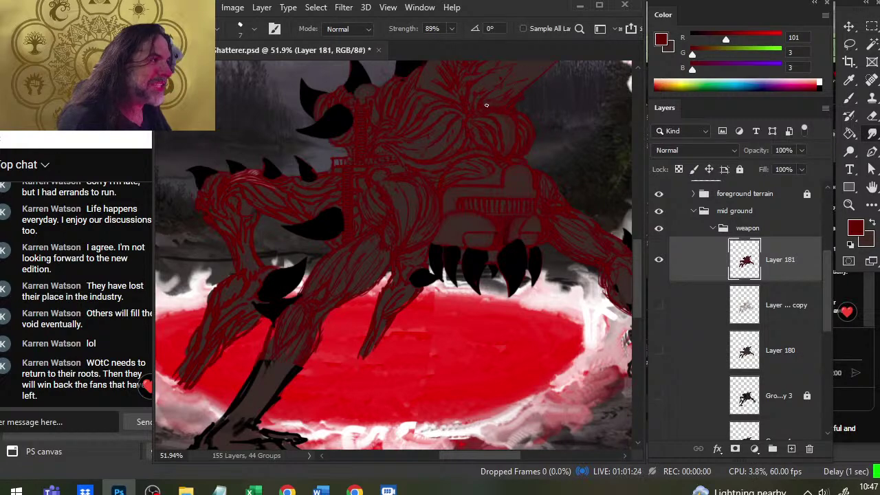
# Add dark red muscle lines around the cannon's base and the neighbouring hump, and smudge them smooth
pyautogui.press('b')
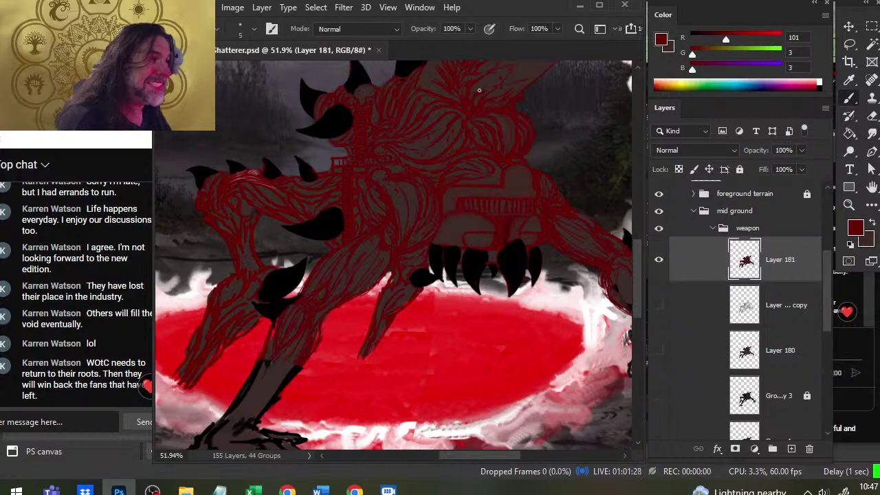
pyautogui.press('r')
pyautogui.moveTo(483, 100); pyautogui.dragTo(488, 147)
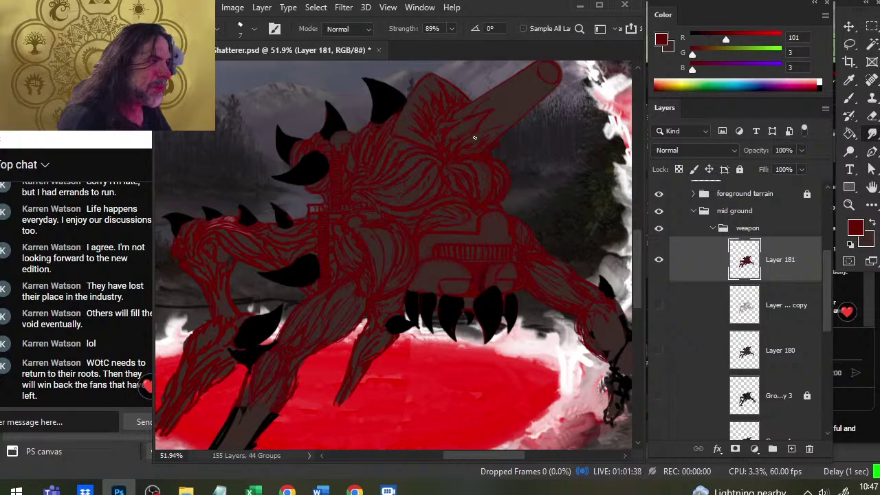
pyautogui.press('b')
pyautogui.press('r')
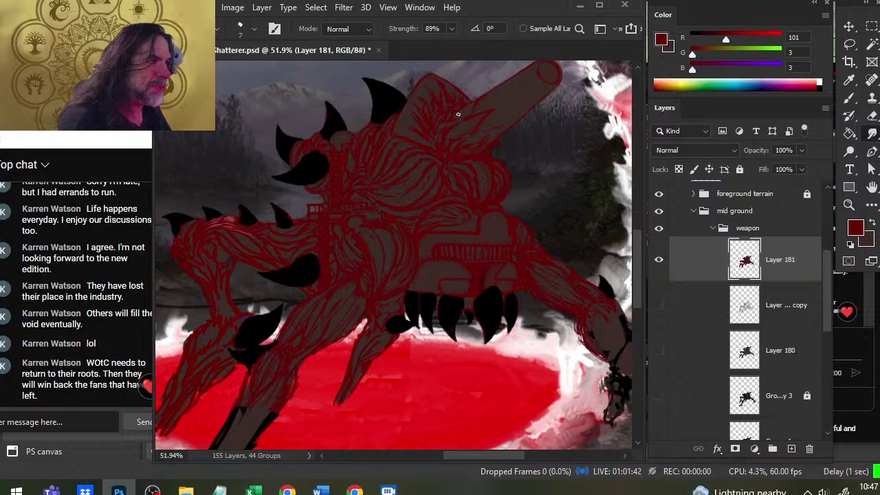
pyautogui.press('b')
pyautogui.press('r')
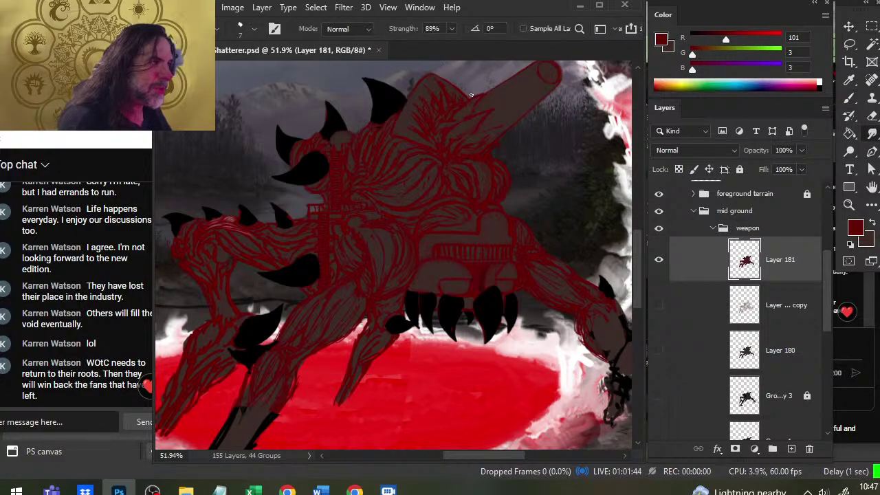
# Paint and smudge dark red strands along the cannon's underside, and touch them up with sampled brown (60, 44, 40)
pyautogui.press('b')
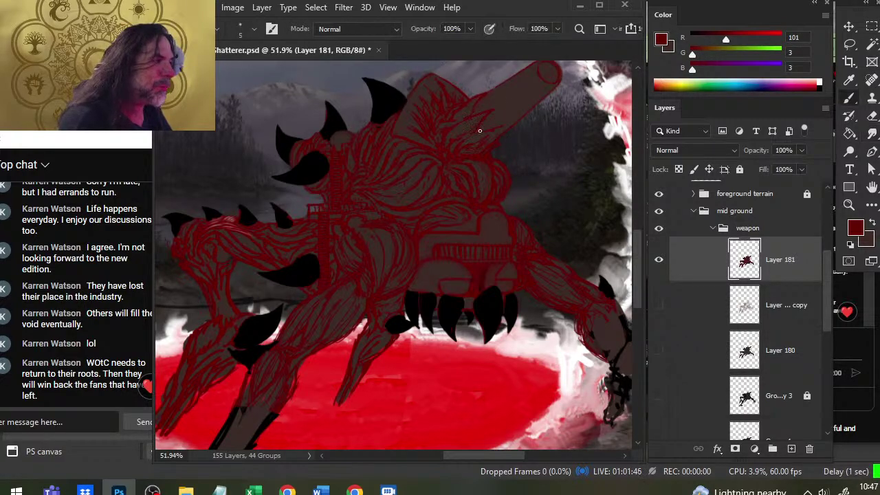
pyautogui.press('r')
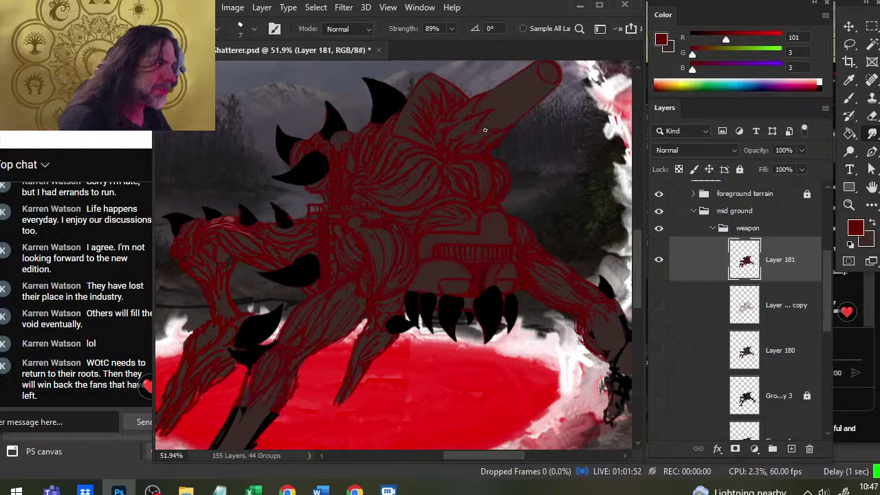
pyautogui.press('b')
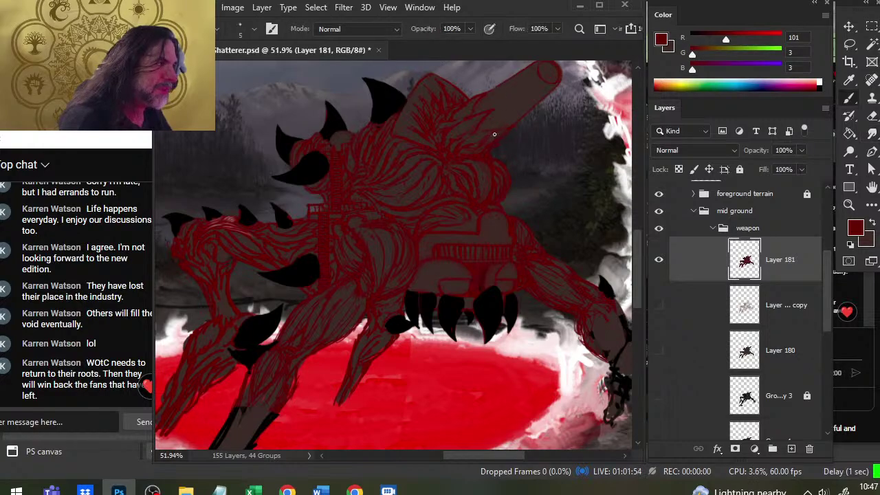
pyautogui.press('r')
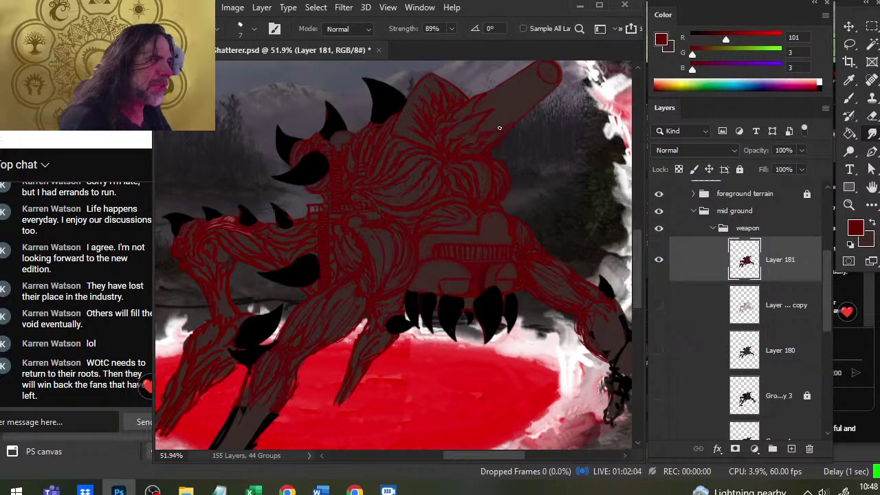
pyautogui.press('b')
pyautogui.keyDown('alt'); pyautogui.click(470, 166); pyautogui.keyUp('alt')
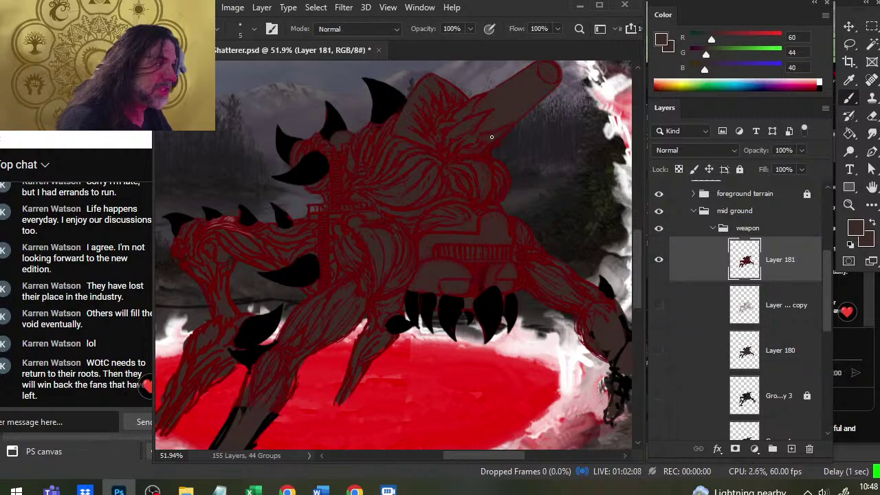
pyautogui.press('r')
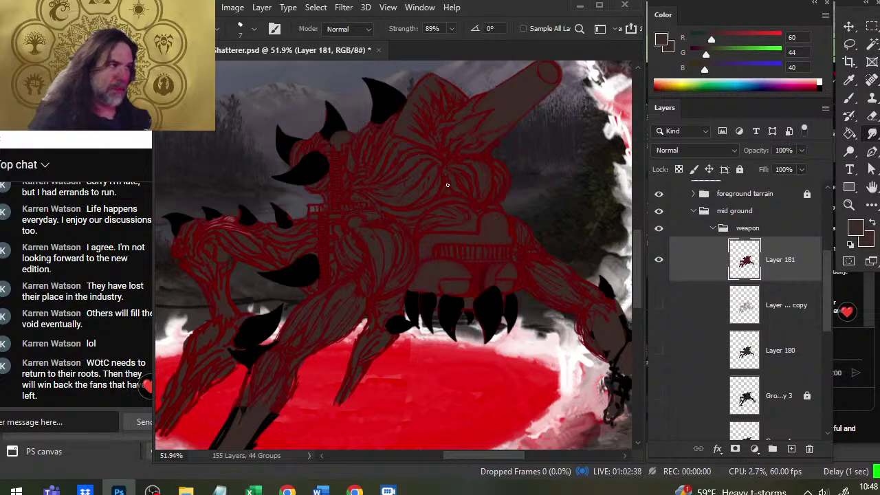
# Refine the junction of the cannon and the rounded bulge with sampled dark reds and browns (60, 44, 40 and 62, 42, 38)
pyautogui.press('b')
pyautogui.keyDown('alt'); pyautogui.click(475, 186); pyautogui.keyUp('alt')
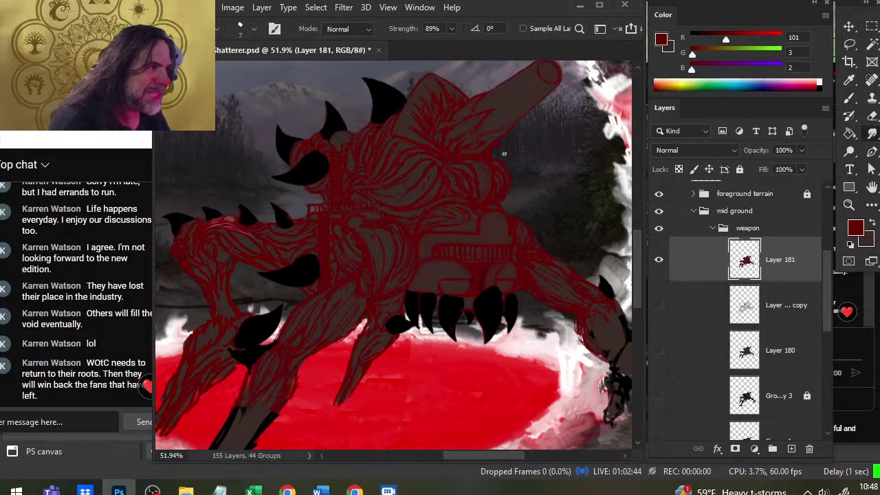
pyautogui.keyDown('alt'); pyautogui.click(426, 140); pyautogui.keyUp('alt')
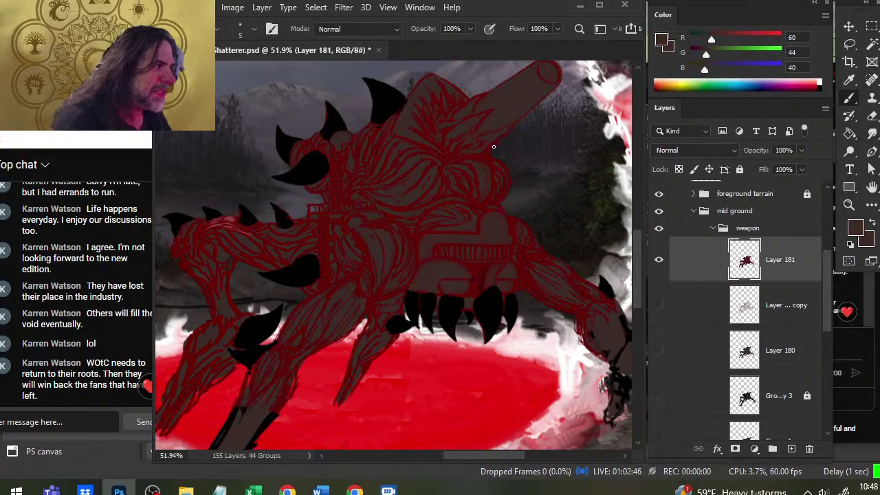
pyautogui.keyDown('alt'); pyautogui.click(457, 147); pyautogui.keyUp('alt')
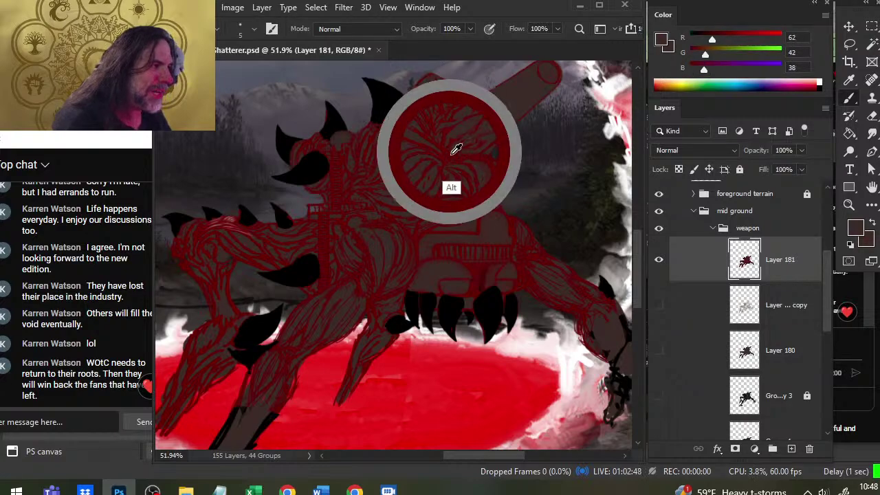
pyautogui.press('r')
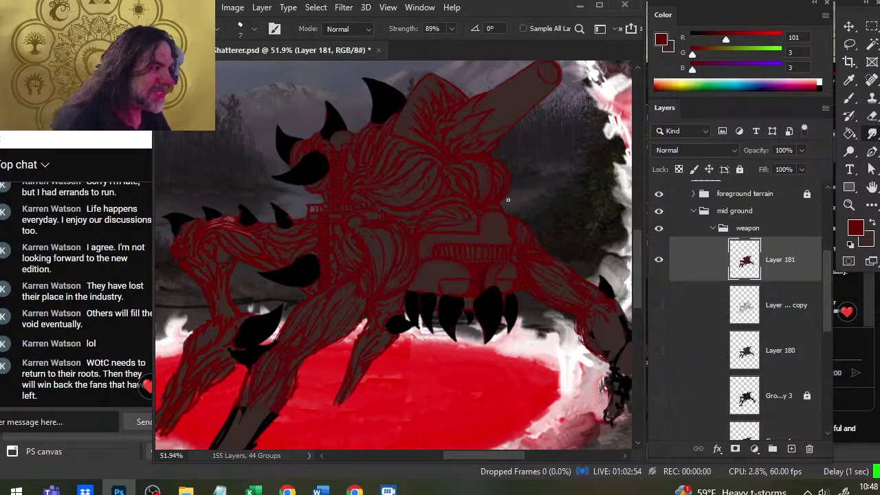
# Touch up the lines on top of the rounded bulge below the cannon in dark red (101, 3, 3), and smudge them
pyautogui.press('b')
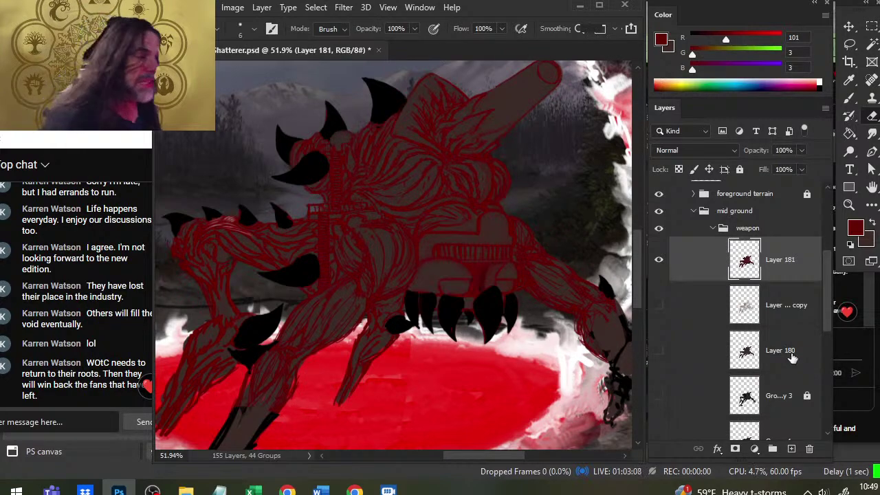
pyautogui.press('b')
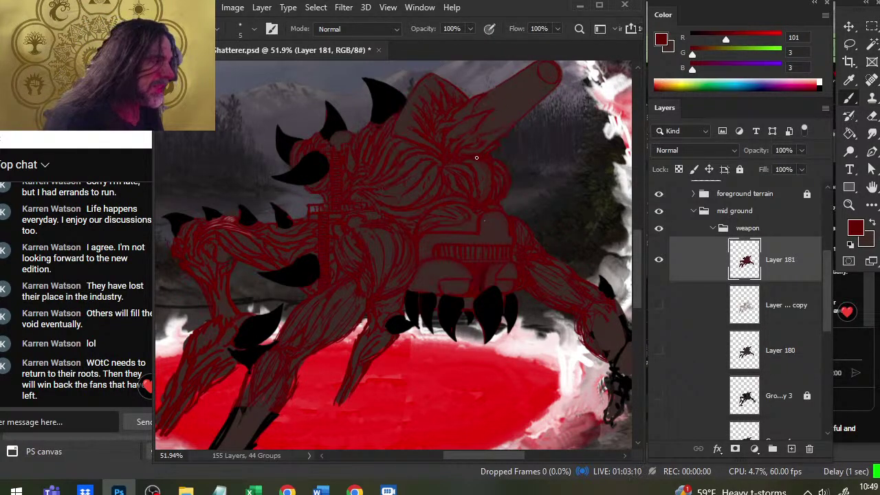
pyautogui.press('r')
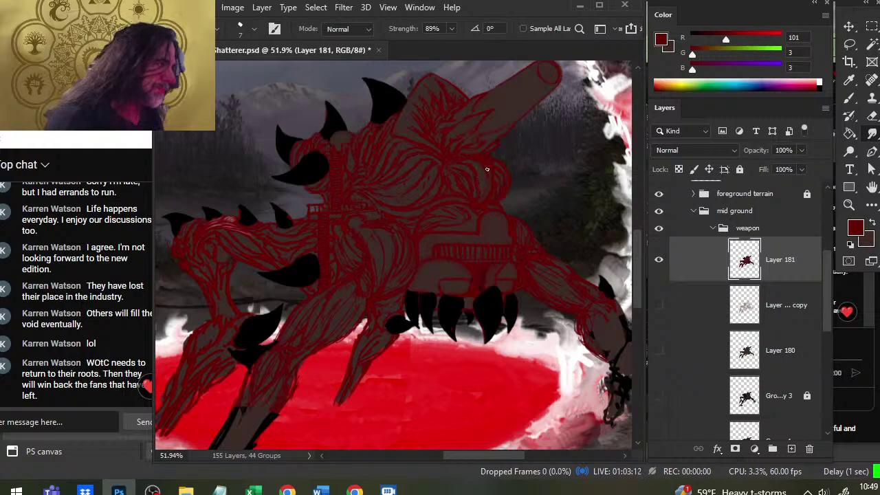
# Rework the strands on the rounded bulge below the cannon with sampled brown (60, 44, 40) and dark red (101, 3, 3), and smudge them
pyautogui.press('b')
pyautogui.keyDown('alt'); pyautogui.click(490, 170); pyautogui.keyUp('alt')
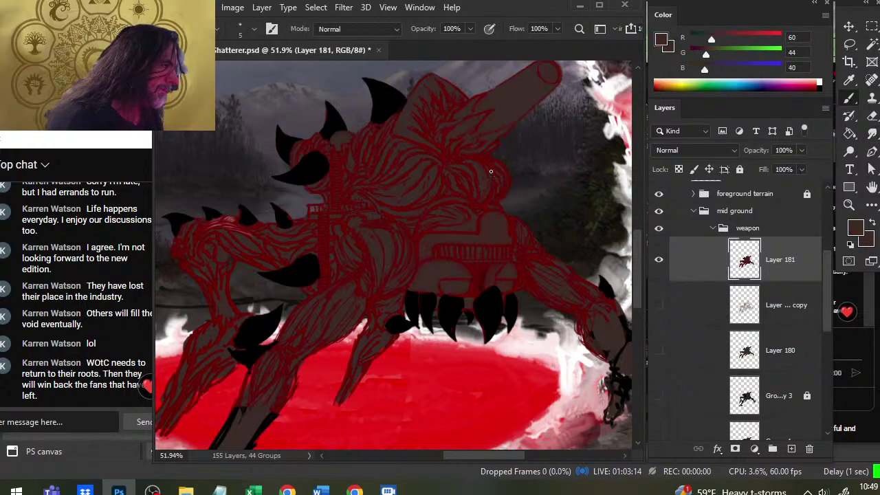
pyautogui.keyDown('alt'); pyautogui.click(491, 176); pyautogui.keyUp('alt')
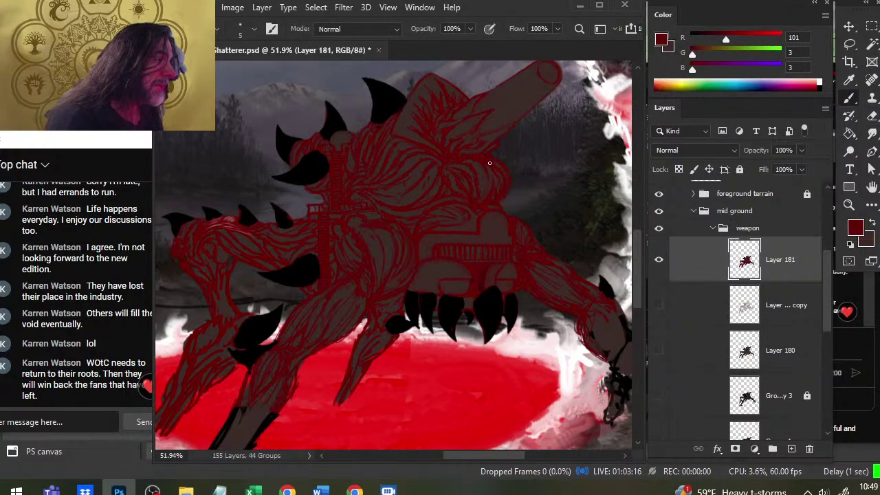
pyautogui.press('r')
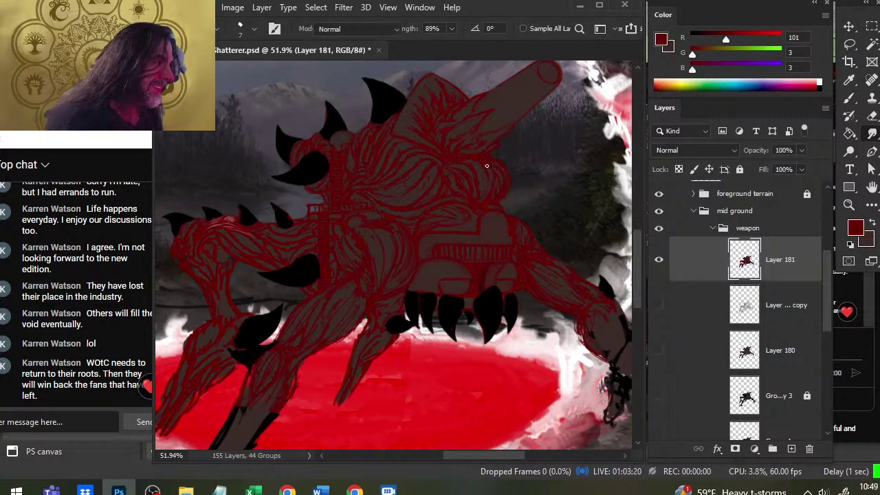
pyautogui.press('b')
pyautogui.press('r')
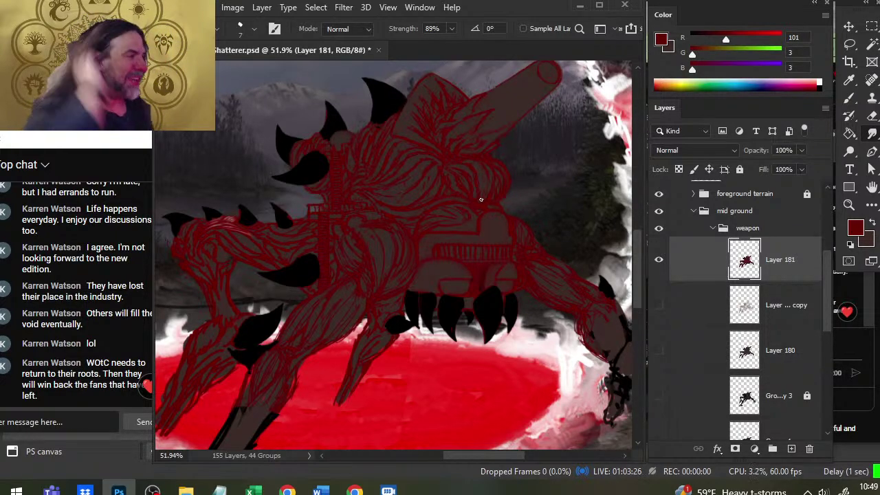
pyautogui.press('b')
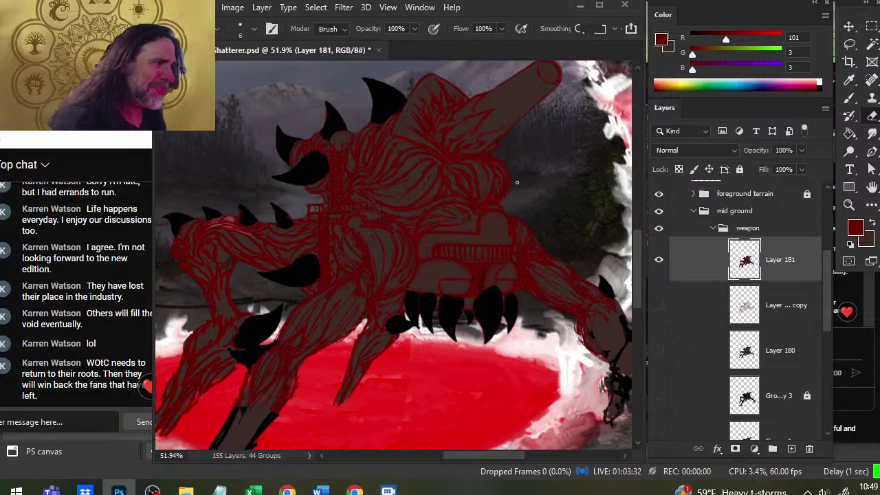
# Sample dark red (100, 4, 4) and refine the vertical muscle lines across the rounded bulge, alternating painting and smudging
pyautogui.press('b')
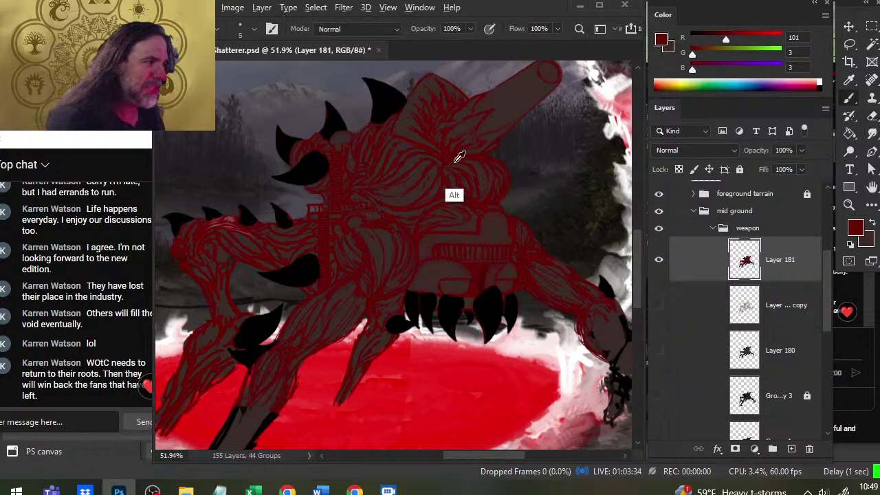
pyautogui.press('r')
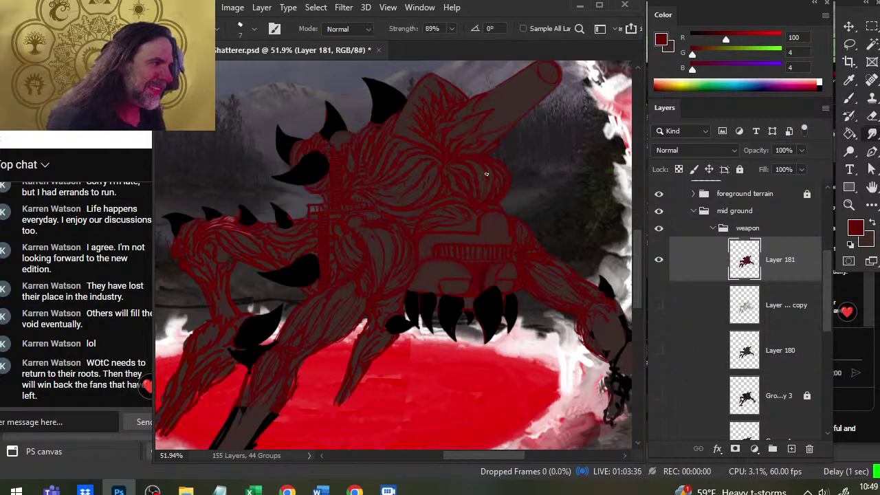
pyautogui.press('b')
pyautogui.press('r')
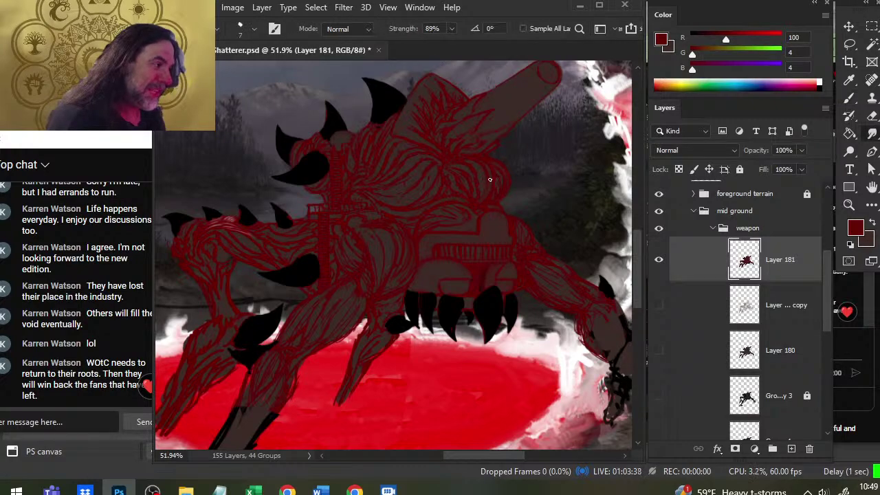
pyautogui.press('b')
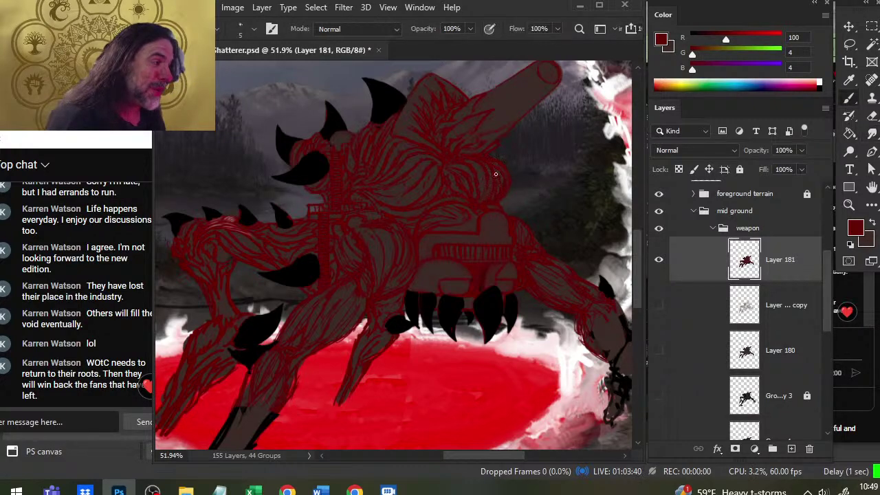
pyautogui.press('r')
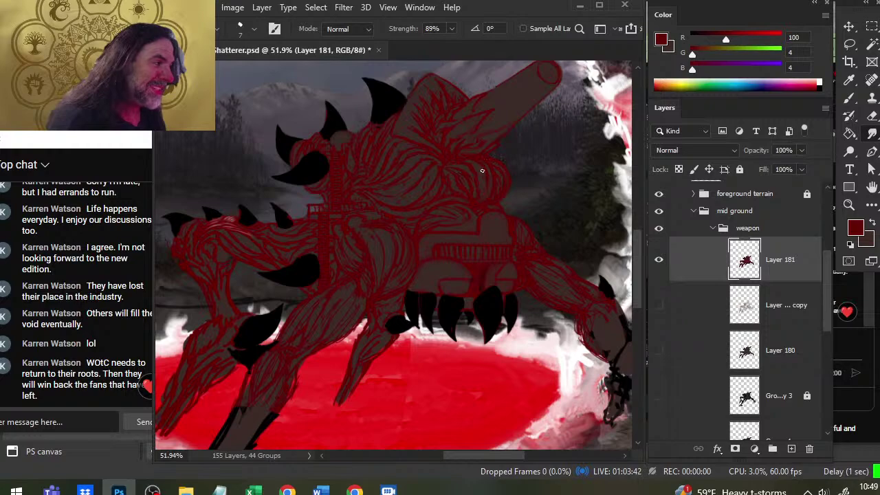
pyautogui.press('b')
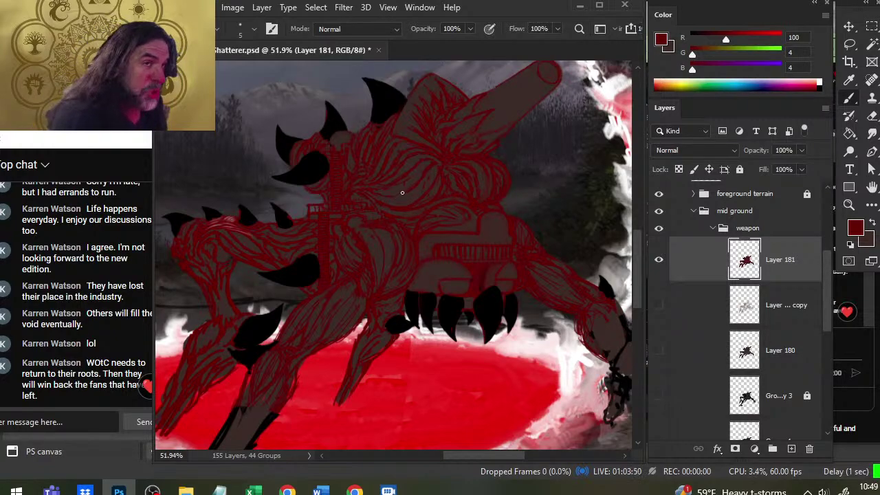
# Clean up the upper outline of the creature's front leg with the Eraser, Brush and Smudge tools
pyautogui.press('e')
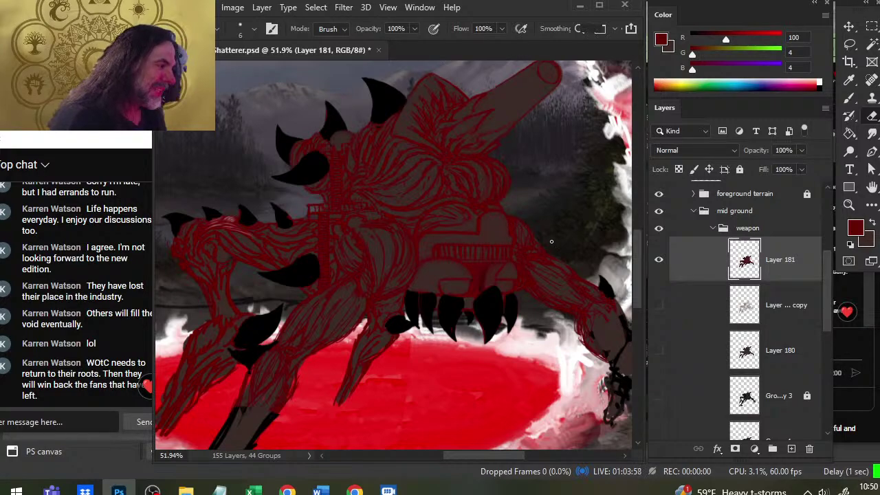
pyautogui.press('b')
pyautogui.press('r')
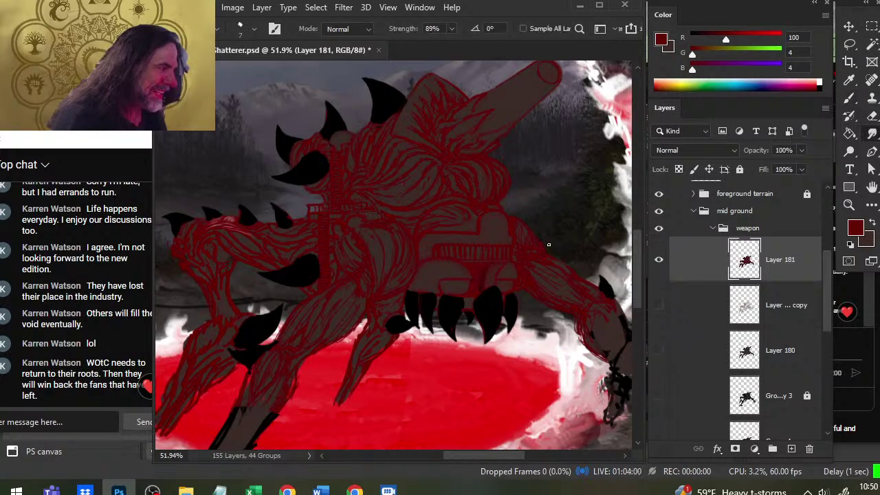
pyautogui.press('e')
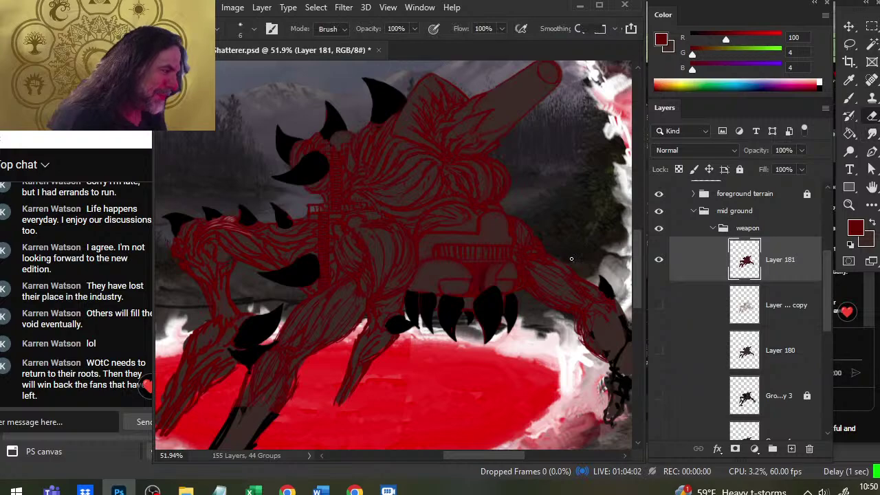
# Touch up the dark red lines around the ribbed vent panel above the belly claws, and smudge them
pyautogui.press('b')
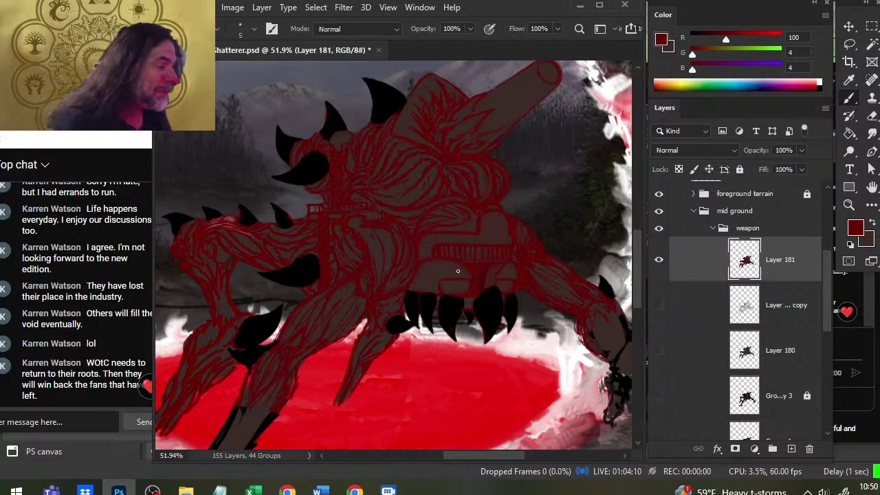
pyautogui.press('r')
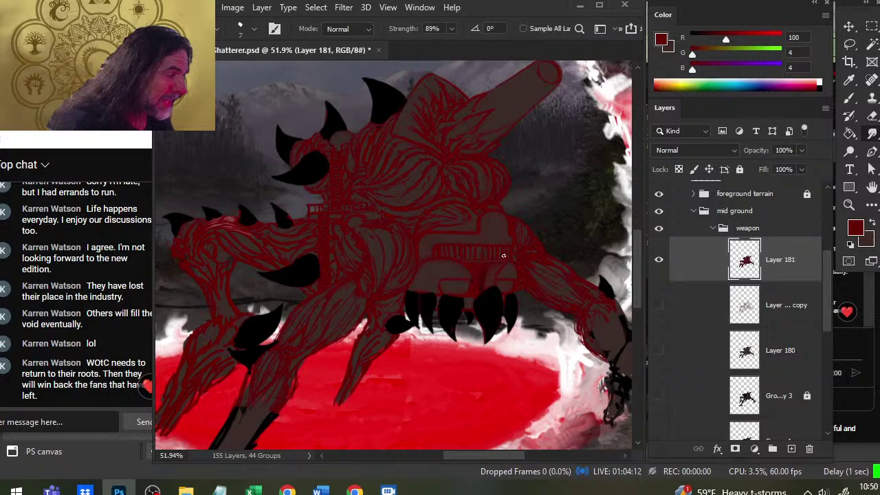
pyautogui.press('b')
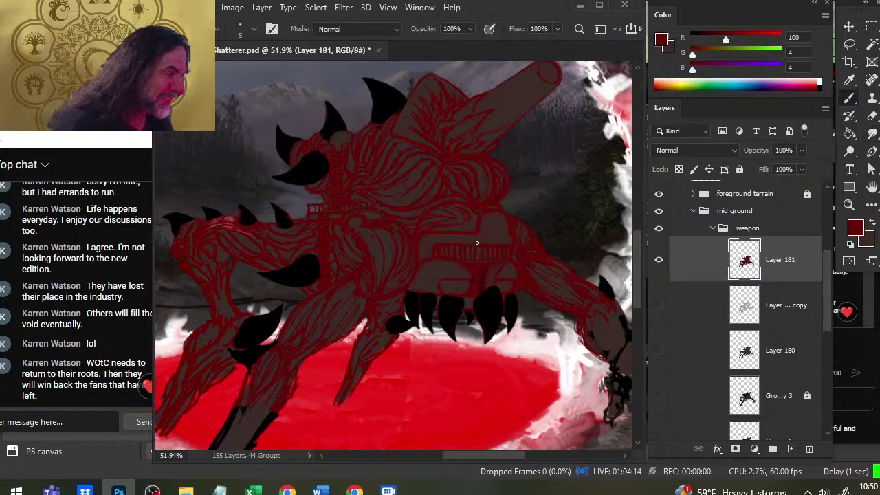
pyautogui.press('r')
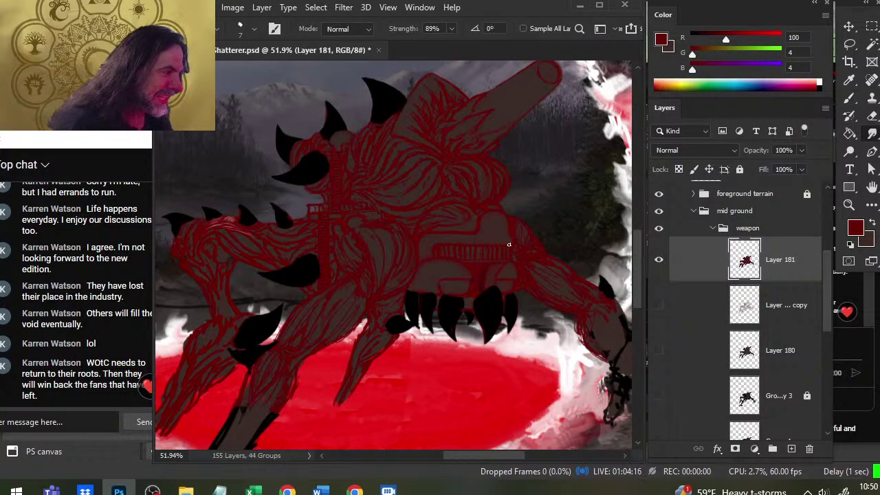
pyautogui.press('b')
pyautogui.press('r')
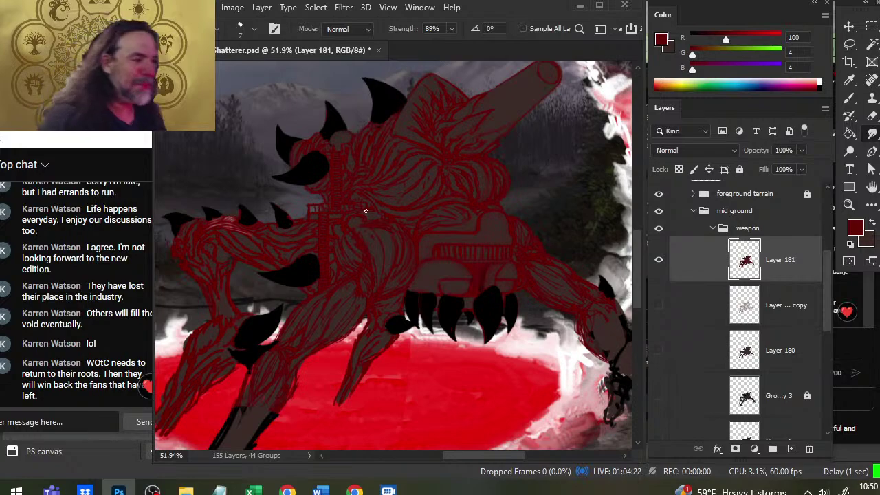
# Add dark red touches to the torso folds and the rounded bulge's outer edge using sampled red (100, 5, 4), and smudge them
pyautogui.press('b')
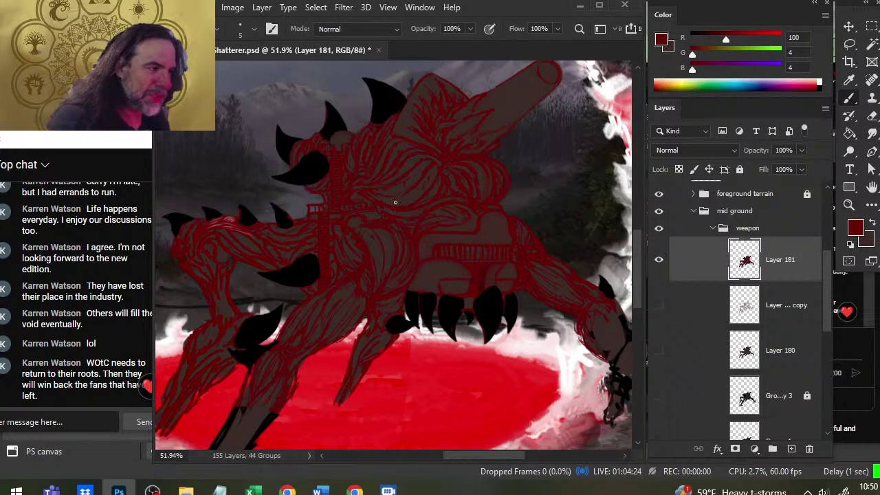
pyautogui.press('r')
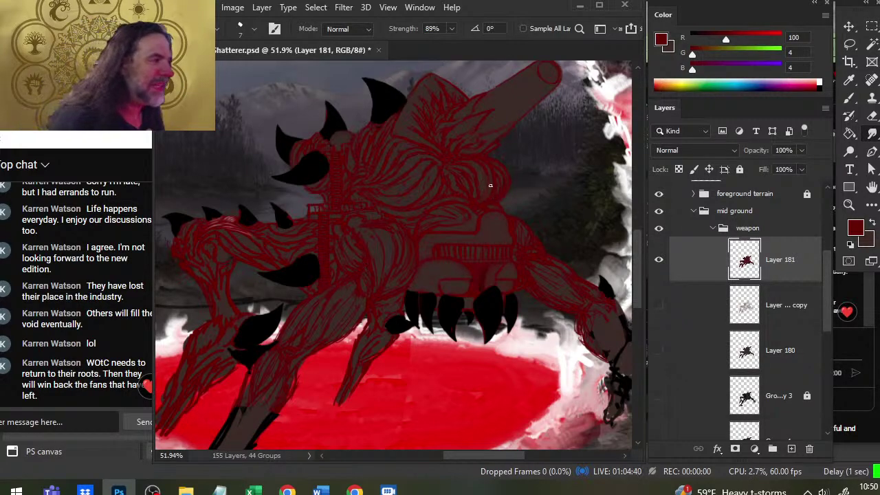
pyautogui.press('b')
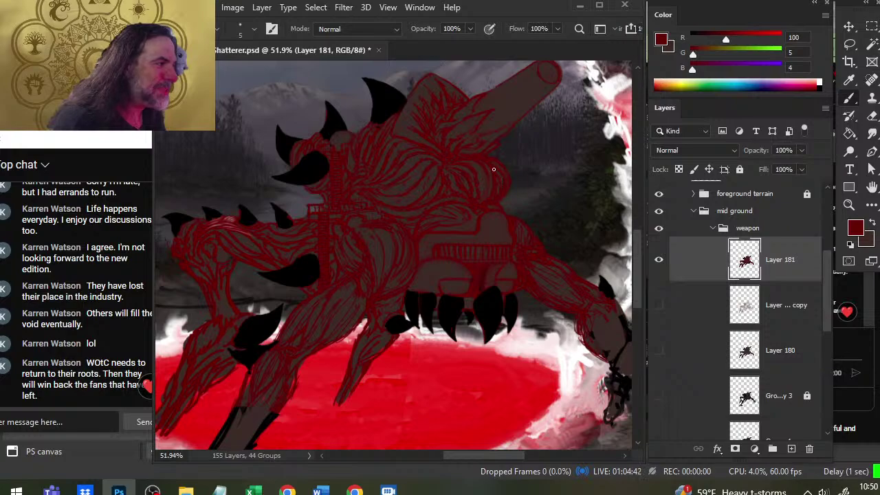
pyautogui.press('r')
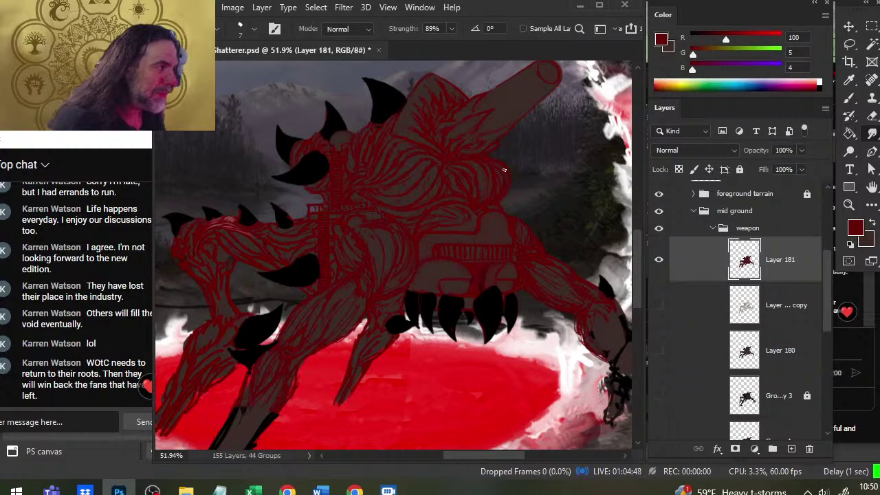
pyautogui.press('b')
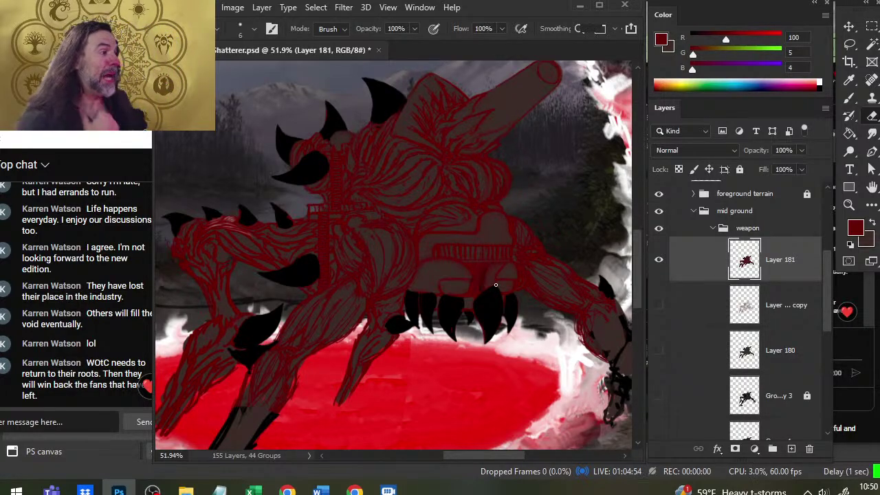
# Strengthen the dark red muscle lines where the torso strands converge beneath the cannon, and smudge them into the bulge
pyautogui.press('b')
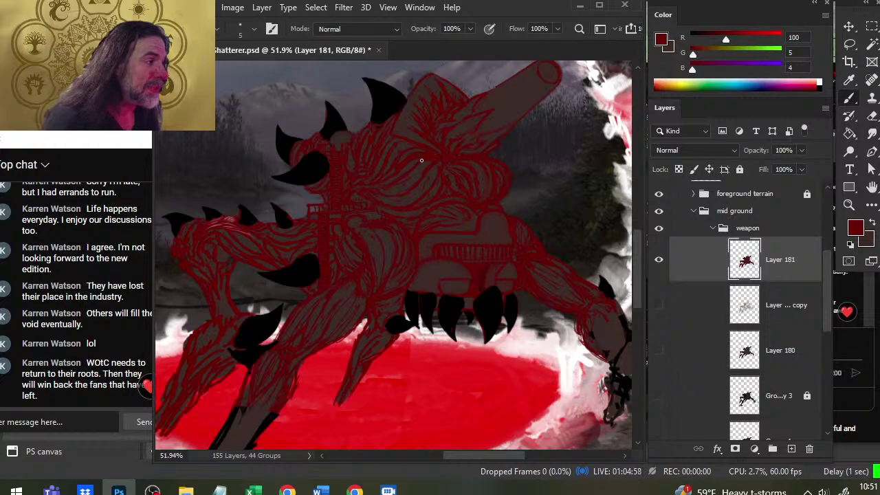
pyautogui.press('r')
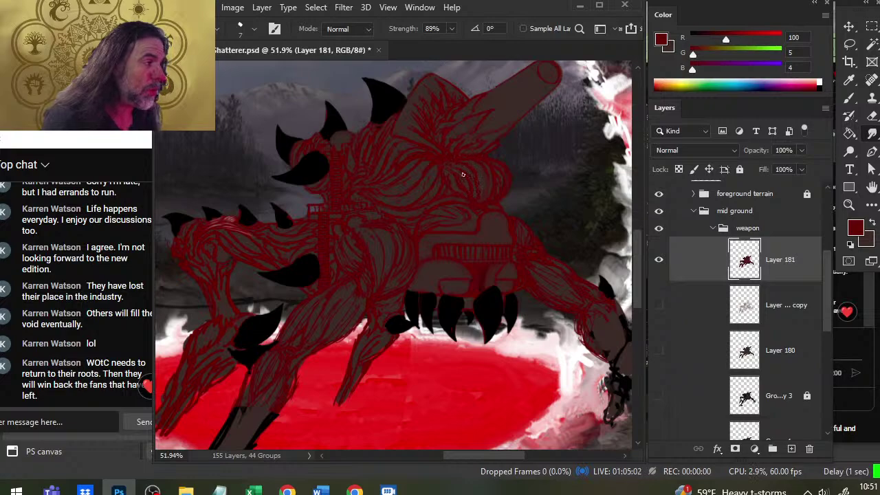
pyautogui.press('b')
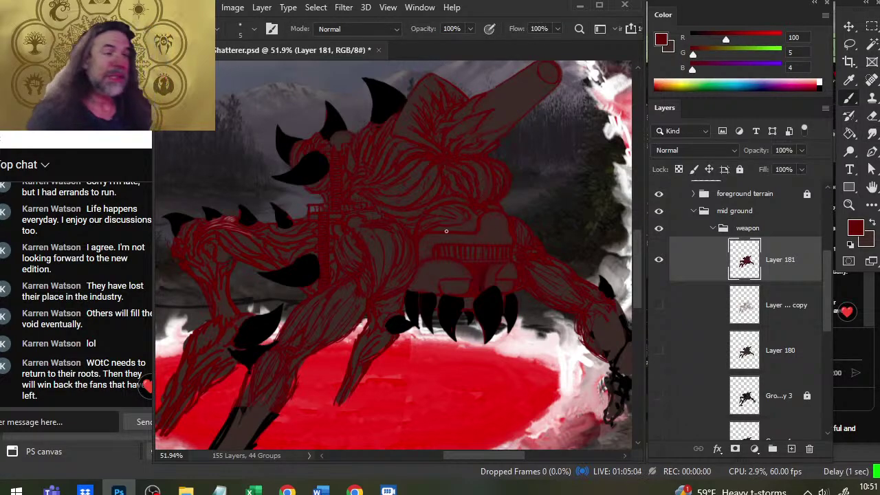
pyautogui.press('r')
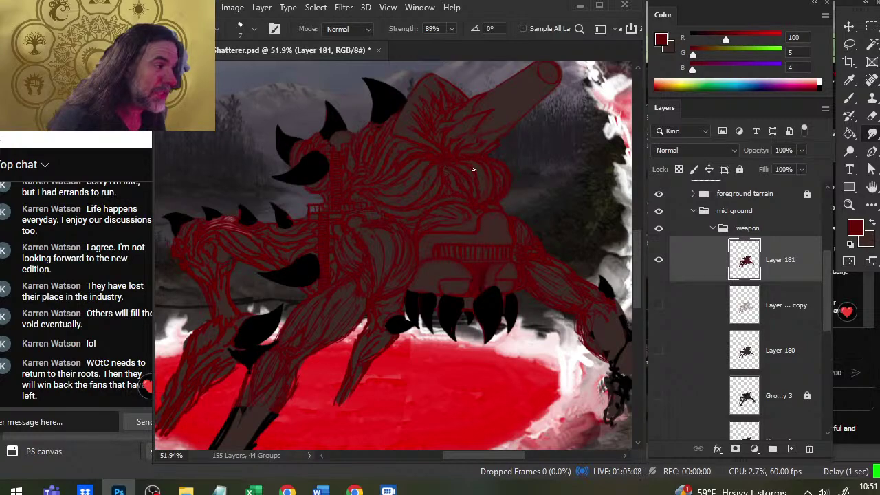
# Paint and smudge fine dark red strands (100, 5, 4) down the inner side of the rounded bulge to its base
pyautogui.press('b')
pyautogui.press('r')
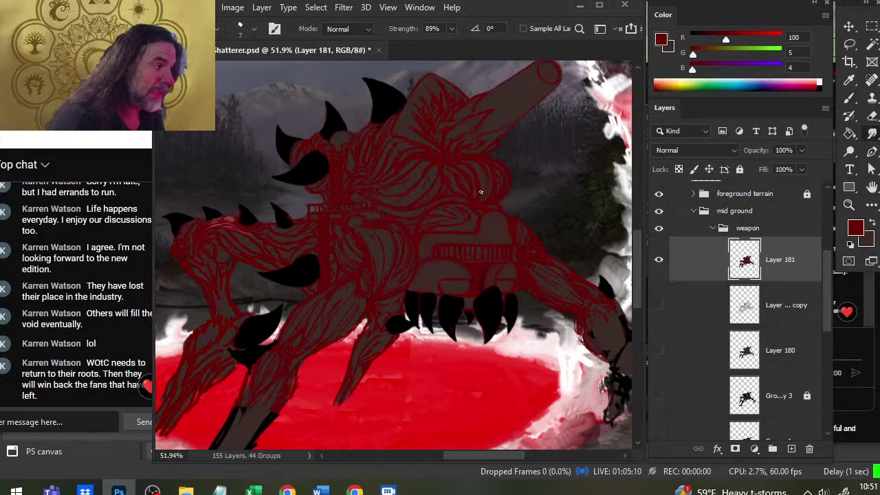
pyautogui.press('b')
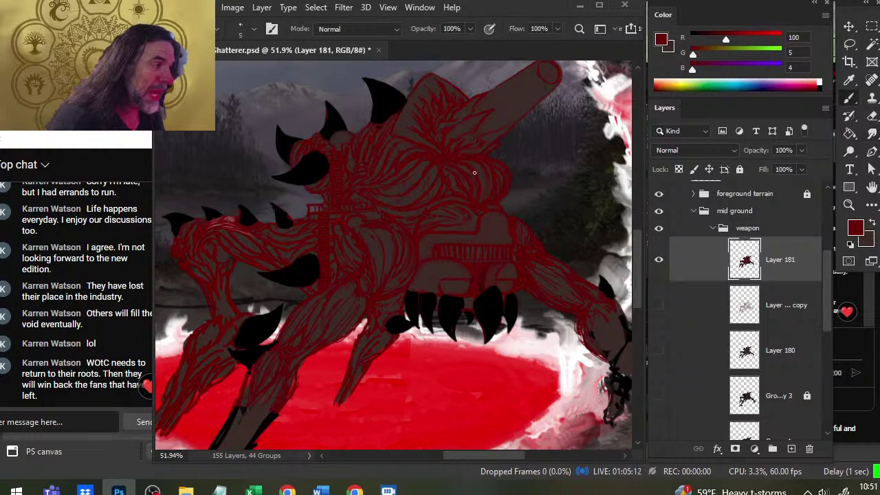
pyautogui.press('r')
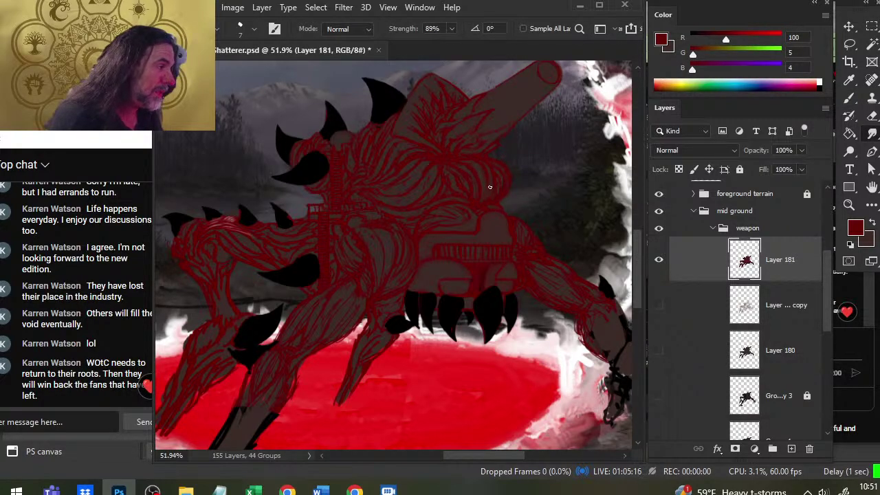
pyautogui.press('b')
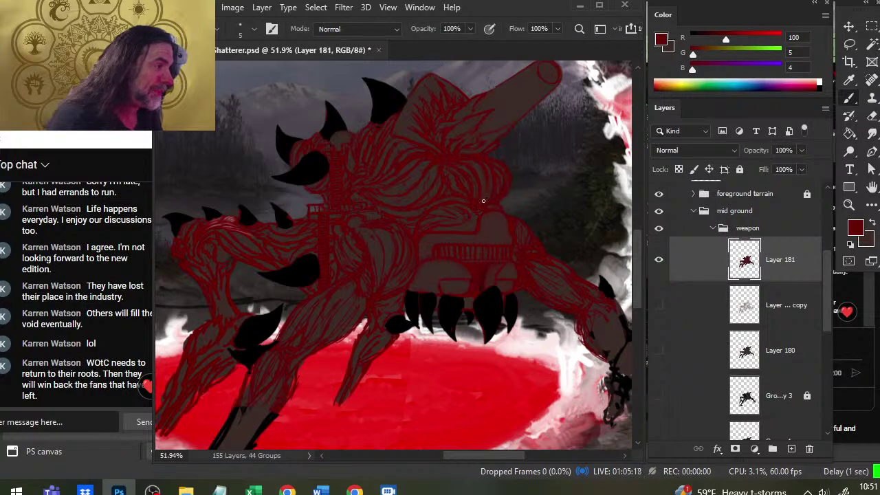
pyautogui.press('r')
pyautogui.press('b')
pyautogui.press('r')
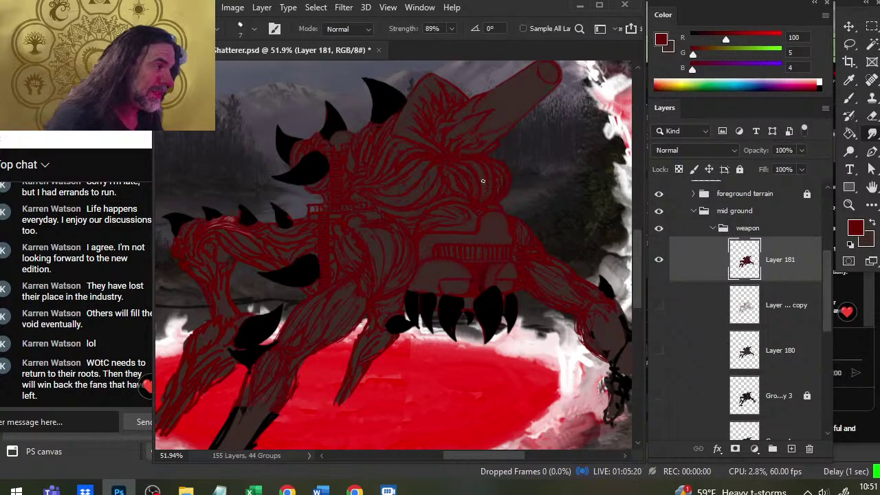
pyautogui.press('b')
pyautogui.press('r')
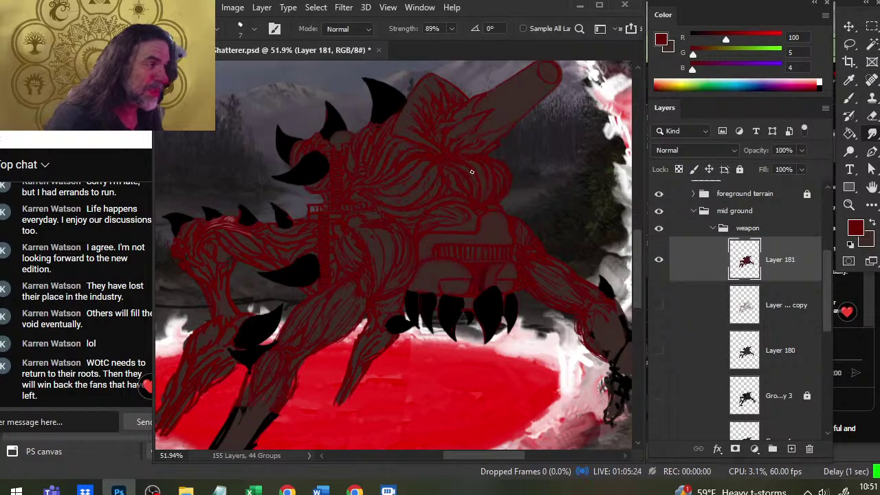
pyautogui.press('b')
pyautogui.press('r')
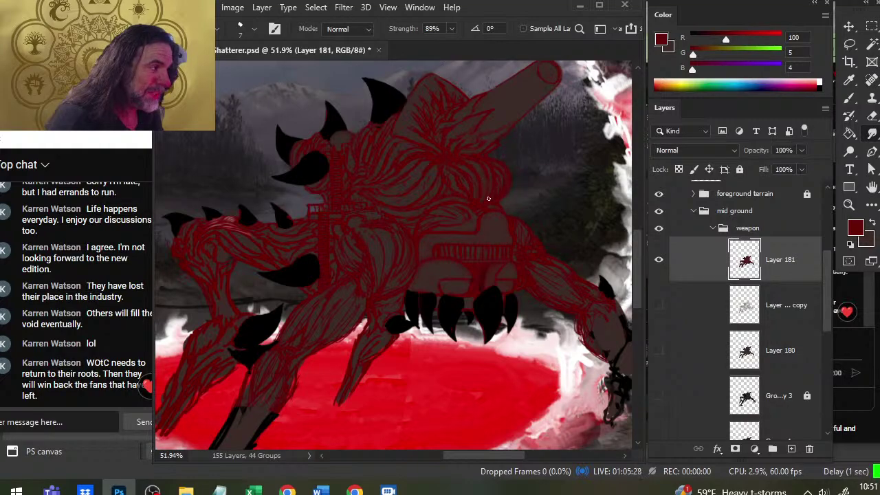
# Clean up the rounded bulge's lower outer edge by erasing, repainting with sampled brown (60, 44, 40) and dark red (100, 5, 4), and smudging
pyautogui.press('b')
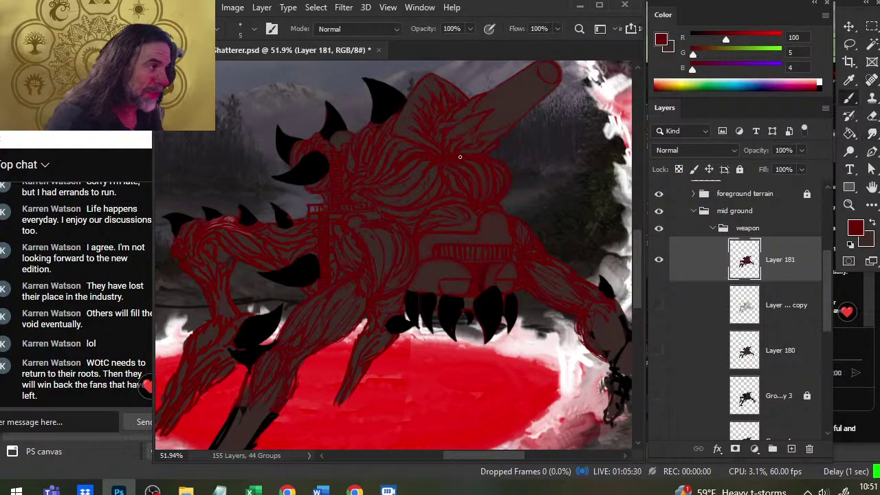
pyautogui.press('r')
pyautogui.press('e')
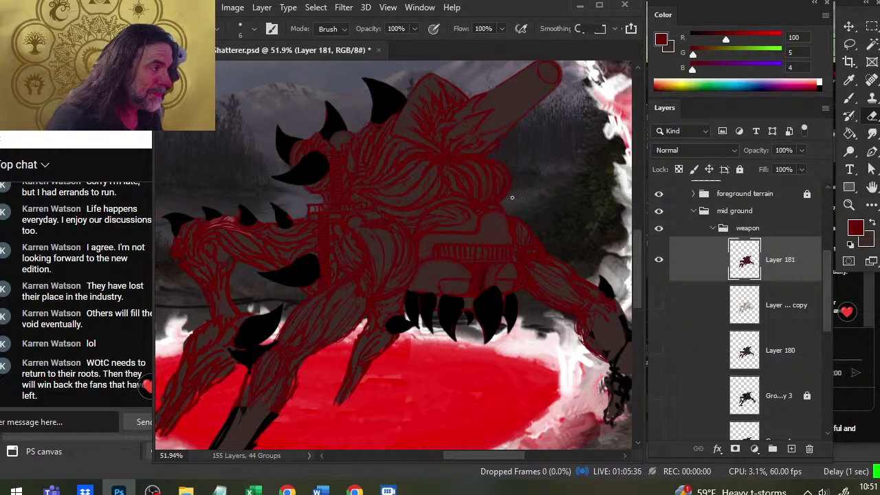
pyautogui.press('b')
pyautogui.keyDown('alt'); pyautogui.click(413, 206); pyautogui.keyUp('alt')
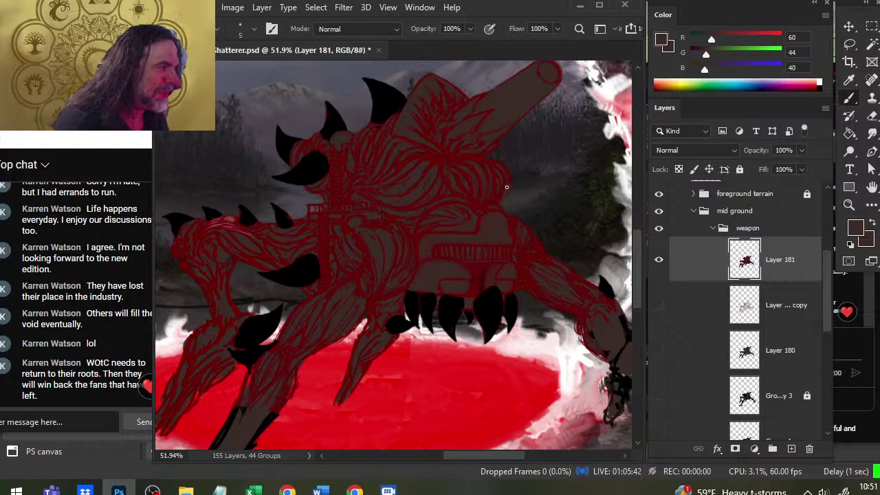
pyautogui.keyDown('alt'); pyautogui.click(494, 200); pyautogui.keyUp('alt')
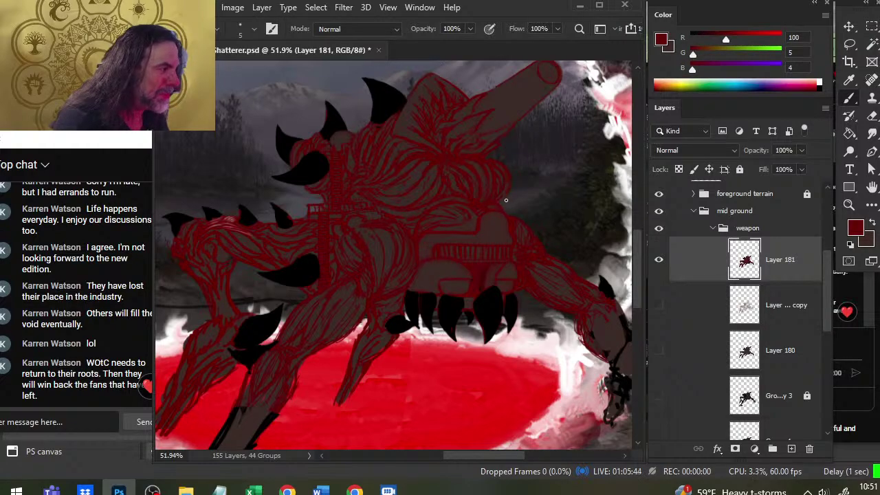
pyautogui.press('r')
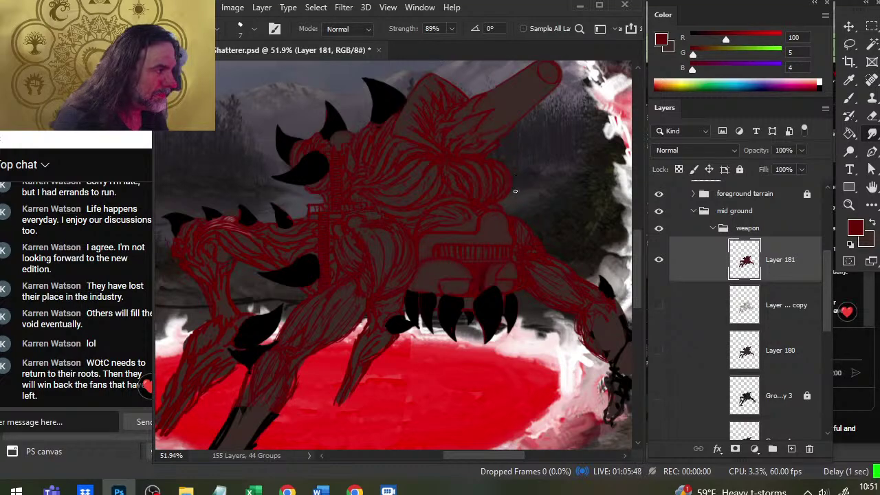
# Rework the lines at the rounded bulge's base with sampled dark red (100, 5, 4) and brown (68, 35, 32), and smudge them
pyautogui.press('b')
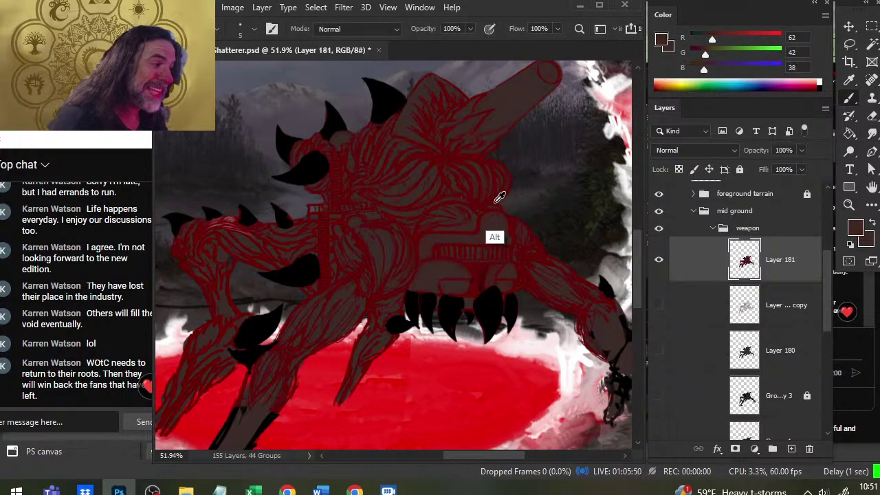
pyautogui.keyDown('alt'); pyautogui.click(483, 198); pyautogui.keyUp('alt')
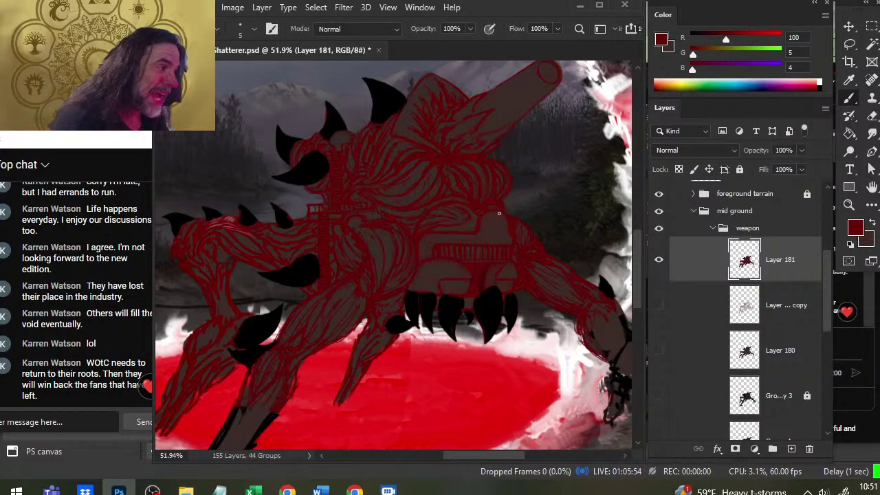
pyautogui.keyDown('alt'); pyautogui.moveTo(457, 191); pyautogui.dragTo(470, 195); pyautogui.keyUp('alt')
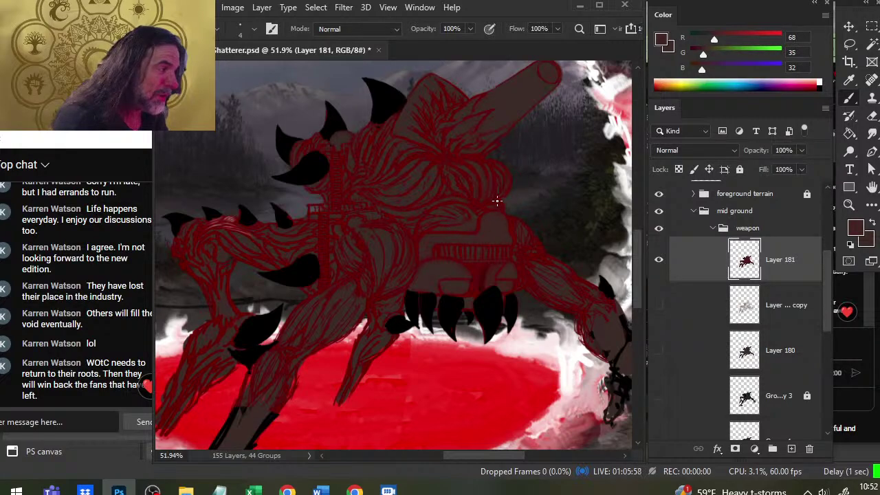
pyautogui.press('r')
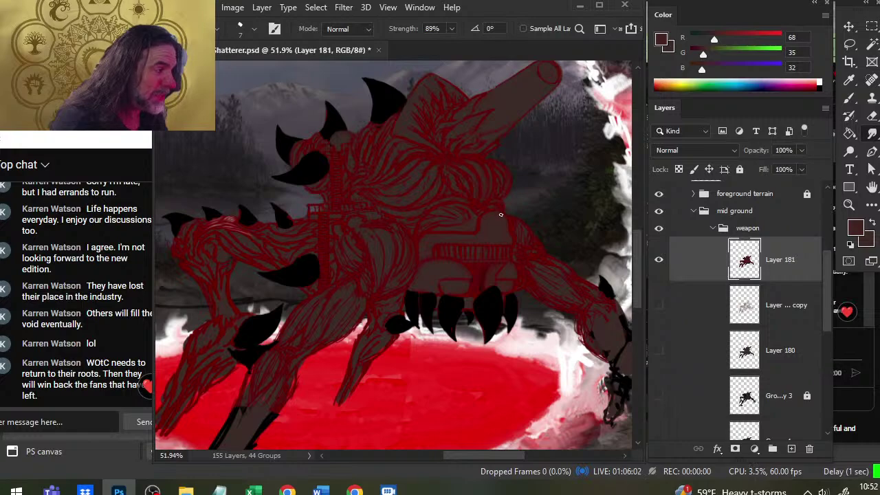
# Refine the lines between the bulge's underside and the front leg's shoulder using sampled reds (104, 0, 0) and (100, 5, 4) and brown (60, 44, 40)
pyautogui.press('b')
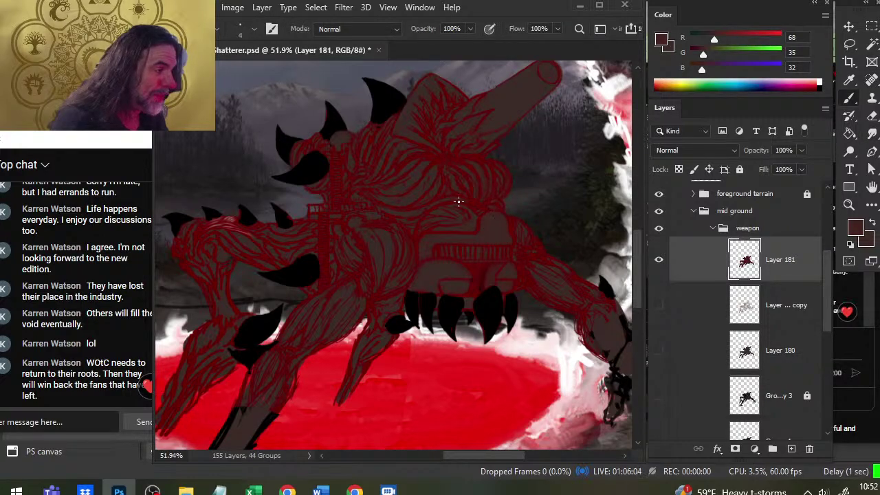
pyautogui.keyDown('alt'); pyautogui.click(456, 199); pyautogui.keyUp('alt')
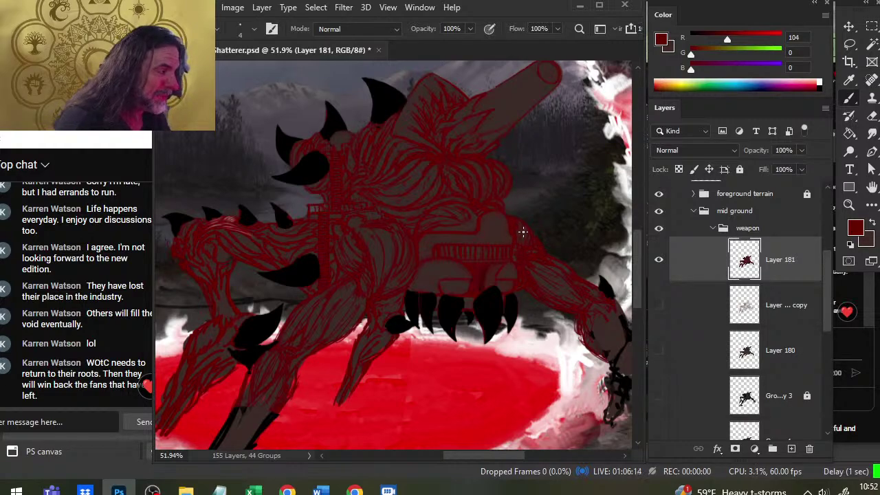
pyautogui.keyDown('alt'); pyautogui.click(522, 235); pyautogui.keyUp('alt')
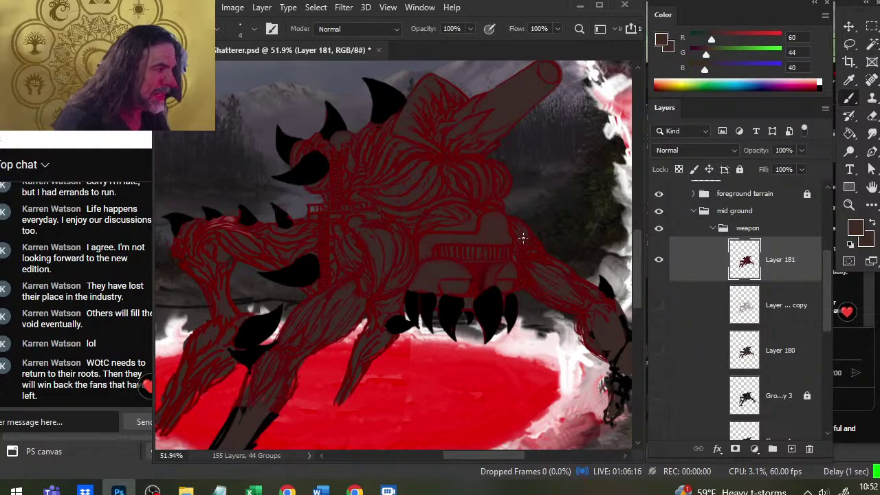
pyautogui.keyDown('alt'); pyautogui.click(481, 205); pyautogui.keyUp('alt')
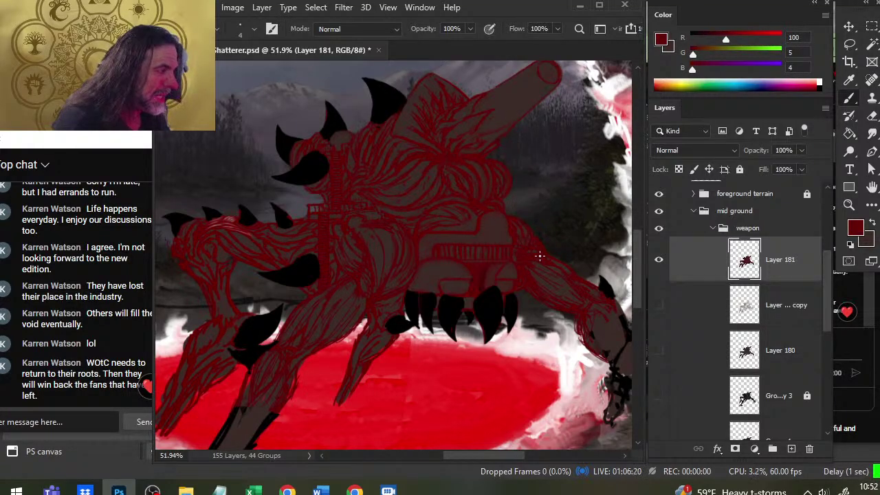
pyautogui.press('e')
pyautogui.press('b')
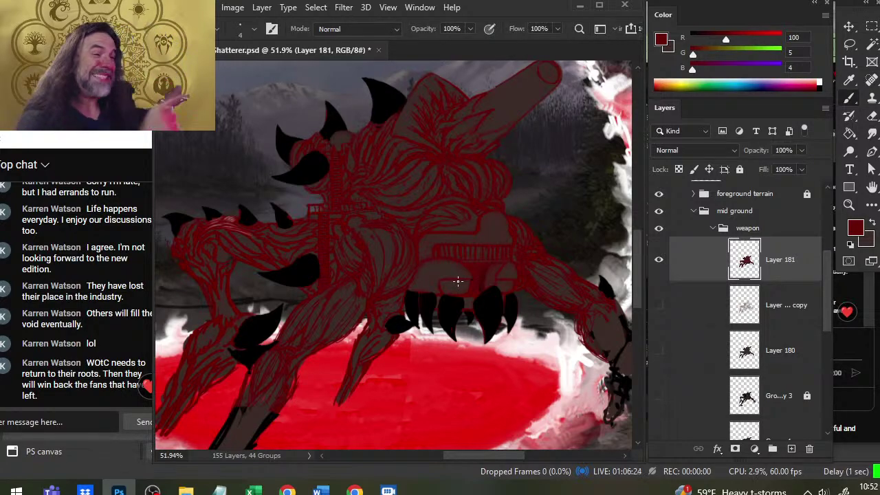
# Touch up the torso folds beside the bulge with sampled brown (60, 44, 40) and dark red (100, 3, 5), and smudge the strands
pyautogui.keyDown('alt'); pyautogui.click(416, 232); pyautogui.keyUp('alt')
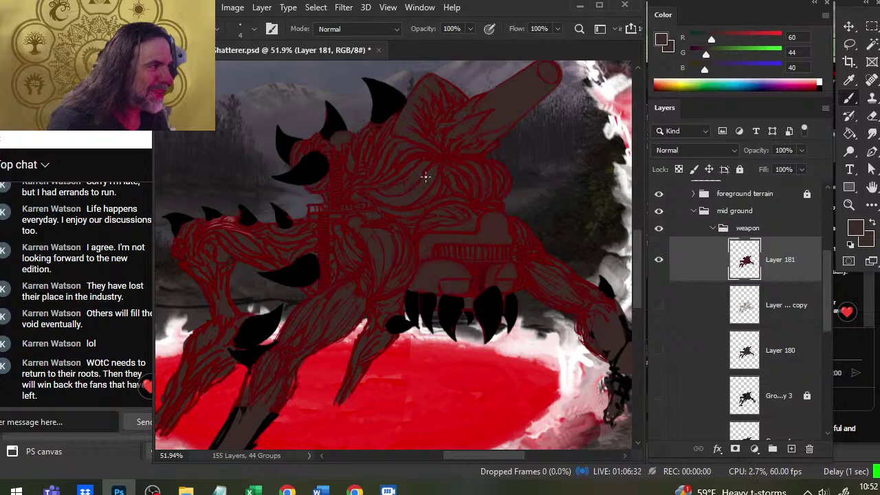
pyautogui.keyDown('alt'); pyautogui.click(464, 156); pyautogui.keyUp('alt')
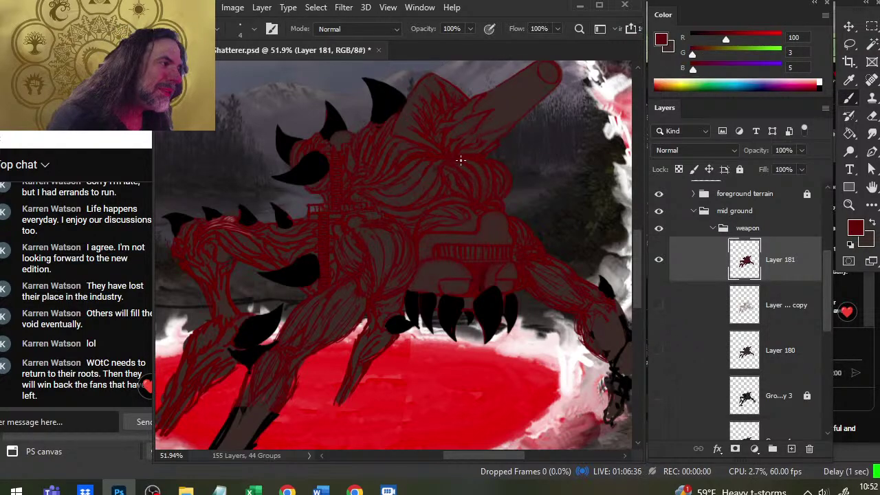
pyautogui.press('r')
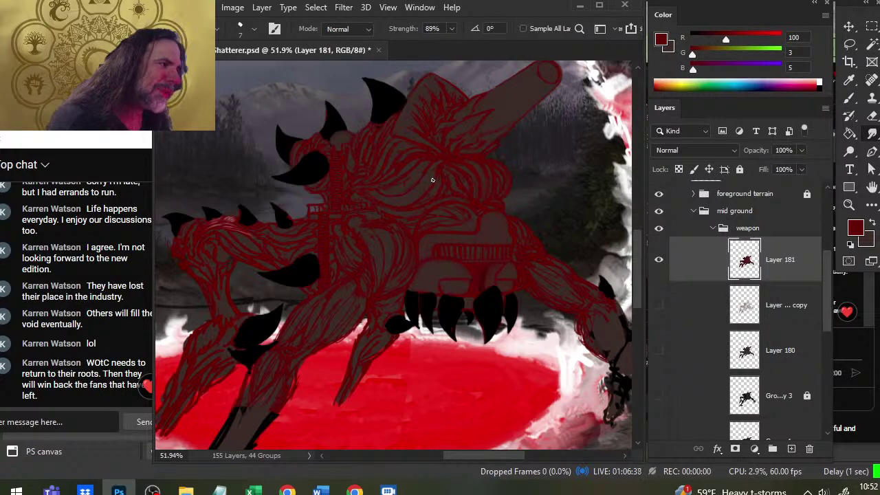
pyautogui.moveTo(428, 166); pyautogui.dragTo(405, 167)
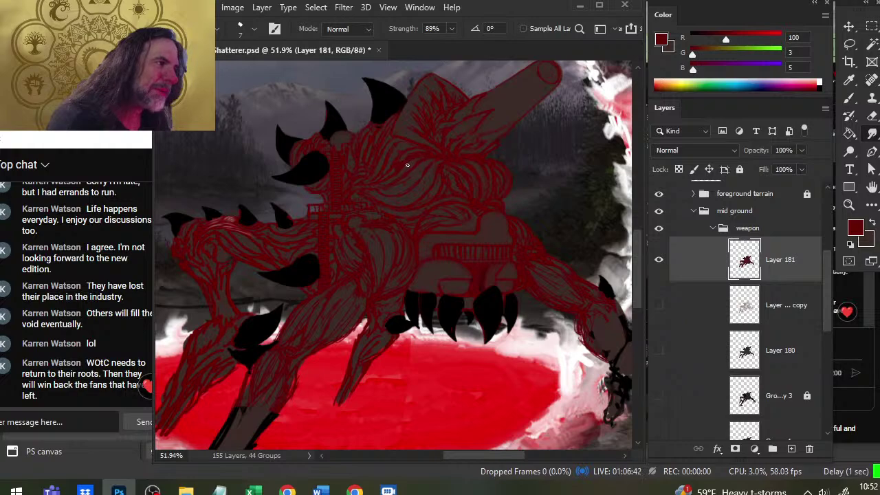
# Paint thin dark red strands (100, 3, 5) down the middle of the rounded bulge, and smudge them toward its base
pyautogui.press('b')
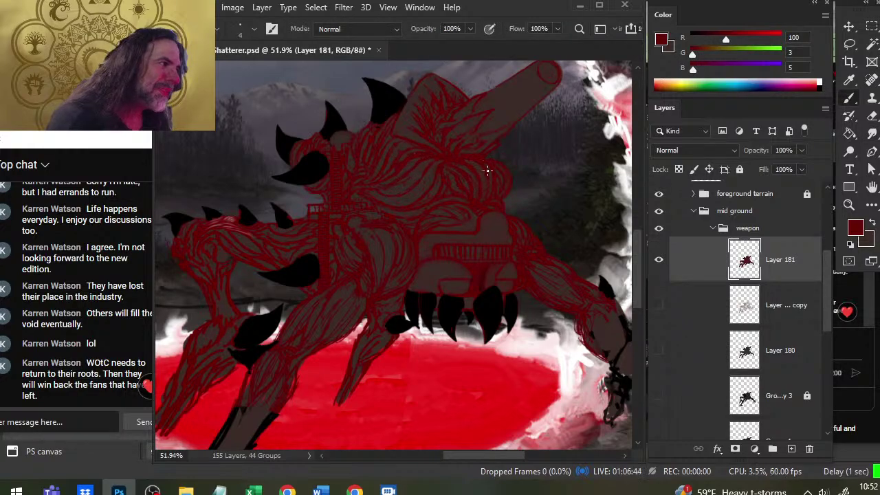
pyautogui.press('r')
pyautogui.press('b')
pyautogui.press('r')
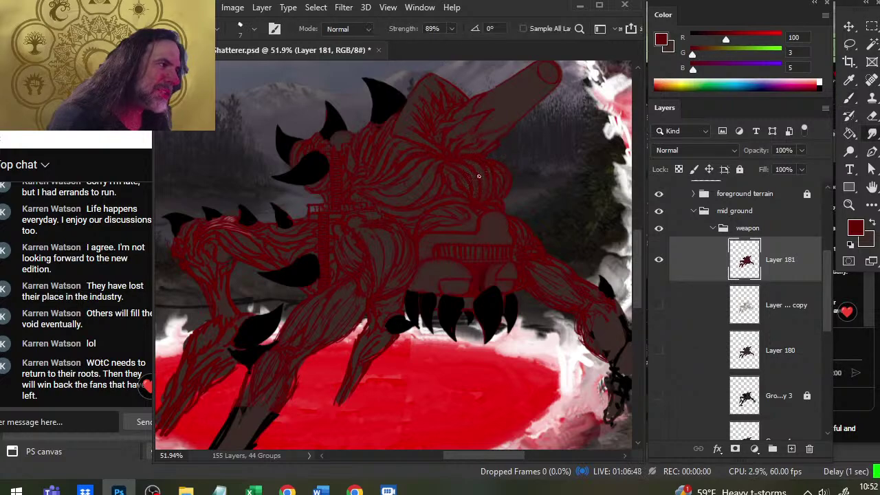
pyautogui.press('b')
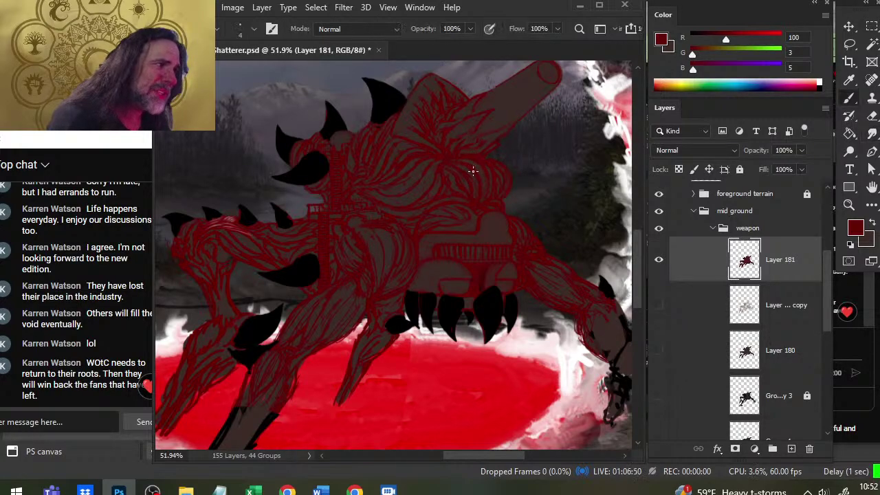
pyautogui.press('r')
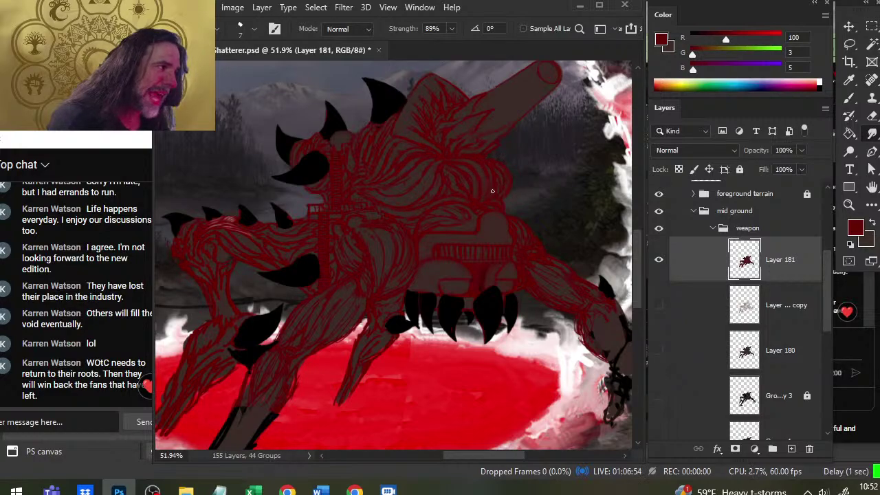
pyautogui.press('b')
pyautogui.press('r')
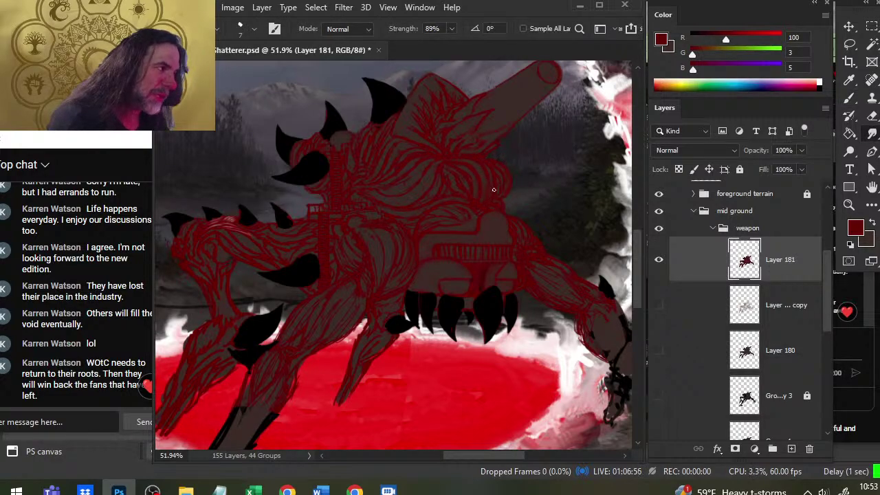
pyautogui.press('b')
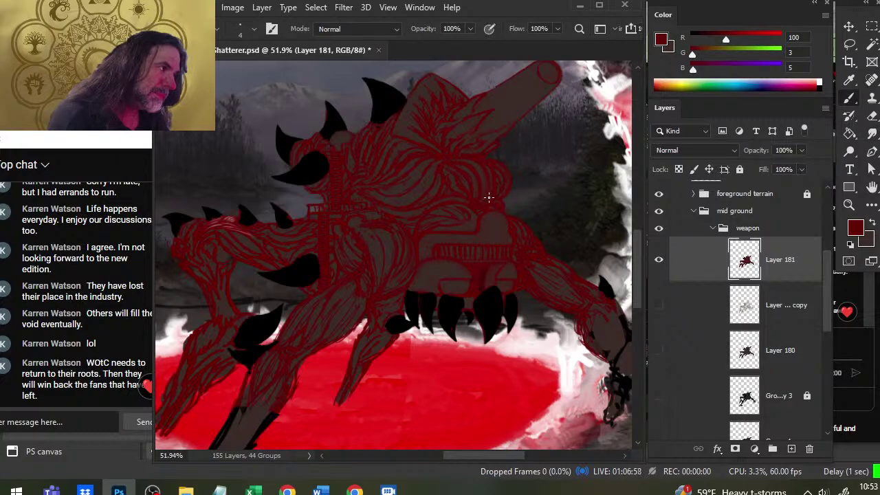
pyautogui.press('r')
# Separate the strands in the bulge's upper middle with sampled brown (64, 41, 37) and dark red (101, 4, 4), and smudge them
pyautogui.press('b')
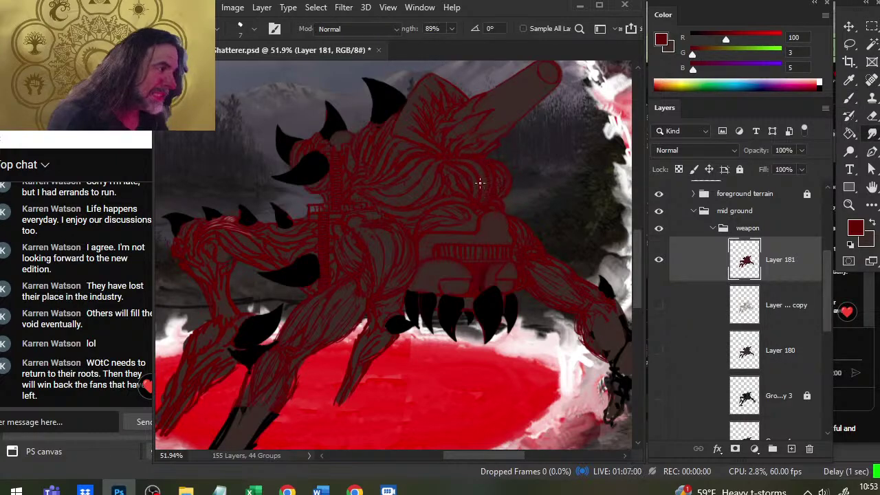
pyautogui.keyDown('alt'); pyautogui.click(485, 172); pyautogui.keyUp('alt')
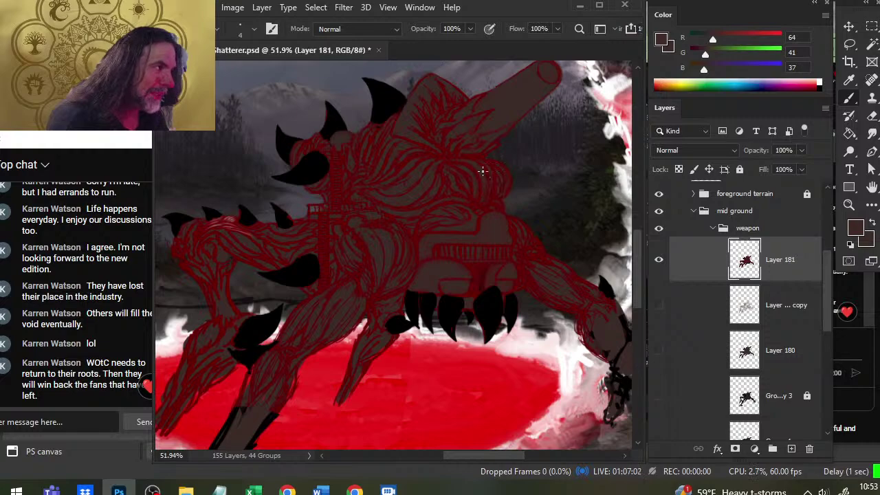
pyautogui.press('r')
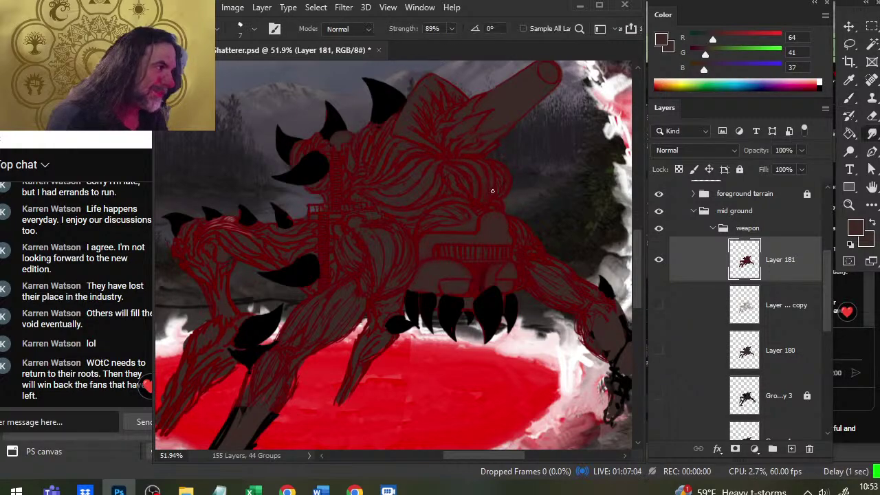
pyautogui.press('b')
pyautogui.keyDown('alt'); pyautogui.click(475, 154); pyautogui.keyUp('alt')
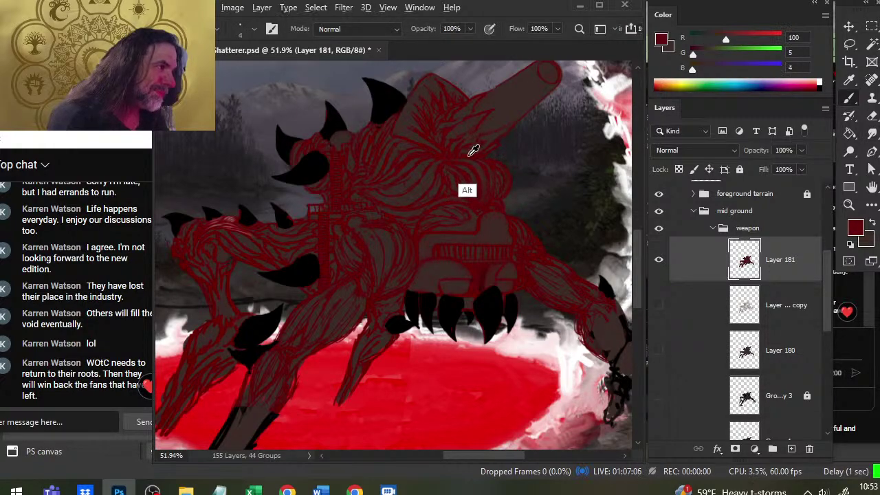
pyautogui.press('r')
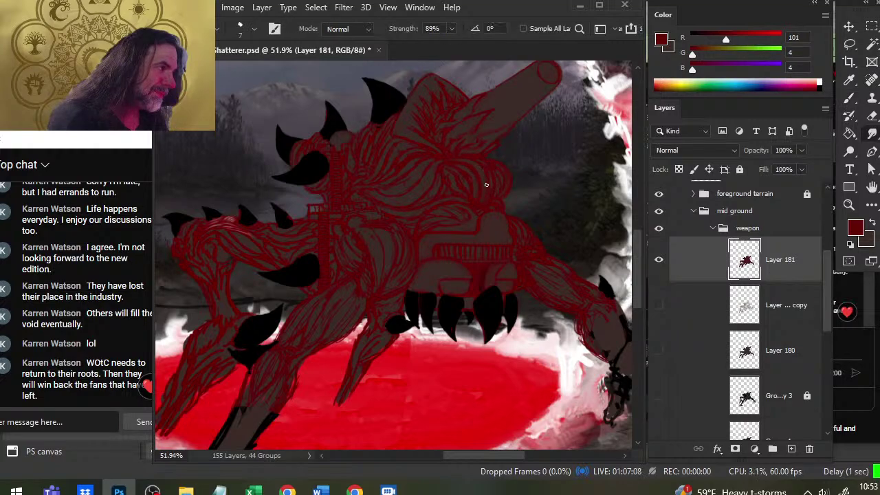
# Refine the strands on the bulge's outer side with sampled brown (66, 37, 35) and dark red (100, 5, 4), smudging them and erasing the edge
pyautogui.press('b')
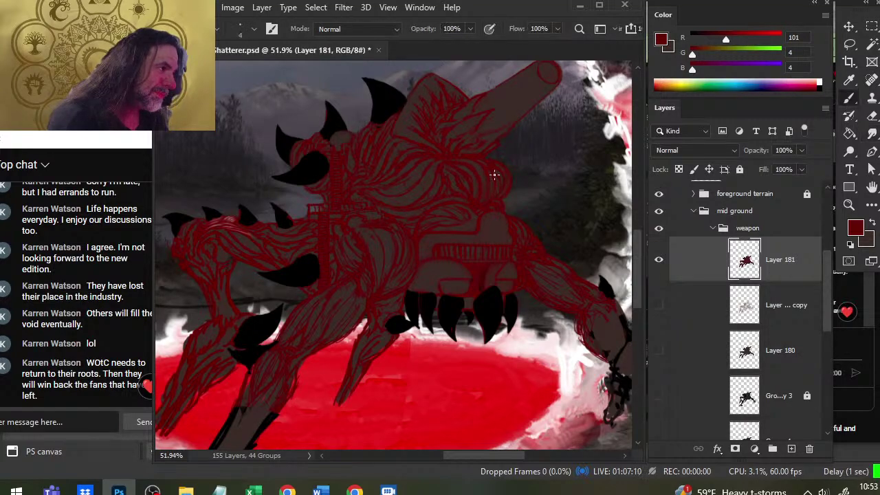
pyautogui.keyDown('alt'); pyautogui.click(499, 180); pyautogui.keyUp('alt')
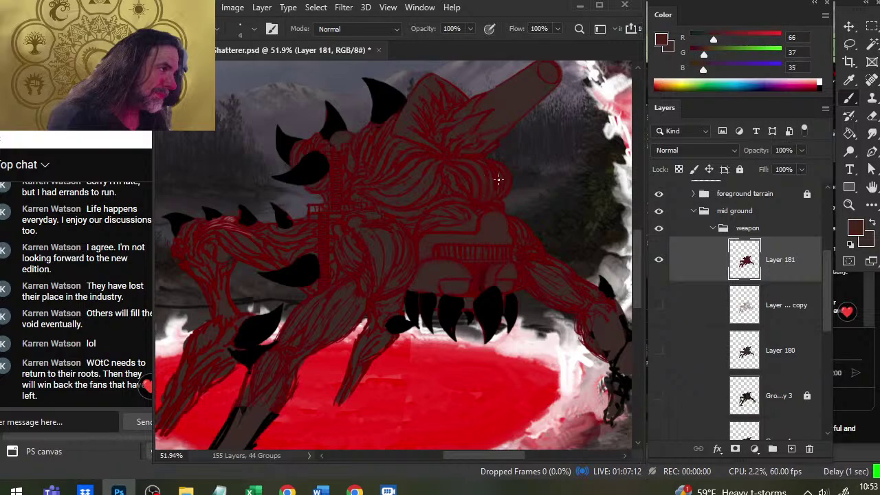
pyautogui.press('r')
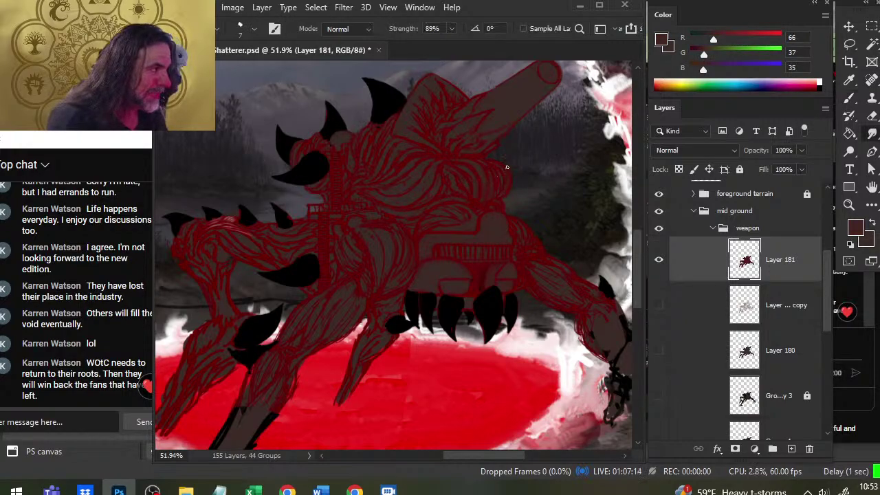
pyautogui.press('b')
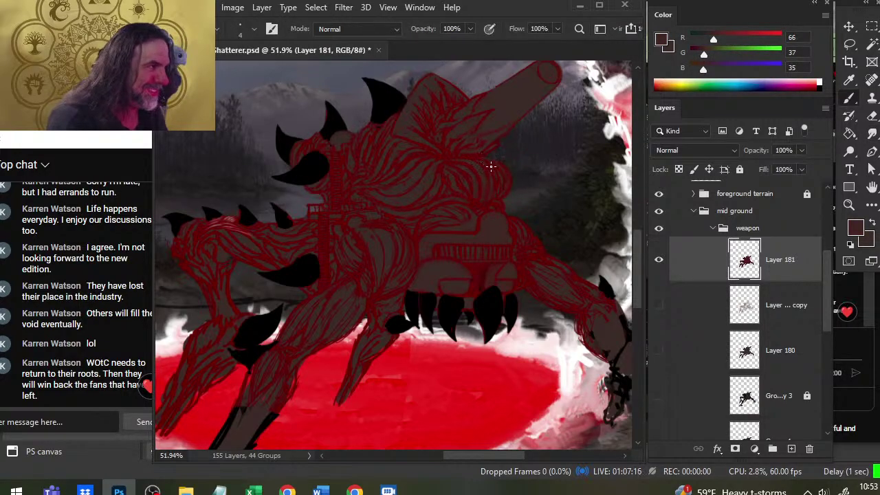
pyautogui.keyDown('alt'); pyautogui.click(493, 160); pyautogui.keyUp('alt')
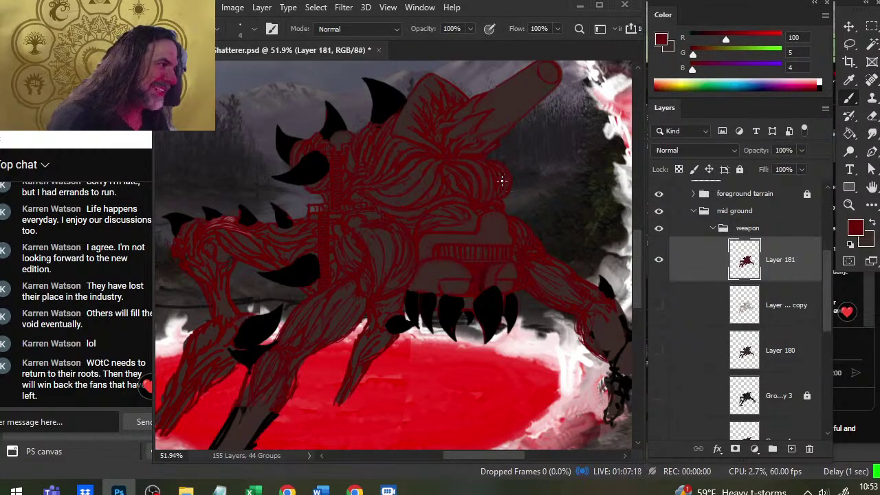
pyautogui.press('e')
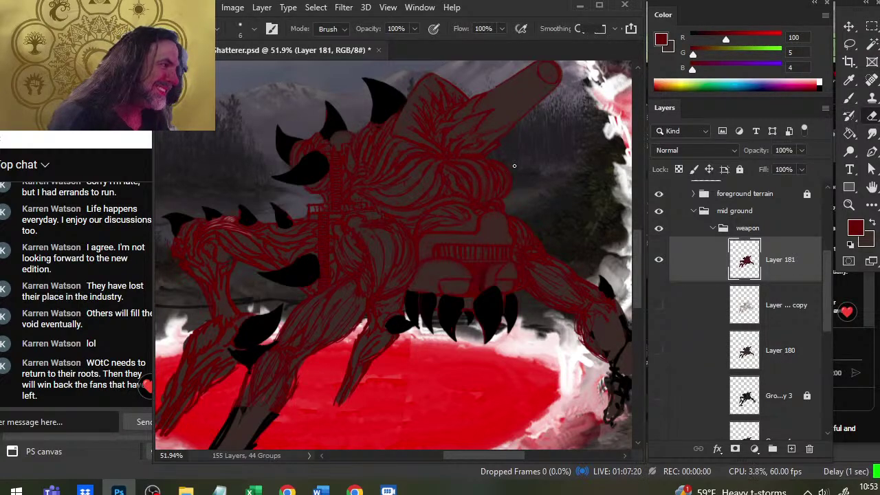
# Paint and smudge strands in the bulge's lower part with dark red (100, 5, 4) and sampled reddish brown (76, 29, 25)
pyautogui.press('b')
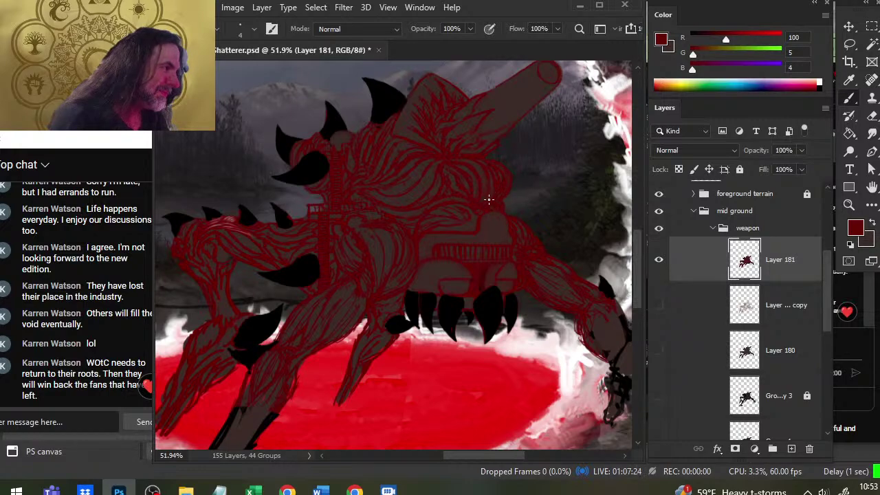
pyautogui.press('r')
pyautogui.press('b')
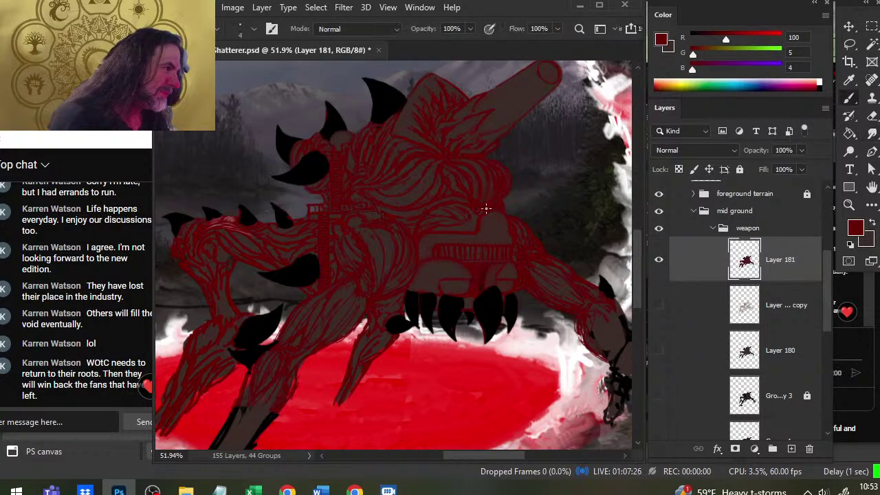
pyautogui.press('r')
pyautogui.press('b')
pyautogui.keyDown('alt'); pyautogui.click(492, 189); pyautogui.keyUp('alt')
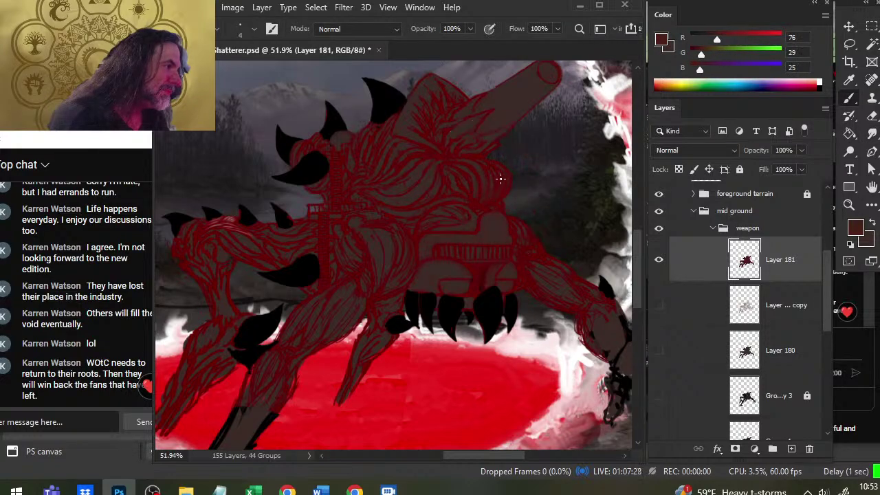
# Touch up the bulge's base with sampled dark red (101, 3, 3) and brown (61, 42, 39), and erase stray paint outside its edge
pyautogui.keyDown('alt'); pyautogui.click(480, 208); pyautogui.keyUp('alt')
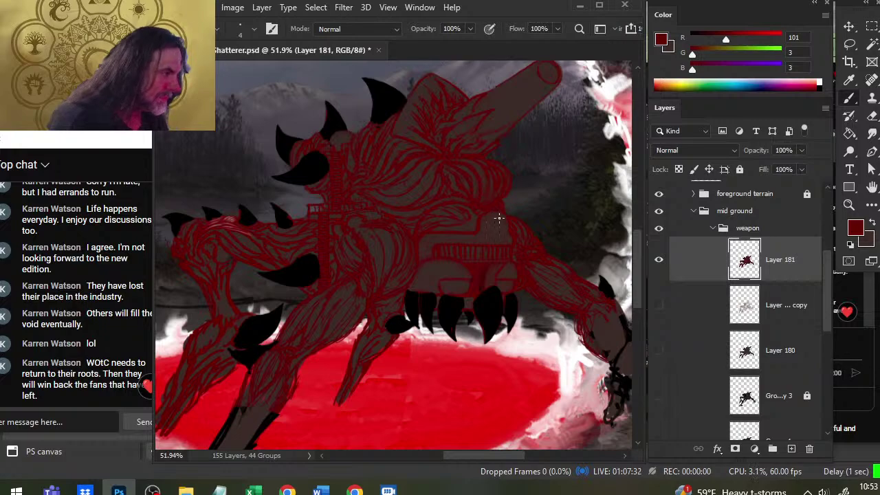
pyautogui.press('e')
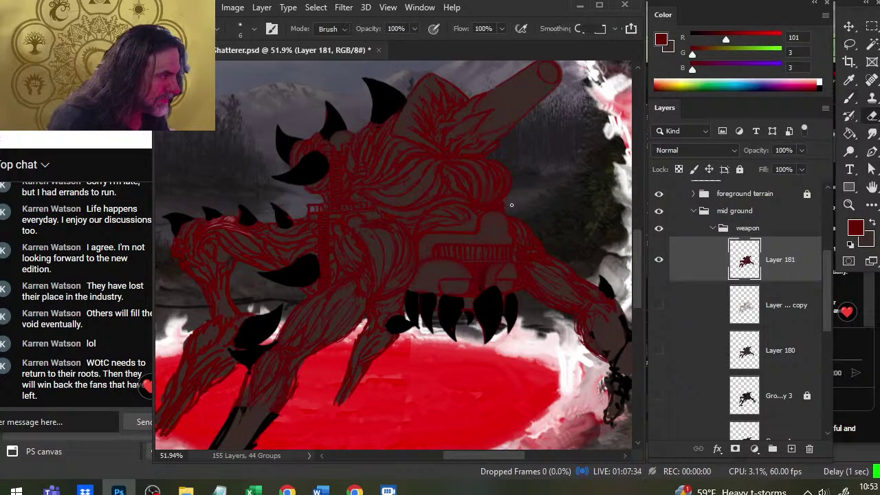
pyautogui.press('b')
pyautogui.keyDown('alt'); pyautogui.click(500, 205); pyautogui.keyUp('alt')
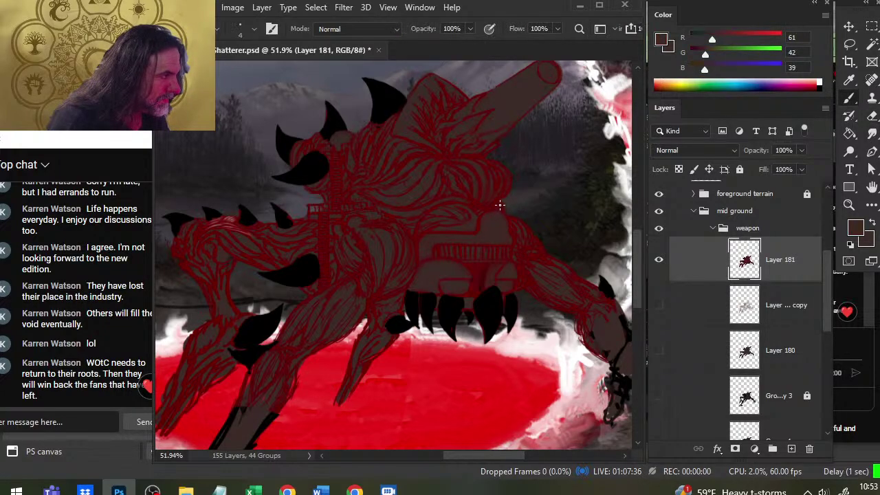
# Clean up the outline beneath the bulge with sampled reds (82, 21, 19) and (101, 3, 3) and brown (67, 39, 35), erasing the overspill
pyautogui.keyDown('alt'); pyautogui.click(482, 242); pyautogui.keyUp('alt')
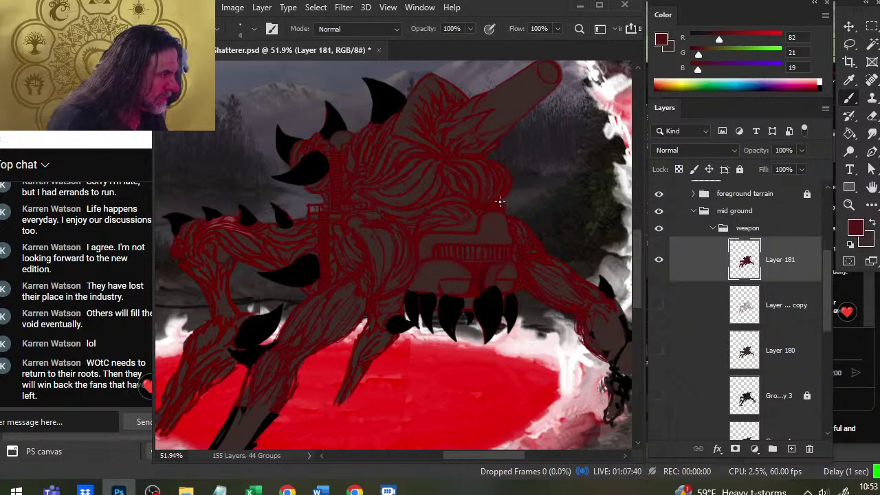
pyautogui.press('e')
pyautogui.press('b')
pyautogui.keyDown('alt'); pyautogui.click(492, 240); pyautogui.keyUp('alt')
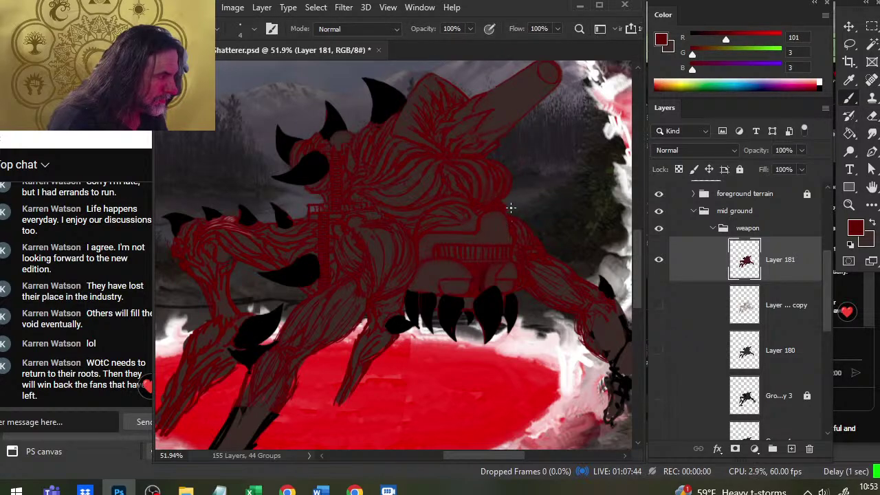
pyautogui.press('e')
pyautogui.press('b')
pyautogui.keyDown('alt'); pyautogui.click(475, 221); pyautogui.keyUp('alt')
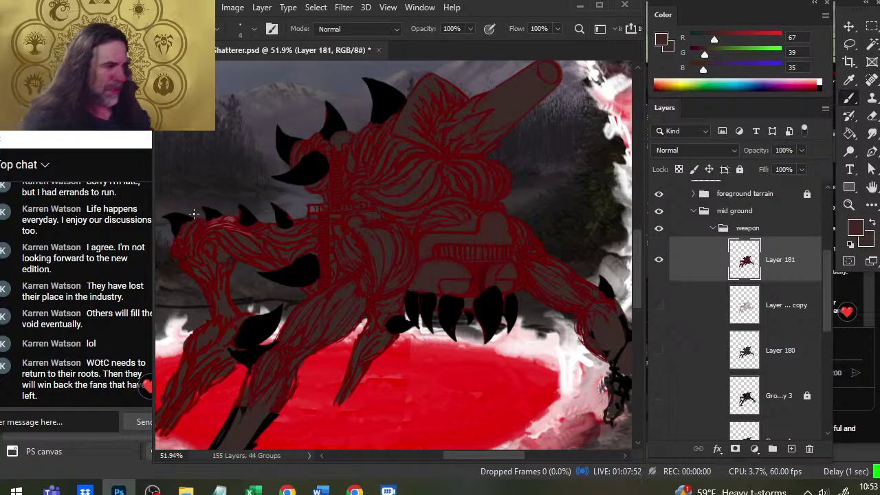
# Save the painting document
pyautogui.press('z')
pyautogui.moveTo(442, 231); pyautogui.dragTo(420, 314)
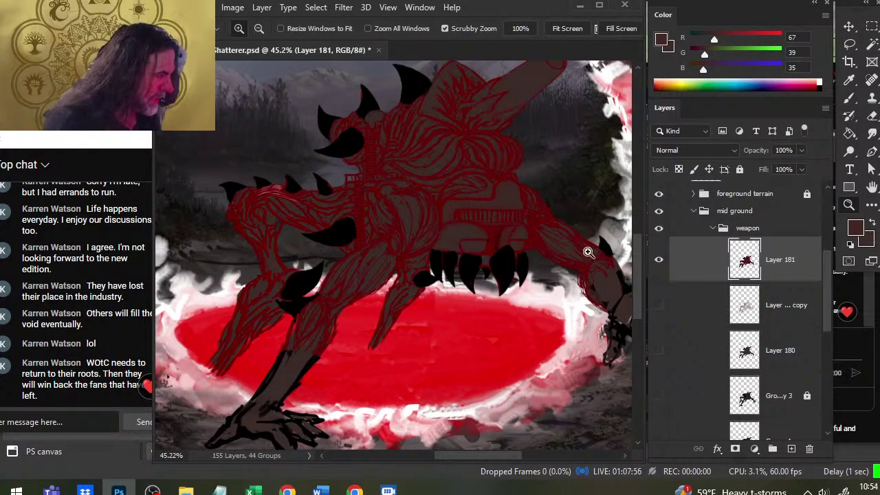
pyautogui.moveTo(431, 273); pyautogui.dragTo(363, 290)
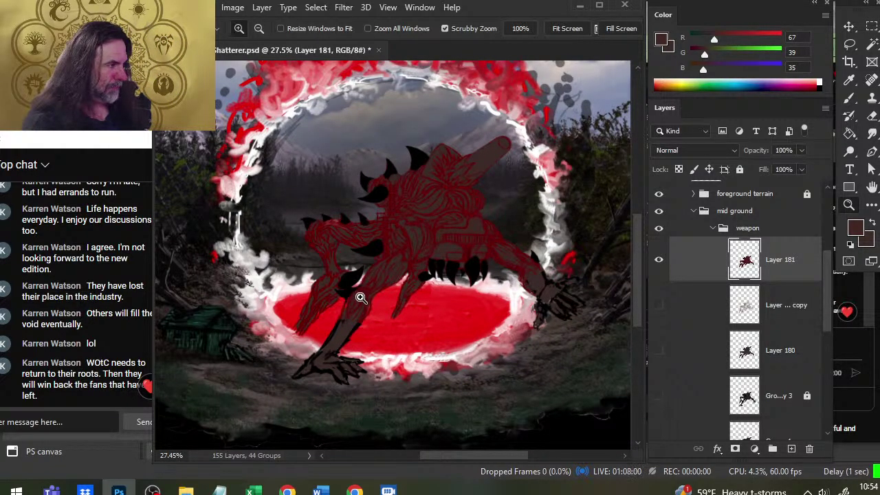
pyautogui.hotkey('ctrl', 's')
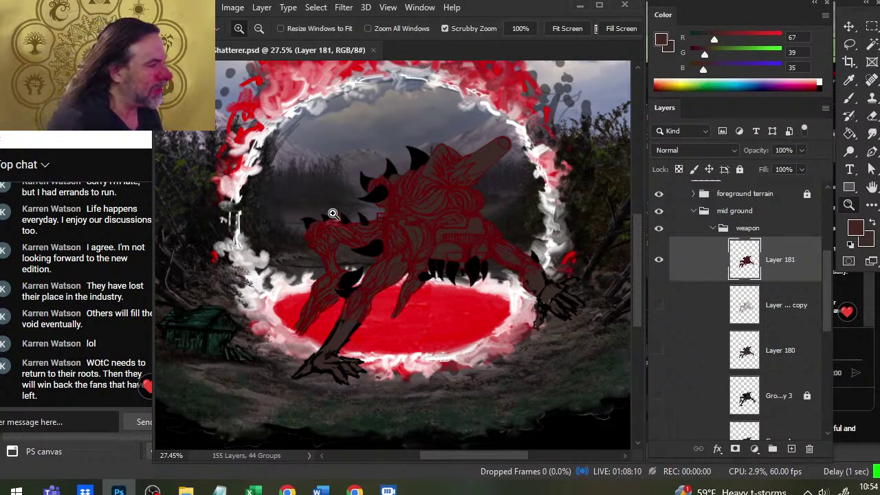
# Add a new layer above Layer 181 and paint a pinkish highlight (147, 87, 87) along the upper edge of the curved black shoulder spike
pyautogui.moveTo(334, 215)
pyautogui.mouseDown()
pyautogui.moveTo(374, 275)
pyautogui.moveTo(381, 264)
pyautogui.mouseUp()
pyautogui.press('b')
pyautogui.press('z')
pyautogui.scroll(-3, 416, 324)
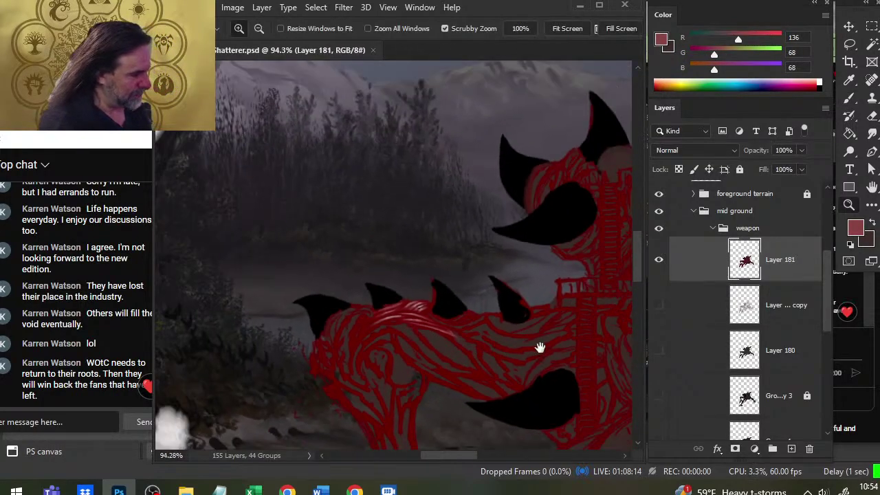
pyautogui.moveTo(540, 348); pyautogui.dragTo(410, 287)
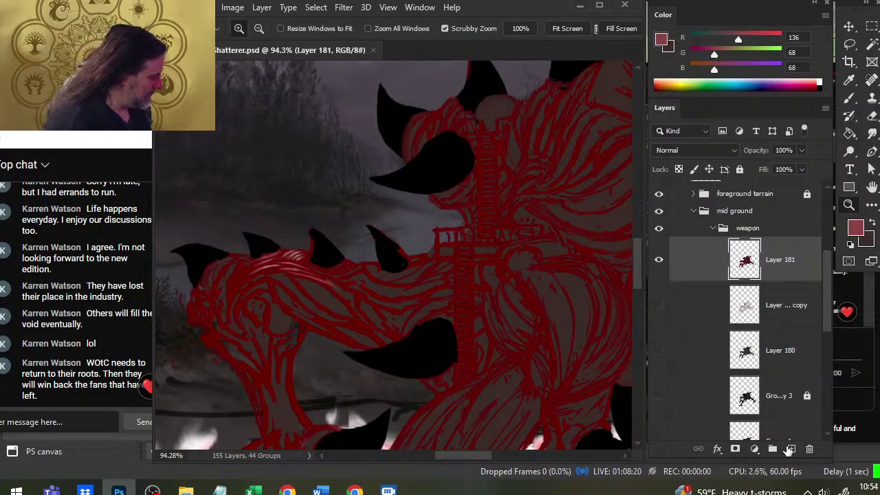
pyautogui.click(791, 448)
pyautogui.press('b')
pyautogui.moveTo(376, 180); pyautogui.dragTo(429, 151)
pyautogui.moveTo(297, 241); pyautogui.dragTo(291, 246)
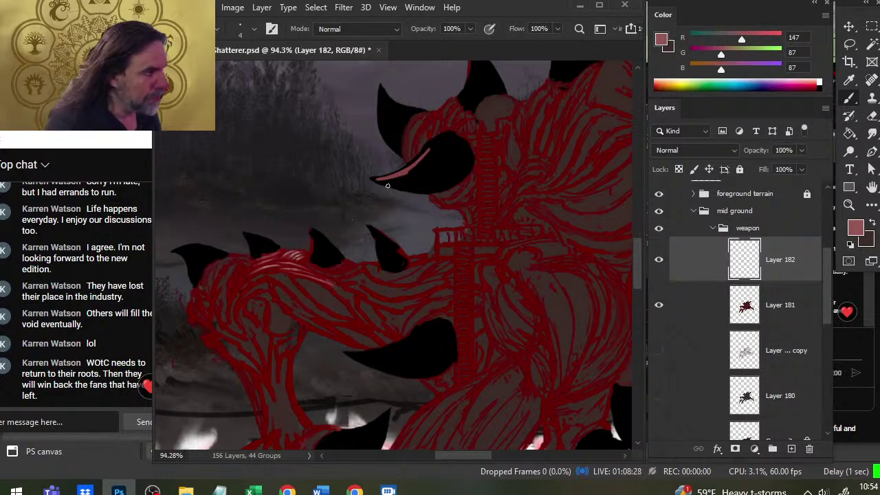
pyautogui.moveTo(381, 181); pyautogui.dragTo(409, 171)
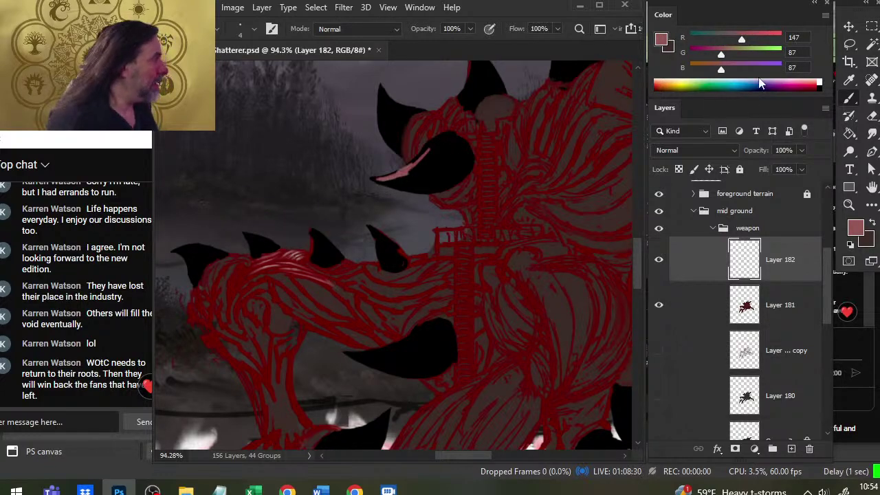
# Brighten the spike's upper-edge highlight with pale pink (186, 162, 156), and smudge it along the curve toward the tip
pyautogui.moveTo(739, 41)
pyautogui.mouseDown()
pyautogui.moveTo(754, 39)
pyautogui.moveTo(745, 68)
pyautogui.moveTo(758, 42)
pyautogui.mouseUp()
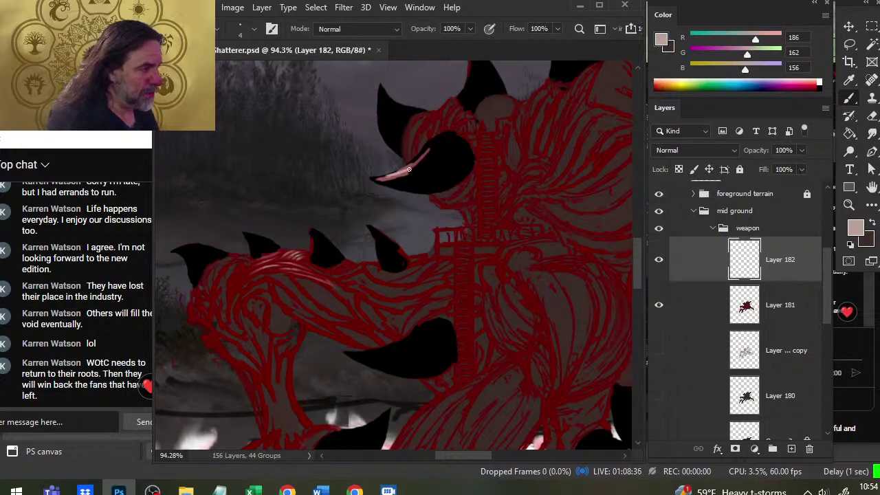
pyautogui.moveTo(404, 171)
pyautogui.mouseDown()
pyautogui.moveTo(379, 178)
pyautogui.moveTo(419, 158)
pyautogui.moveTo(408, 170)
pyautogui.moveTo(445, 139)
pyautogui.moveTo(401, 172)
pyautogui.moveTo(414, 156)
pyautogui.moveTo(379, 175)
pyautogui.mouseUp()
pyautogui.press('r')
pyautogui.press('b')
pyautogui.press('r')
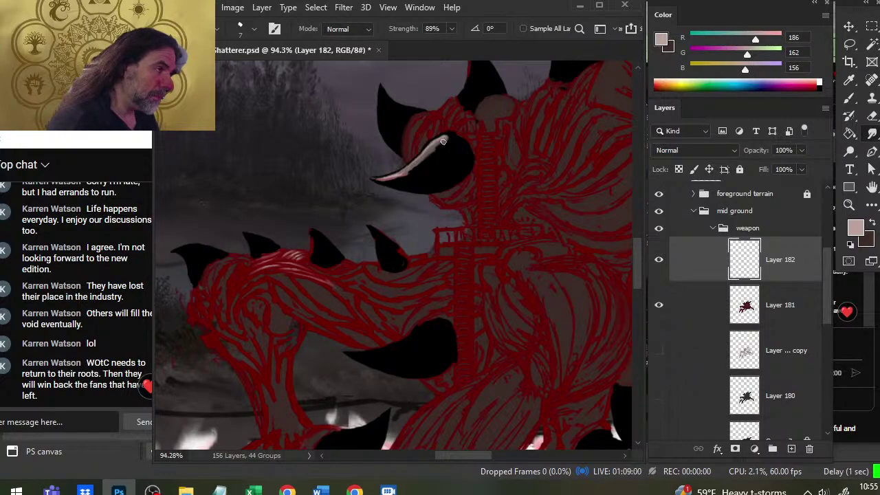
pyautogui.moveTo(429, 150)
pyautogui.mouseDown()
pyautogui.moveTo(447, 139)
pyautogui.moveTo(385, 182)
pyautogui.moveTo(395, 184)
pyautogui.moveTo(379, 185)
pyautogui.mouseUp()
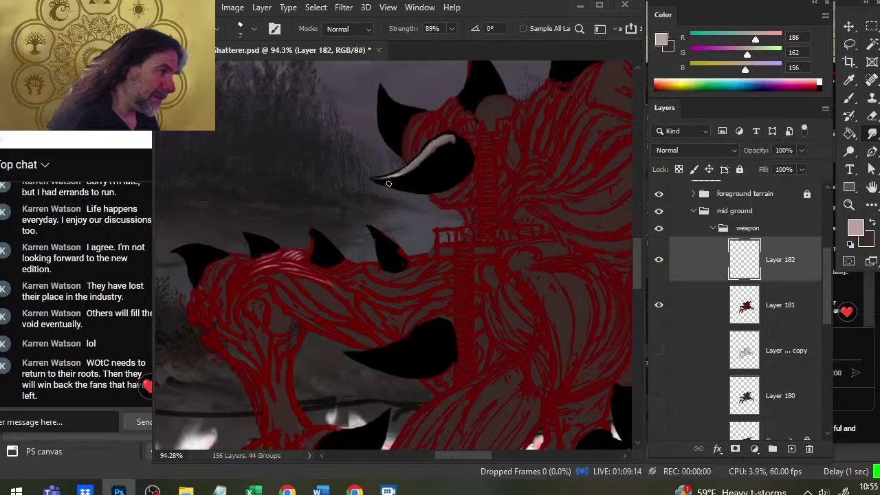
pyautogui.moveTo(387, 183); pyautogui.dragTo(411, 172)
# Set the Smudge strength to 50% and soften the highlight into the spike's black body
pyautogui.press('5')
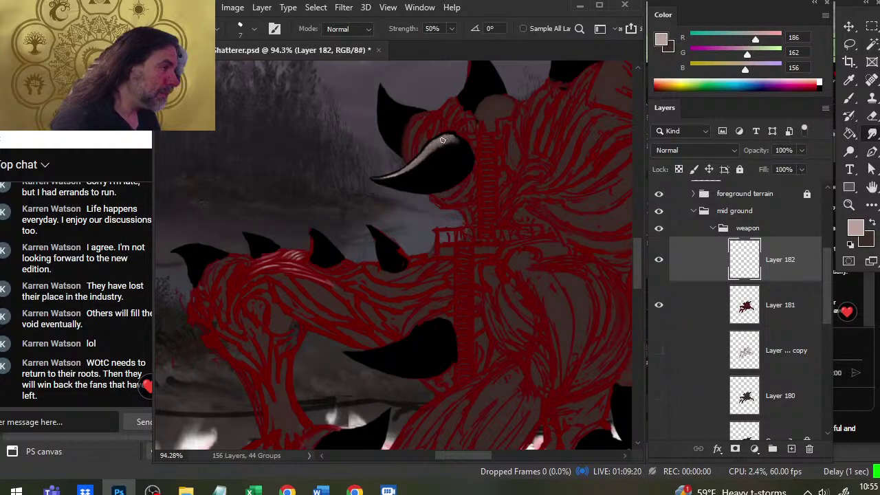
pyautogui.moveTo(442, 141)
pyautogui.mouseDown()
pyautogui.moveTo(398, 175)
pyautogui.moveTo(417, 166)
pyautogui.moveTo(380, 180)
pyautogui.moveTo(455, 141)
pyautogui.mouseUp()
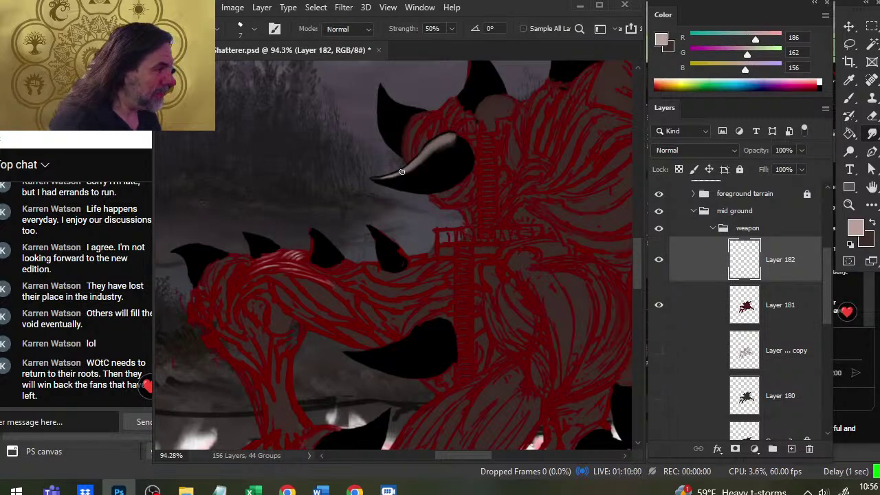
pyautogui.moveTo(412, 168)
pyautogui.mouseDown()
pyautogui.moveTo(371, 185)
pyautogui.moveTo(418, 181)
pyautogui.moveTo(378, 181)
pyautogui.moveTo(411, 166)
pyautogui.mouseUp()
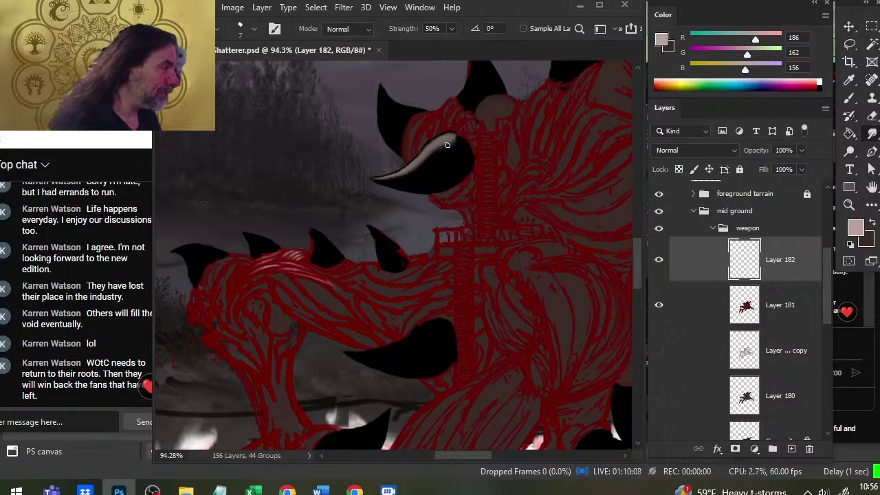
pyautogui.moveTo(436, 150); pyautogui.dragTo(395, 179)
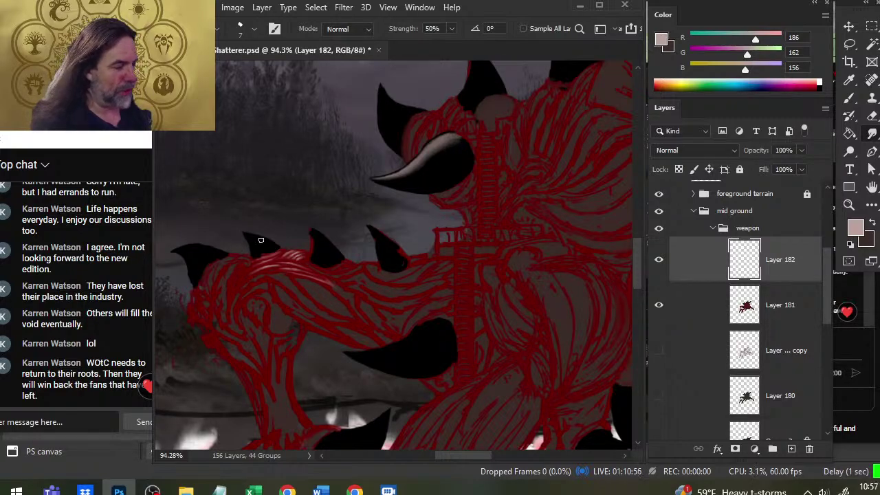
# Reduce the Smudge brush to size 6 and blend the highlight into fine shading across the curved shoulder spike
pyautogui.moveTo(258, 239); pyautogui.dragTo(223, 152)
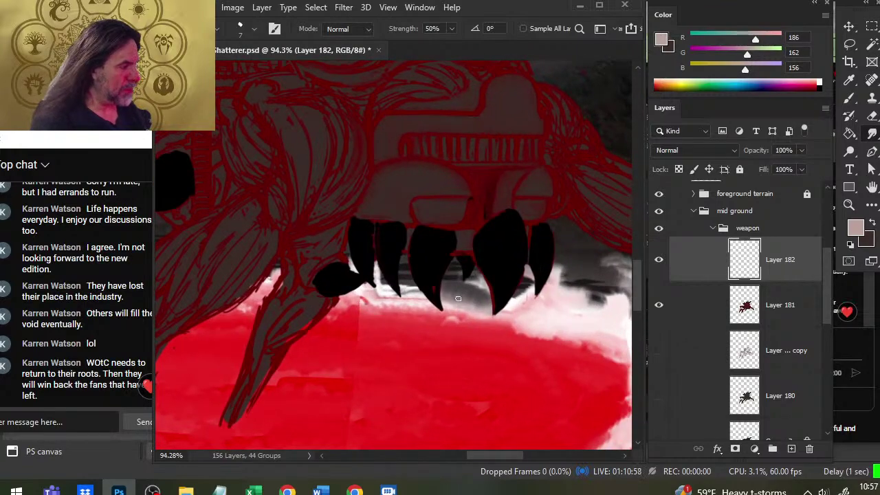
pyautogui.hscroll(5, 458, 299)
pyautogui.press('z')
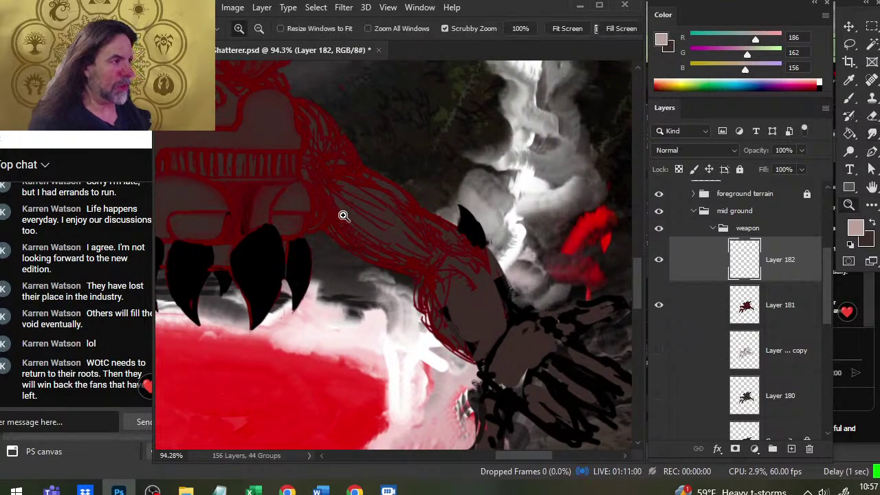
pyautogui.moveTo(344, 213); pyautogui.dragTo(472, 295)
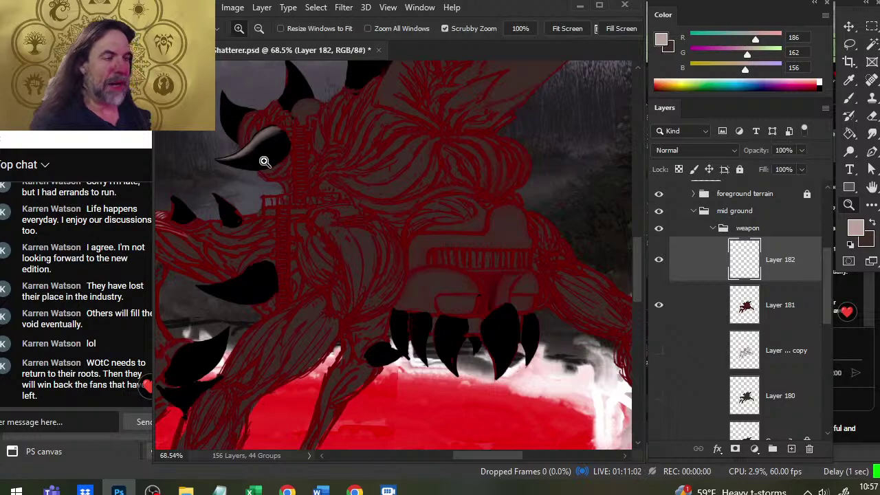
pyautogui.moveTo(263, 161)
pyautogui.mouseDown()
pyautogui.moveTo(292, 174)
pyautogui.moveTo(303, 207)
pyautogui.mouseUp()
pyautogui.press('r')
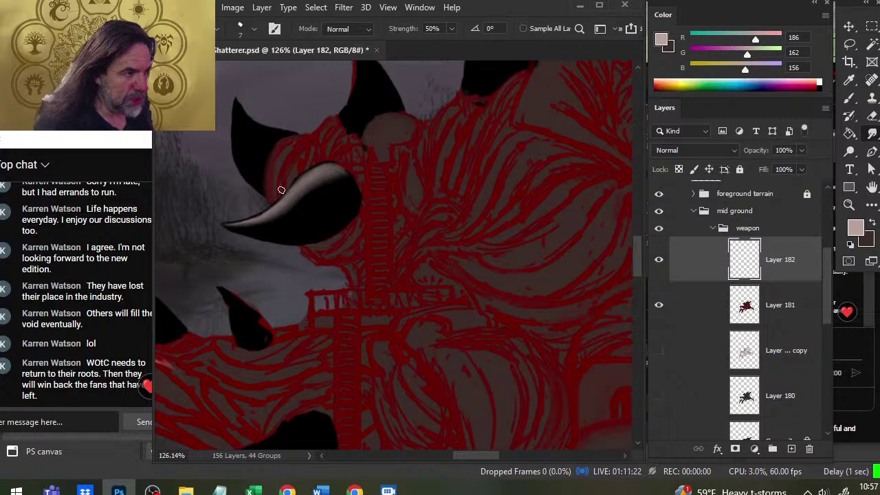
pyautogui.press('[')
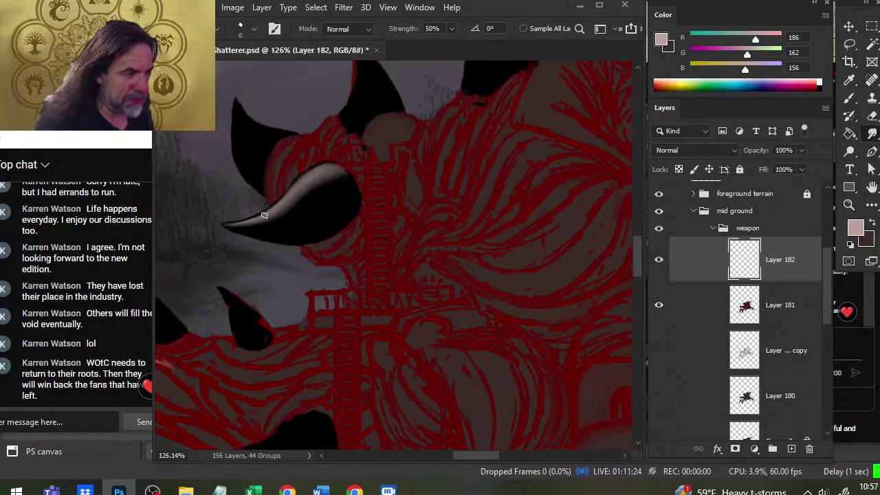
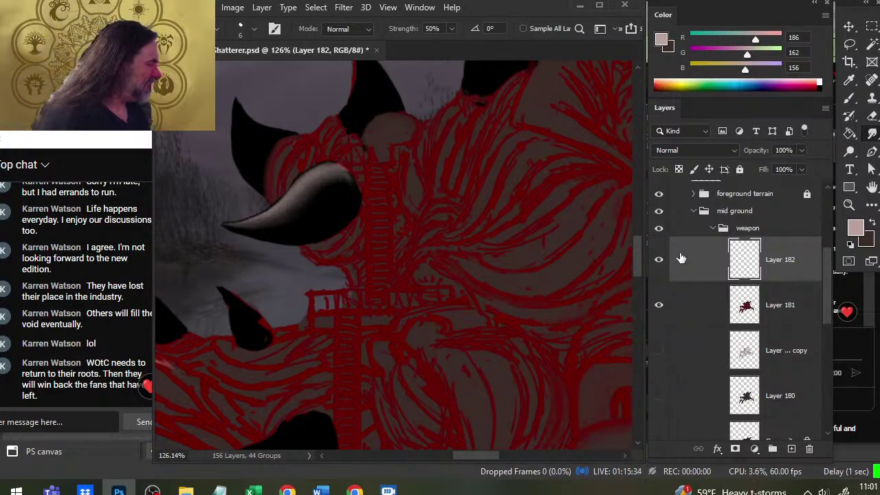
# Paint a pale pink highlight along the upper edge of the smaller spike above the shaded one, and smudge it into the black
pyautogui.hotkey('ctrl', 'z')
pyautogui.hotkey('ctrl', 'shift', 'z')
pyautogui.press('b')
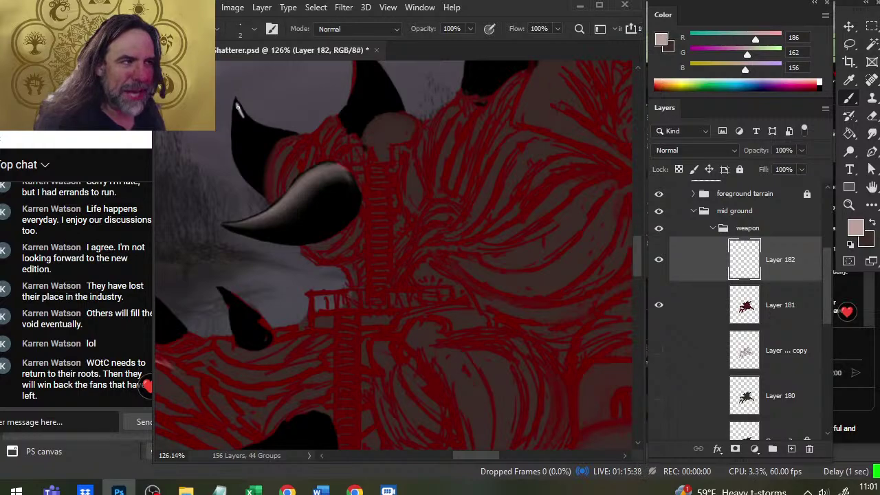
pyautogui.moveTo(248, 121)
pyautogui.mouseDown()
pyautogui.moveTo(273, 134)
pyautogui.moveTo(262, 130)
pyautogui.mouseUp()
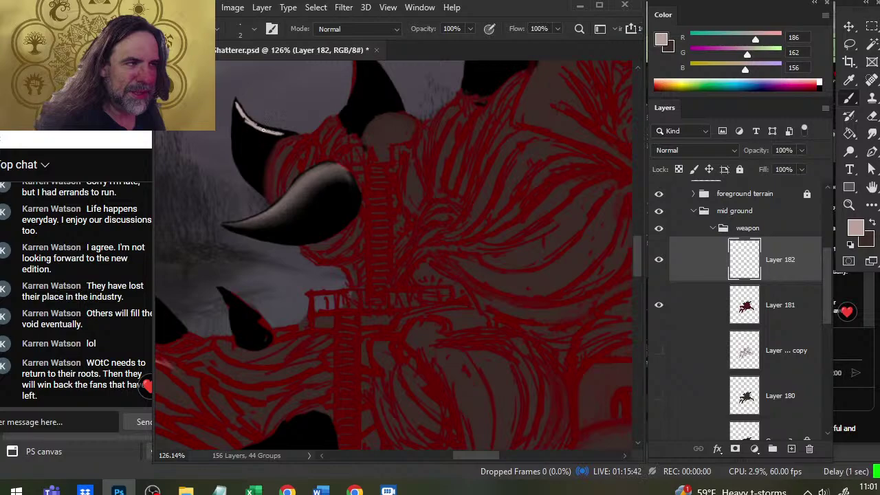
pyautogui.press('r')
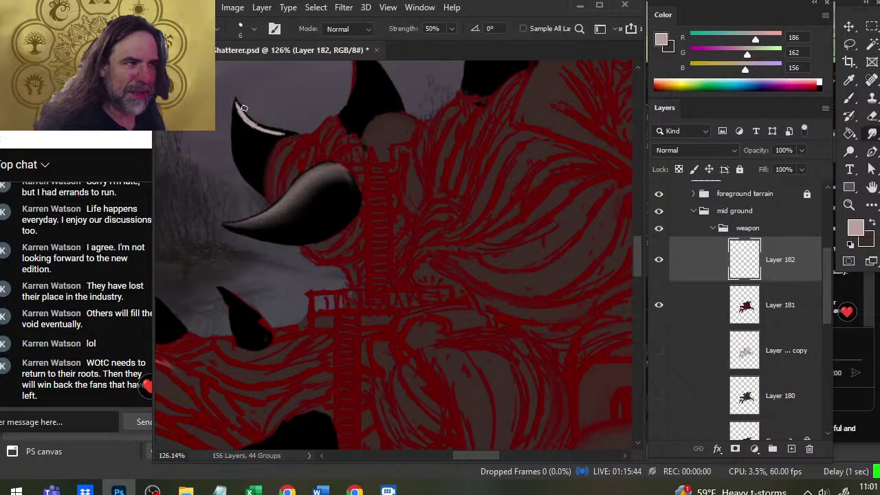
pyautogui.moveTo(236, 106)
pyautogui.mouseDown()
pyautogui.moveTo(245, 127)
pyautogui.moveTo(246, 116)
pyautogui.moveTo(269, 131)
pyautogui.moveTo(262, 128)
pyautogui.mouseUp()
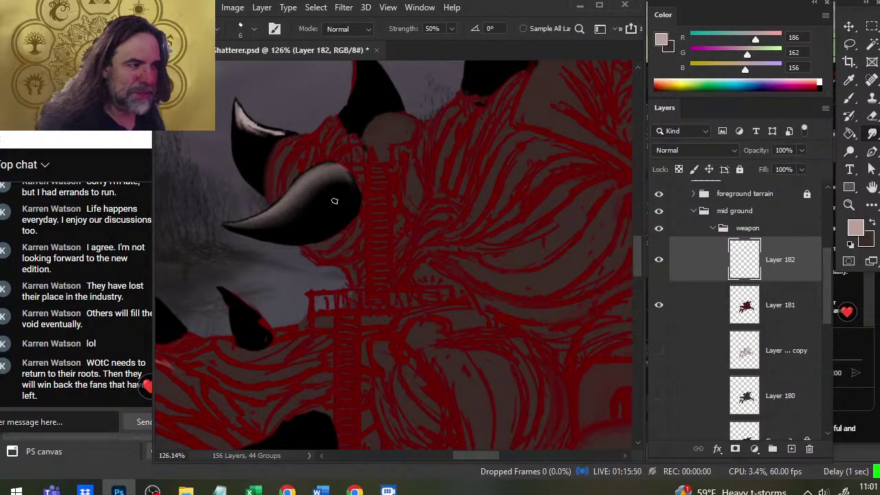
# Add a layer above Layer 182, brush a pale highlight along the large curved spike's upper edge, and smudge it toward the tip
pyautogui.press('z')
pyautogui.moveTo(414, 222); pyautogui.dragTo(374, 332)
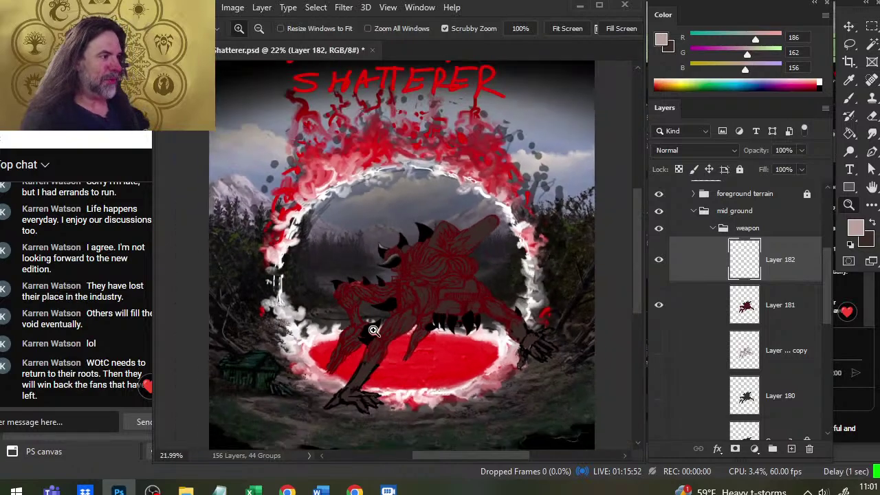
pyautogui.moveTo(429, 305)
pyautogui.mouseDown()
pyautogui.moveTo(412, 252)
pyautogui.moveTo(396, 244)
pyautogui.moveTo(448, 265)
pyautogui.moveTo(389, 211)
pyautogui.moveTo(372, 220)
pyautogui.moveTo(369, 206)
pyautogui.mouseUp()
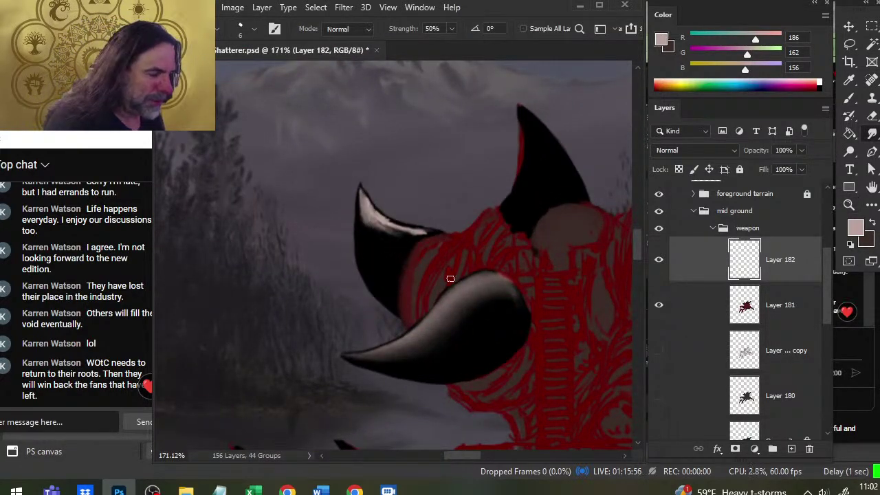
pyautogui.click(791, 448)
pyautogui.press('b')
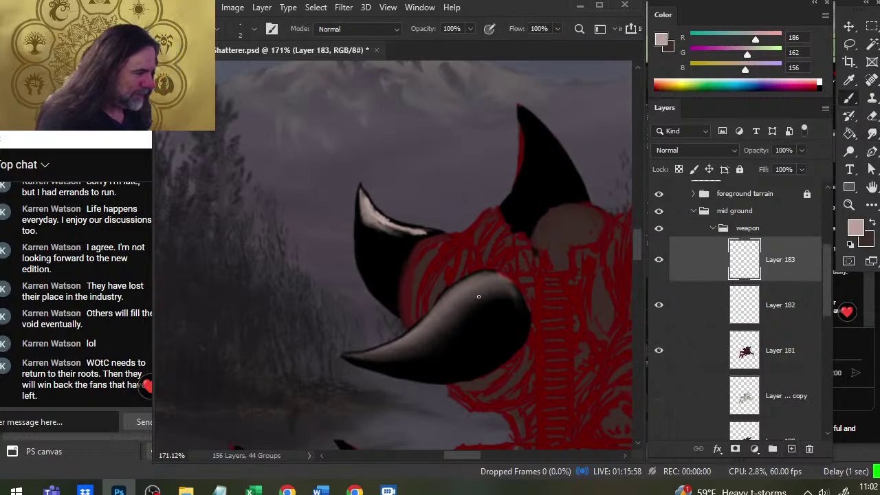
pyautogui.moveTo(484, 277)
pyautogui.mouseDown()
pyautogui.moveTo(349, 371)
pyautogui.moveTo(376, 342)
pyautogui.moveTo(360, 347)
pyautogui.moveTo(365, 359)
pyautogui.moveTo(345, 361)
pyautogui.moveTo(376, 355)
pyautogui.moveTo(339, 357)
pyautogui.moveTo(395, 350)
pyautogui.moveTo(373, 353)
pyautogui.mouseUp()
pyautogui.press('r')
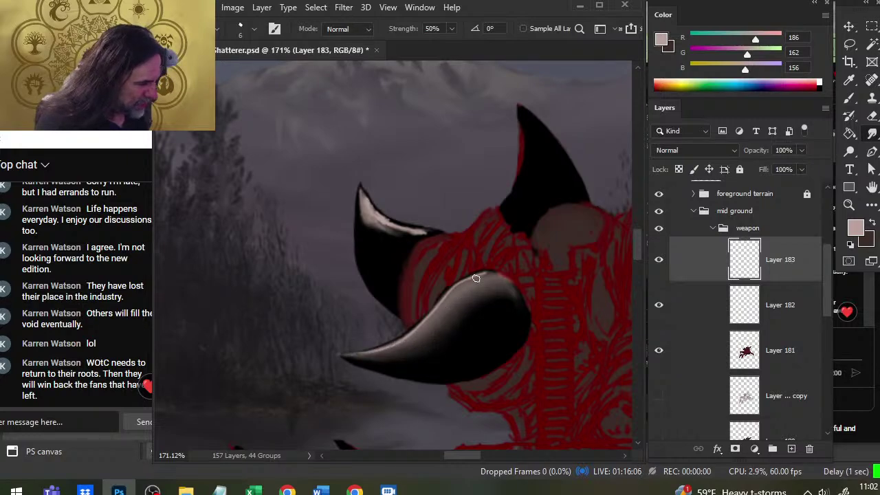
pyautogui.moveTo(476, 279)
pyautogui.mouseDown()
pyautogui.moveTo(499, 278)
pyautogui.moveTo(475, 279)
pyautogui.moveTo(451, 299)
pyautogui.moveTo(481, 282)
pyautogui.moveTo(470, 282)
pyautogui.moveTo(444, 306)
pyautogui.moveTo(470, 284)
pyautogui.moveTo(445, 297)
pyautogui.moveTo(467, 281)
pyautogui.moveTo(439, 309)
pyautogui.moveTo(480, 279)
pyautogui.moveTo(413, 352)
pyautogui.moveTo(464, 290)
pyautogui.moveTo(403, 345)
pyautogui.moveTo(439, 310)
pyautogui.moveTo(417, 335)
pyautogui.moveTo(381, 351)
pyautogui.moveTo(410, 341)
pyautogui.moveTo(360, 355)
pyautogui.moveTo(400, 345)
pyautogui.moveTo(344, 356)
pyautogui.moveTo(370, 342)
pyautogui.mouseUp()
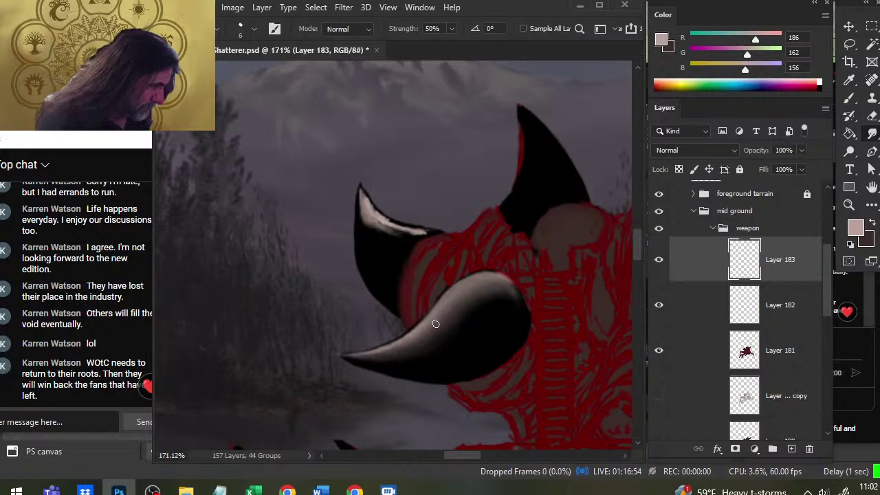
# Merge Layer 183 down into Layer 182, and smudge the smaller spike's highlight across its black body
pyautogui.press('z')
pyautogui.moveTo(437, 352); pyautogui.dragTo(367, 402)
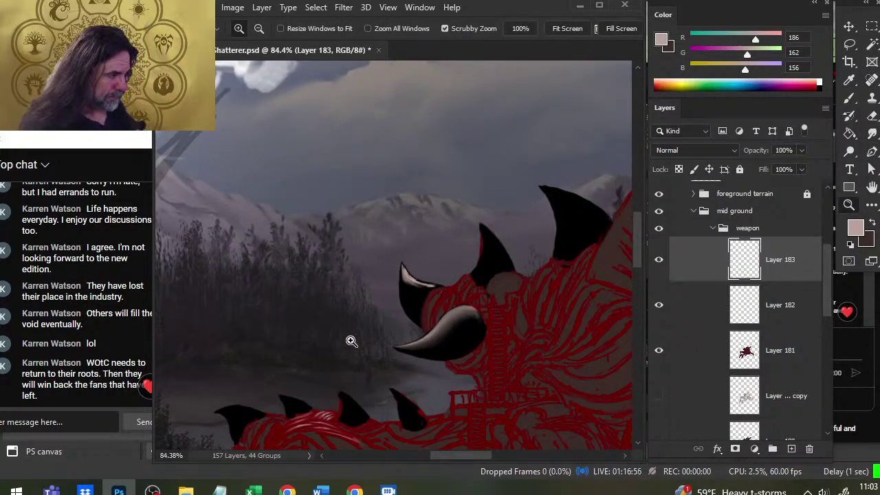
pyautogui.moveTo(387, 287); pyautogui.dragTo(538, 348)
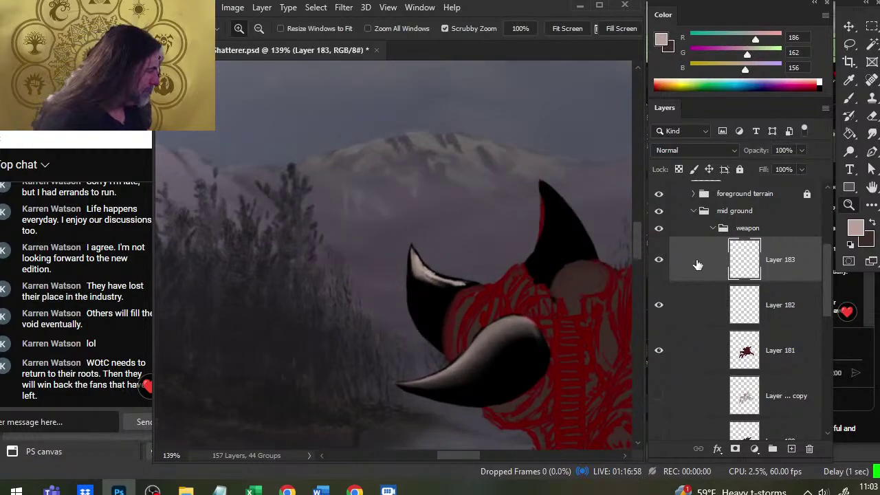
pyautogui.rightClick(781, 261)
pyautogui.click(776, 387)
pyautogui.press('r')
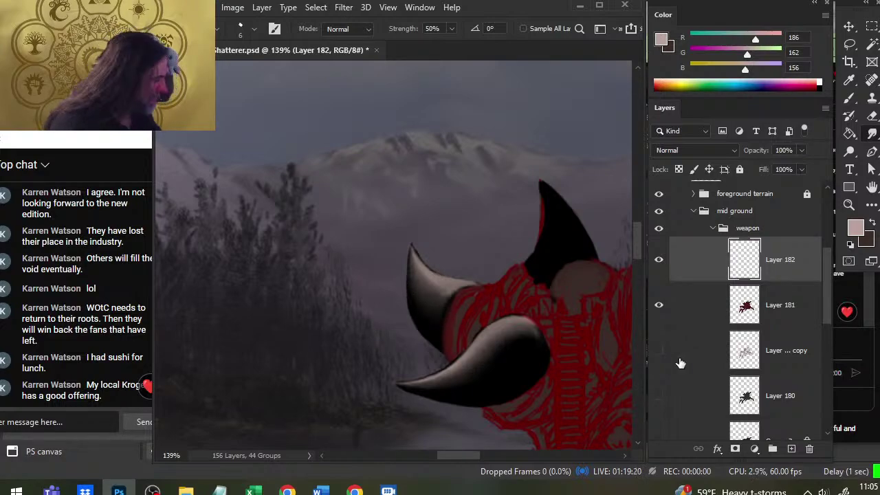
# Clean the smaller spike's outline with the Eraser on Layers 181 and 182, and smudge its shading on Layer 182
pyautogui.click(691, 321)
pyautogui.press('e')
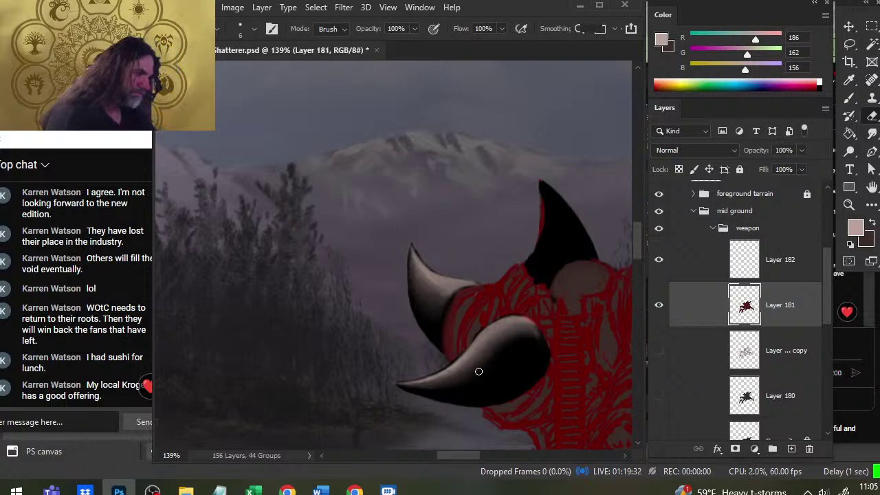
pyautogui.click(711, 276)
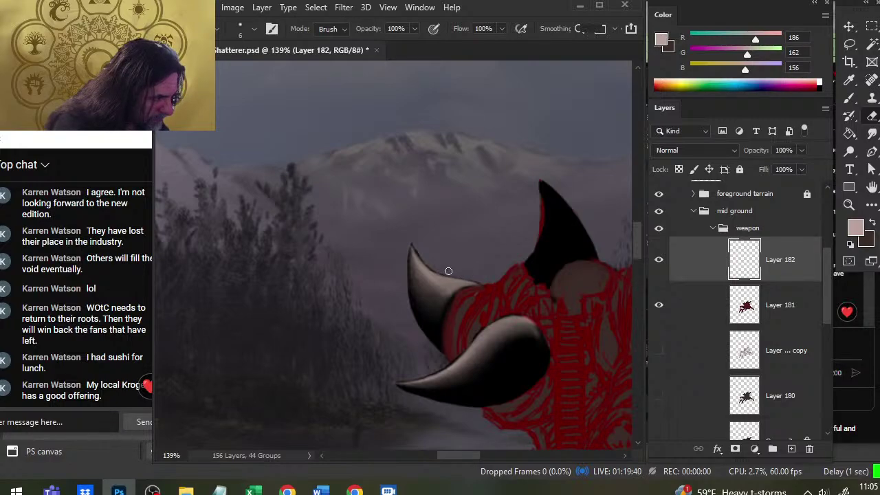
pyautogui.press('r')
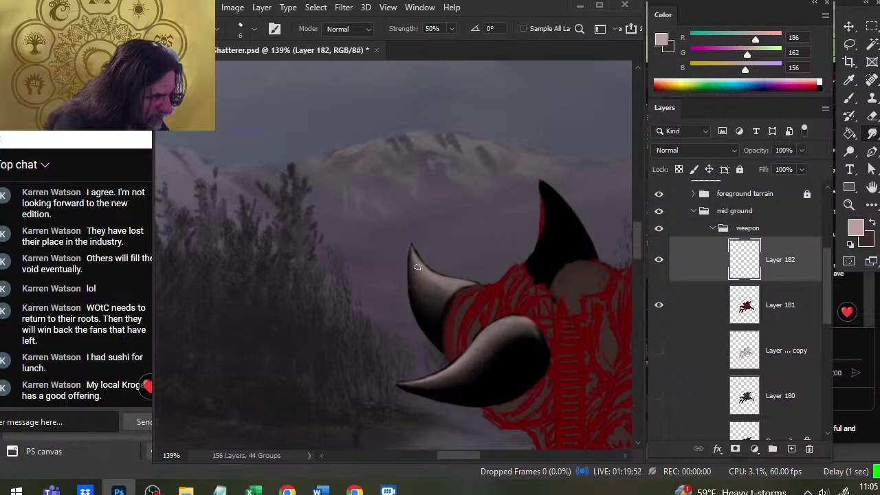
# Trim the smaller spike's upper edge with the Eraser on Layer 181
pyautogui.press('z')
pyautogui.keyDown('alt'); pyautogui.click(488, 315); pyautogui.keyUp('alt')
pyautogui.keyDown('alt'); pyautogui.click(487, 315); pyautogui.keyUp('alt')
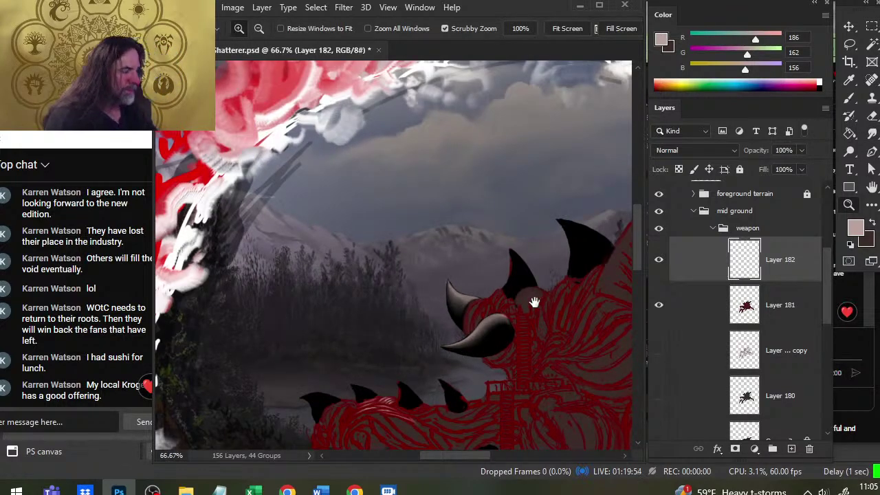
pyautogui.moveTo(534, 300)
pyautogui.mouseDown()
pyautogui.moveTo(425, 270)
pyautogui.moveTo(467, 298)
pyautogui.mouseUp()
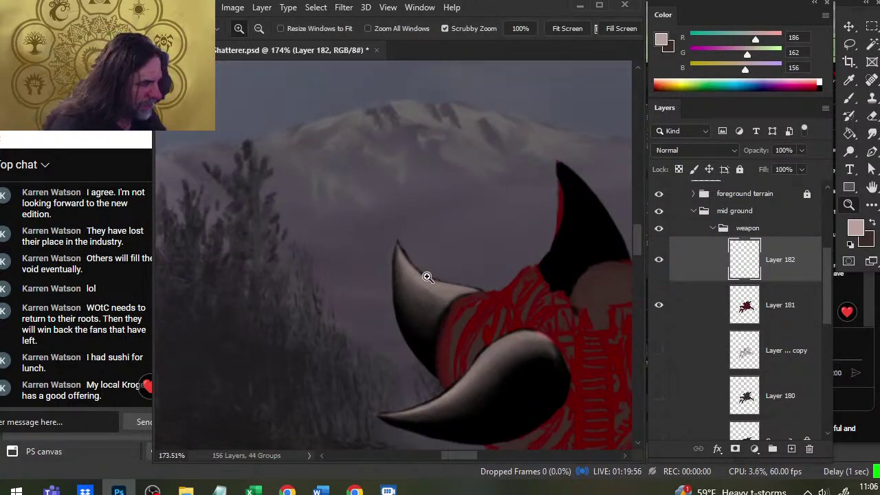
pyautogui.click(720, 306)
pyautogui.press('e')
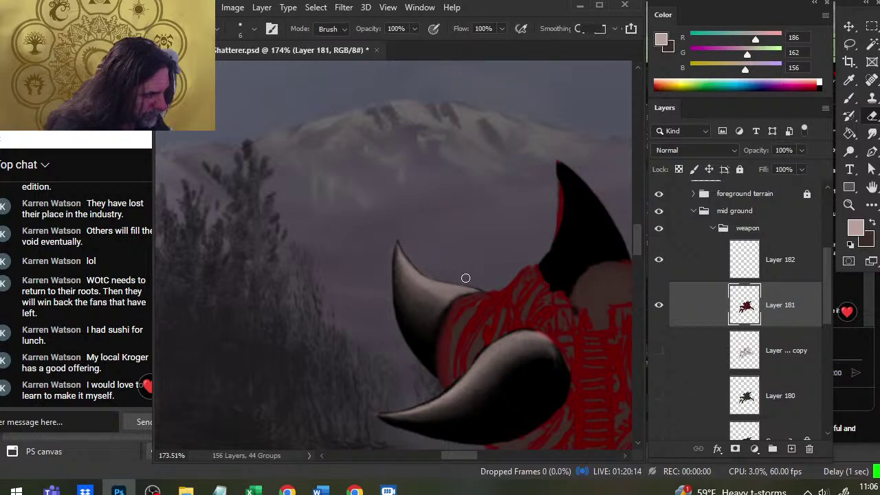
# Refine the smaller spike on Layer 182 by smudging its tip, erasing highlight spill, and blending the shading toward its base
pyautogui.press('z')
pyautogui.moveTo(507, 295)
pyautogui.mouseDown()
pyautogui.moveTo(406, 254)
pyautogui.moveTo(358, 254)
pyautogui.mouseUp()
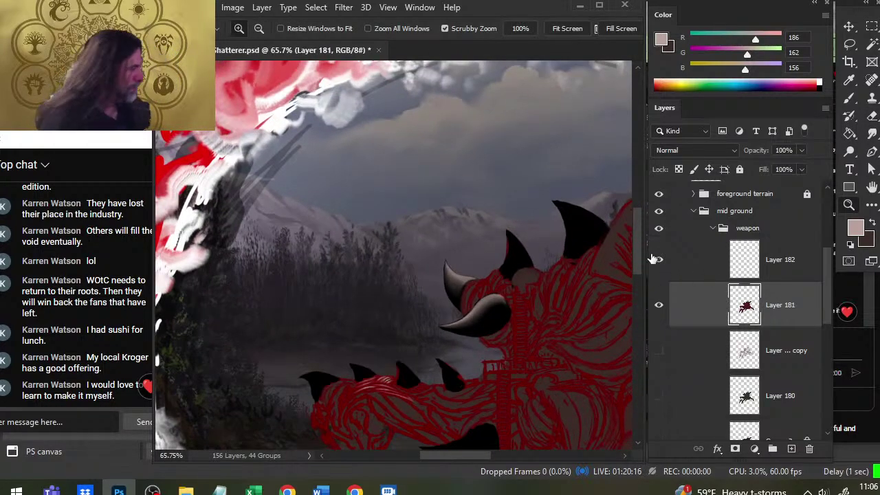
pyautogui.moveTo(439, 263); pyautogui.dragTo(500, 288)
pyautogui.click(684, 275)
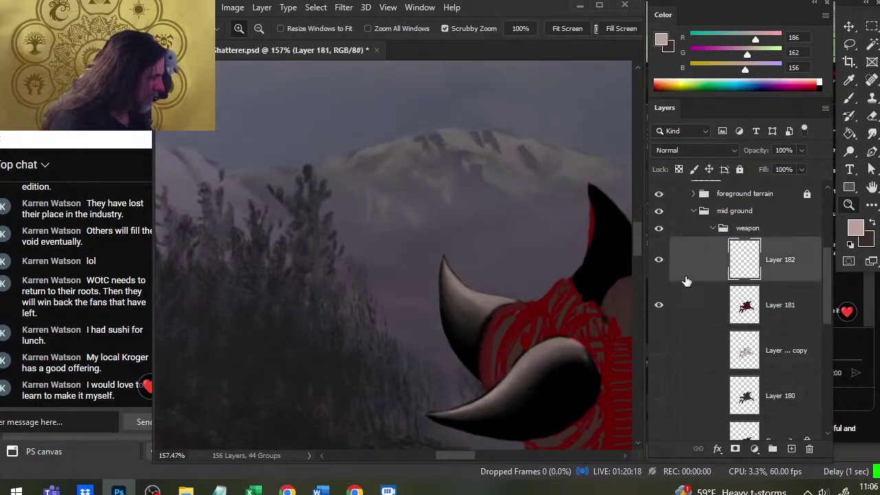
pyautogui.press('r')
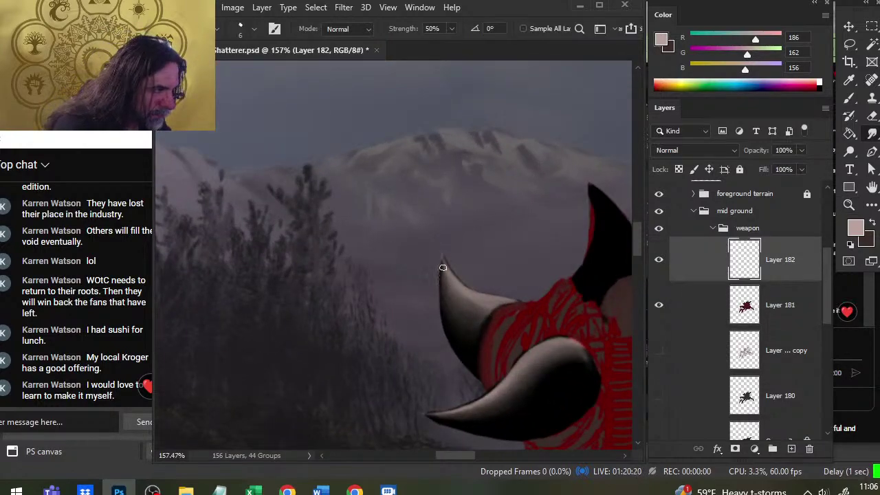
pyautogui.press('e')
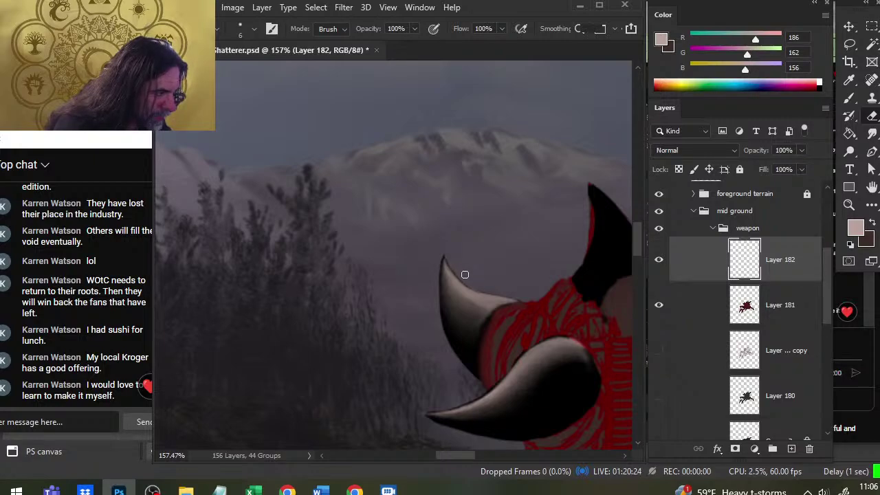
pyautogui.press('r')
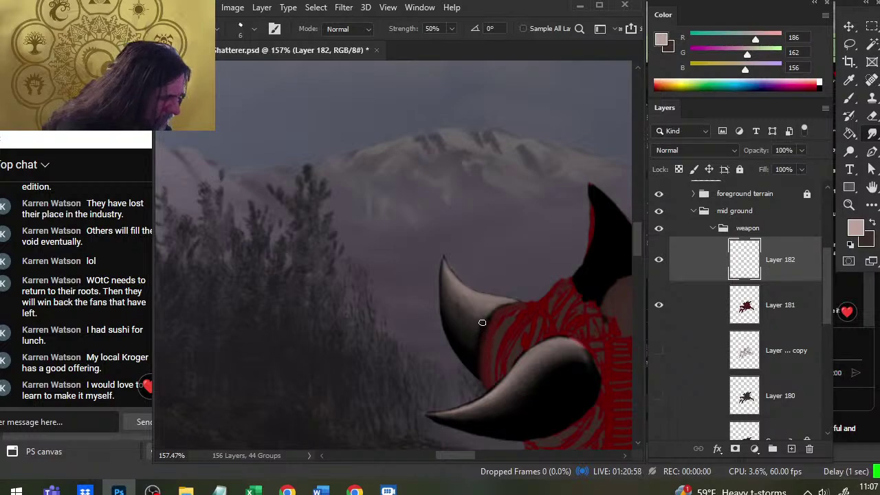
# Erase the red fringe along the outer edge of the next upright black spike on Layer 181, and smudge that edge smooth
pyautogui.press('z')
pyautogui.moveTo(485, 329); pyautogui.dragTo(415, 294)
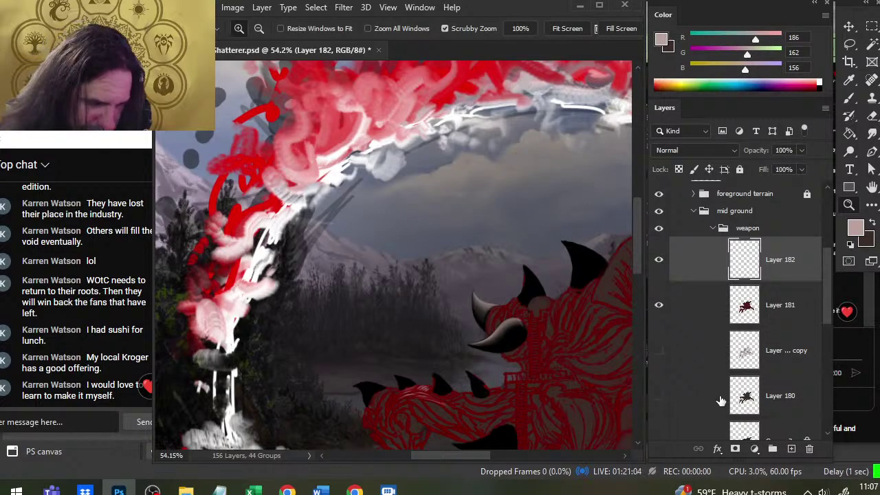
pyautogui.scroll(10, 471, 293)
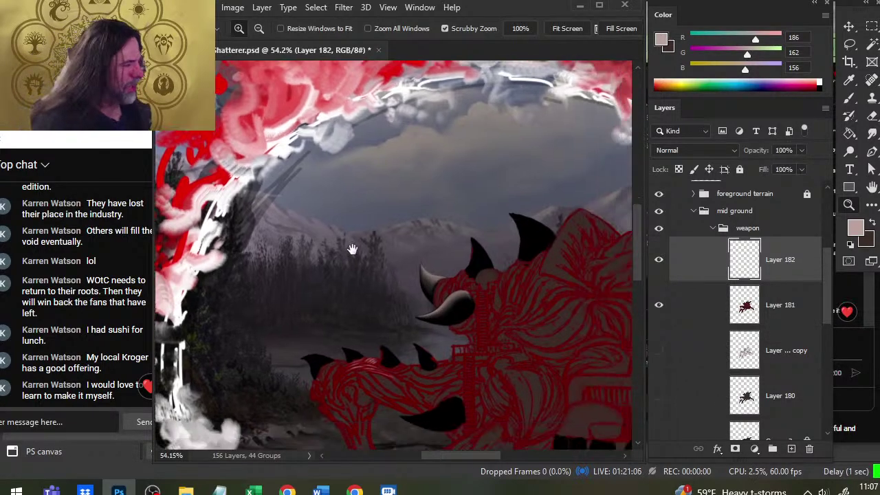
pyautogui.press('b')
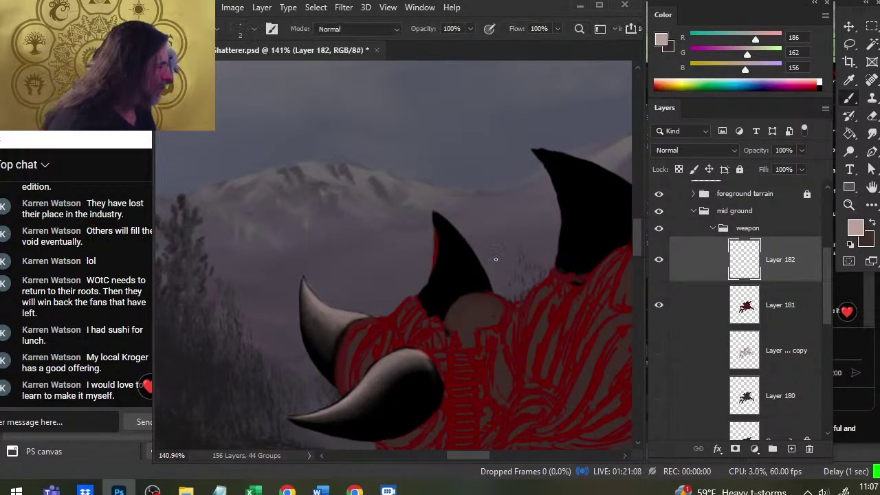
pyautogui.press('e')
pyautogui.click(712, 313)
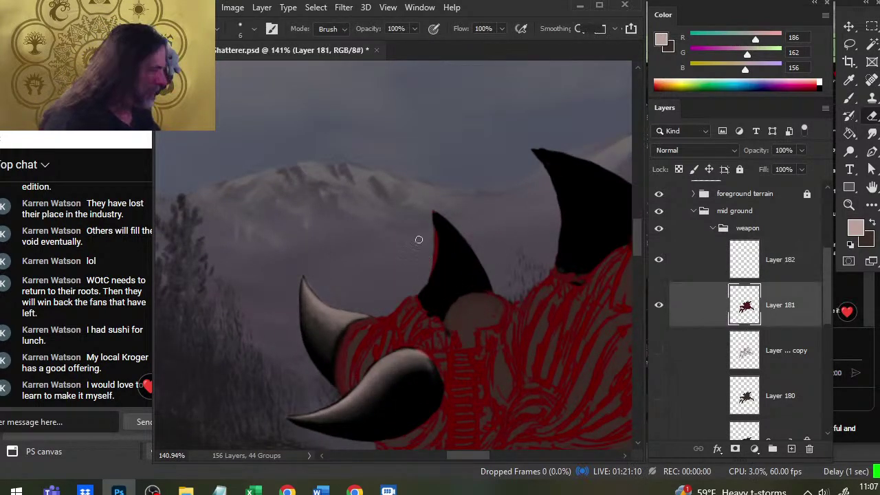
pyautogui.moveTo(427, 211); pyautogui.dragTo(432, 247)
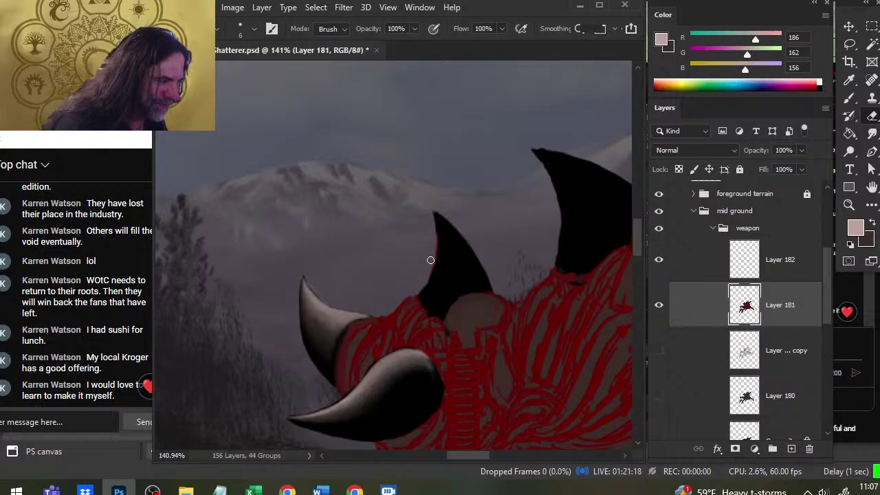
pyautogui.press('r')
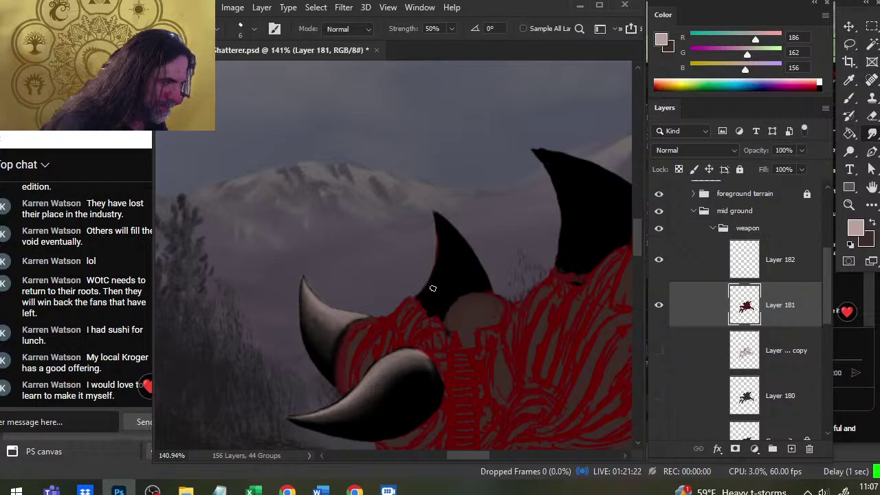
pyautogui.press('e')
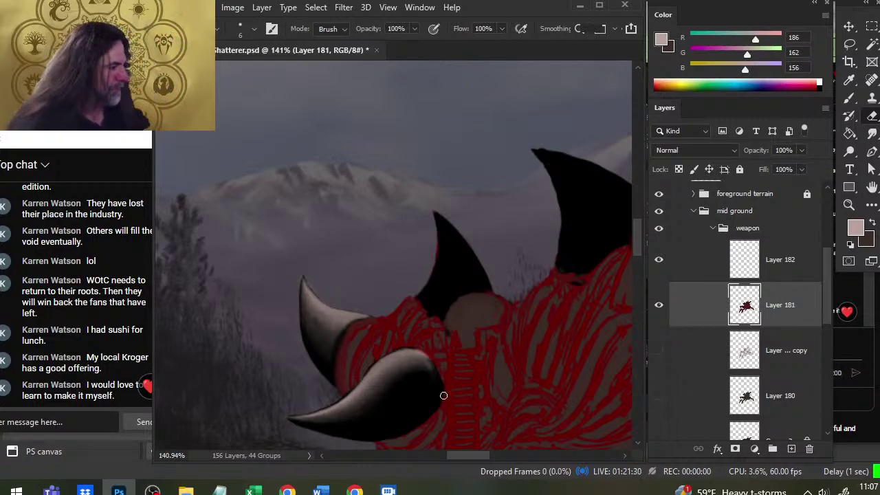
# Paint over the upright spike's red fringe with sampled black on Layer 181, and refine its outer edge with Smudge and Eraser
pyautogui.press('b')
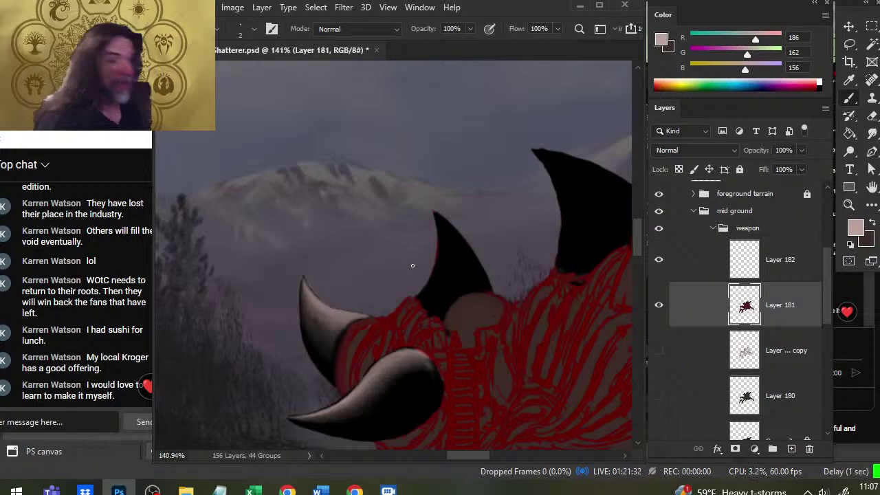
pyautogui.press('alt')
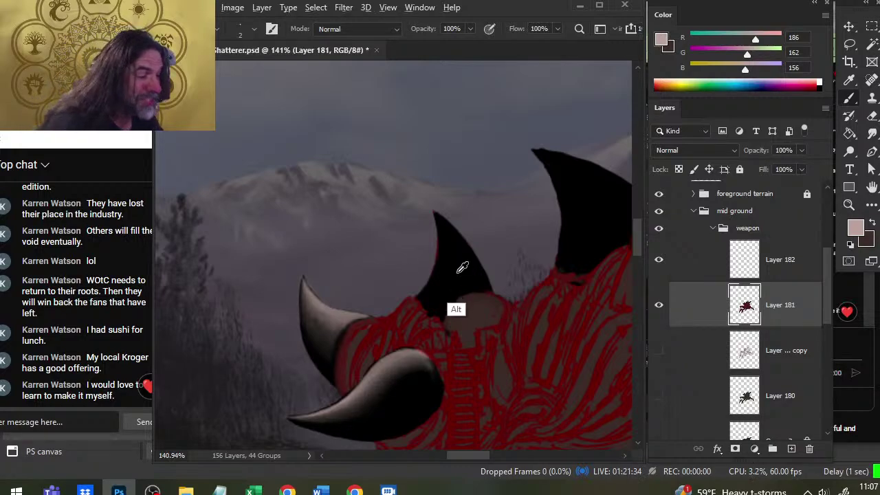
pyautogui.keyDown('alt'); pyautogui.click(458, 273); pyautogui.keyUp('alt')
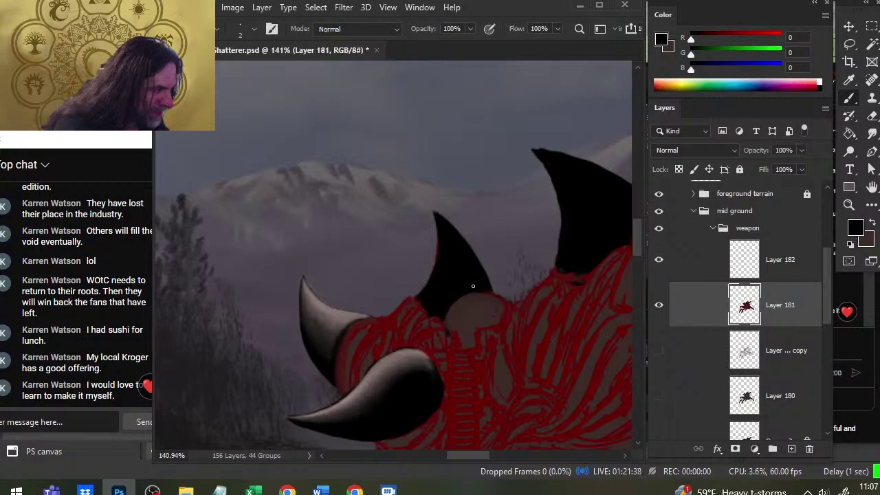
pyautogui.press('r')
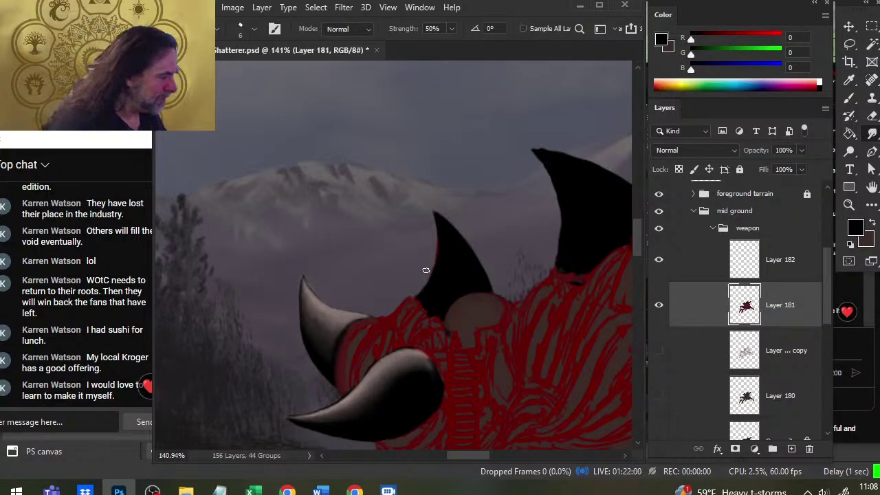
pyautogui.press('e')
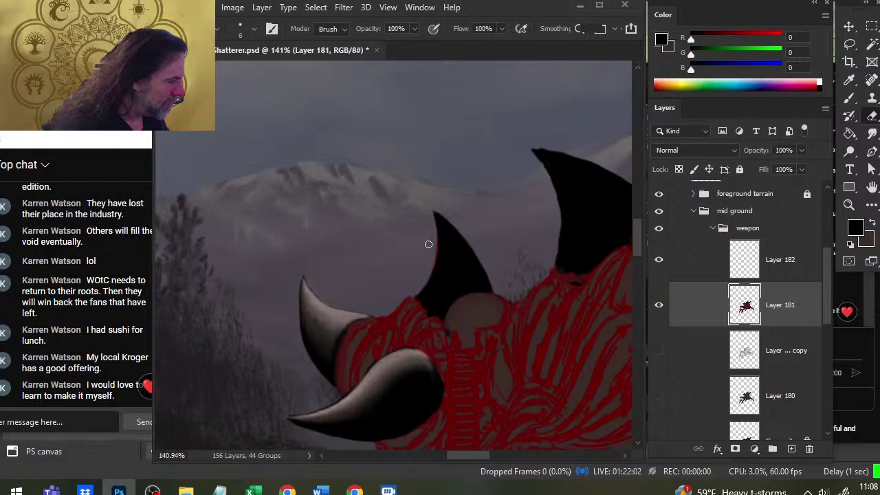
pyautogui.press('r')
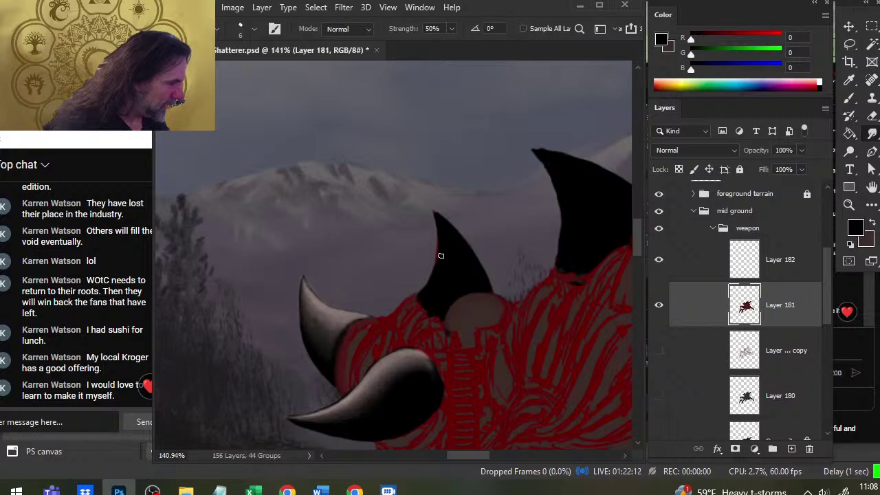
pyautogui.press('e')
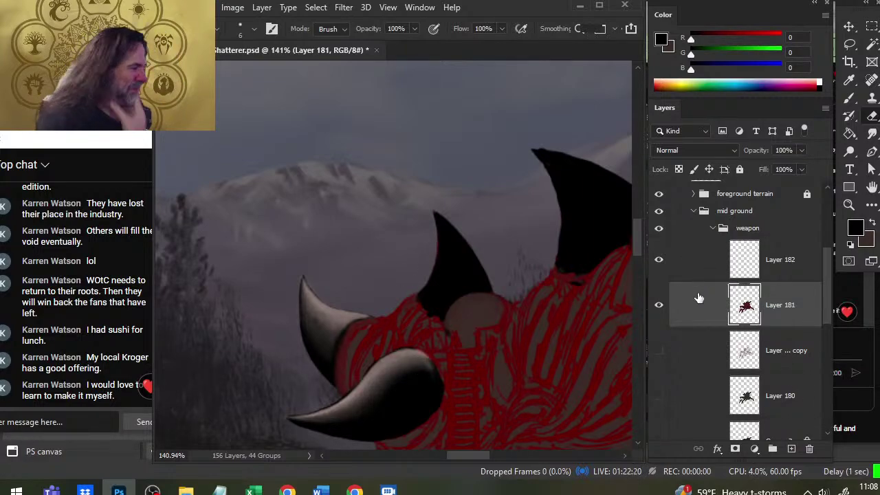
# Refine the tips and outlines of the two shaded spikes on Layer 182 by alternating between Eraser and Smudge
pyautogui.click(681, 265)
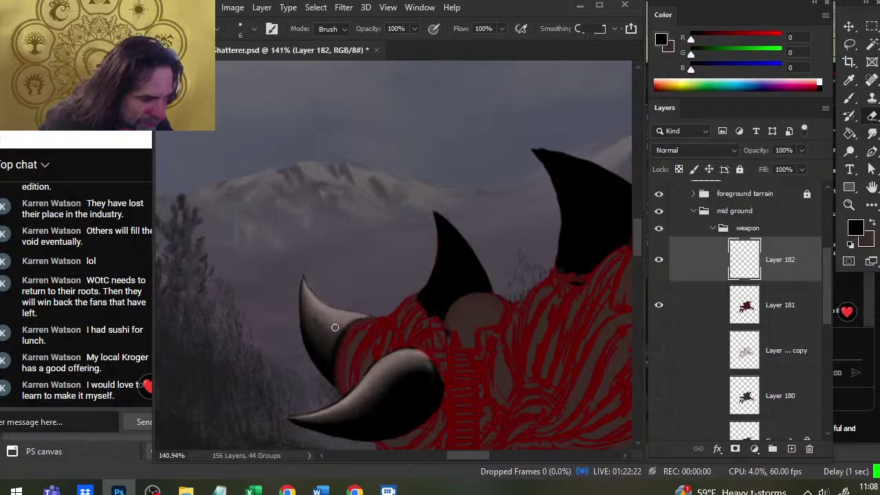
pyautogui.press('r')
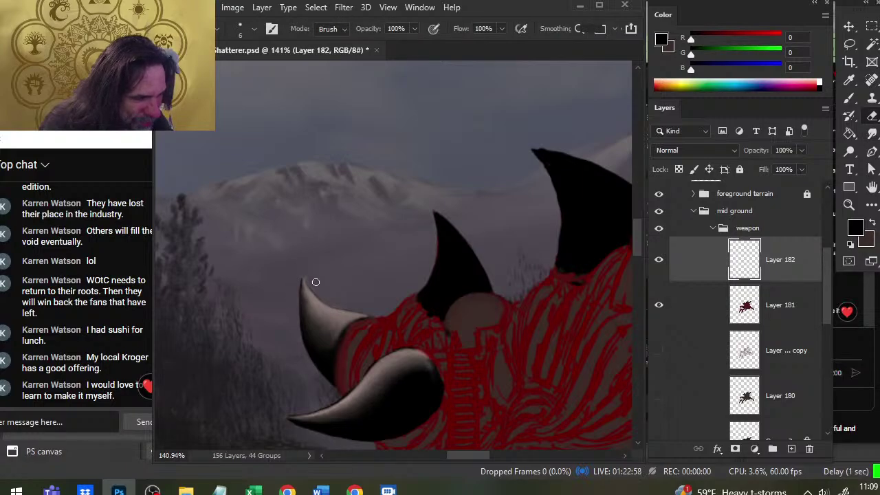
pyautogui.press('e')
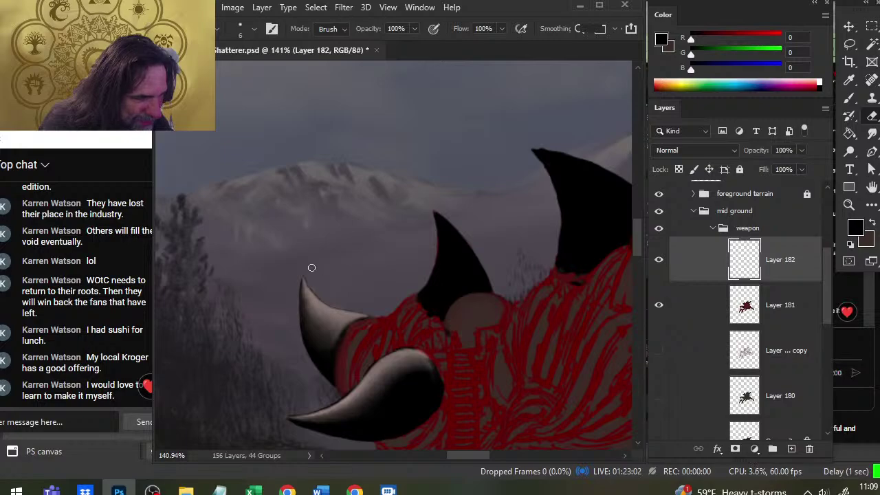
pyautogui.press('r')
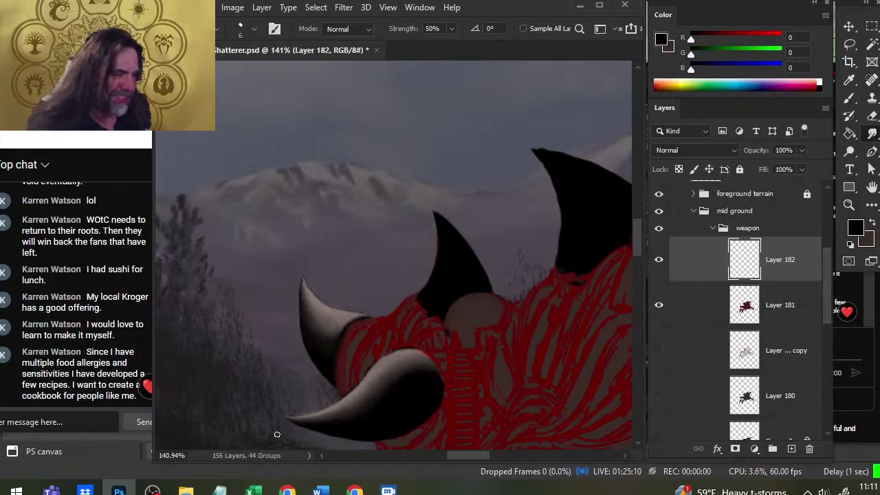
pyautogui.press('e')
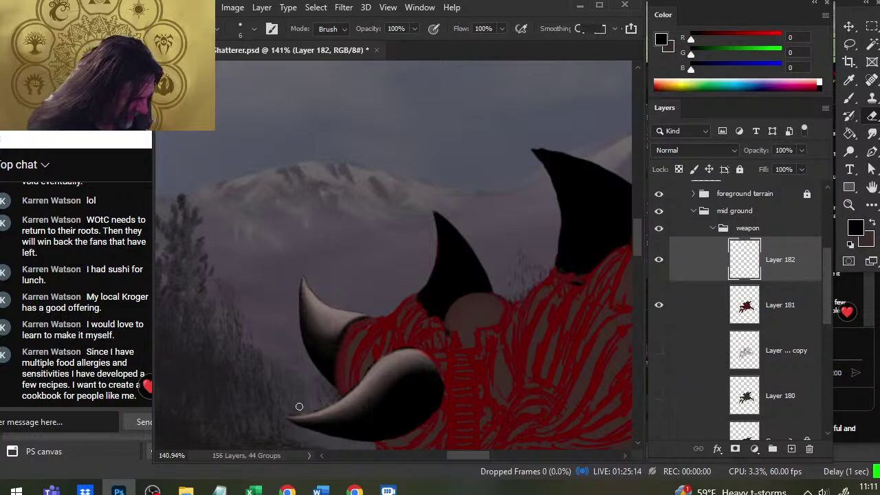
pyautogui.press('r')
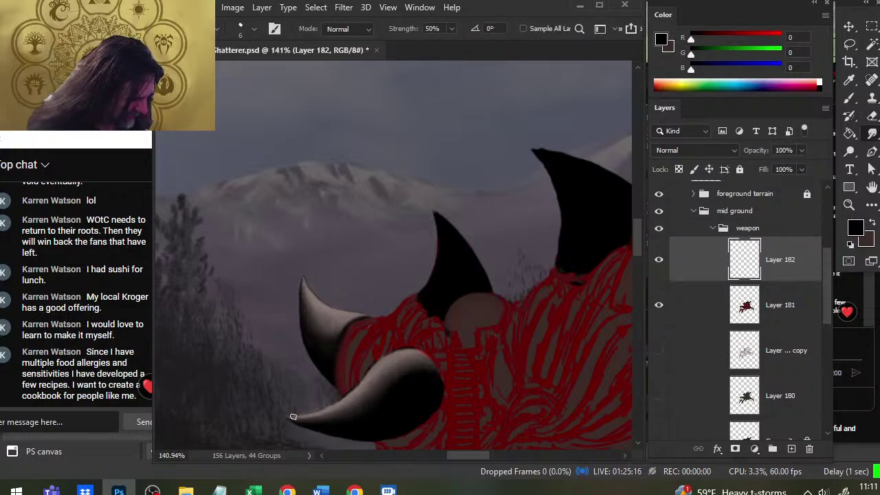
pyautogui.press('e')
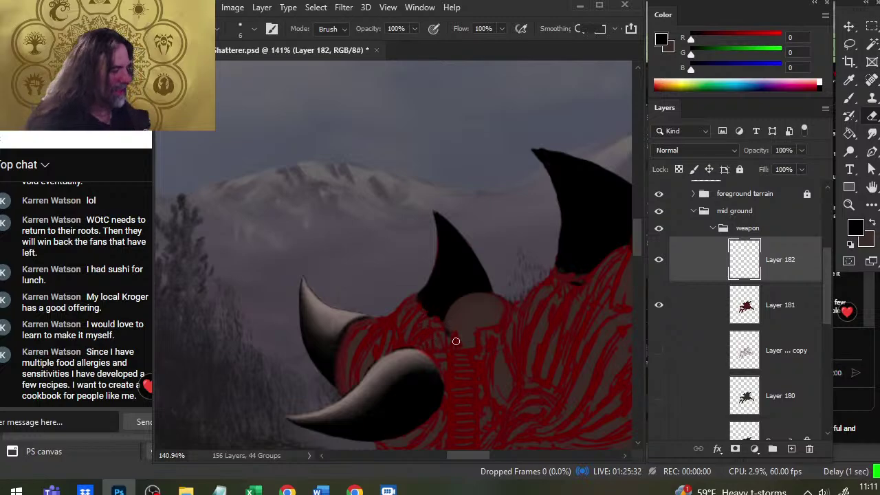
# Paint highlights on the two upright black upper-body spikes on Layer 182, using a gray-brown sampled from the shaded spike
pyautogui.moveTo(535, 345); pyautogui.dragTo(399, 309)
pyautogui.moveTo(495, 331)
pyautogui.mouseDown()
pyautogui.moveTo(343, 226)
pyautogui.moveTo(373, 220)
pyautogui.mouseUp()
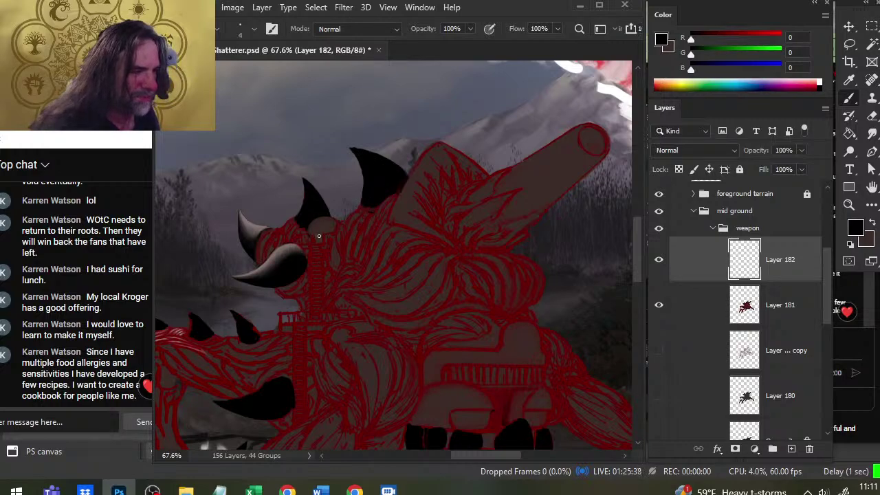
pyautogui.keyDown('alt'); pyautogui.click(253, 217); pyautogui.keyUp('alt')
pyautogui.moveTo(253, 217); pyautogui.dragTo(256, 216)
pyautogui.moveTo(374, 159)
pyautogui.mouseDown()
pyautogui.moveTo(363, 154)
pyautogui.moveTo(397, 171)
pyautogui.mouseUp()
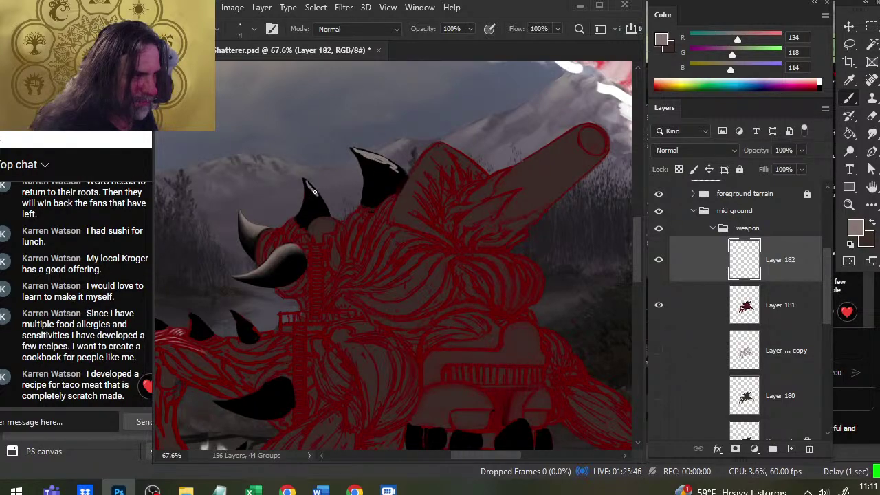
pyautogui.moveTo(315, 192); pyautogui.dragTo(316, 206)
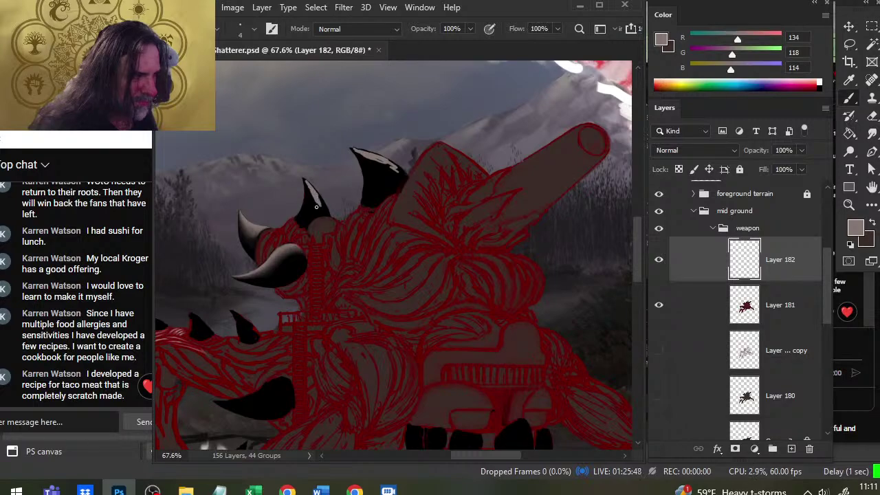
# Paint pale highlights on Layer 182 along the rear limb's row of small spikes and the large black claws below it
pyautogui.scroll(-5, 549, 176)
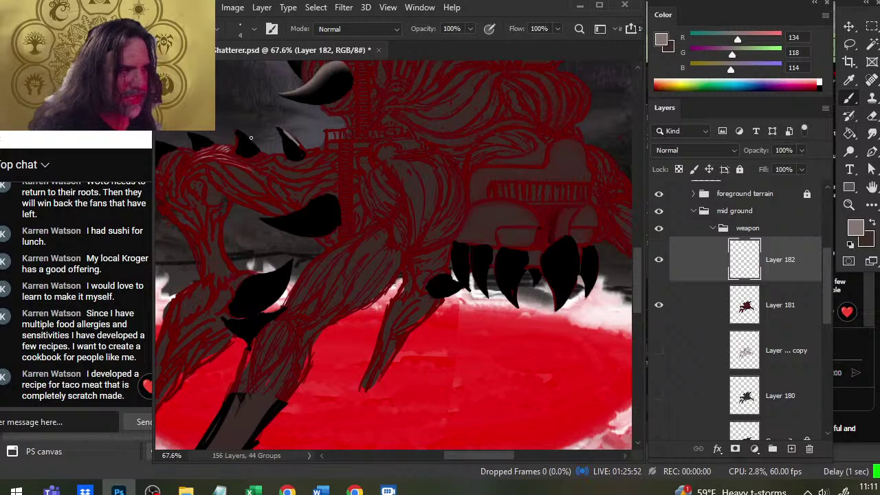
pyautogui.moveTo(241, 133); pyautogui.dragTo(251, 143)
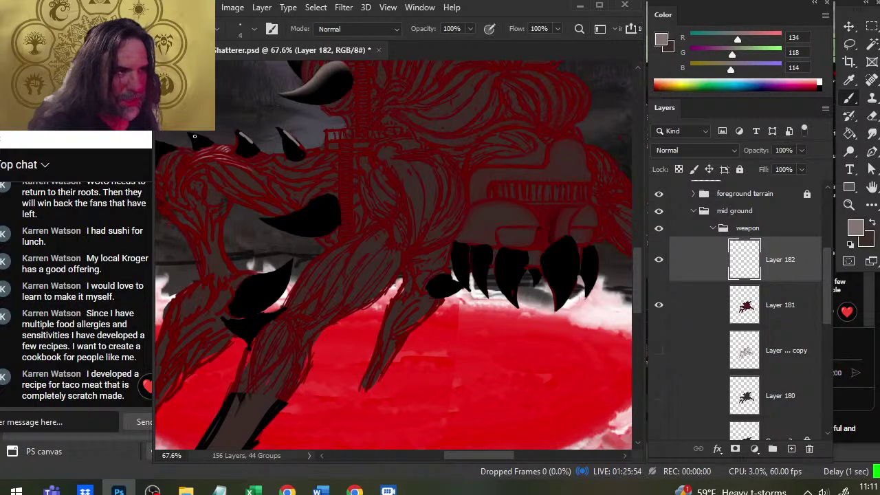
pyautogui.moveTo(185, 167)
pyautogui.mouseDown()
pyautogui.moveTo(357, 201)
pyautogui.moveTo(329, 202)
pyautogui.moveTo(338, 204)
pyautogui.mouseUp()
pyautogui.press('e')
pyautogui.press('b')
pyautogui.moveTo(470, 279)
pyautogui.mouseDown()
pyautogui.moveTo(342, 217)
pyautogui.moveTo(379, 201)
pyautogui.mouseUp()
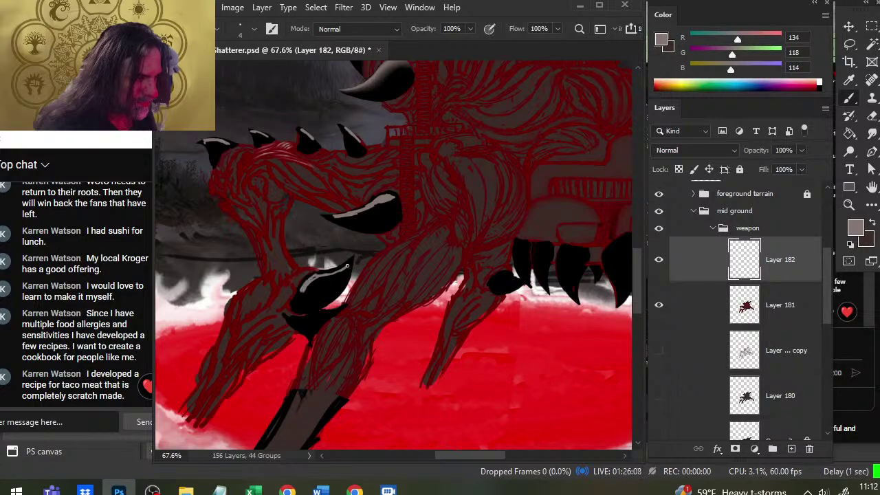
pyautogui.moveTo(347, 265); pyautogui.dragTo(306, 297)
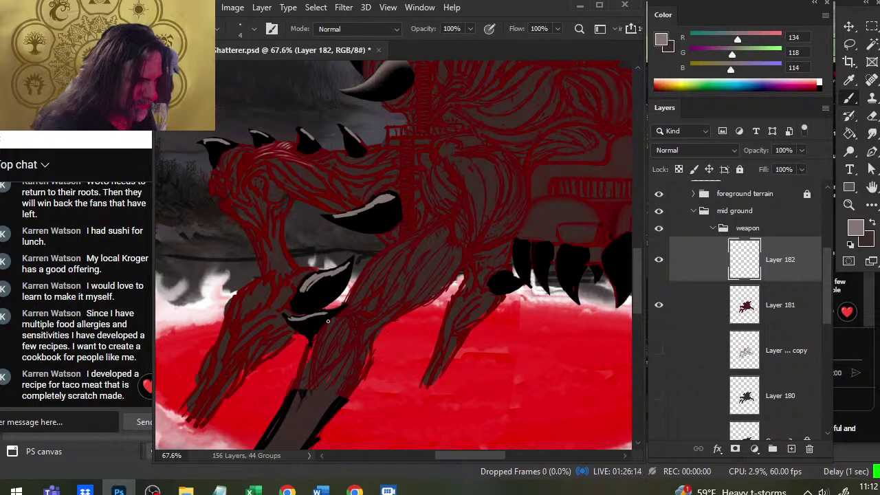
# Paint pale highlights on the black claws hanging beneath the body and the front arm's small spike on Layer 182
pyautogui.hscroll(5, 344, 302)
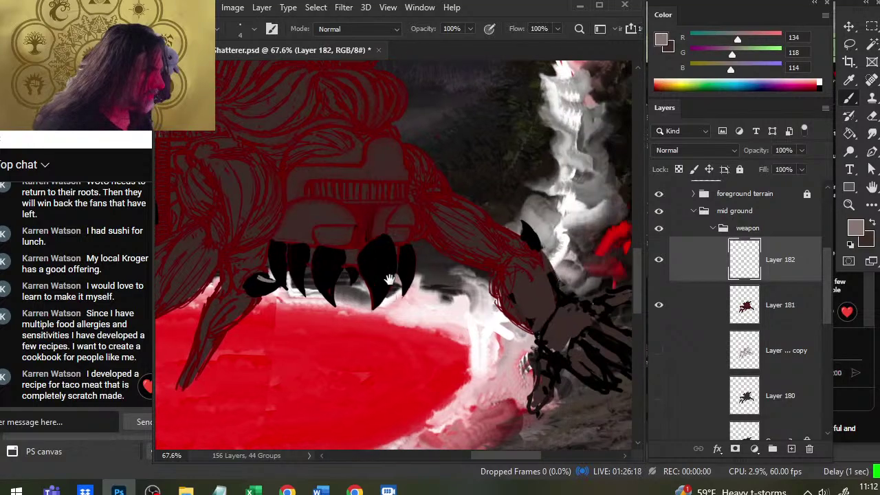
pyautogui.hscroll(5, 481, 240)
pyautogui.scroll(1, 446, 250)
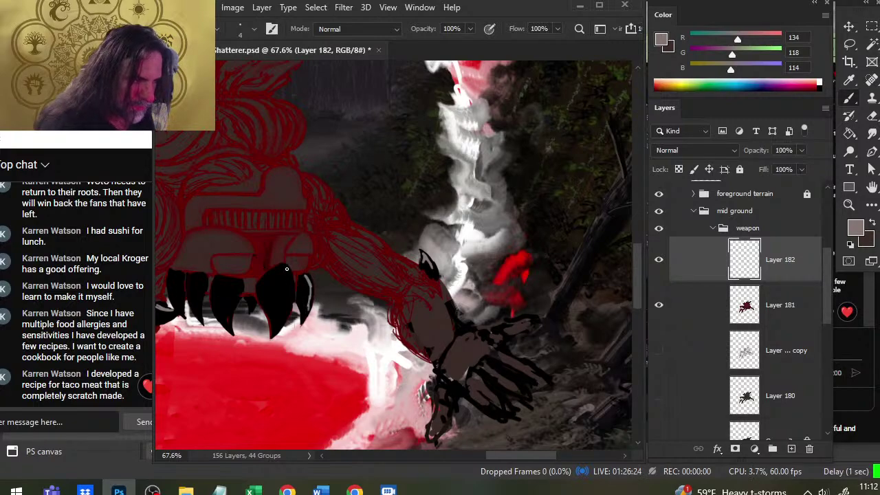
pyautogui.moveTo(286, 269); pyautogui.dragTo(292, 306)
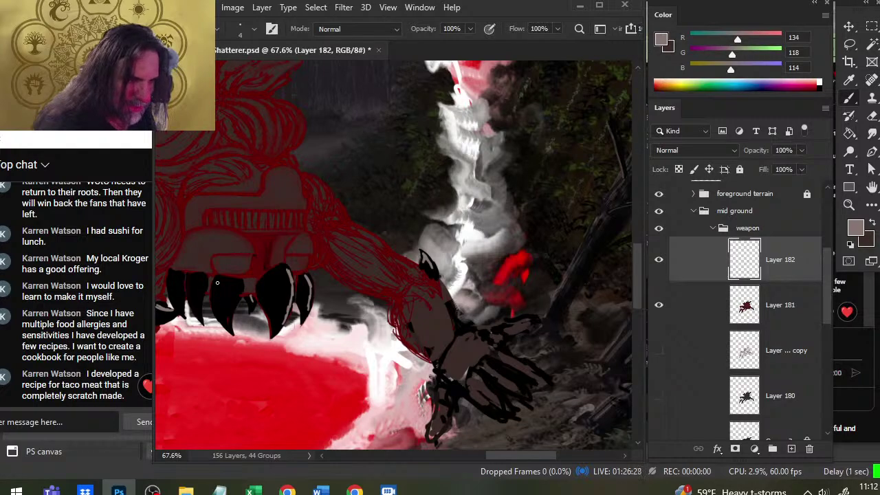
pyautogui.moveTo(216, 282); pyautogui.dragTo(218, 312)
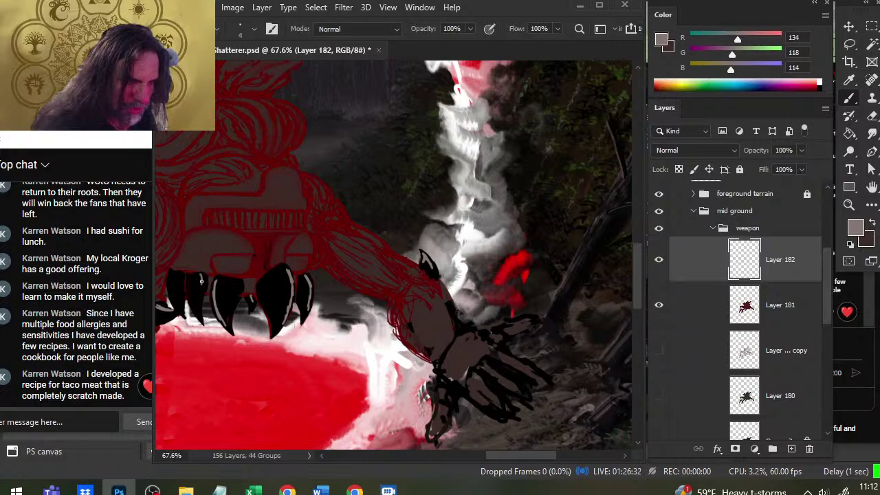
pyautogui.moveTo(202, 275); pyautogui.dragTo(198, 318)
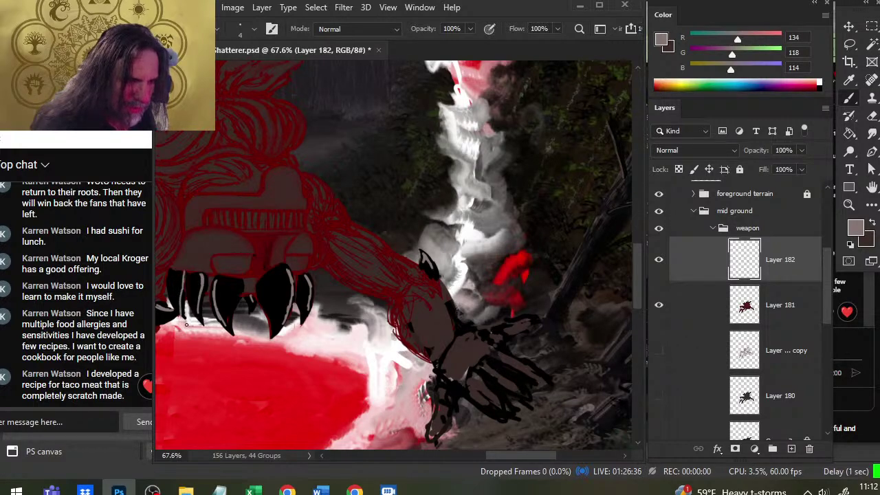
# Outline the cannon barrel's edges and round muzzle in black with a size 8 brush on Layer 182, and save the file
pyautogui.moveTo(129, 321); pyautogui.dragTo(329, 300)
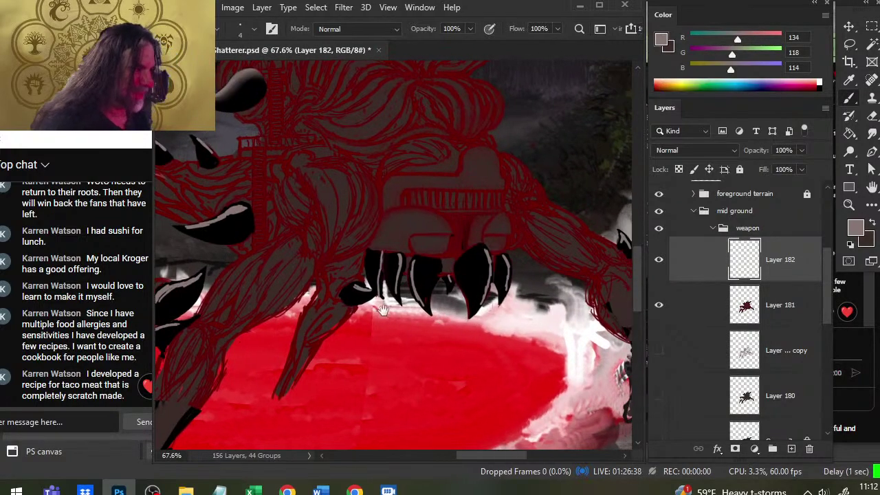
pyautogui.press('z')
pyautogui.moveTo(380, 327); pyautogui.dragTo(317, 336)
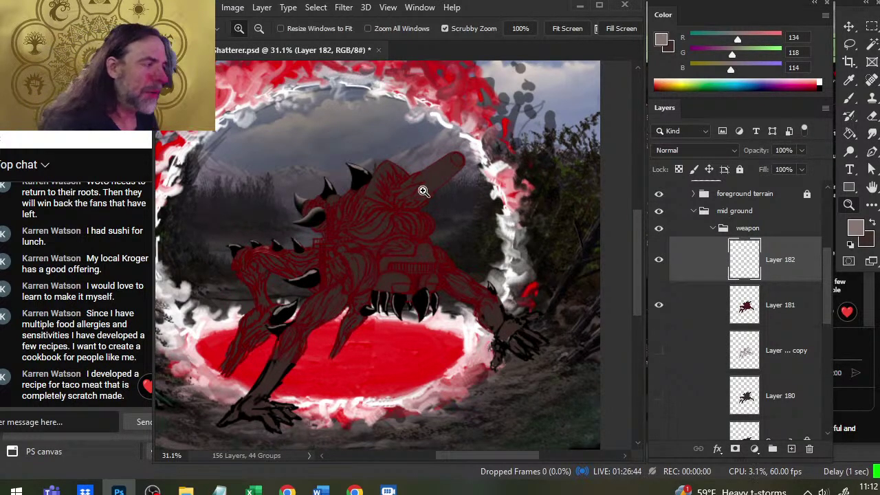
pyautogui.moveTo(423, 183)
pyautogui.mouseDown()
pyautogui.moveTo(466, 184)
pyautogui.moveTo(409, 184)
pyautogui.moveTo(474, 136)
pyautogui.mouseUp()
pyautogui.press('b')
pyautogui.press('x')
pyautogui.press(']')
pyautogui.press(']')
pyautogui.press(']')
pyautogui.press(']')
pyautogui.press(']')
pyautogui.press(']')
pyautogui.press('[')
pyautogui.press('[')
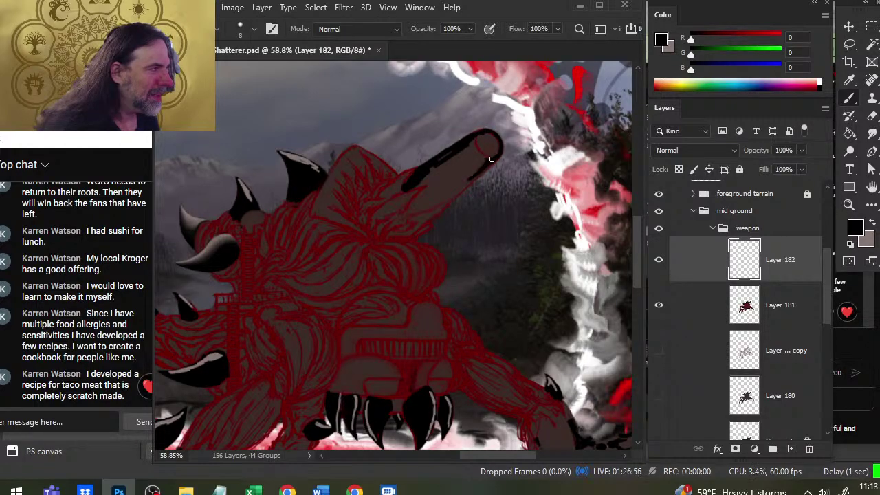
pyautogui.moveTo(480, 146); pyautogui.dragTo(492, 159)
pyautogui.press('r')
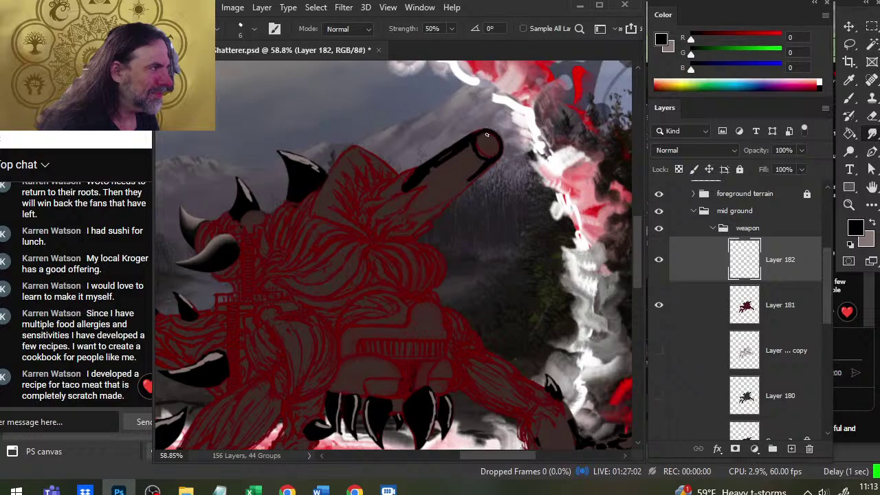
pyautogui.hotkey('ctrl', 's')
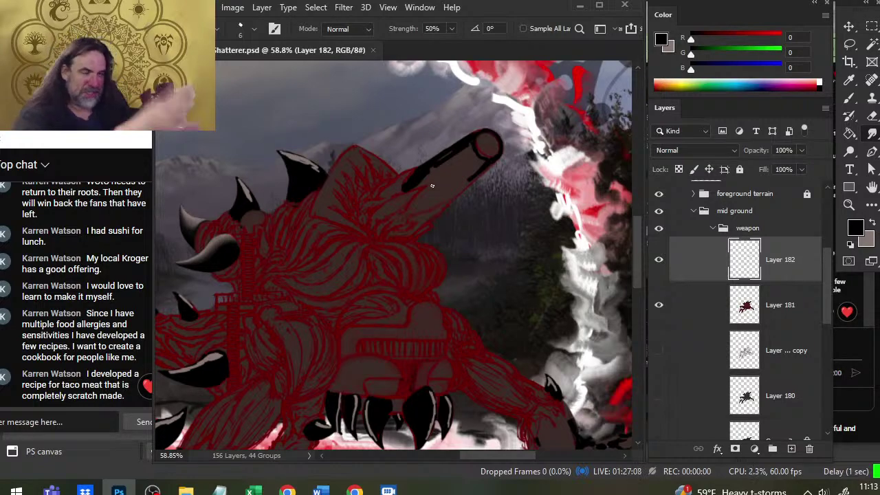
pyautogui.press('z')
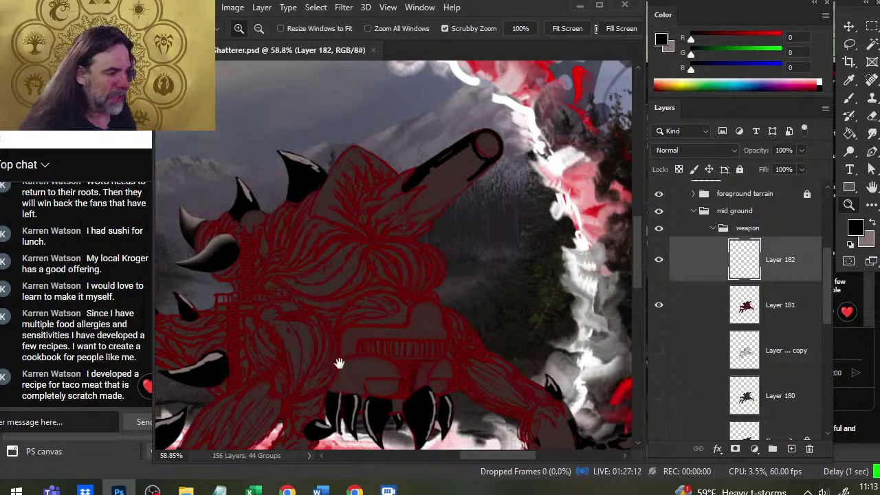
pyautogui.moveTo(337, 361); pyautogui.dragTo(305, 229)
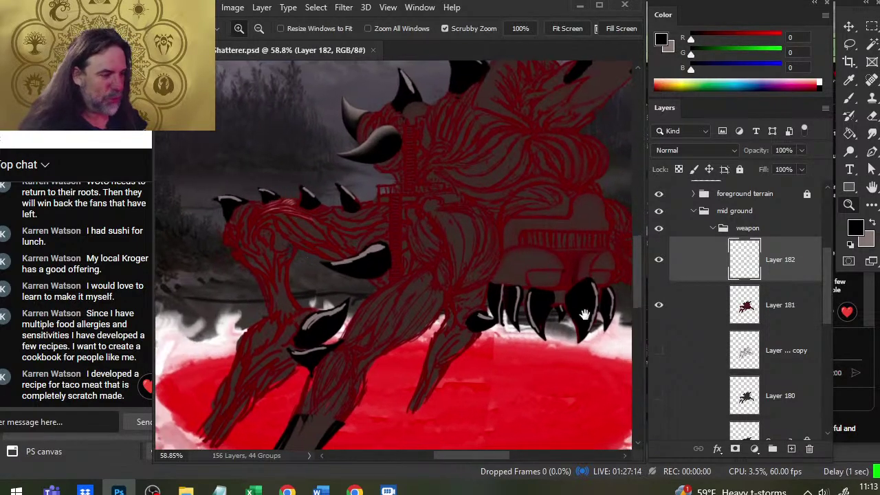
pyautogui.scroll(-2, 568, 315)
pyautogui.scroll(-3, 481, 295)
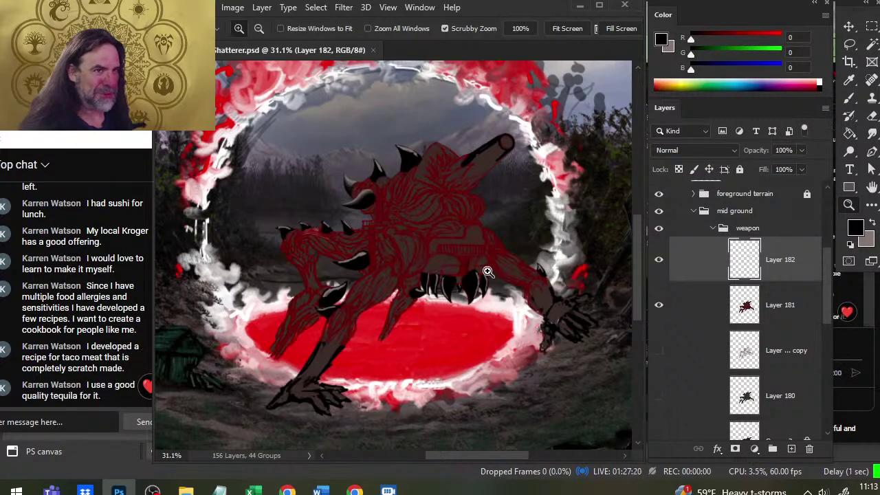
pyautogui.scroll(-1, 466, 266)
pyautogui.scroll(1, 467, 268)
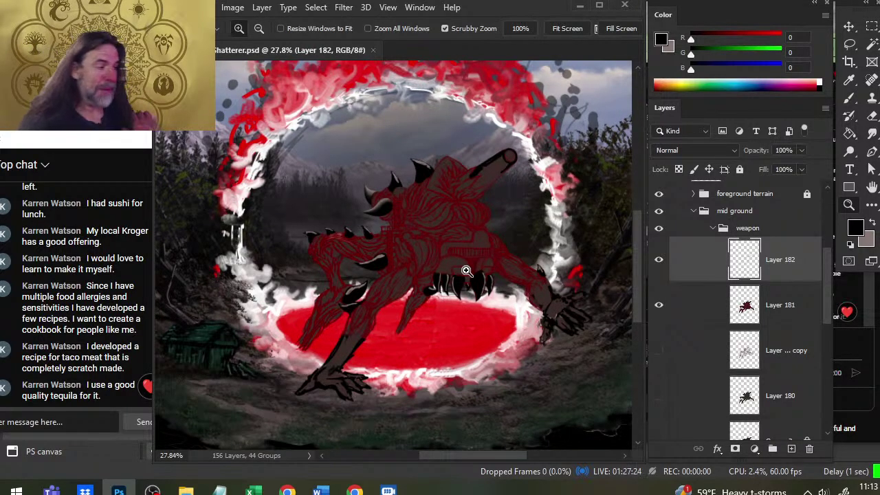
# Switch to the live stream's YouTube page in Chrome to check the chat, and bring OBS Studio to the front
pyautogui.hotkey('alt', 'Tab')
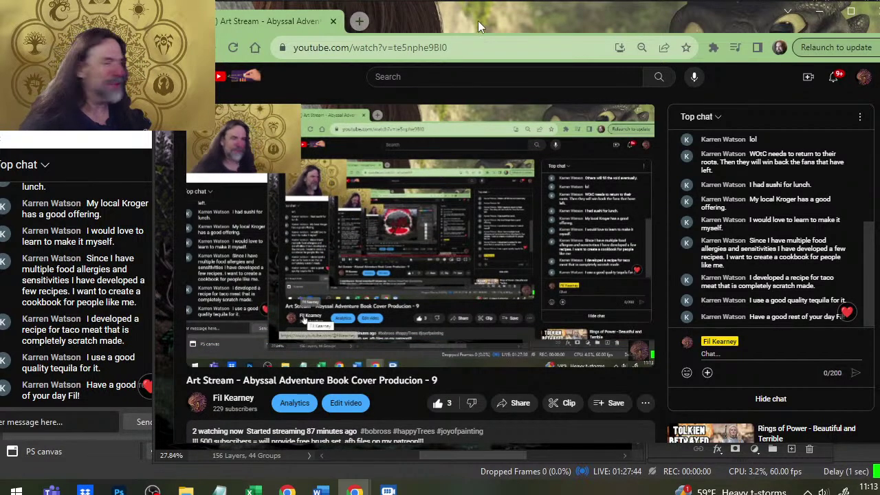
pyautogui.moveTo(757, 13); pyautogui.dragTo(738, 12)
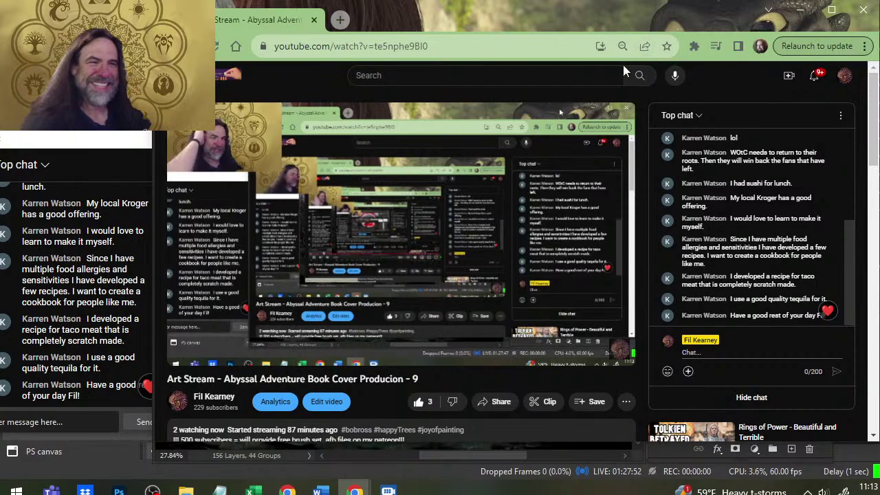
pyautogui.hotkey('alt', 'Tab')
pyautogui.hotkey('alt', 'Tab')
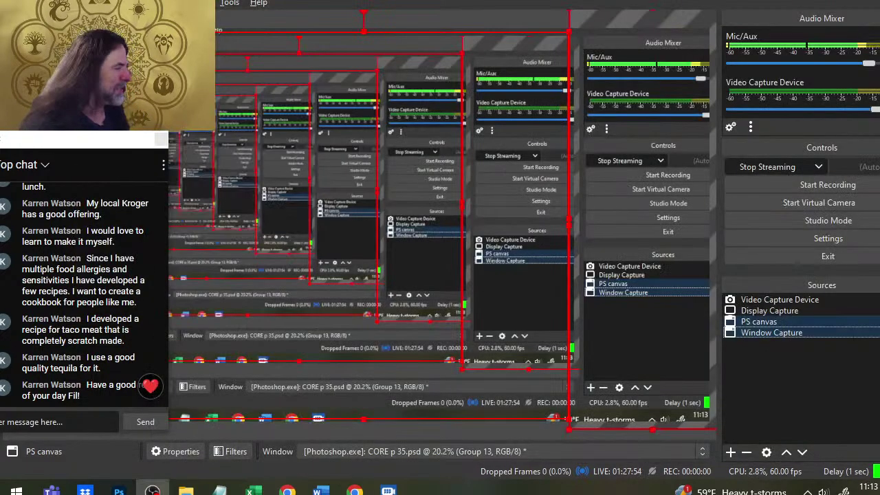